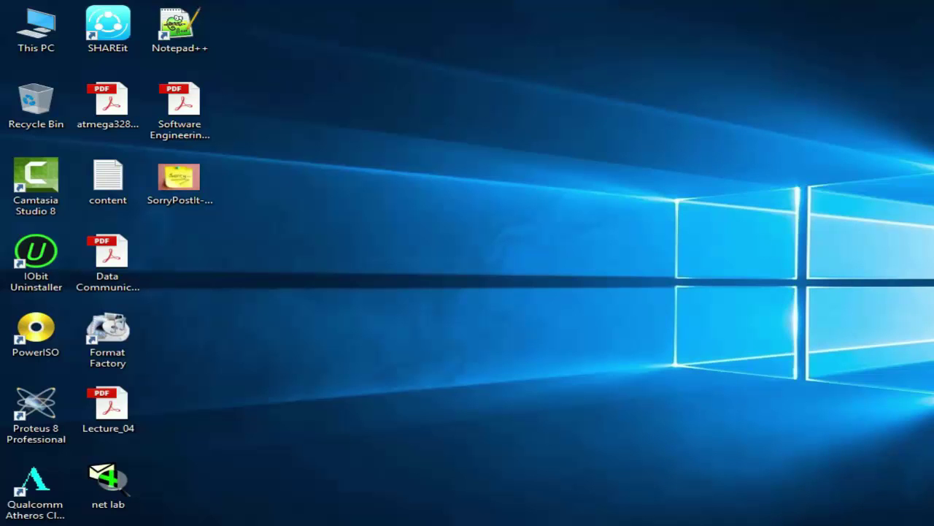
drag(749, 501, 343, 406)
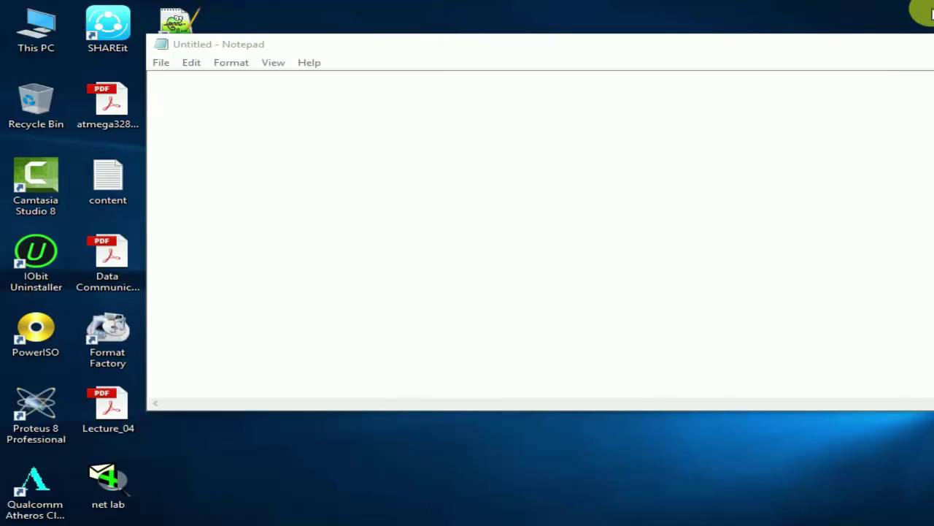
click(879, 58)
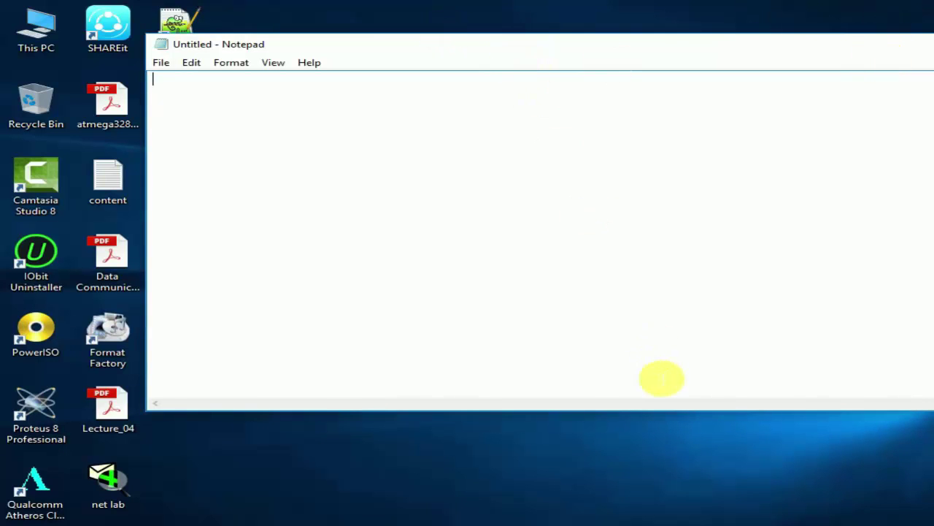
drag(693, 413, 727, 519)
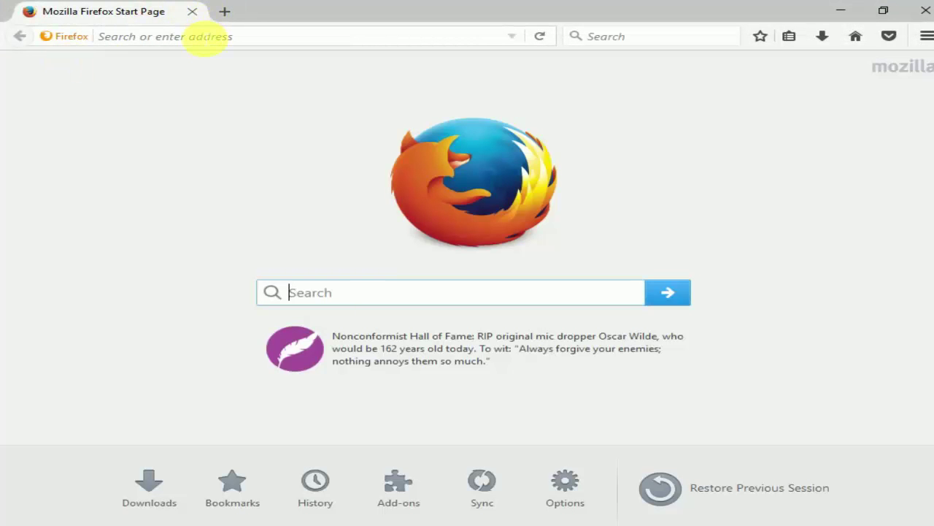
Step: Go to 9tut.com and open its CCNA – NAT PAT Questions page
click(208, 37)
text(9tut)
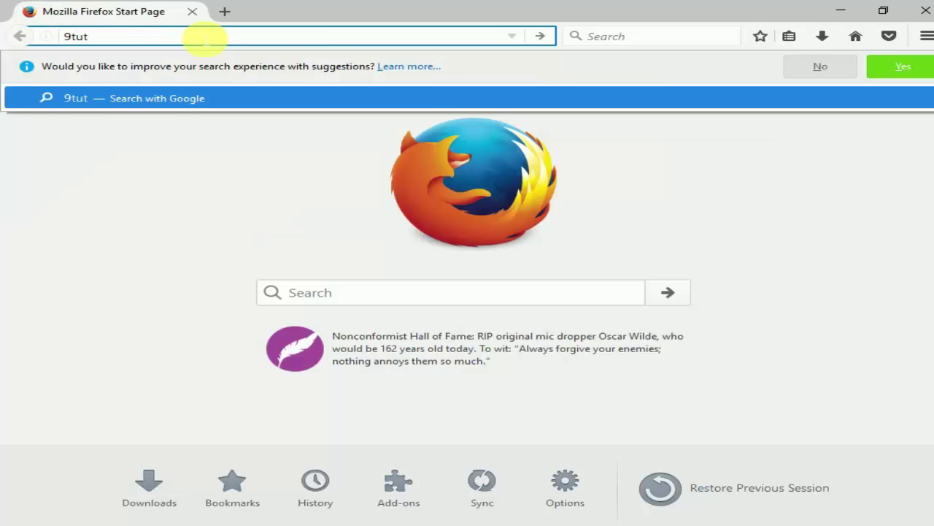
text(.com)
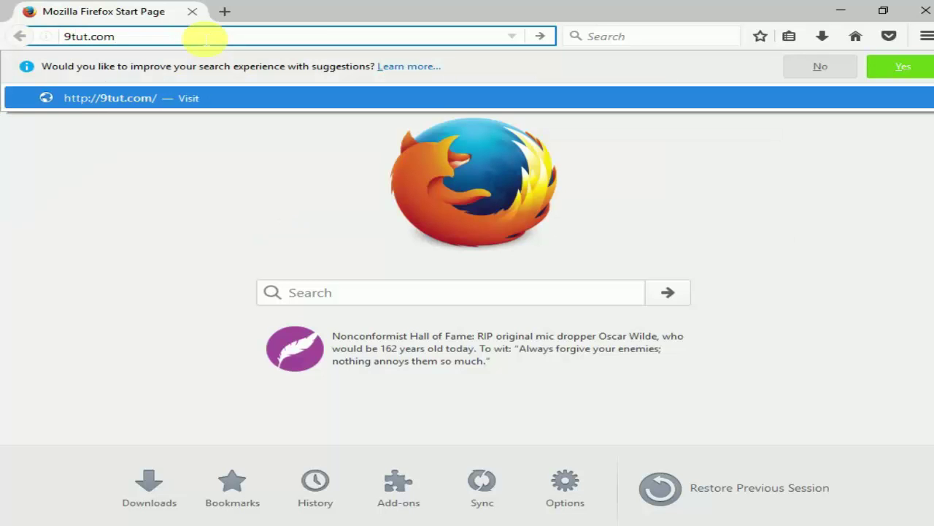
key(Return)
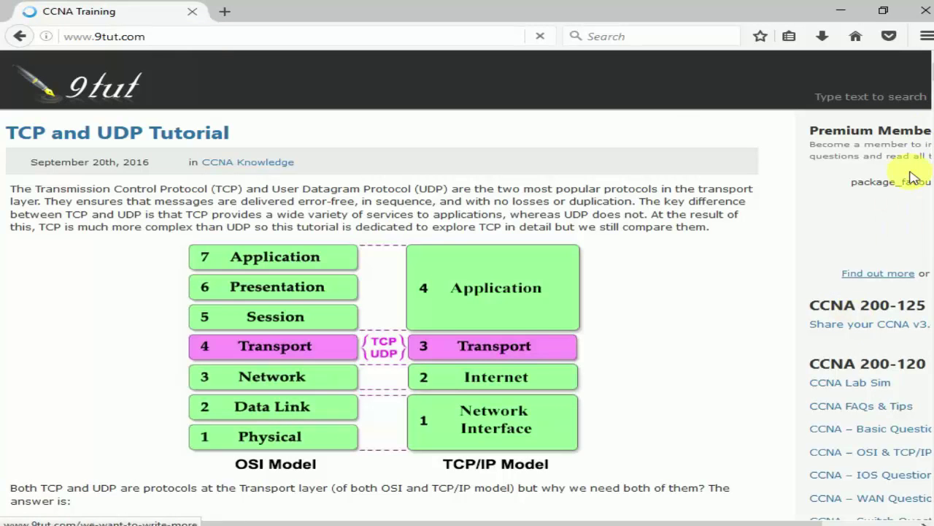
drag(925, 64, 928, 86)
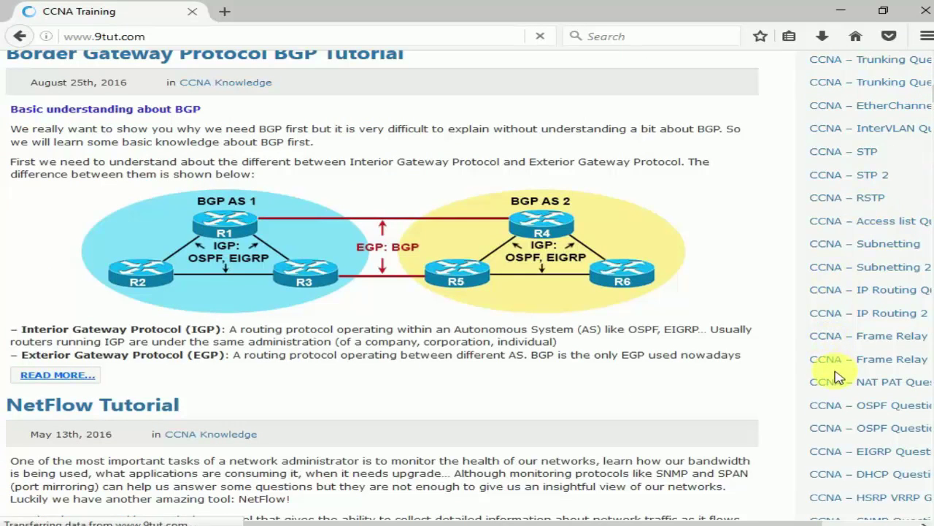
click(853, 388)
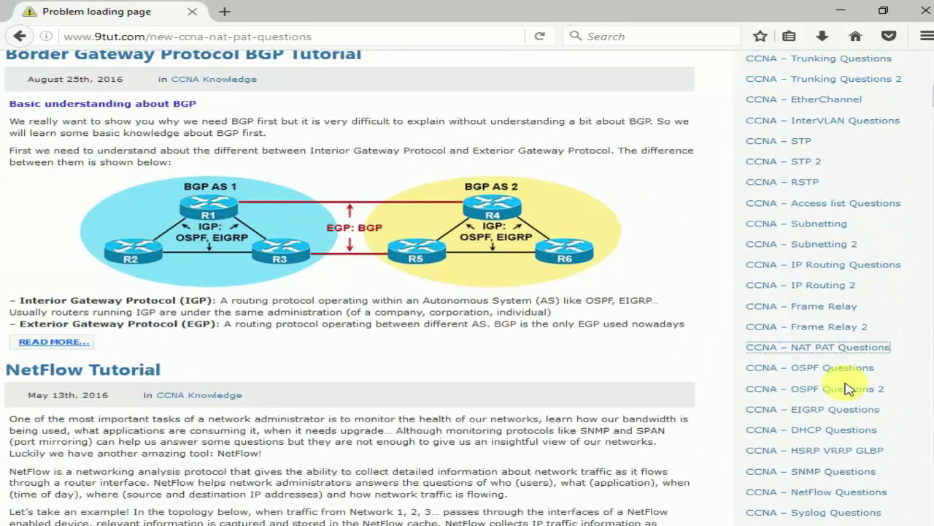
key(ctrl+minus)
key(ctrl+minus)
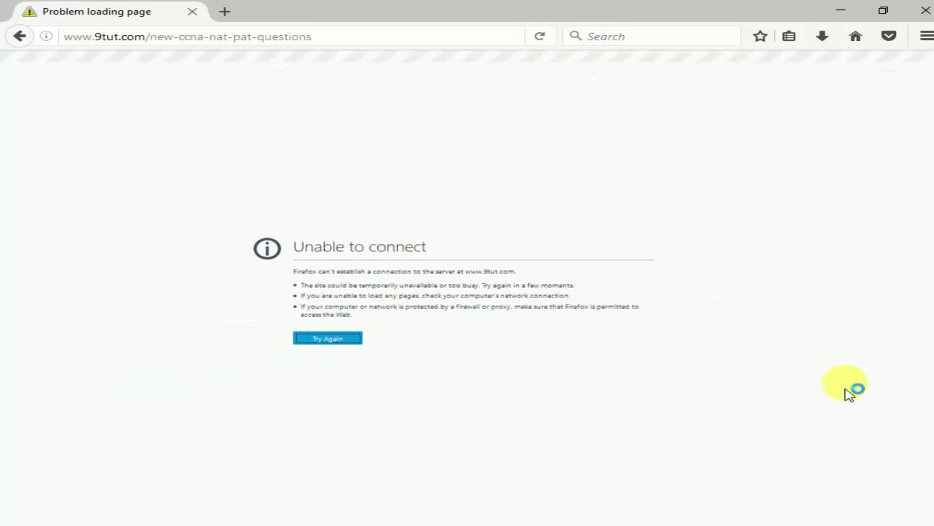
key(ctrl+plus)
key(ctrl+plus)
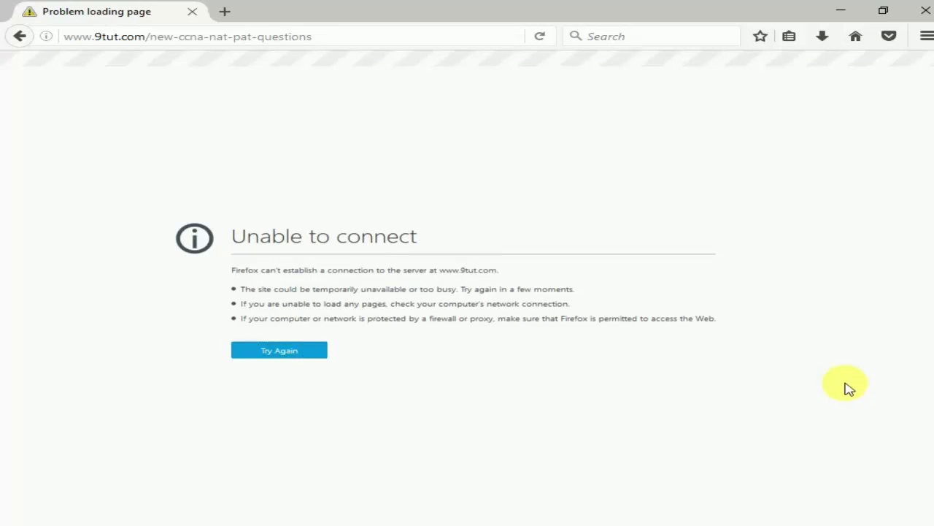
key(ctrl+minus)
key(ctrl+minus)
key(ctrl+minus)
key(ctrl+plus)
key(ctrl+plus)
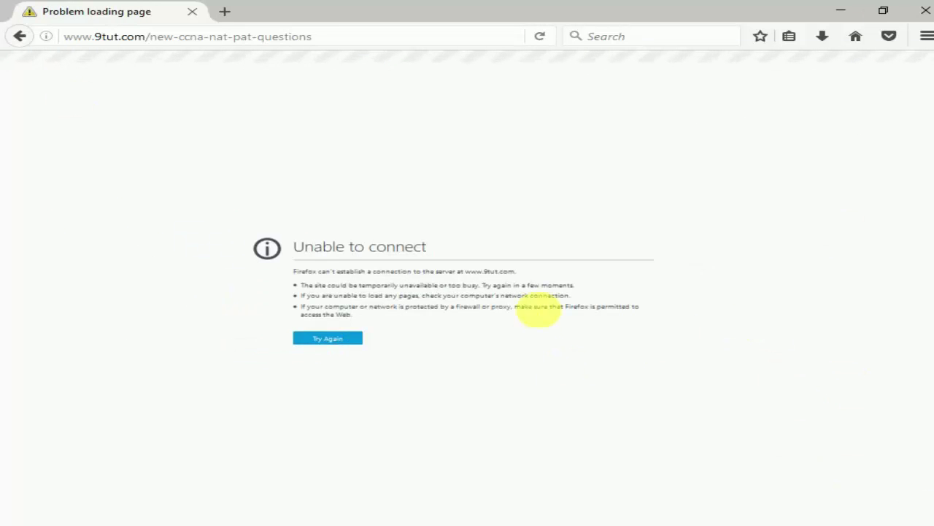
key(ctrl+minus)
key(ctrl+minus)
key(ctrl+minus)
key(ctrl+minus)
key(ctrl+minus)
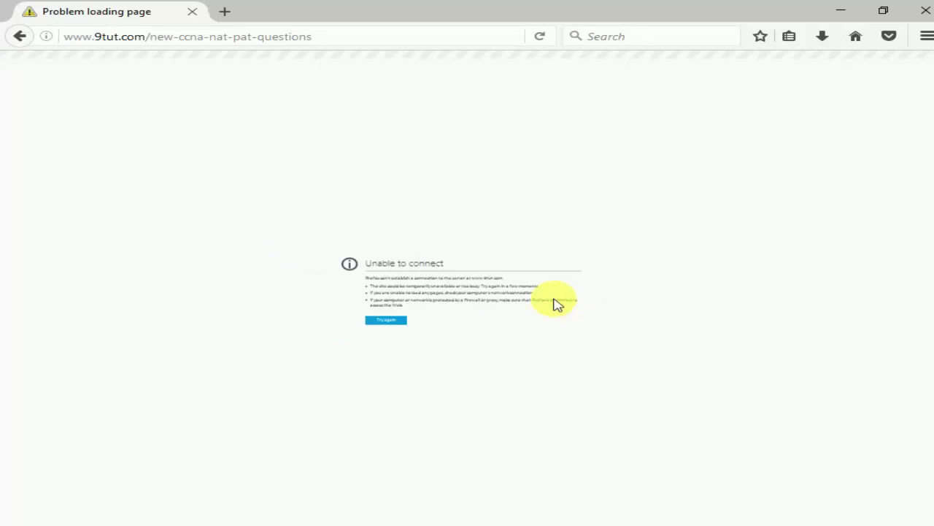
key(ctrl+plus)
key(ctrl+plus)
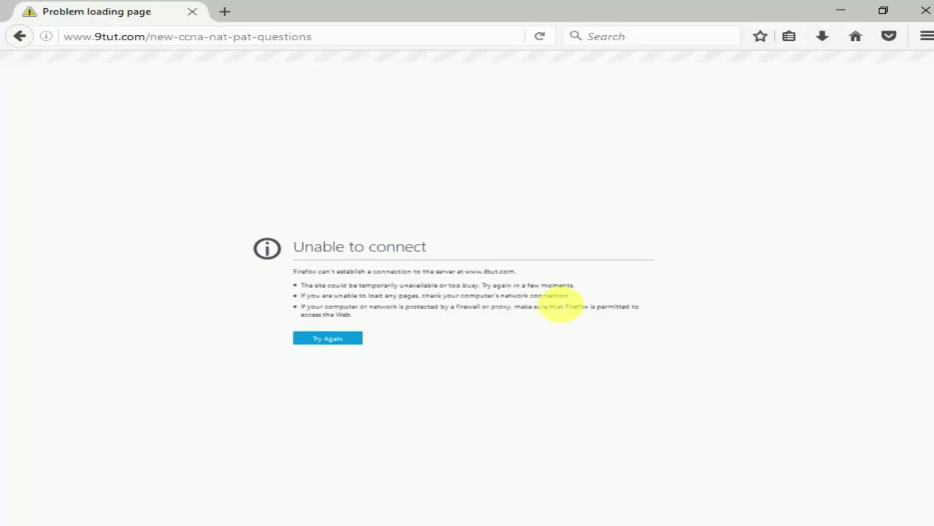
key(ctrl+minus)
Step: Enlarge the page zoom three levels above the default and reload the new-ccna-nat-pat-questions page
key(ctrl+0)
key(ctrl+plus)
key(ctrl+plus)
key(ctrl+plus)
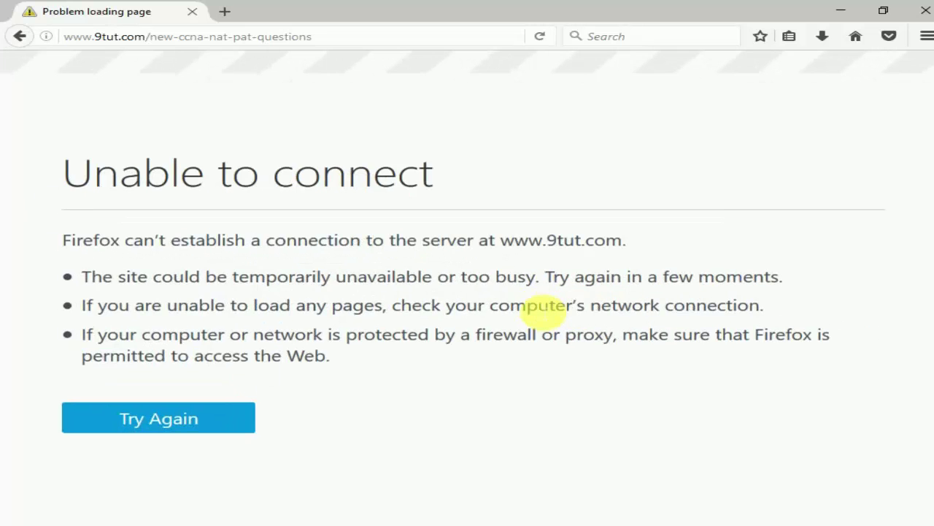
double_click(543, 305)
click(157, 38)
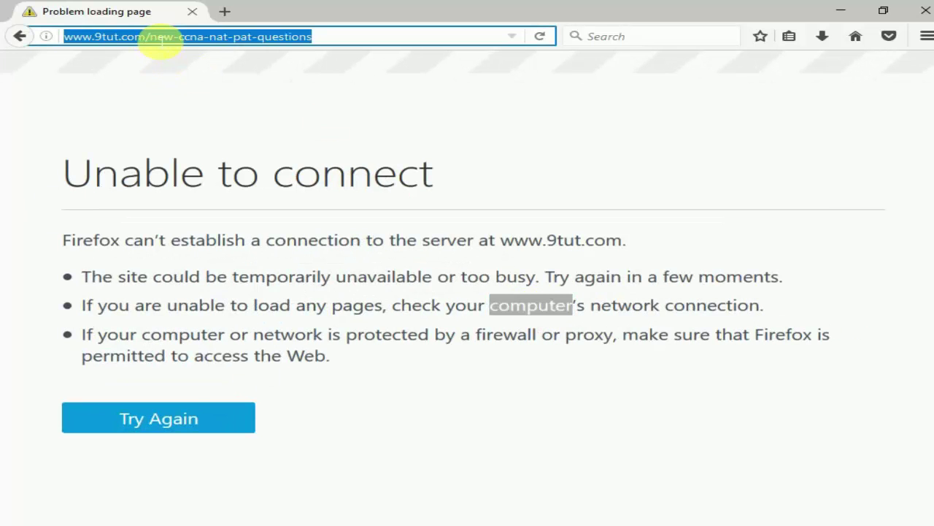
key(Return)
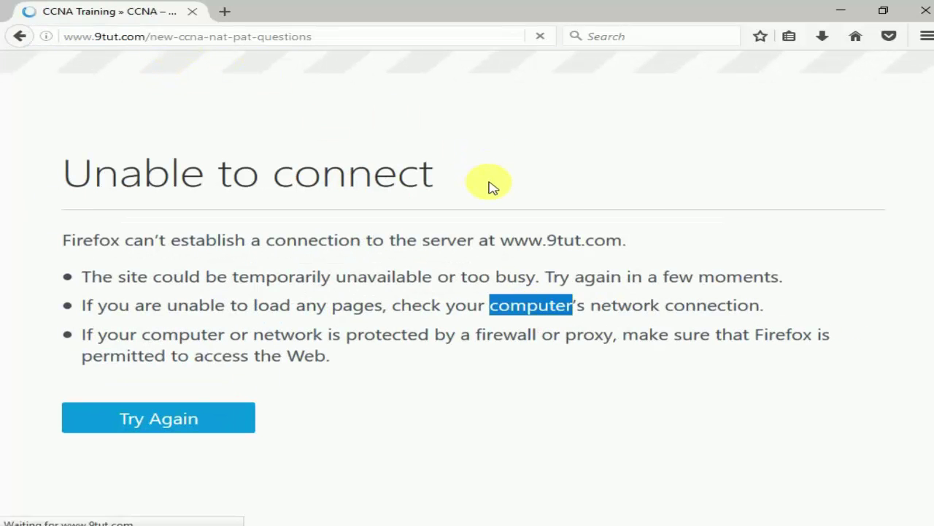
Step: Open the linked Network Address Translation NAT Tutorial and find its summary of the NAT translation types
scroll(459, 330, down, 3)
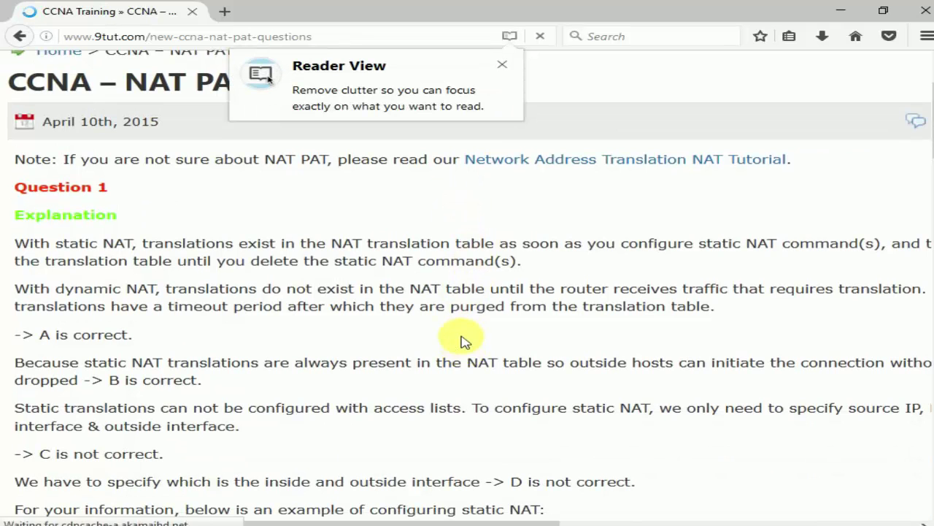
click(628, 165)
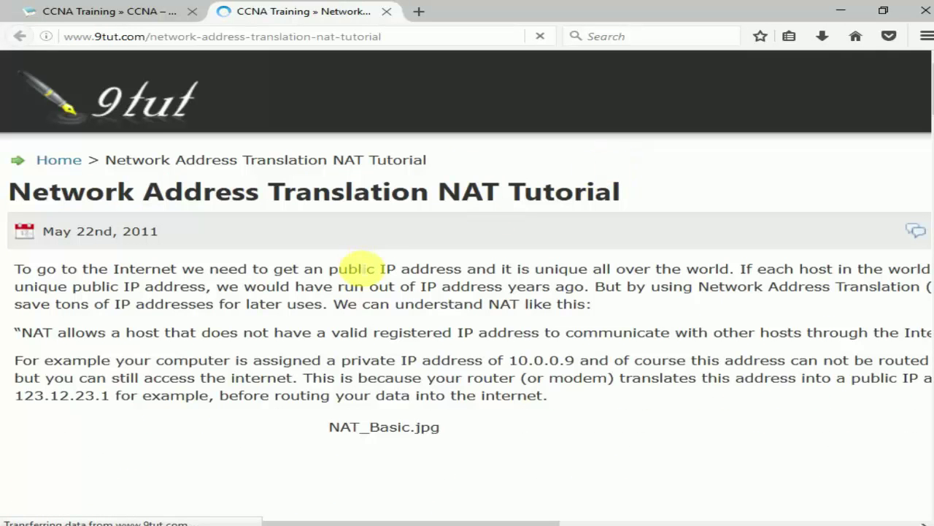
scroll(248, 347, down, 10)
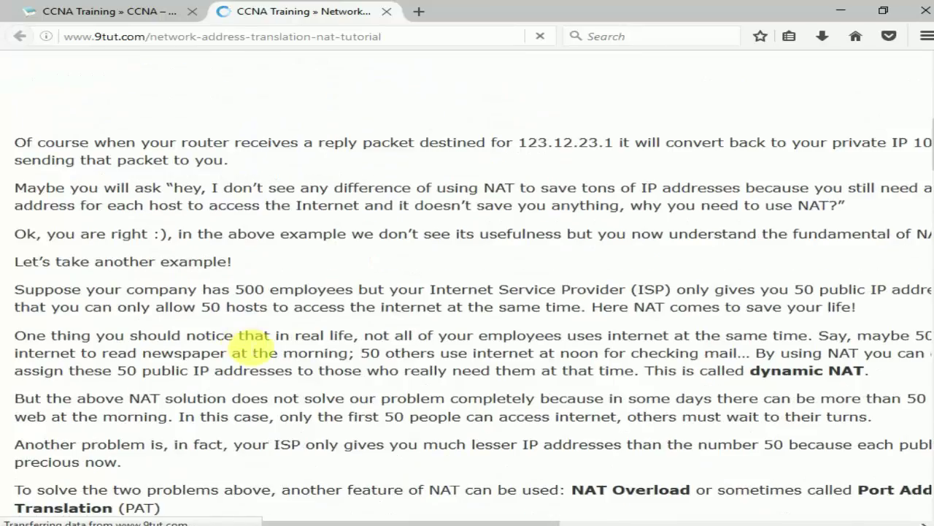
scroll(249, 346, down, 10)
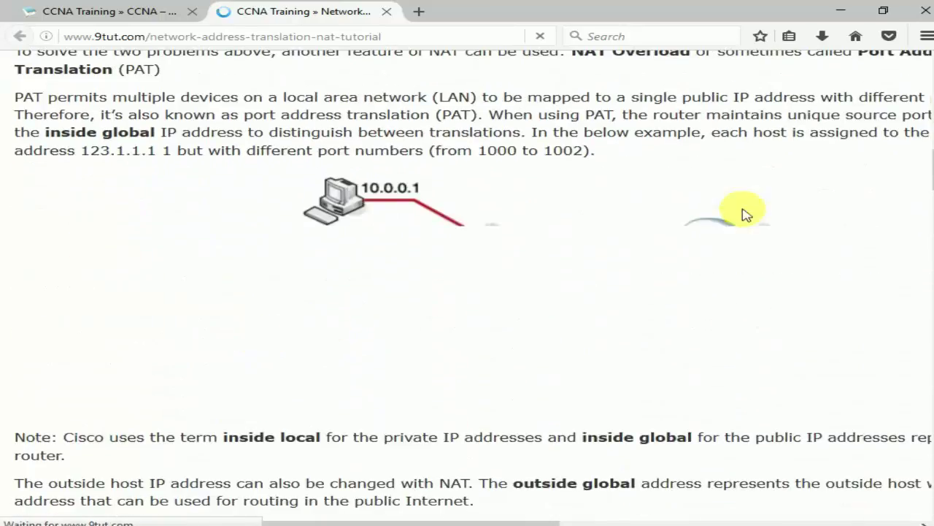
scroll(744, 213, up, 5)
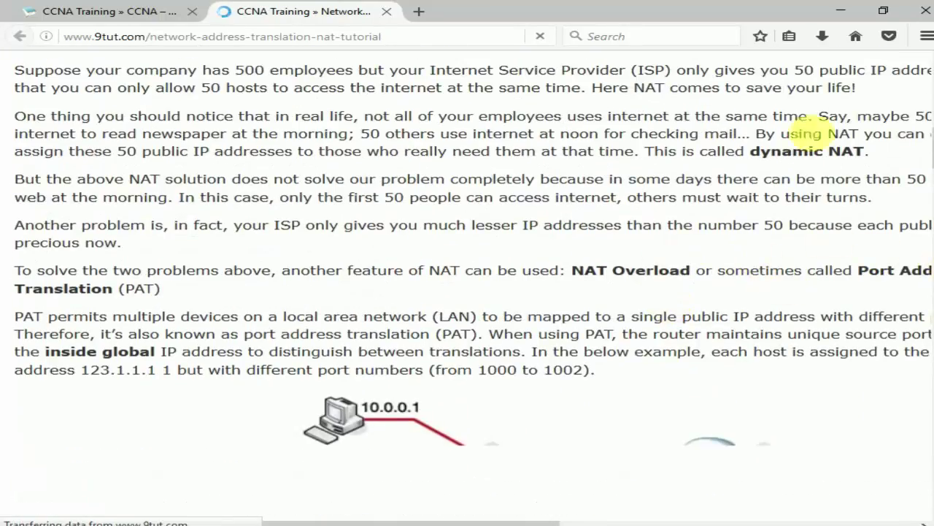
scroll(532, 226, down, 20)
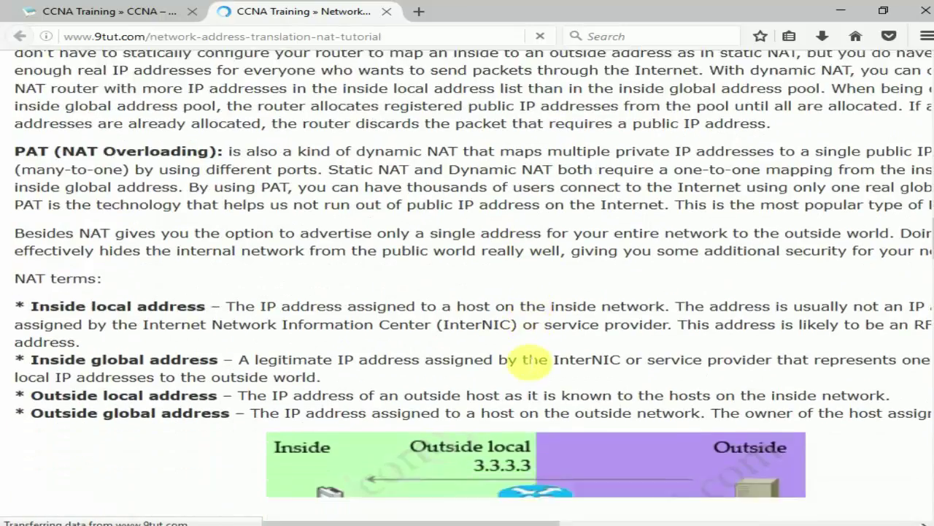
scroll(532, 363, down, 6)
scroll(521, 359, up, 7)
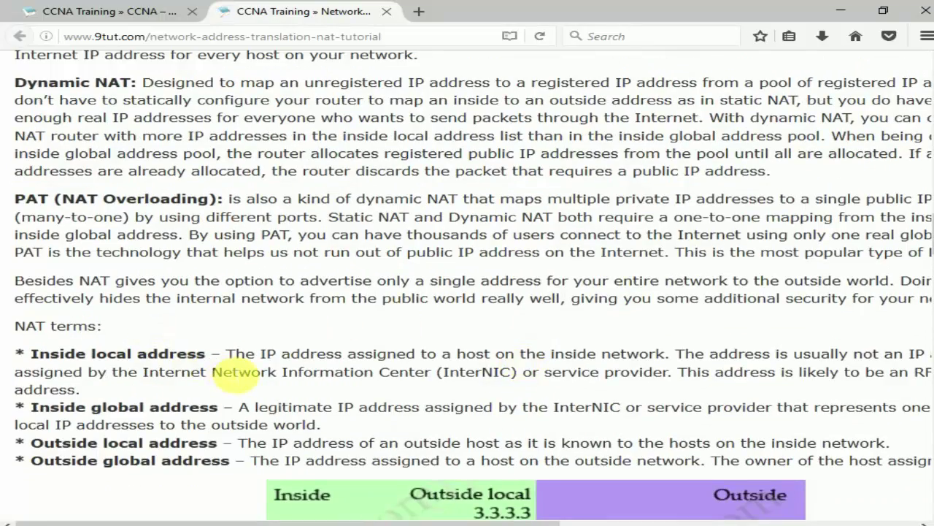
scroll(236, 372, up, 5)
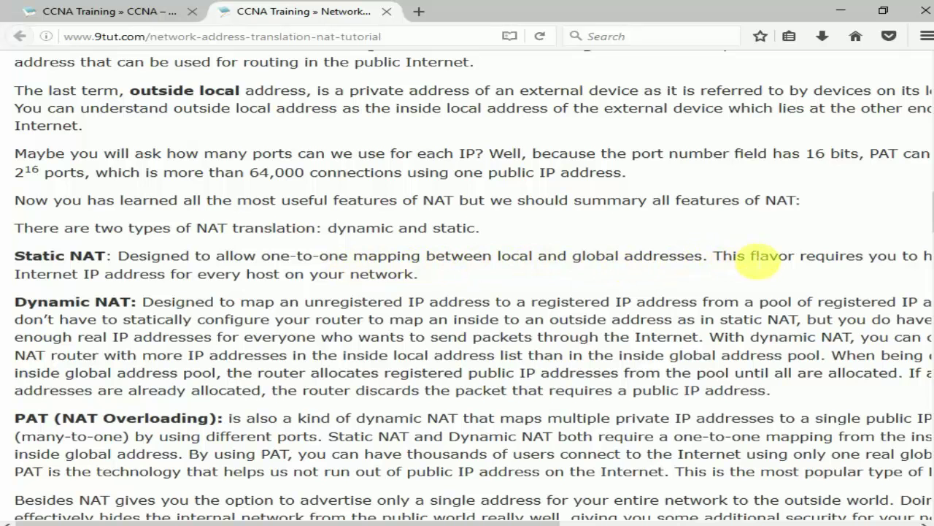
Step: Read the full Static NAT definition and highlight its term at the start of the paragraph
drag(325, 521, 434, 515)
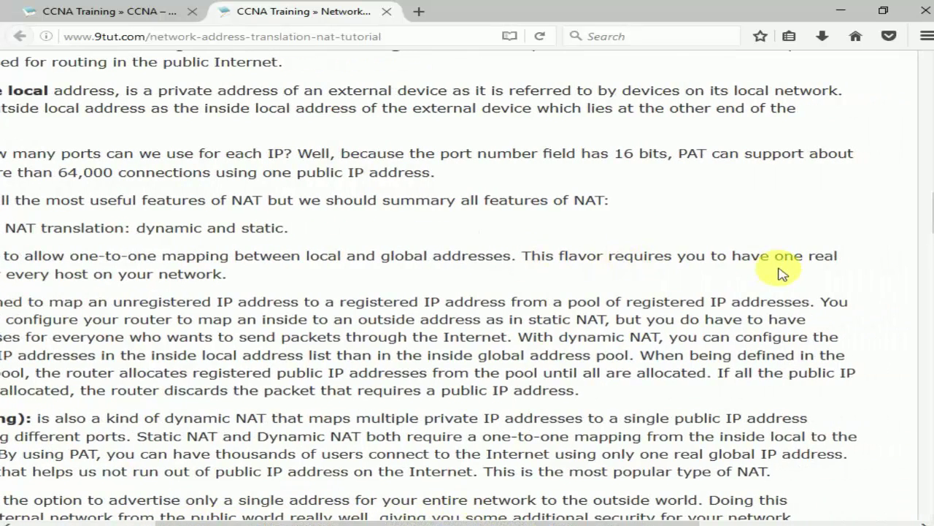
drag(482, 519, 299, 522)
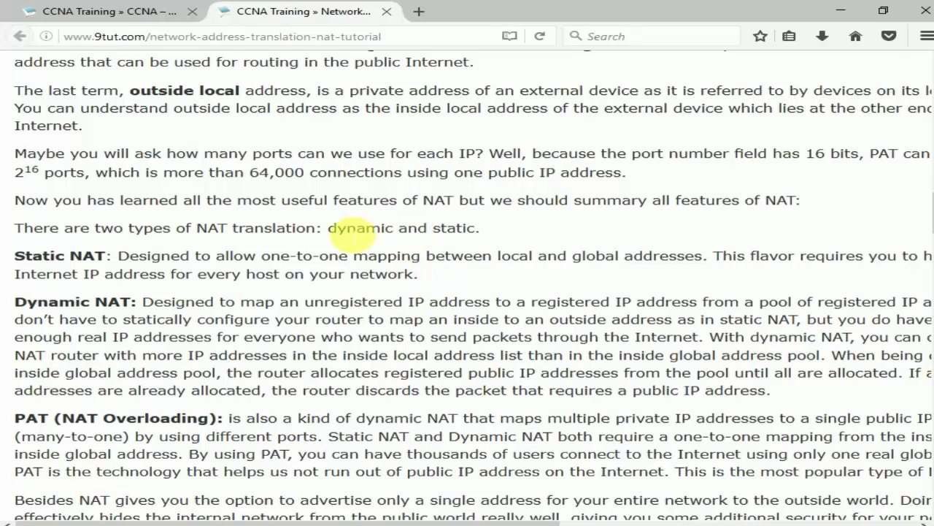
drag(25, 260, 85, 257)
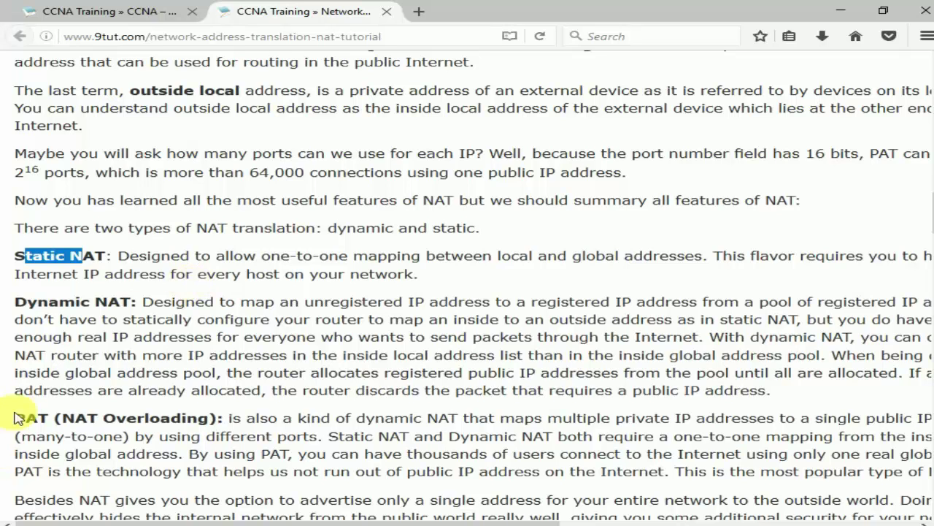
Step: Highlight the word Dynamic and the phrase "a pool of registered IP addresses" in the Dynamic NAT definition
drag(15, 302, 92, 305)
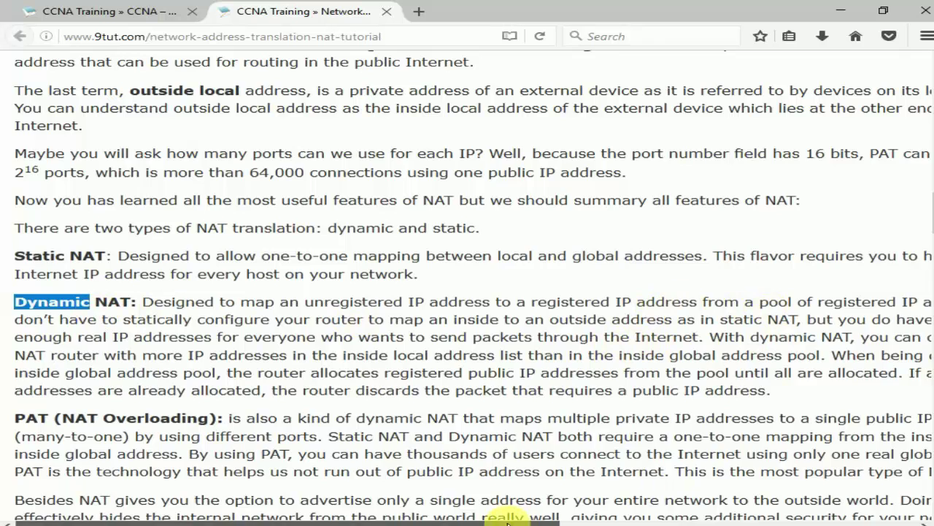
drag(521, 522, 546, 522)
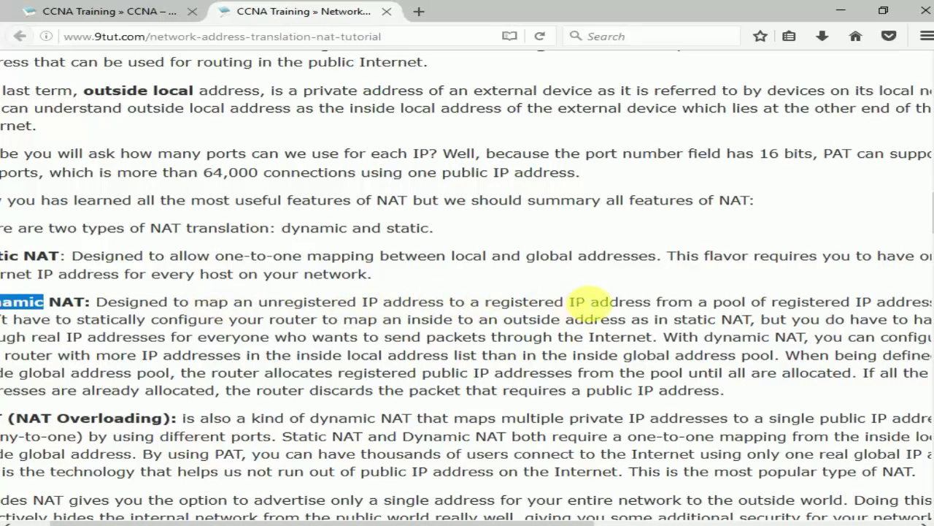
click(719, 320)
mouse_move(699, 301)
mouse_down()
mouse_move(917, 303)
mouse_move(719, 317)
mouse_move(686, 305)
mouse_up()
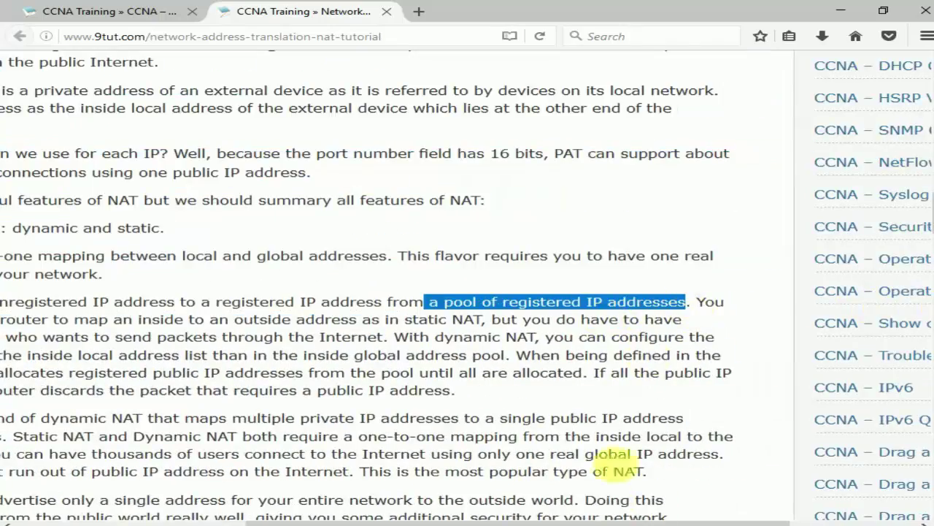
Step: Read the full PAT (NAT Overloading) definition below the Dynamic NAT paragraph and clear the existing text highlight
drag(576, 521, 435, 520)
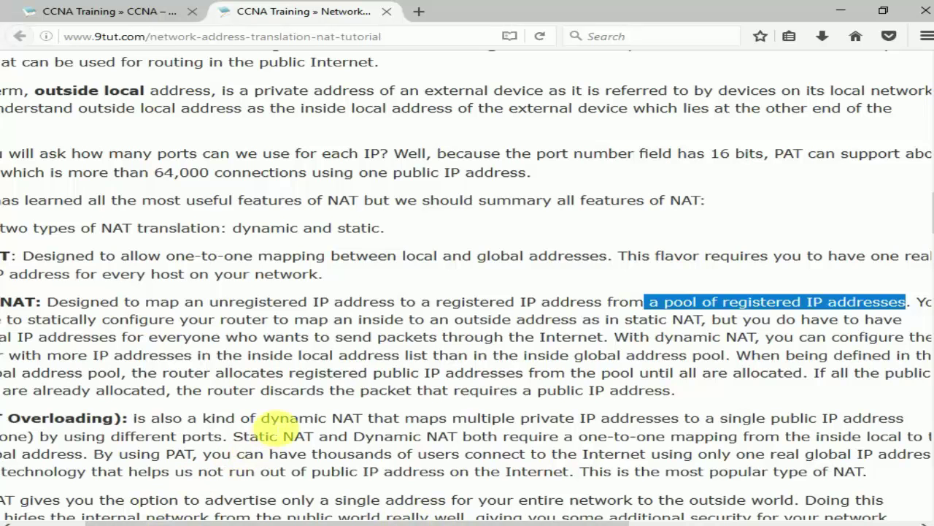
scroll(270, 418, down, 3)
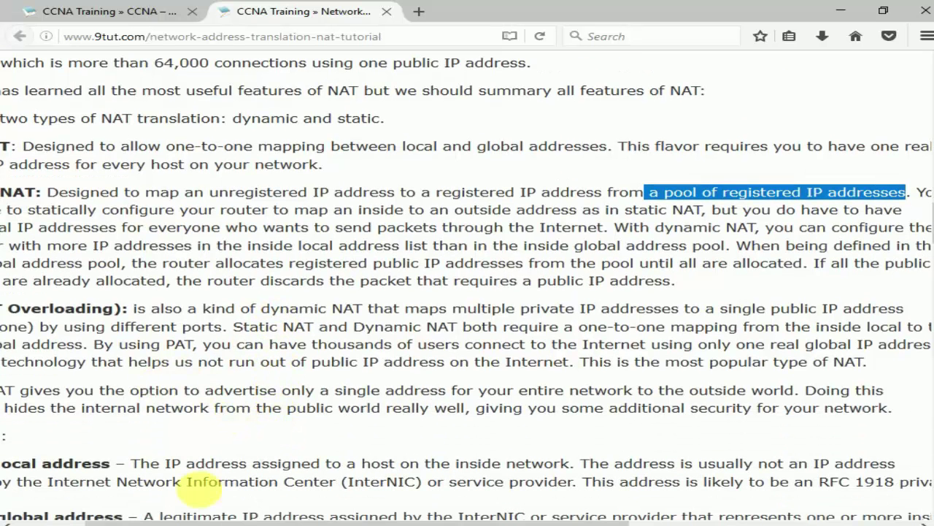
click(606, 521)
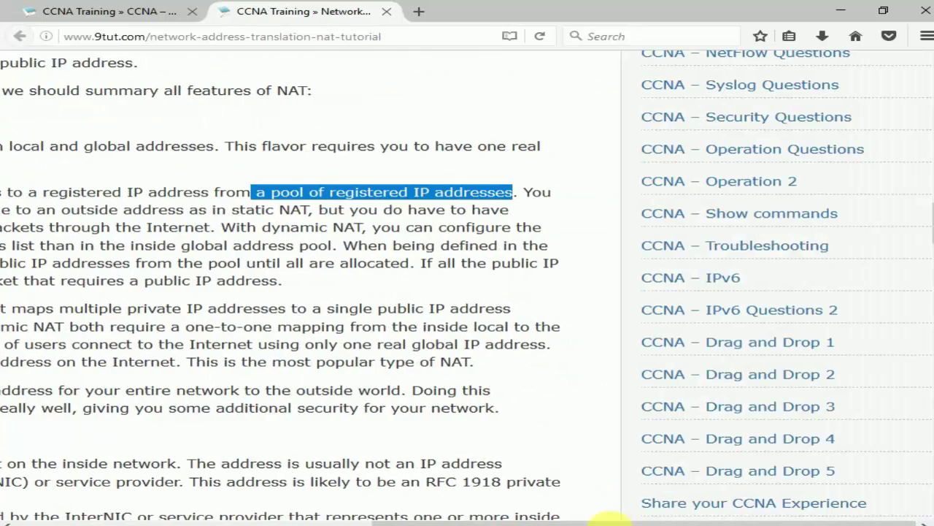
click(365, 521)
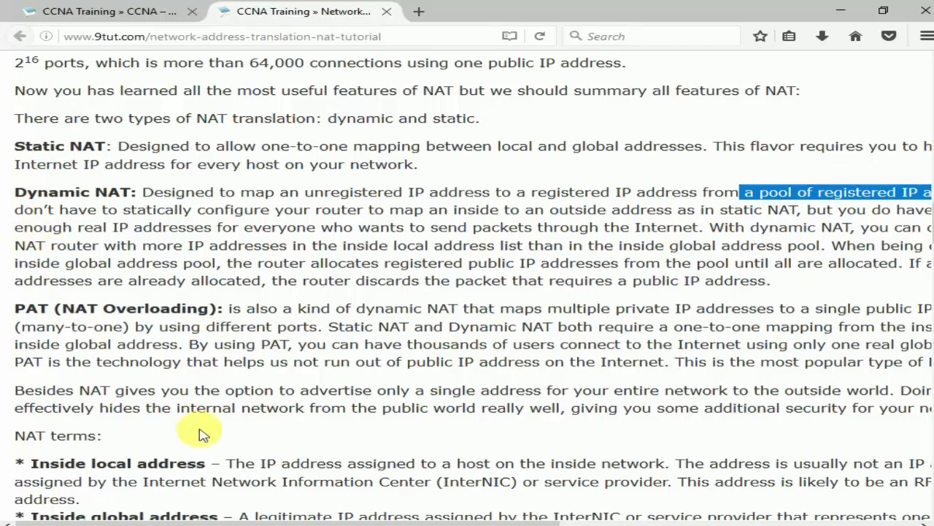
click(27, 311)
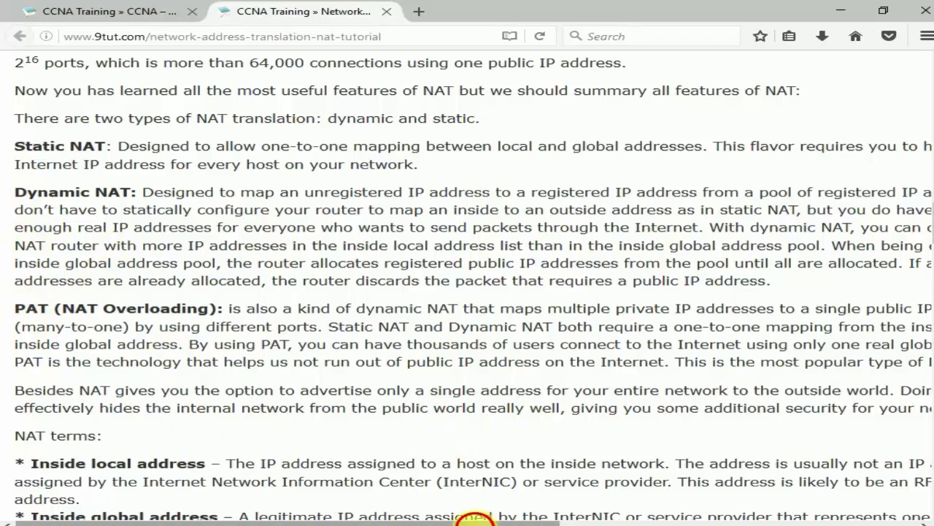
mouse_move(475, 519)
mouse_down()
mouse_move(584, 516)
mouse_move(483, 520)
mouse_up()
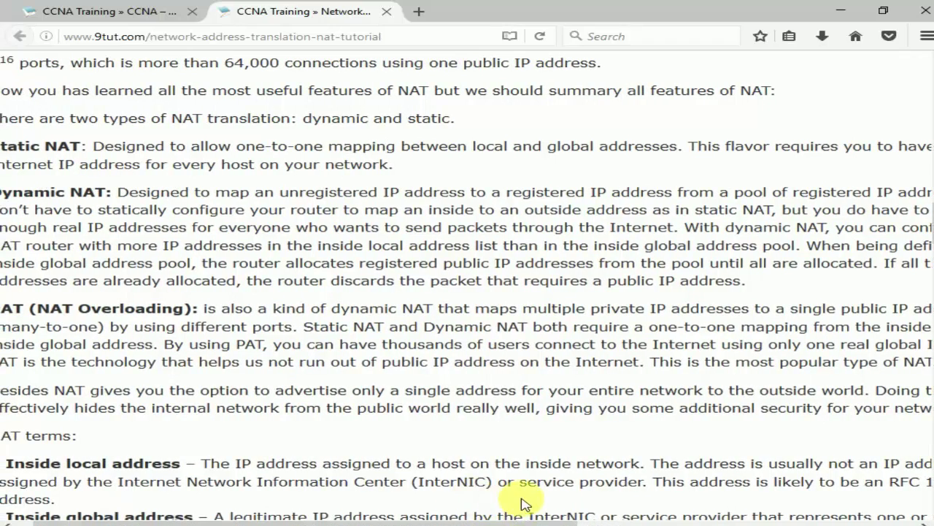
Step: Highlight the Inside local address definition and the terms Inside local address and Inside global address in the NAT terms list
scroll(522, 412, down, 5)
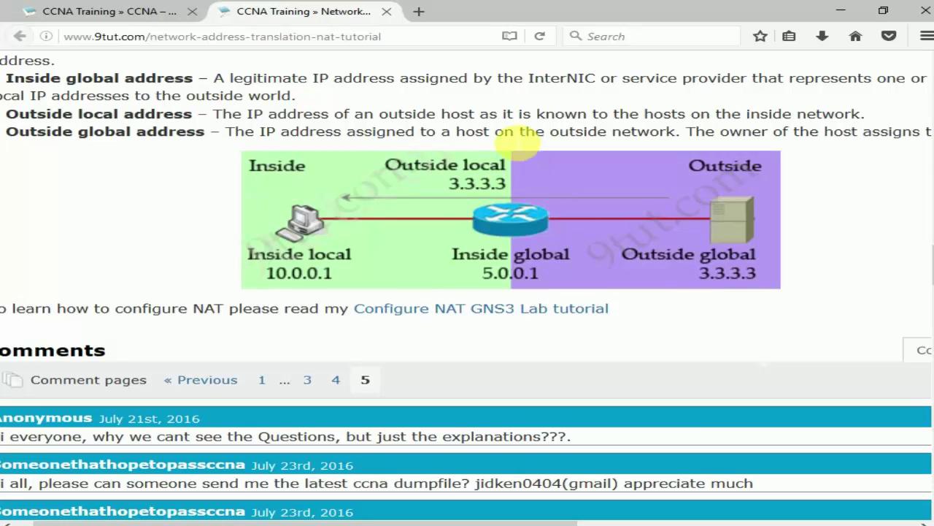
click(507, 264)
scroll(499, 270, up, 3)
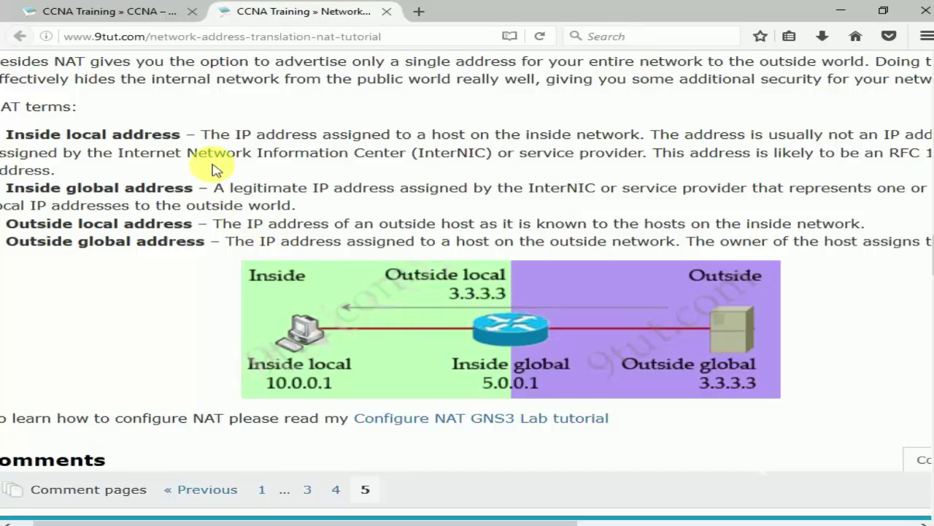
drag(210, 136, 629, 135)
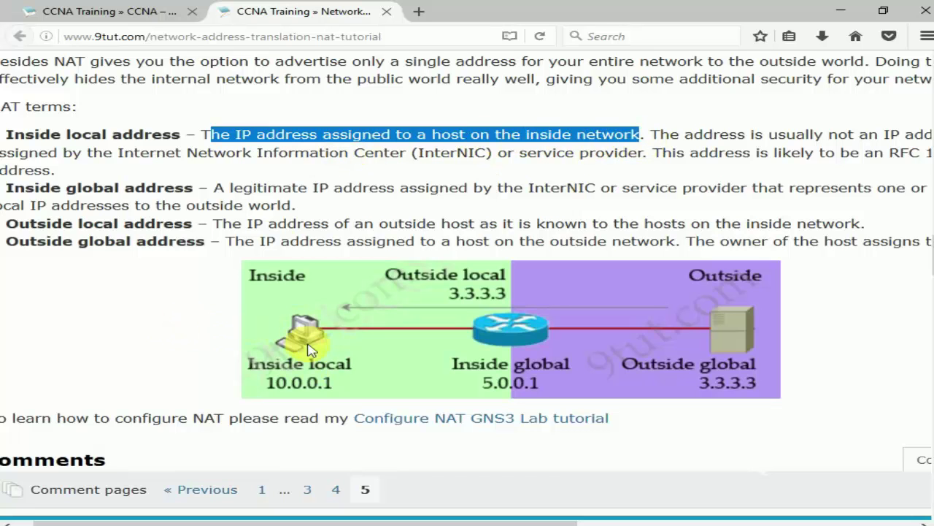
drag(188, 136, 9, 139)
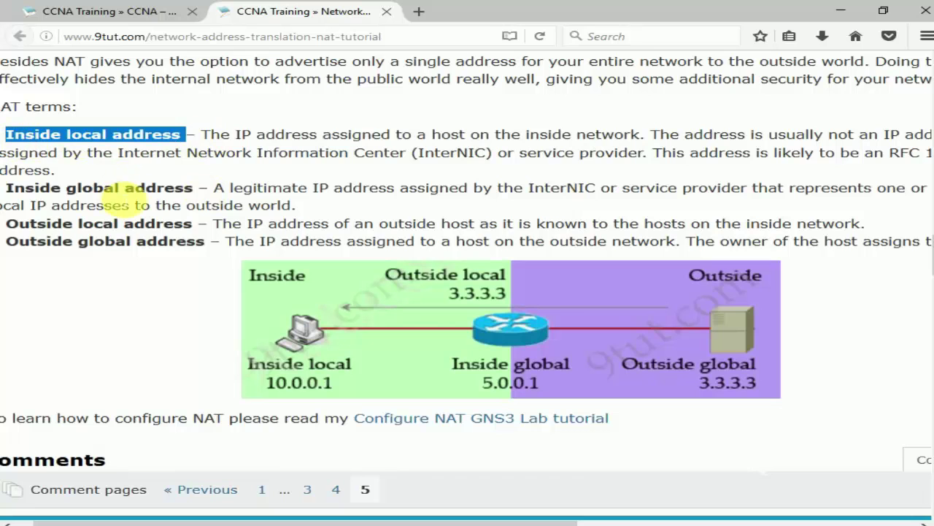
drag(198, 188, 13, 188)
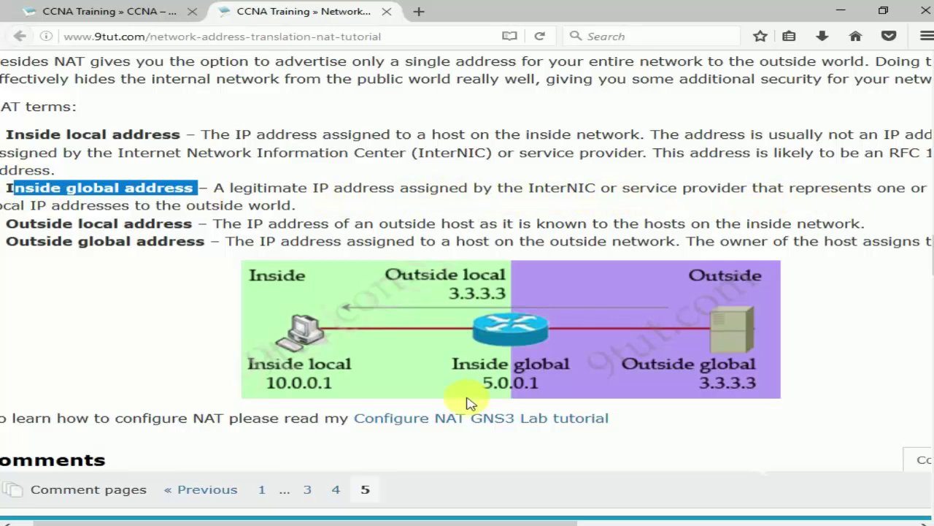
Step: Highlight the Outside local and Outside global address definitions, followed by the NAT terms list from Inside local through Outside global
drag(482, 517, 425, 522)
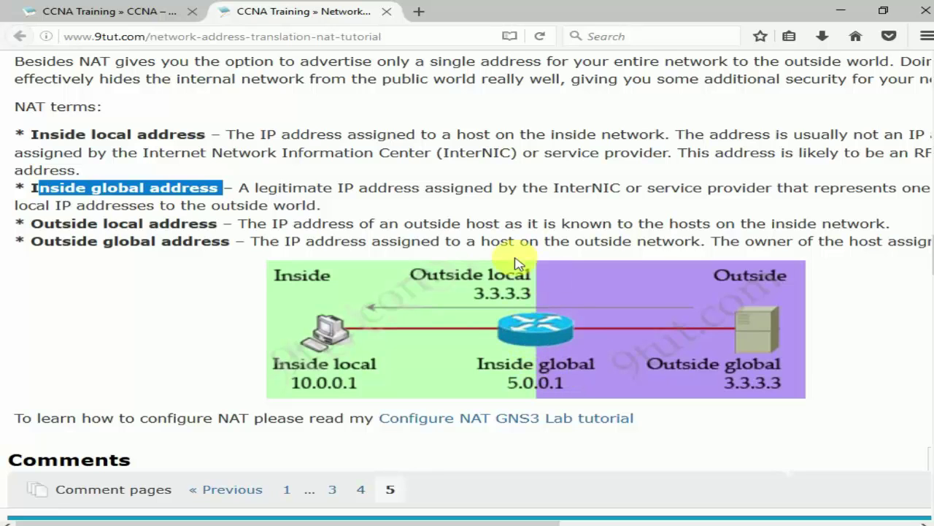
drag(256, 223, 862, 225)
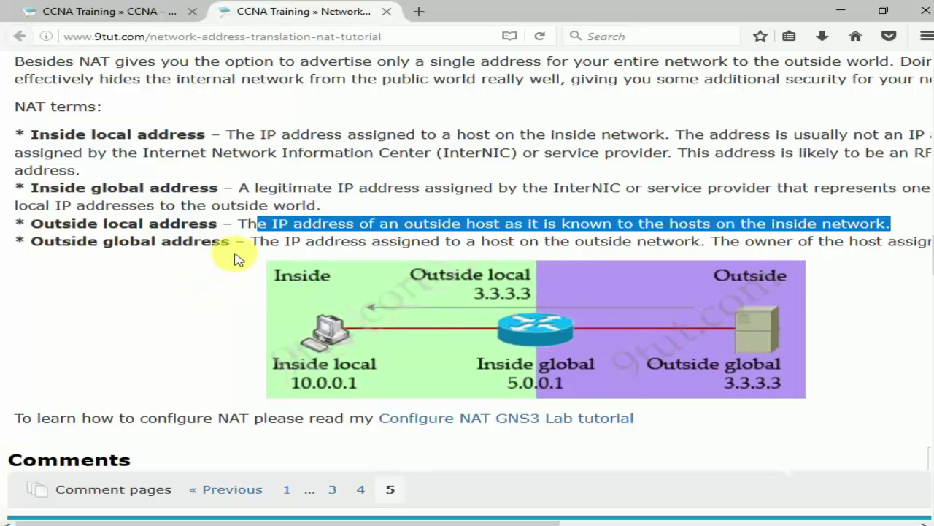
drag(269, 241, 684, 242)
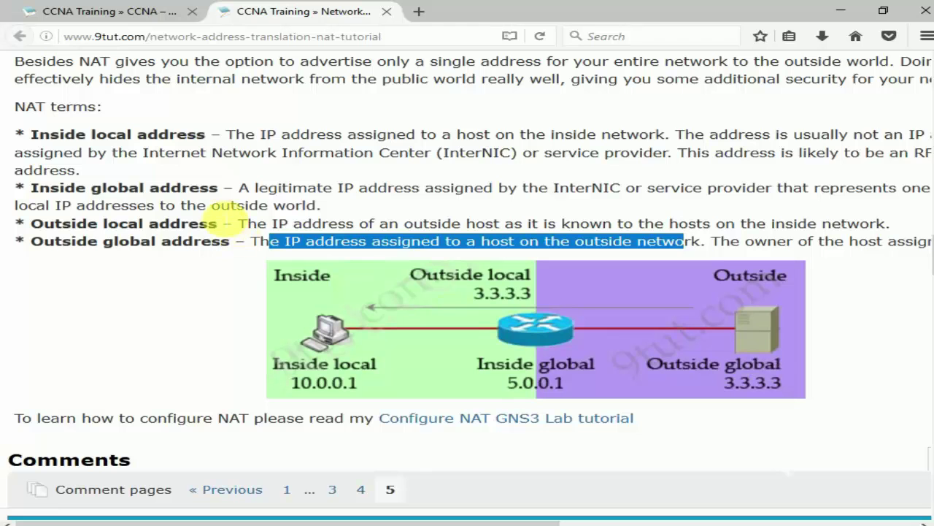
drag(30, 136, 542, 252)
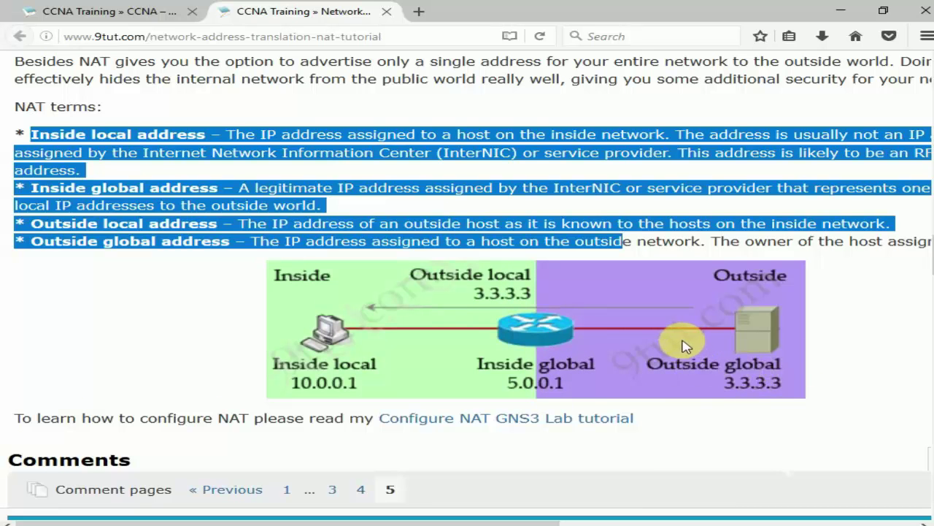
Step: Review the tutorial's translation type summary, PAT table diagram and dynamic NAT example, and return to the start of the page
scroll(684, 346, down, 3)
scroll(657, 338, up, 20)
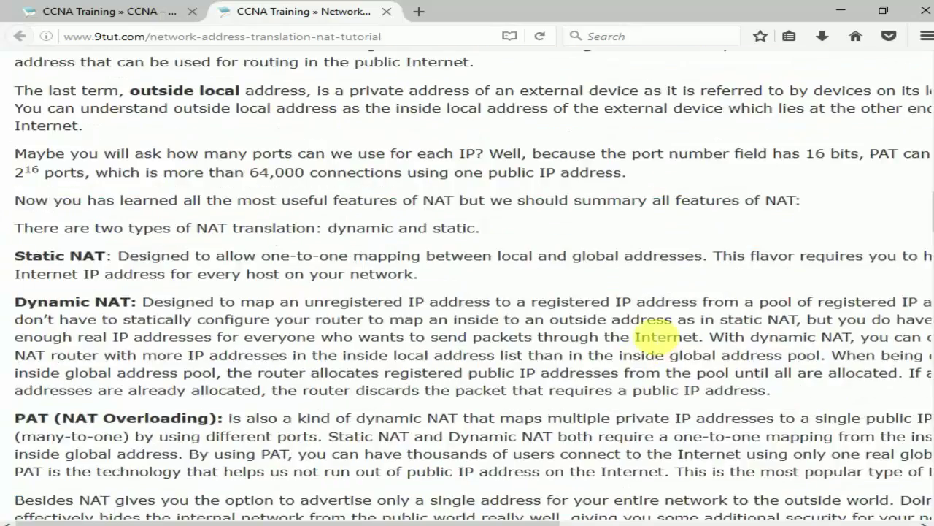
scroll(657, 338, down, 3)
scroll(650, 334, up, 7)
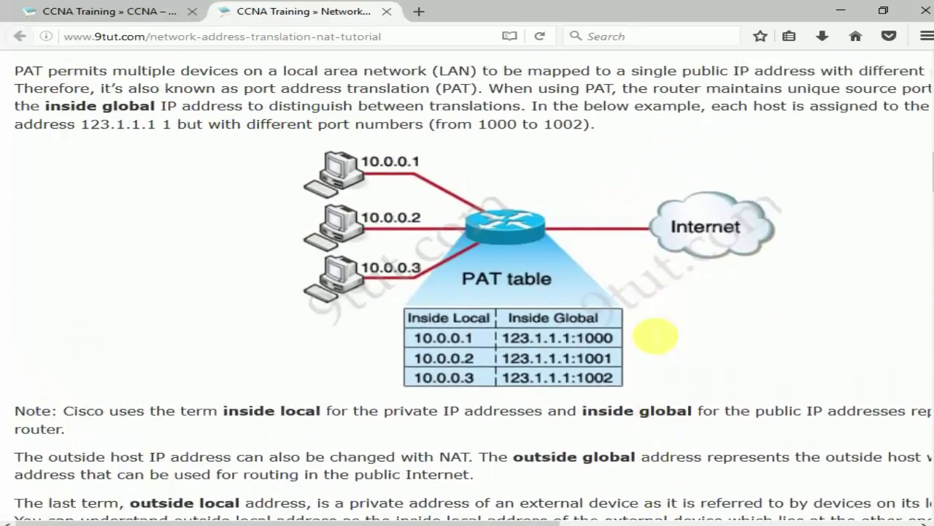
scroll(650, 334, down, 4)
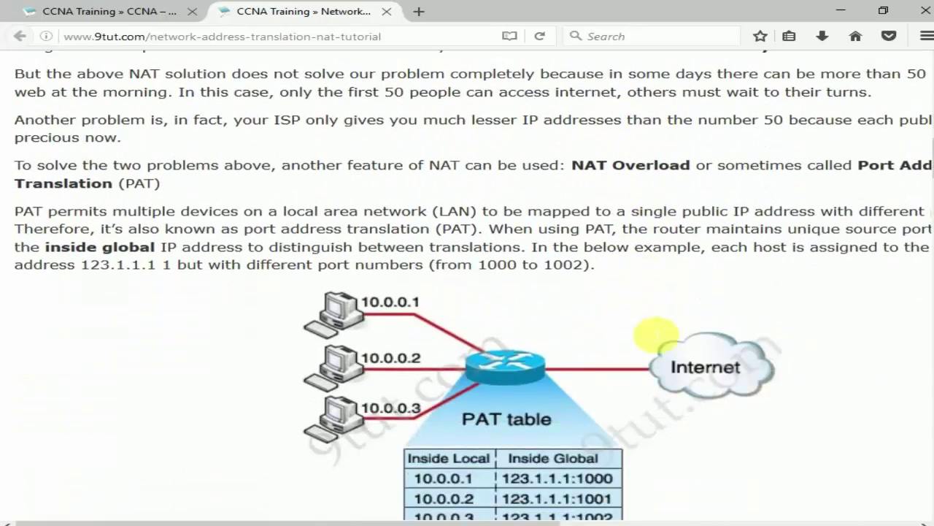
scroll(652, 336, down, 1)
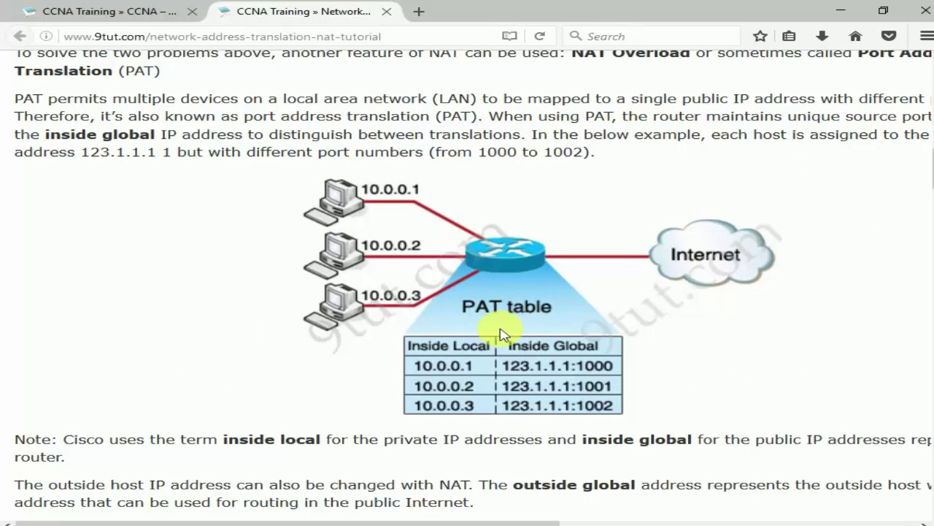
scroll(501, 334, up, 2)
scroll(498, 335, up, 3)
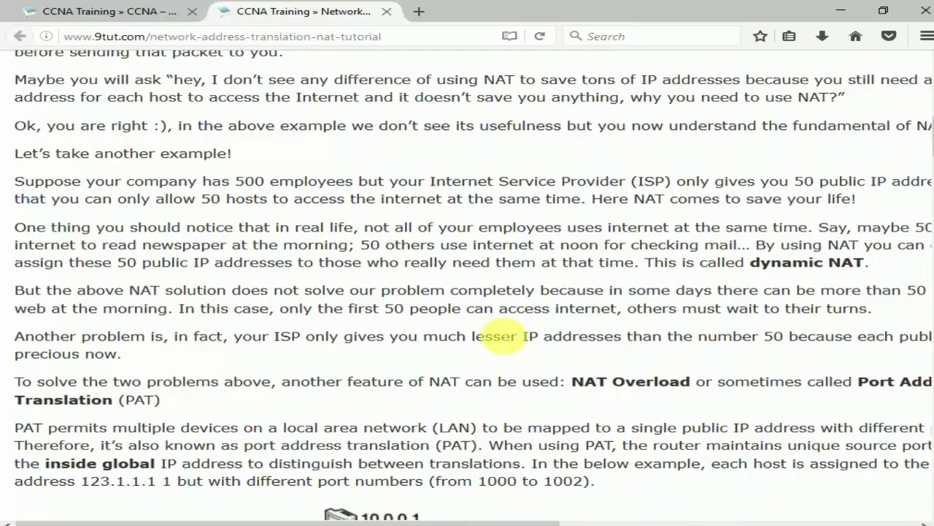
scroll(502, 335, up, 1)
scroll(501, 335, down, 5)
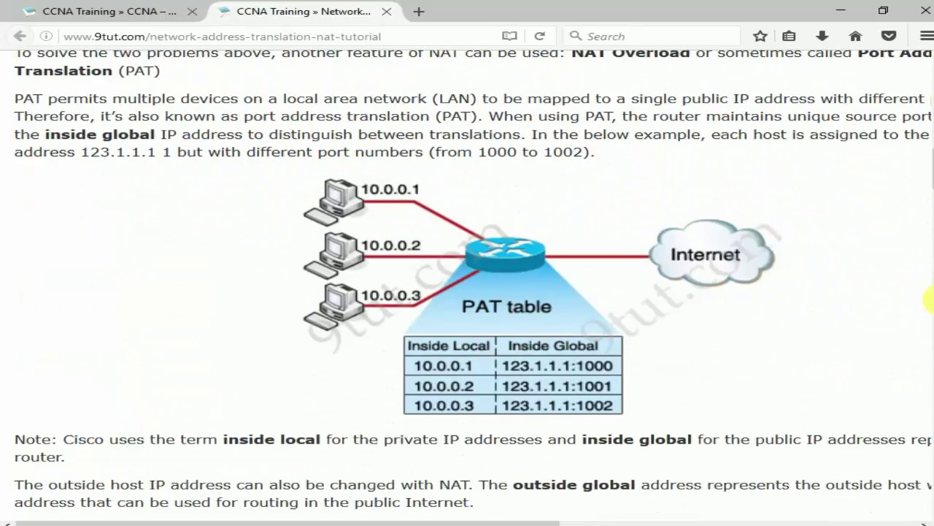
scroll(497, 406, down, 6)
scroll(491, 381, up, 3)
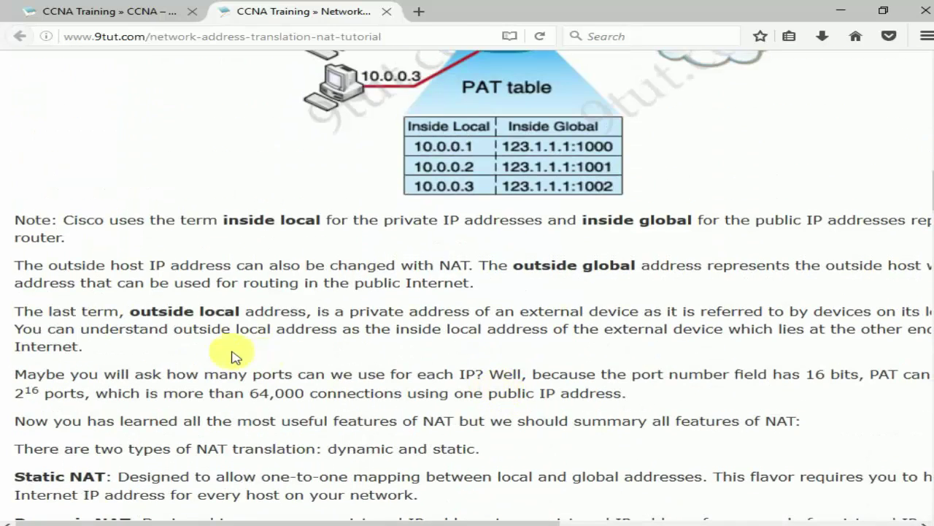
scroll(431, 380, up, 10)
scroll(431, 380, up, 4)
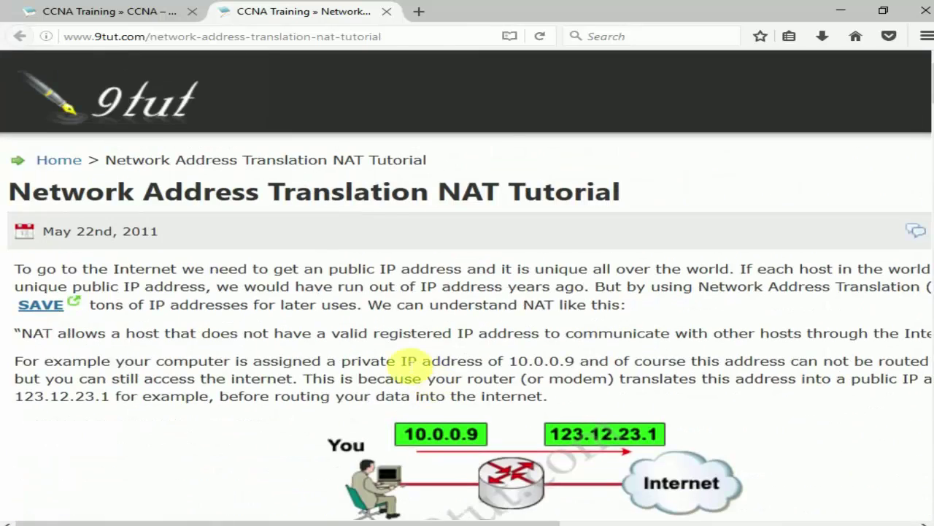
click(110, 11)
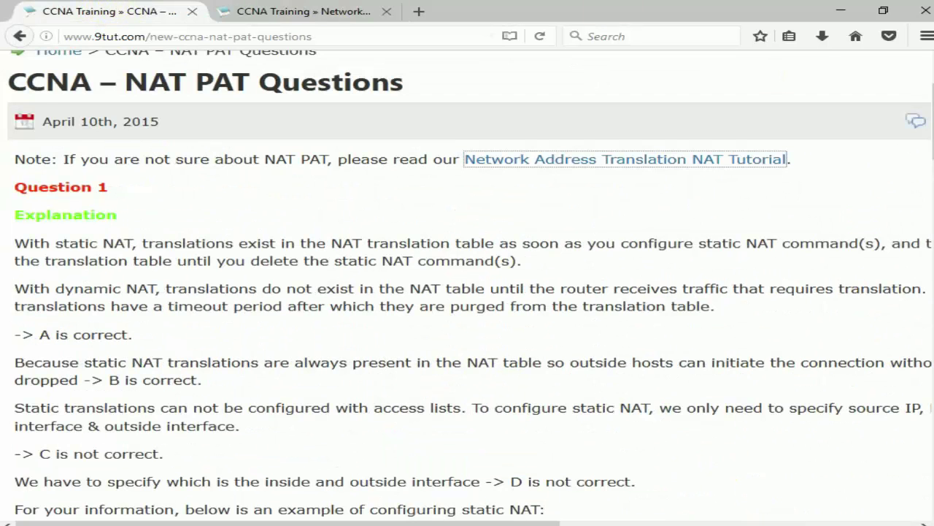
click(369, 11)
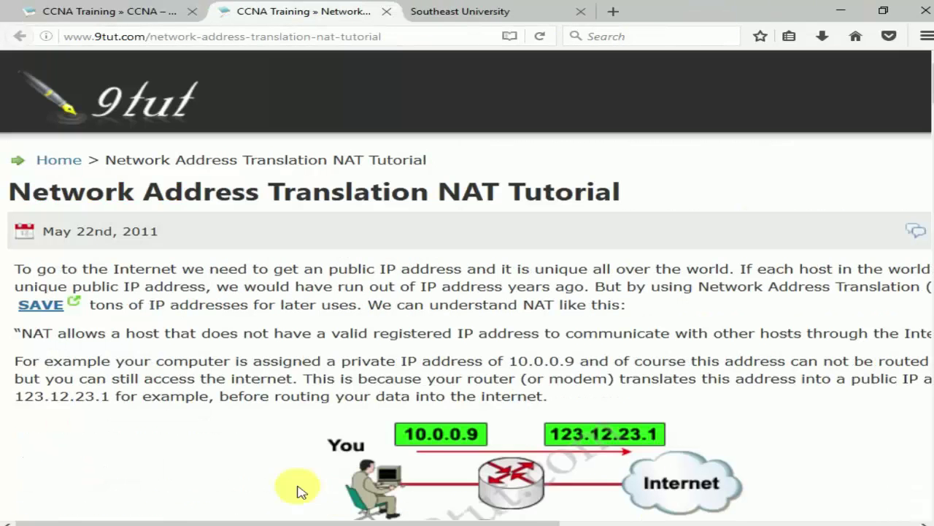
drag(515, 520, 533, 520)
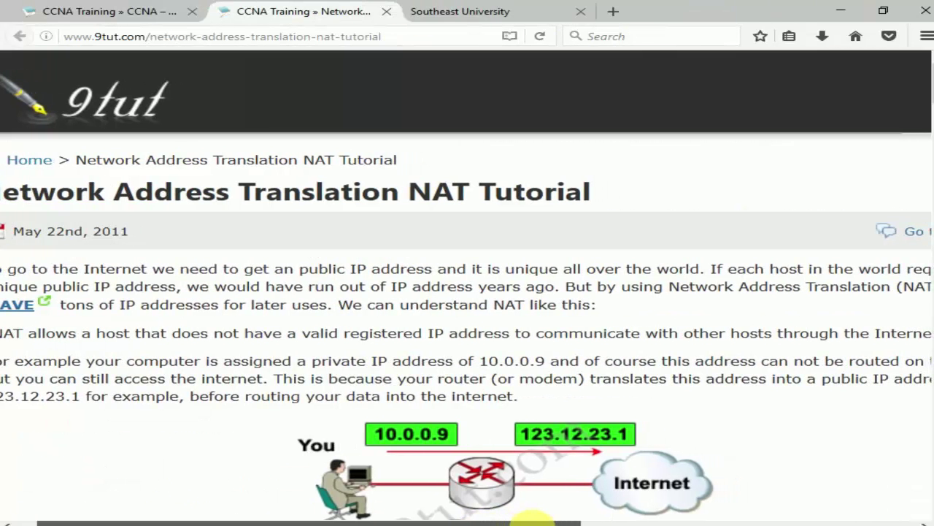
click(883, 11)
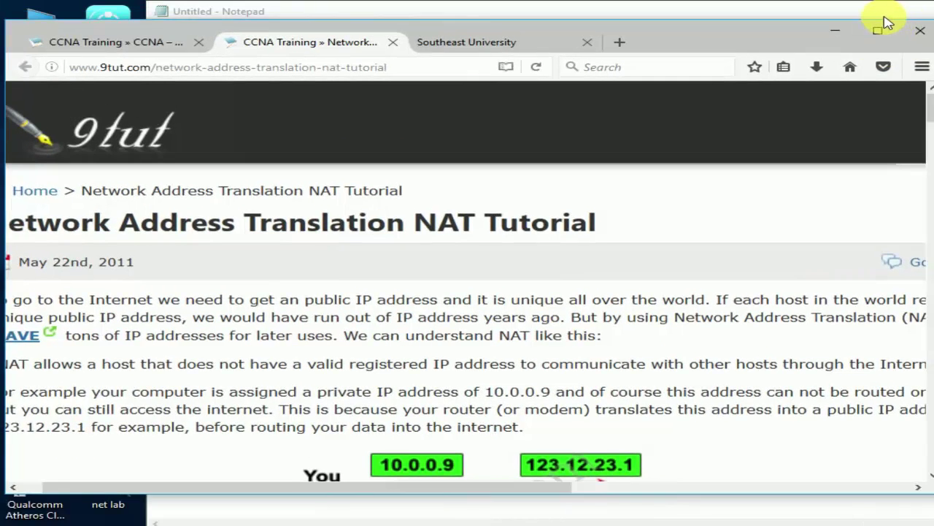
click(878, 31)
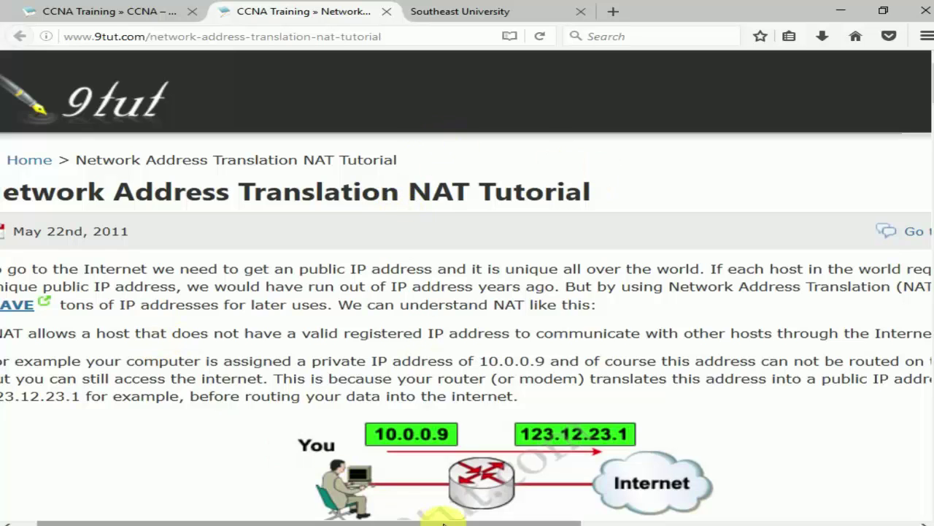
Step: Examine the PAT table diagram and highlight the paragraph introducing NAT Overload or Port Address Translation, then clear the highlight
drag(438, 523, 420, 523)
scroll(409, 503, right, 3)
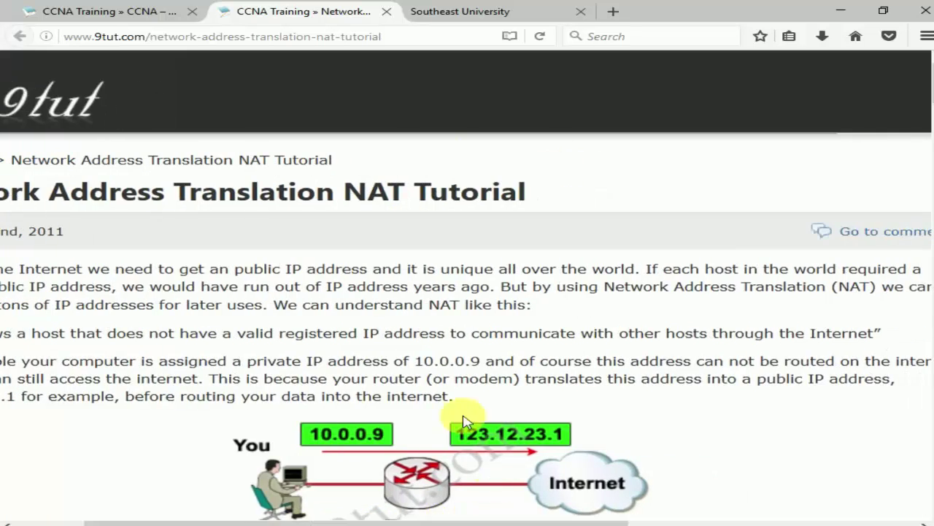
scroll(422, 402, down, 5)
scroll(421, 402, down, 8)
scroll(420, 403, up, 3)
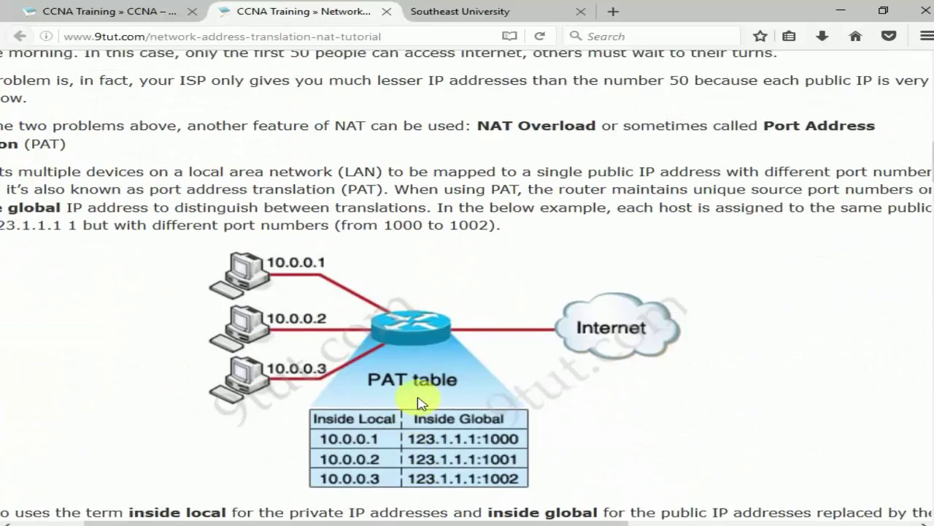
drag(385, 522, 292, 522)
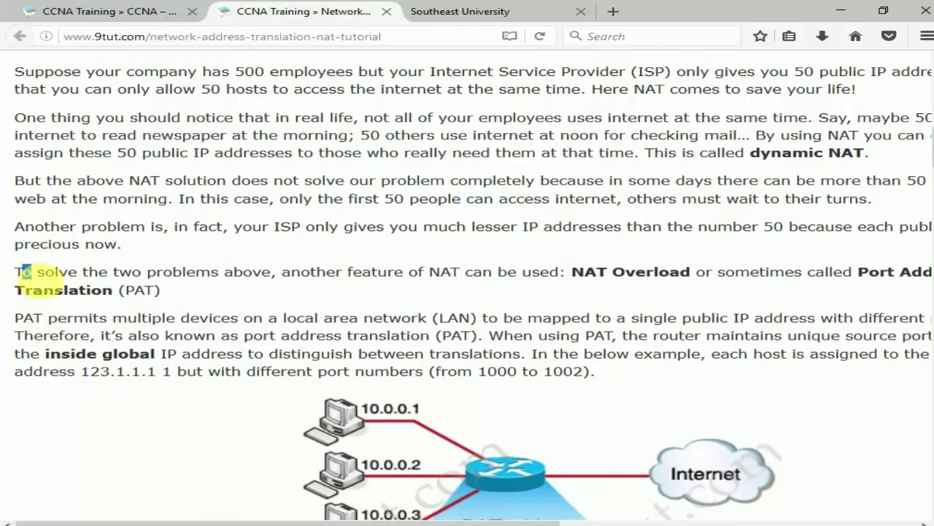
drag(25, 271, 209, 291)
click(208, 296)
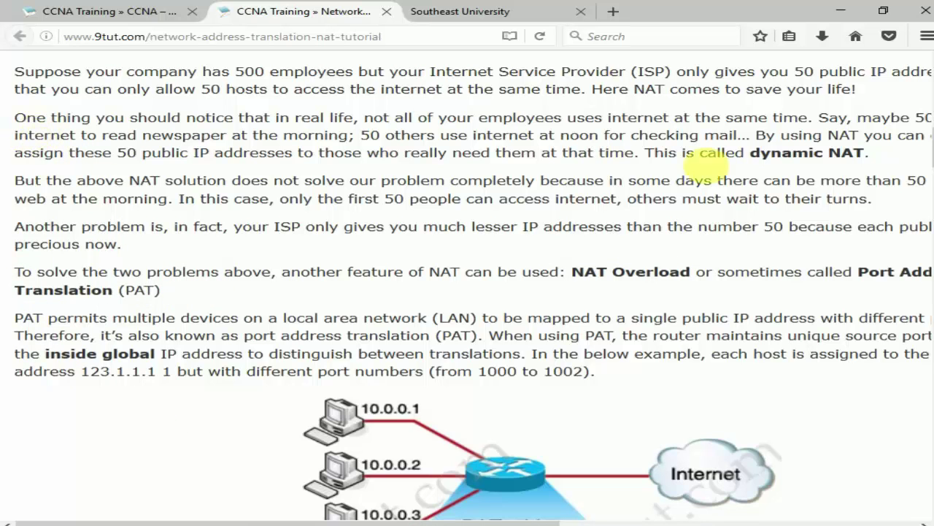
Step: Highlight the company example with 500 employees through the words "dynamic NAT", and return to the start of the tutorial
drag(870, 153, 45, 71)
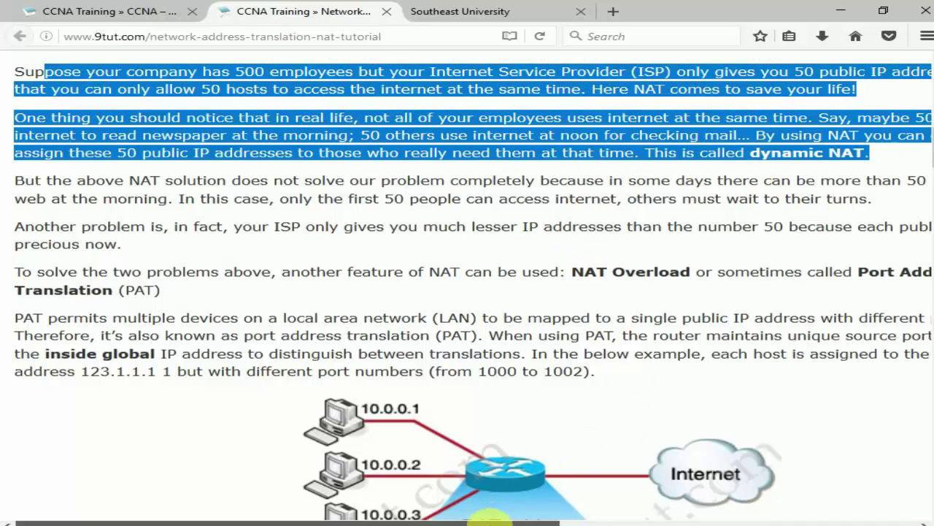
mouse_move(490, 521)
mouse_down()
mouse_move(606, 521)
mouse_move(467, 520)
mouse_move(613, 522)
mouse_move(464, 520)
mouse_move(522, 521)
mouse_move(481, 520)
mouse_up()
scroll(556, 343, up, 10)
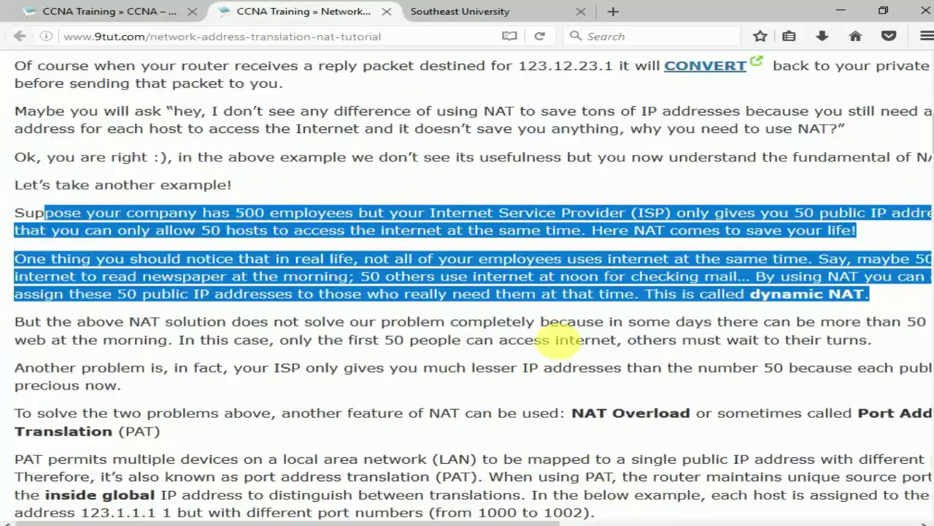
scroll(544, 349, down, 4)
scroll(538, 348, up, 8)
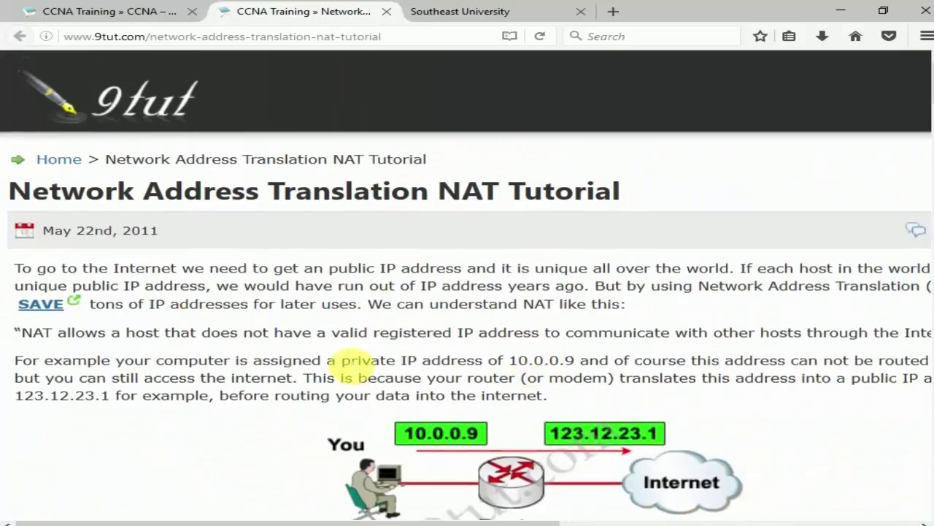
Step: Highlight the tutorial text from "To go to the Internet" through the sentence ending in "dynamic NAT"
scroll(340, 343, down, 4)
scroll(37, 242, up, 3)
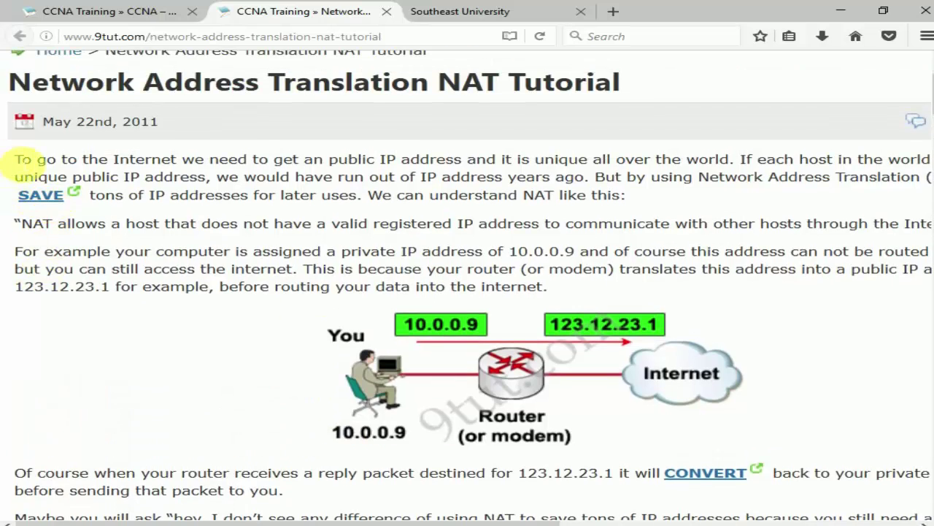
drag(15, 164, 932, 479)
drag(931, 480, 860, 374)
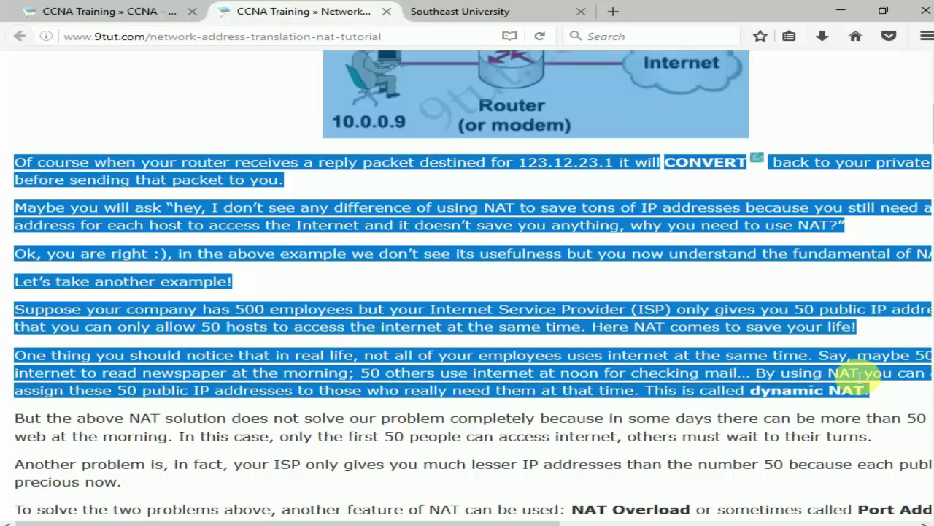
Step: Close the Southeast University page and open the downloaded lab_1_1_4a.pdf in Adobe Acrobat Reader
click(142, 16)
click(303, 11)
click(581, 12)
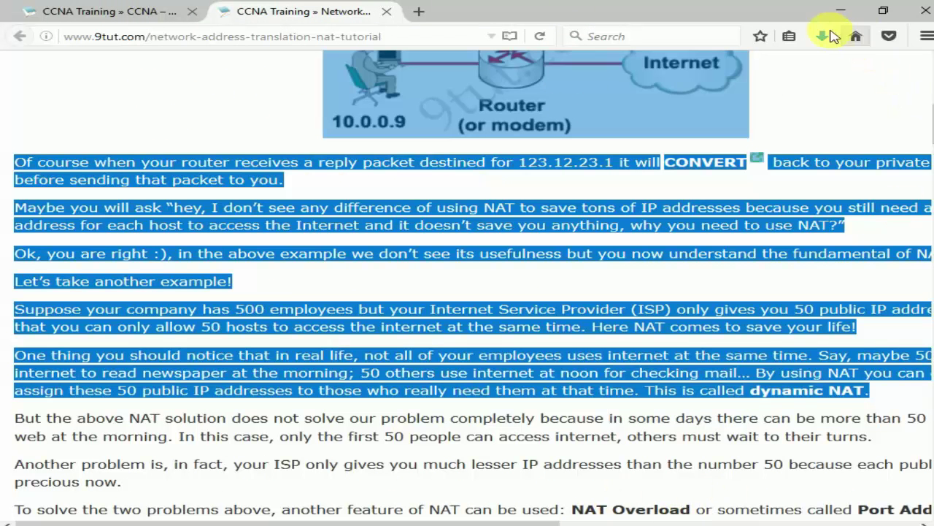
click(830, 36)
click(601, 83)
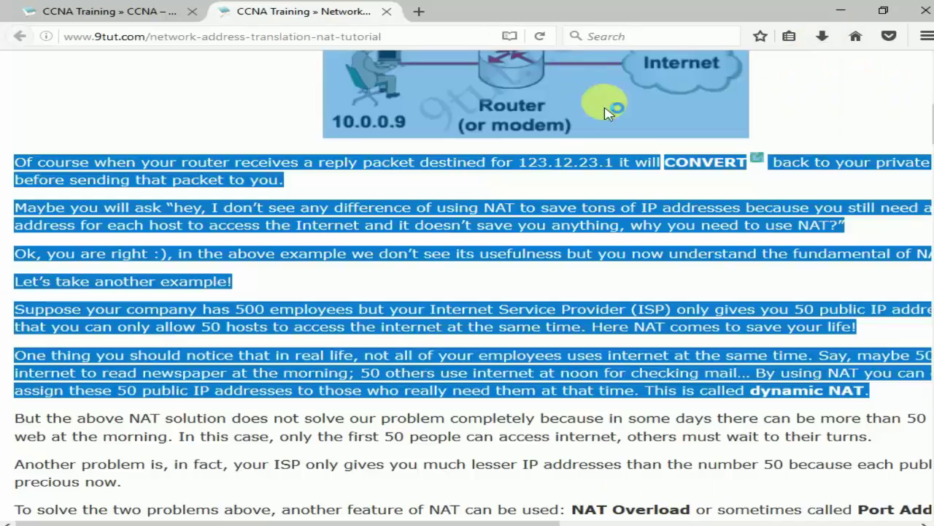
Step: Read the lab from its objective to Step 5 and highlight the next-hop address in the ISP static route command
scroll(504, 292, down, 5)
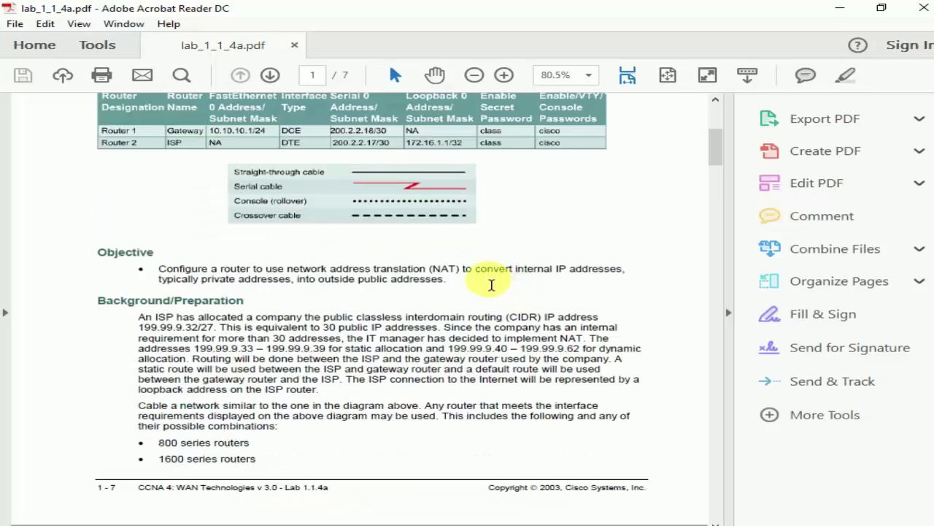
scroll(491, 285, down, 10)
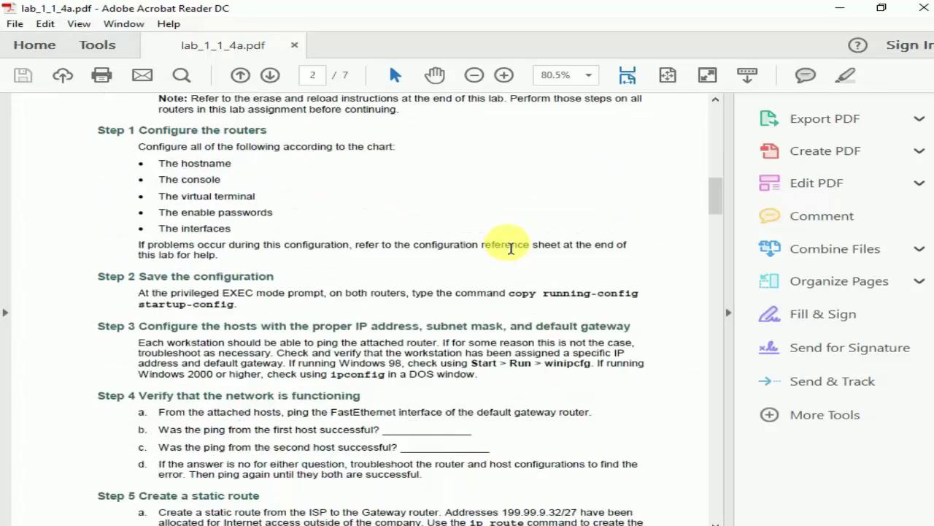
scroll(511, 249, down, 8)
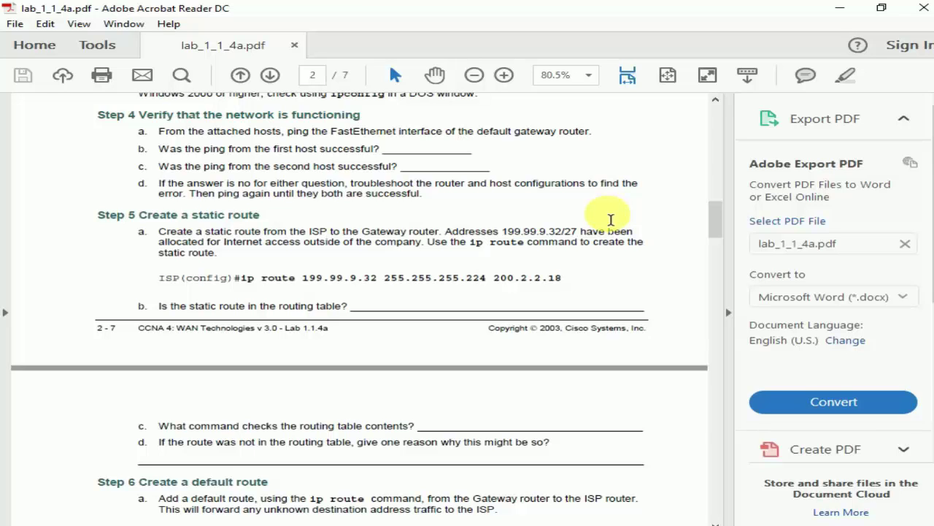
scroll(607, 228, up, 4)
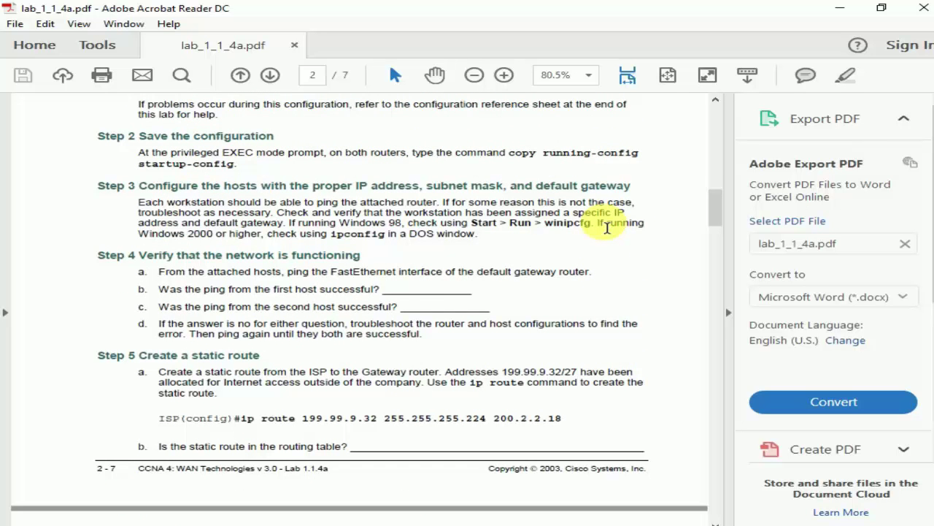
scroll(607, 228, down, 6)
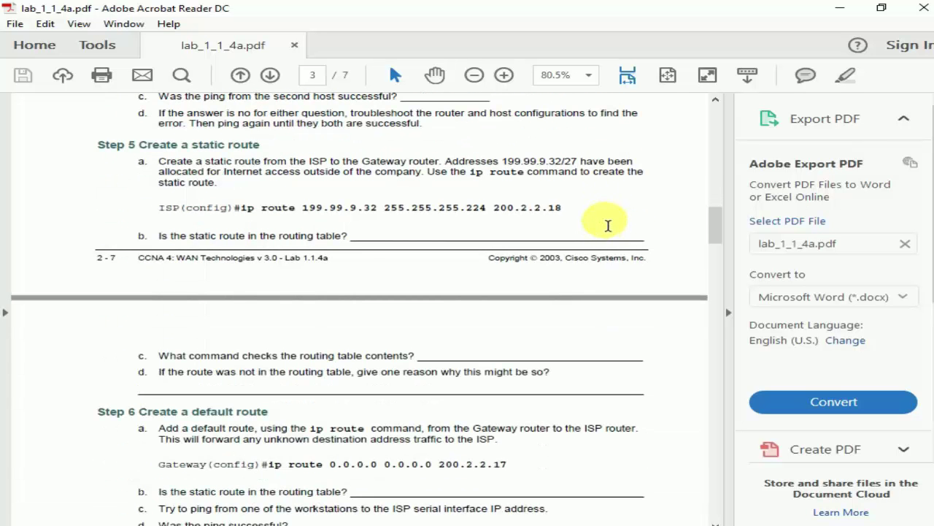
drag(584, 220, 505, 228)
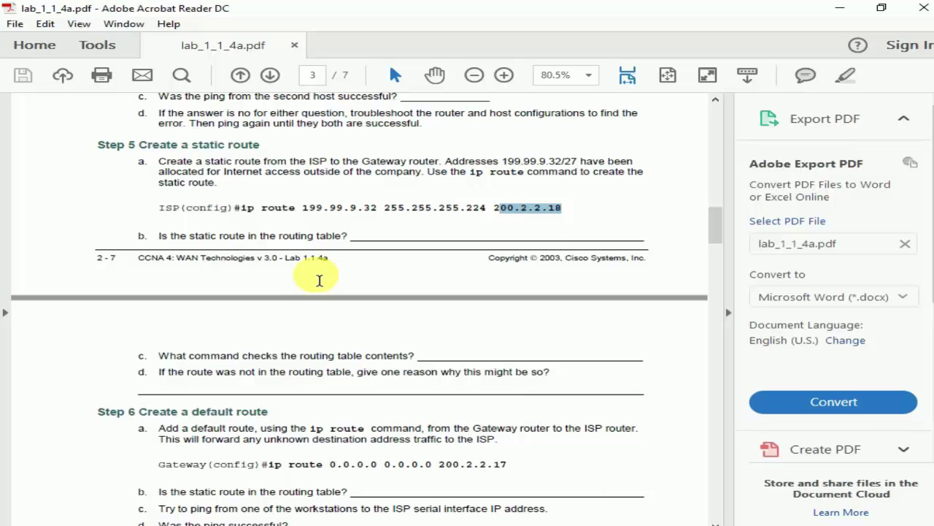
Step: Compare the Step 5 static route instructions with the router topology and addressing table on the lab's first page
scroll(319, 280, down, 1)
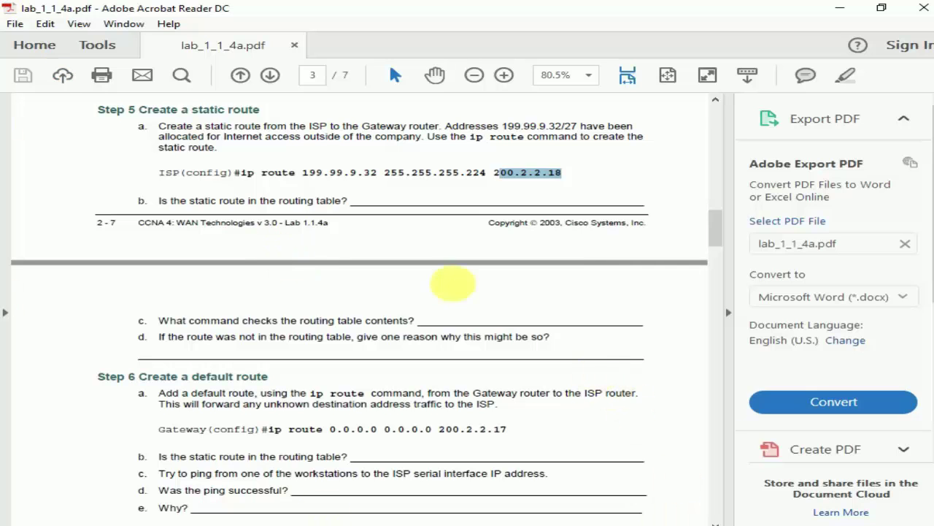
scroll(430, 296, up, 15)
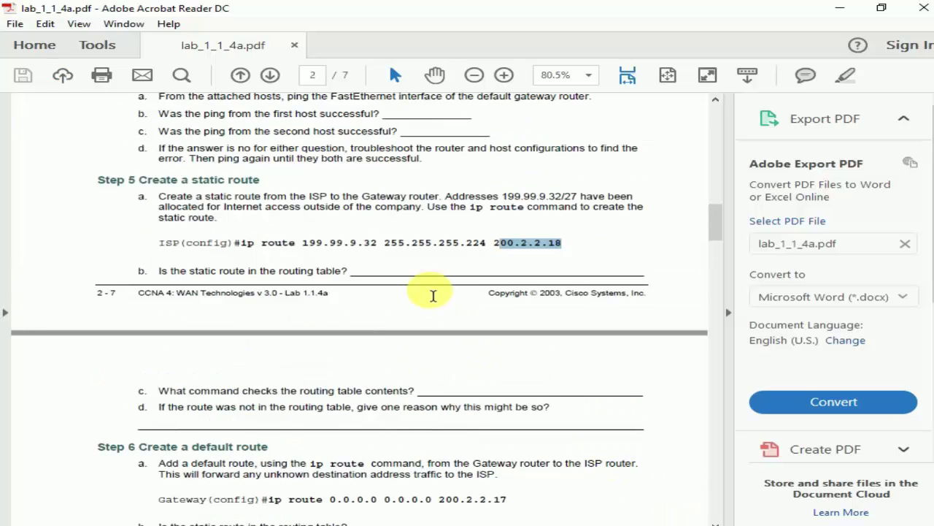
scroll(430, 296, up, 12)
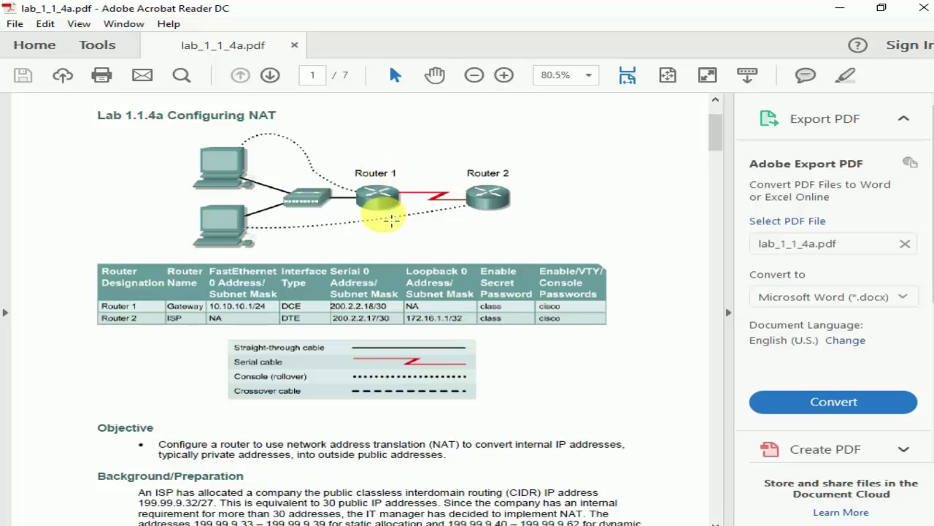
scroll(392, 236, down, 3)
scroll(392, 235, down, 15)
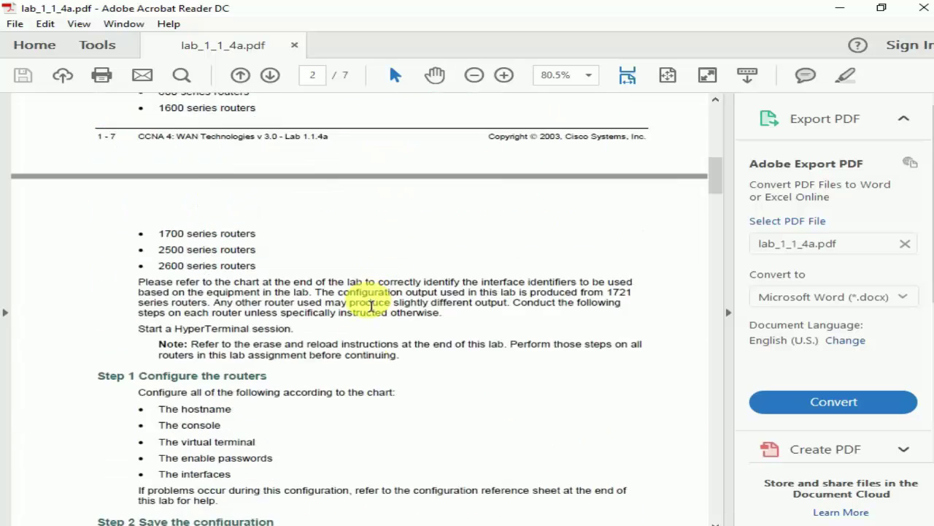
scroll(361, 317, down, 3)
scroll(366, 330, down, 5)
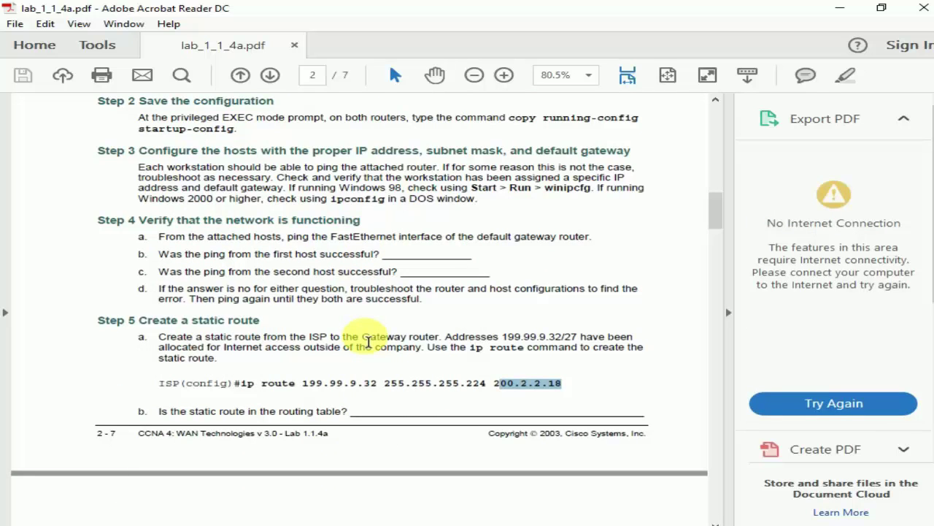
scroll(369, 341, down, 1)
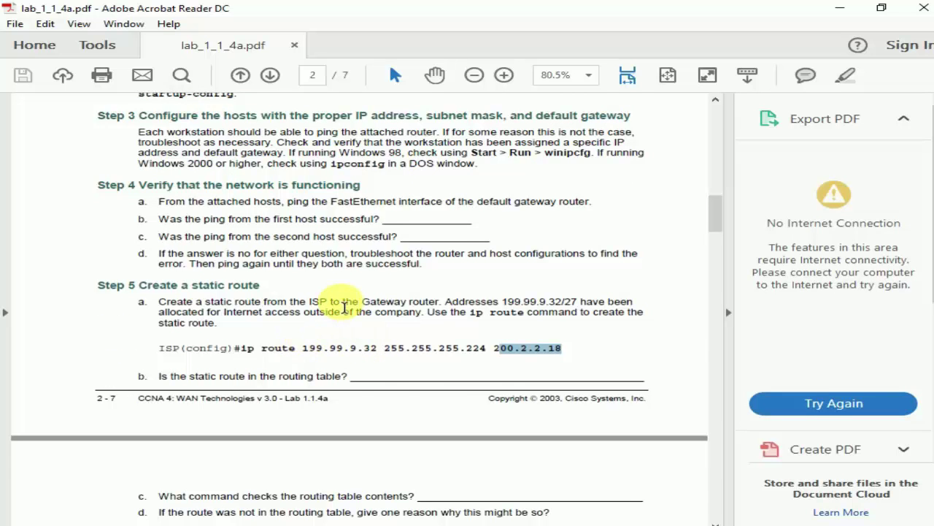
Step: Highlight Router 1's Serial 0 address in the addressing table, and select the whole topology figure
scroll(344, 307, up, 20)
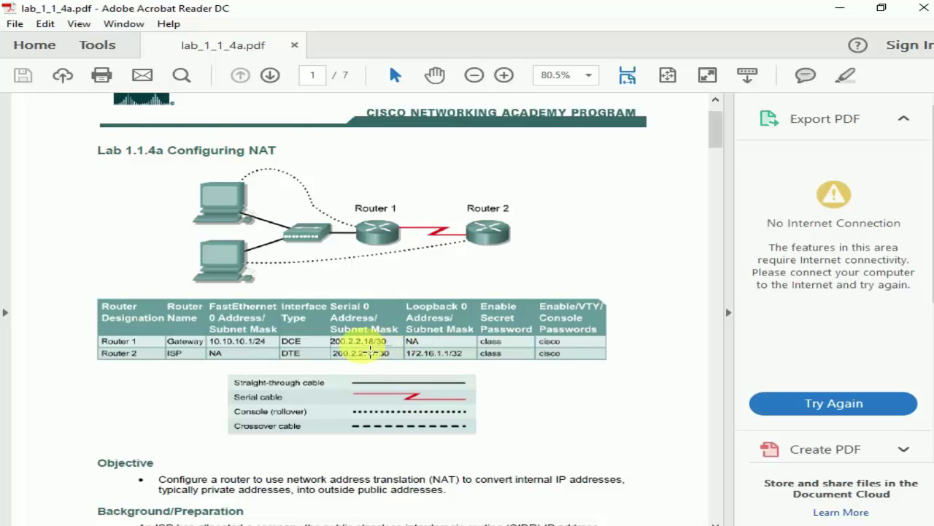
double_click(342, 343)
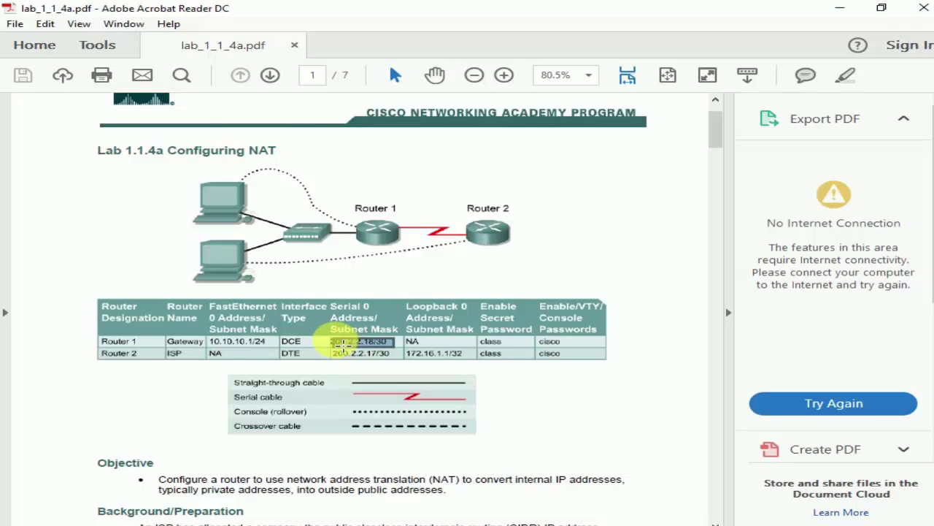
click(380, 358)
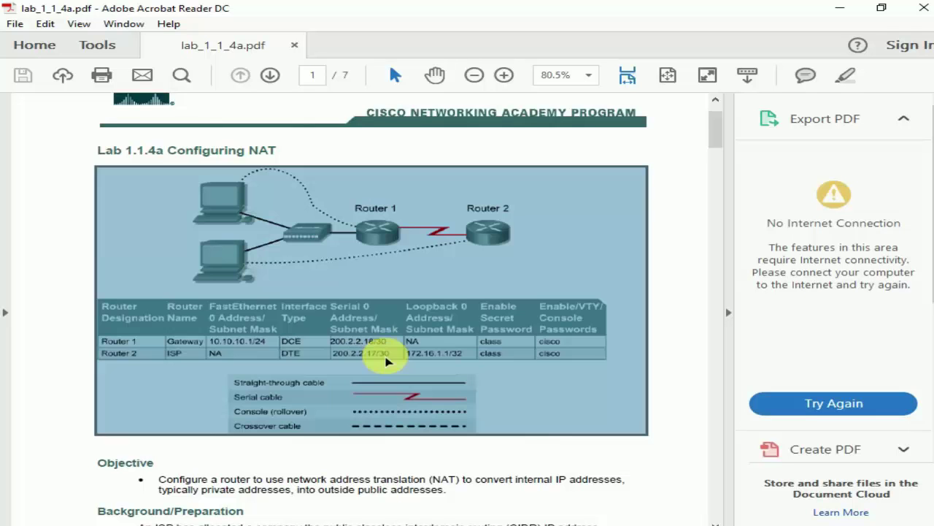
scroll(394, 360, down, 3)
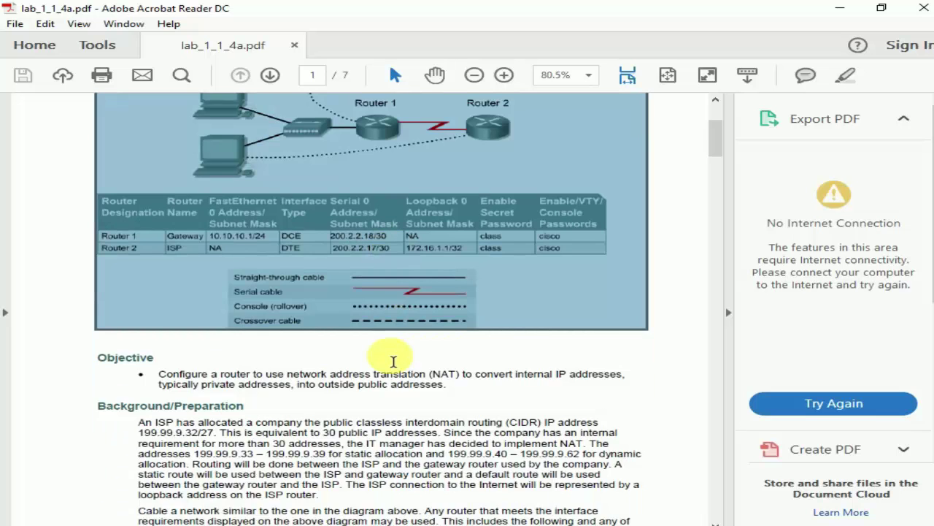
scroll(392, 361, down, 2)
scroll(391, 362, up, 3)
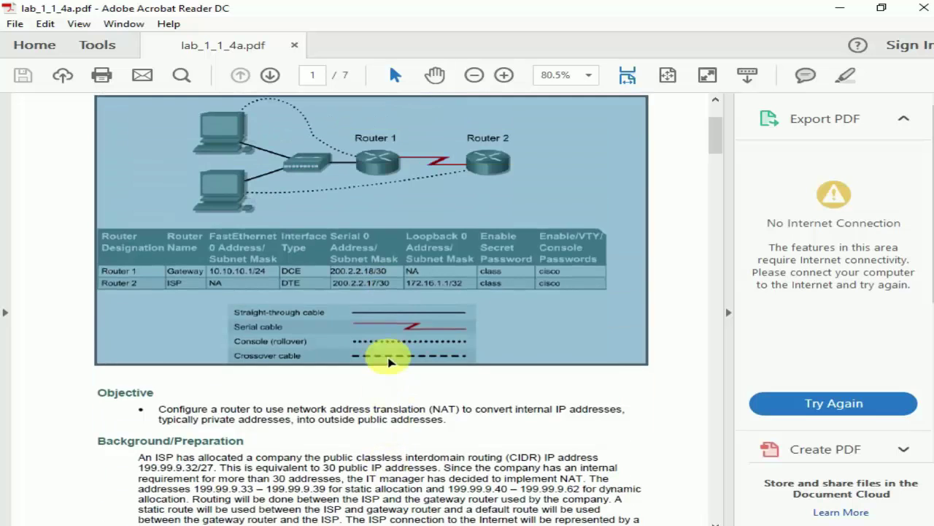
Step: Read lab Steps 5 through 11, covering the static and default routes, NAT pool, access list, translation, interfaces and testing
scroll(389, 361, down, 20)
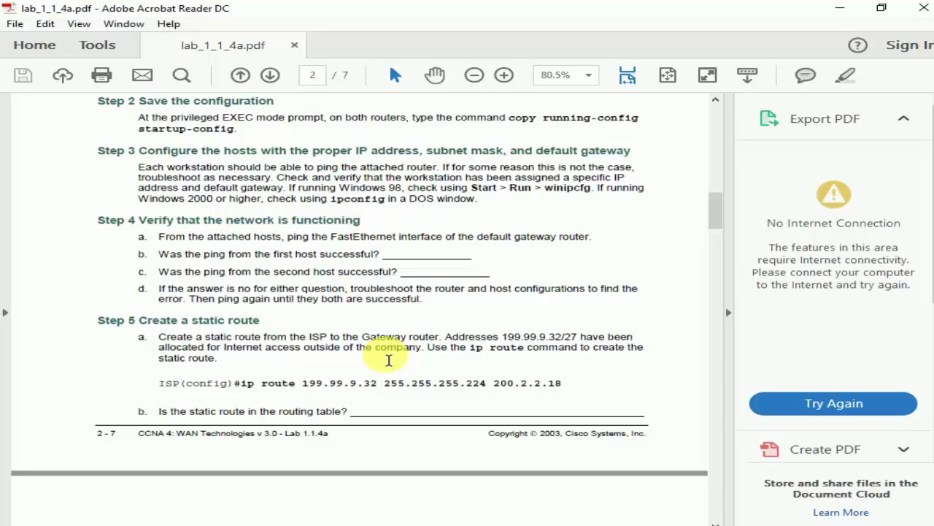
scroll(388, 360, down, 7)
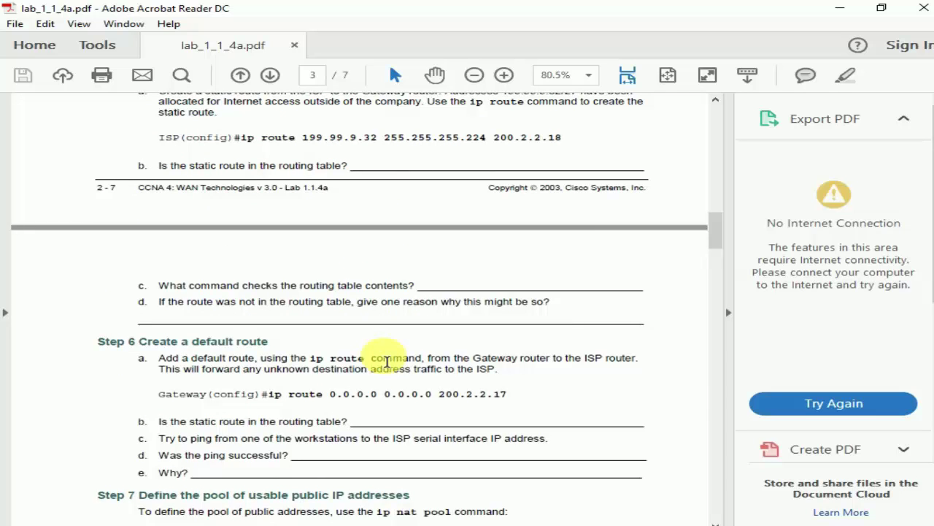
scroll(387, 361, down, 4)
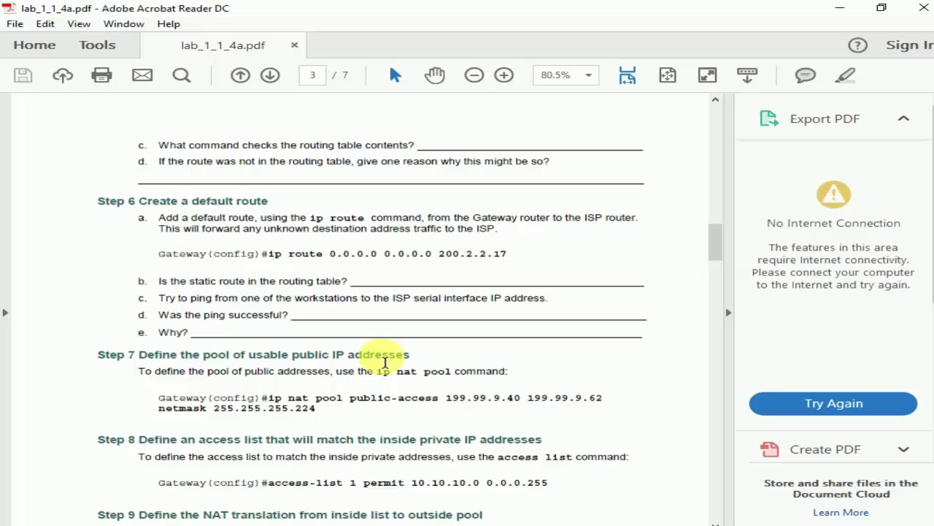
scroll(384, 363, down, 2)
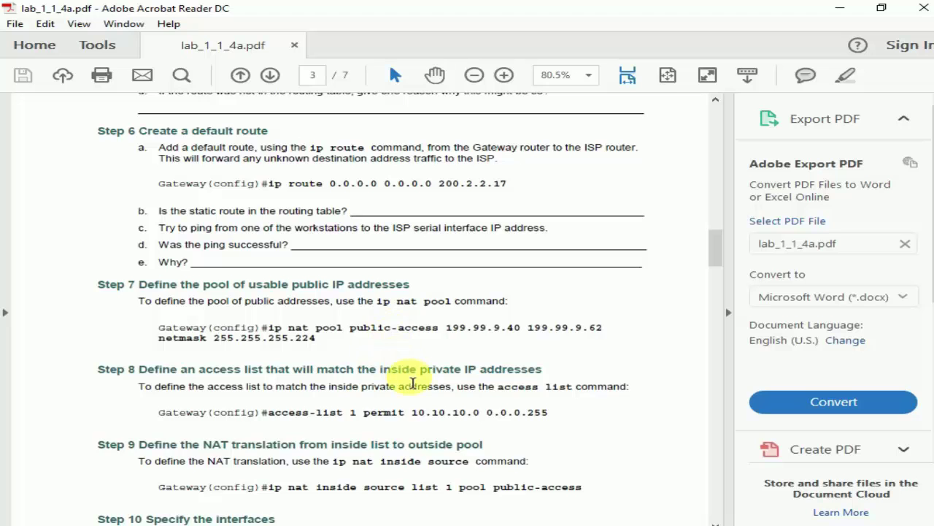
scroll(413, 383, down, 1)
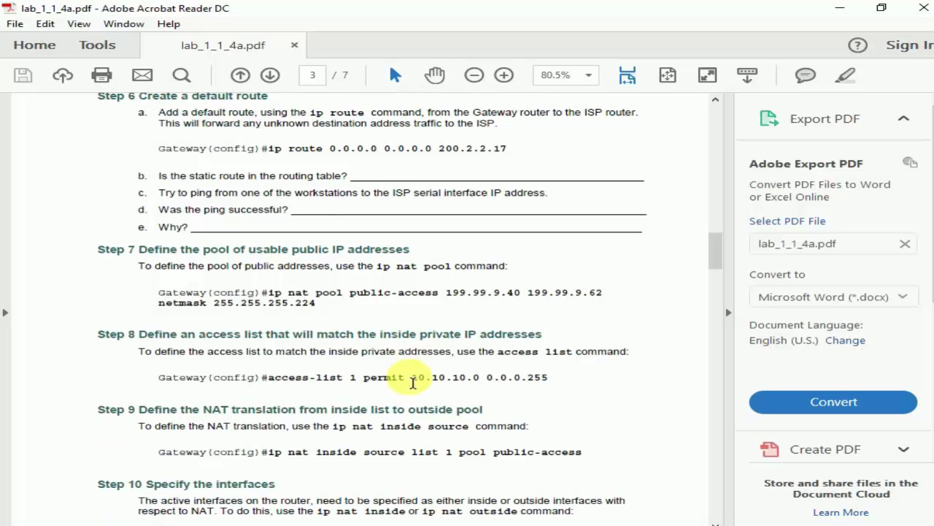
scroll(413, 384, down, 3)
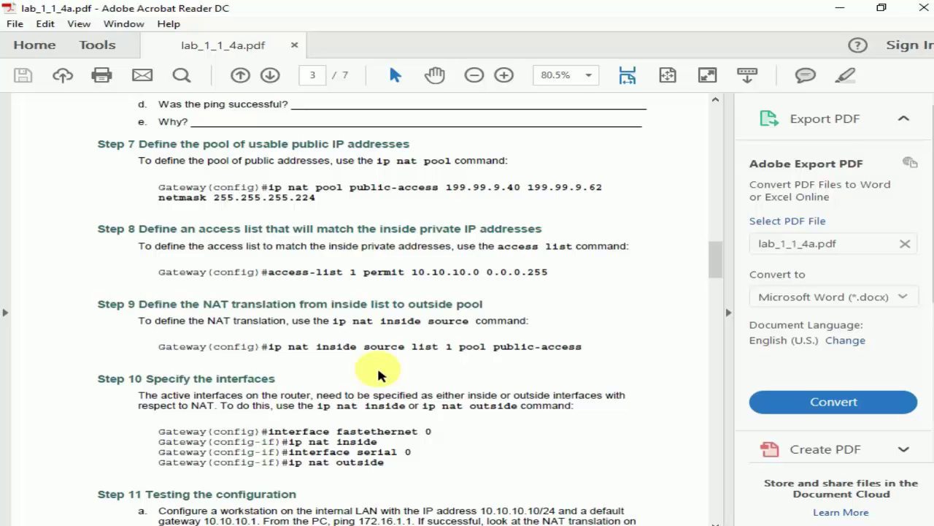
scroll(380, 375, down, 4)
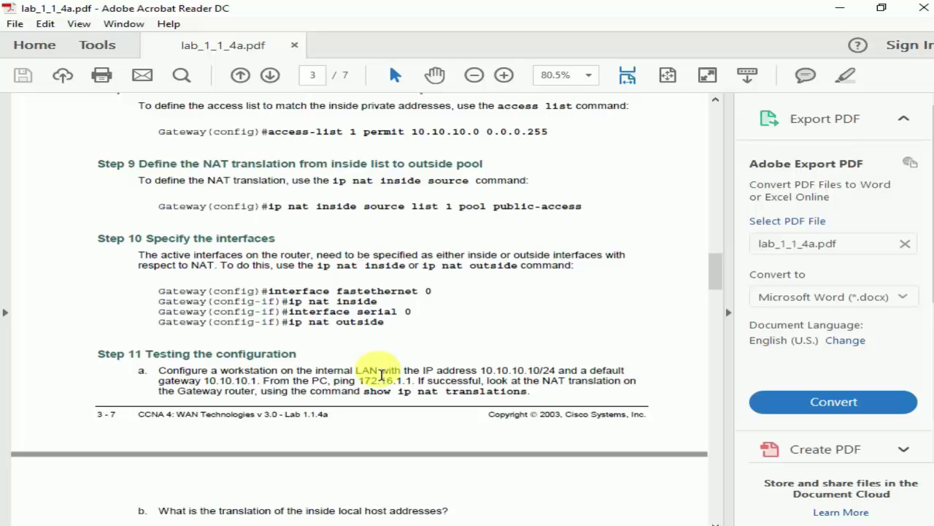
Step: Examine the configuration reference sheet's ISP and Gateway commands, continuing to the section on erasing and reloading the router
scroll(381, 375, down, 15)
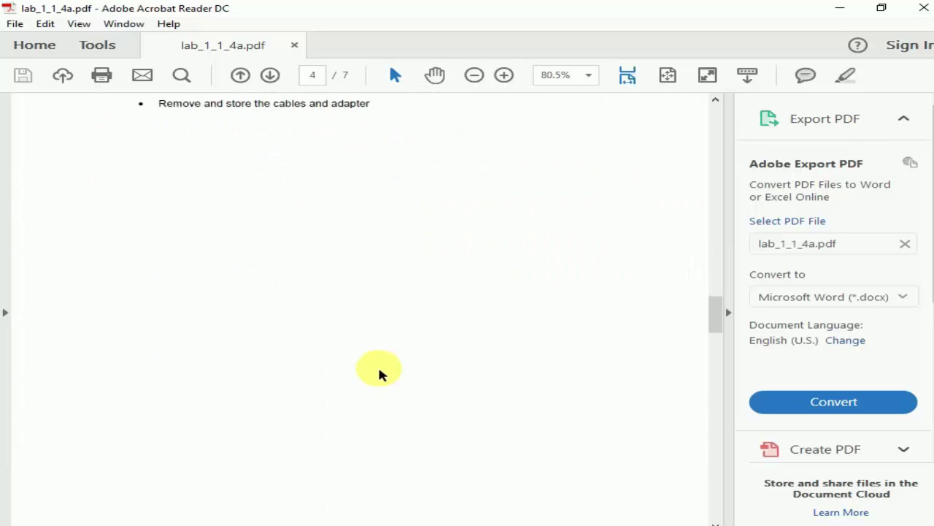
scroll(379, 374, down, 10)
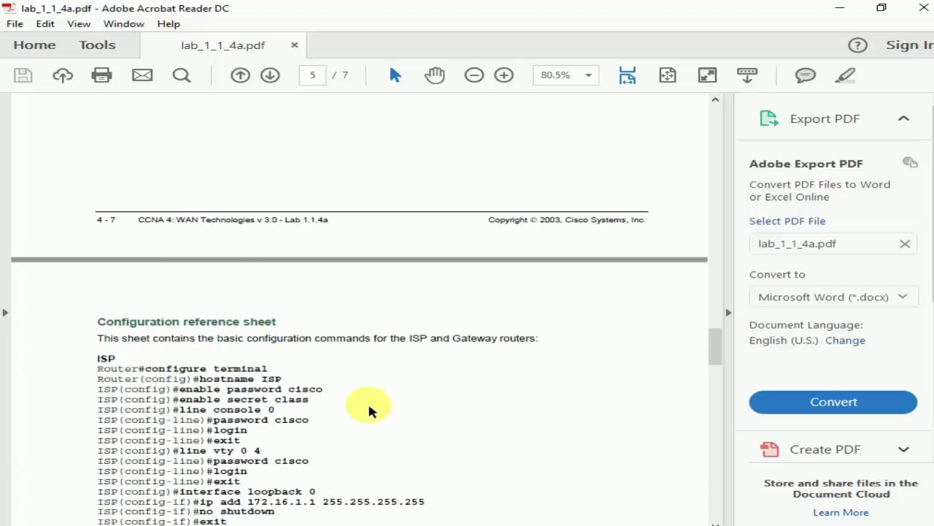
scroll(369, 410, down, 3)
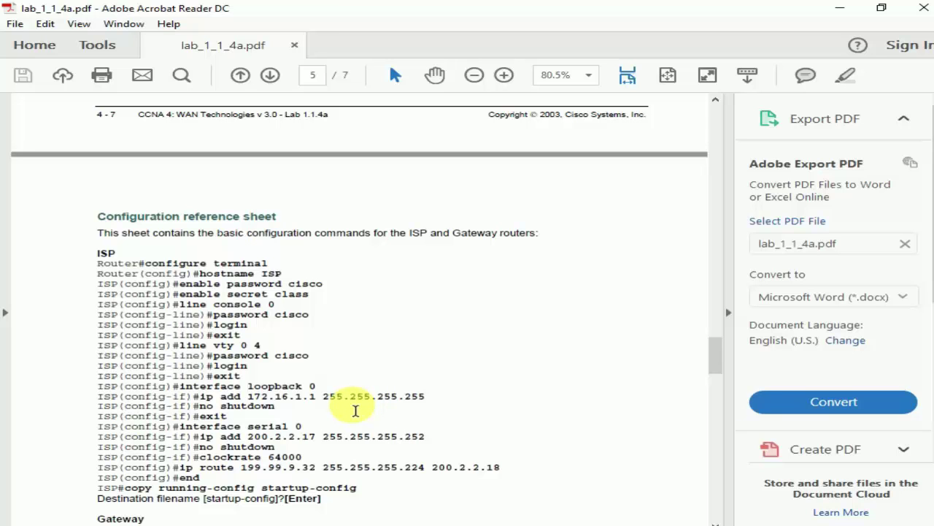
scroll(356, 410, down, 2)
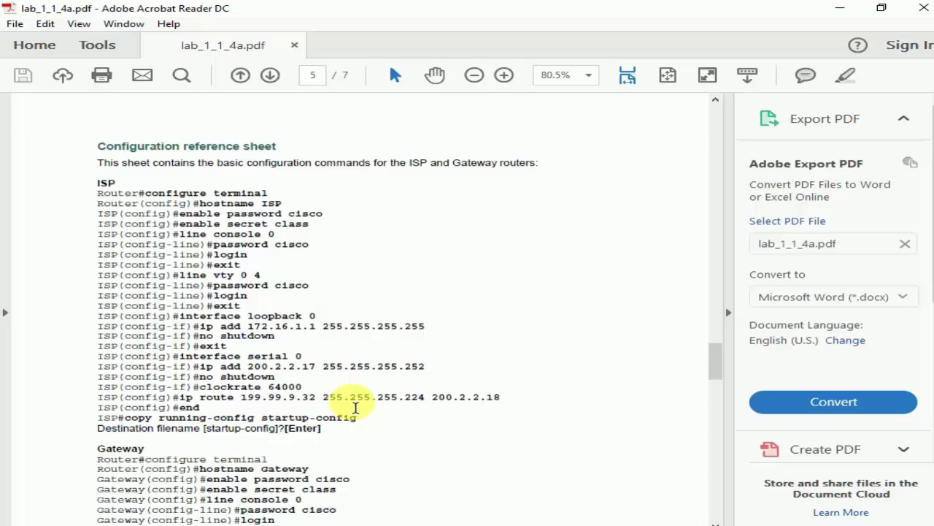
scroll(355, 407, down, 1)
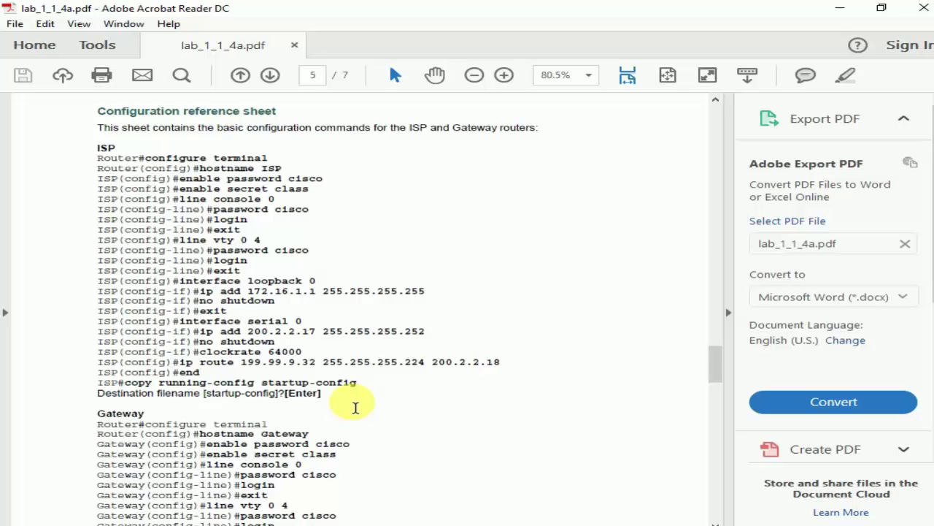
scroll(356, 408, down, 3)
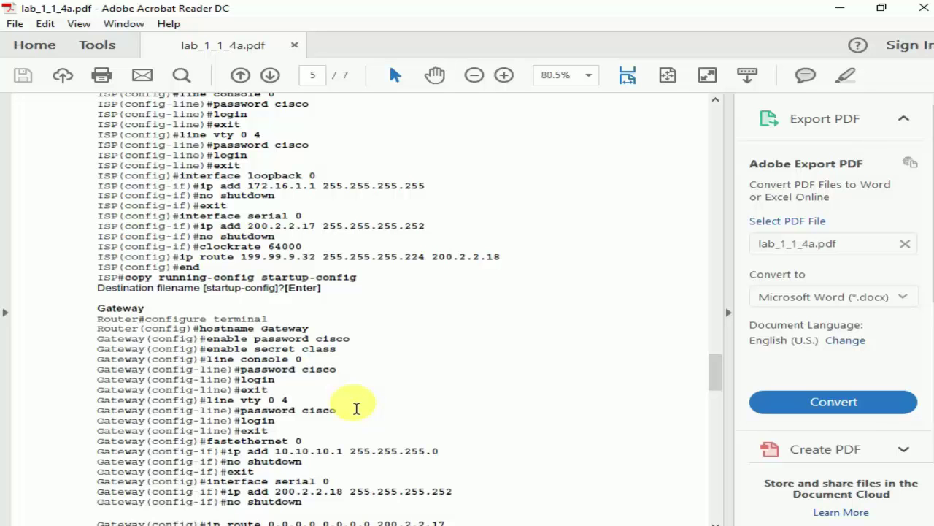
scroll(356, 408, down, 10)
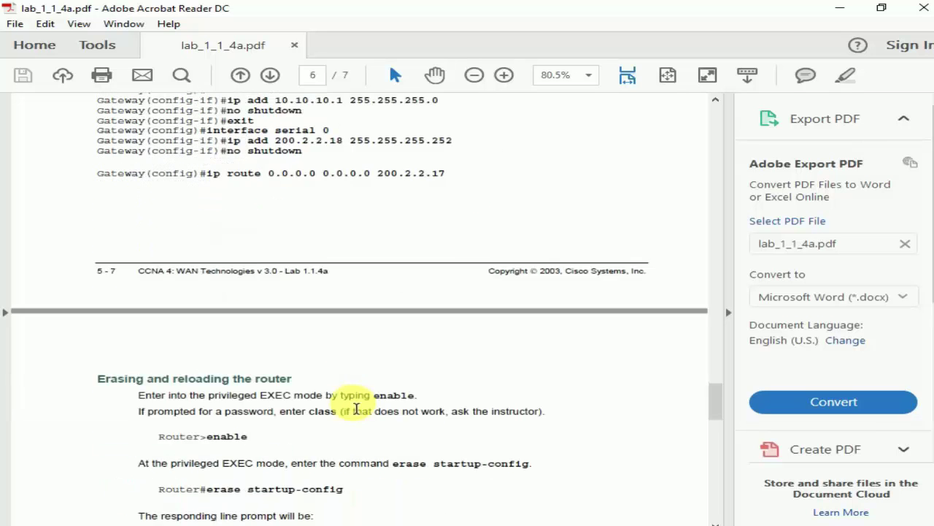
Step: Skim the router erasing and reloading instructions, and return to the topology figure on the lab's first page
scroll(356, 409, up, 7)
scroll(358, 408, down, 11)
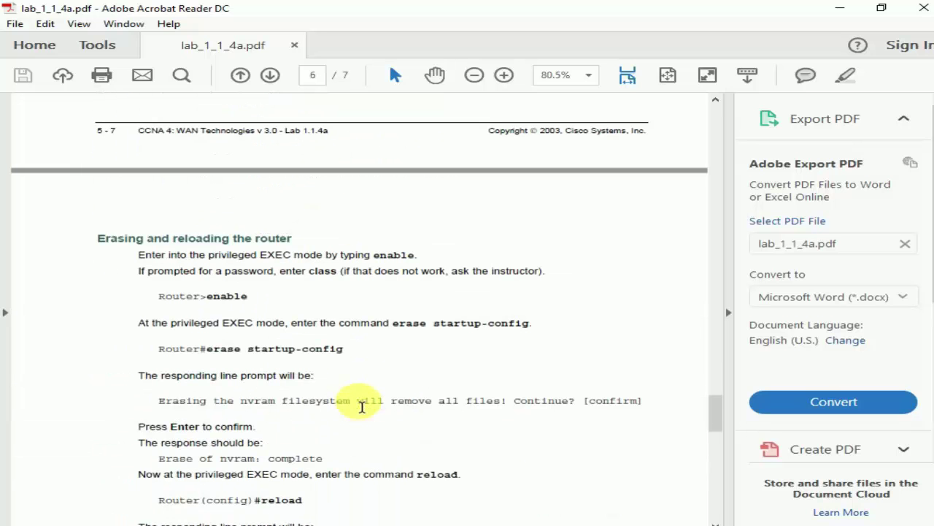
scroll(361, 407, down, 4)
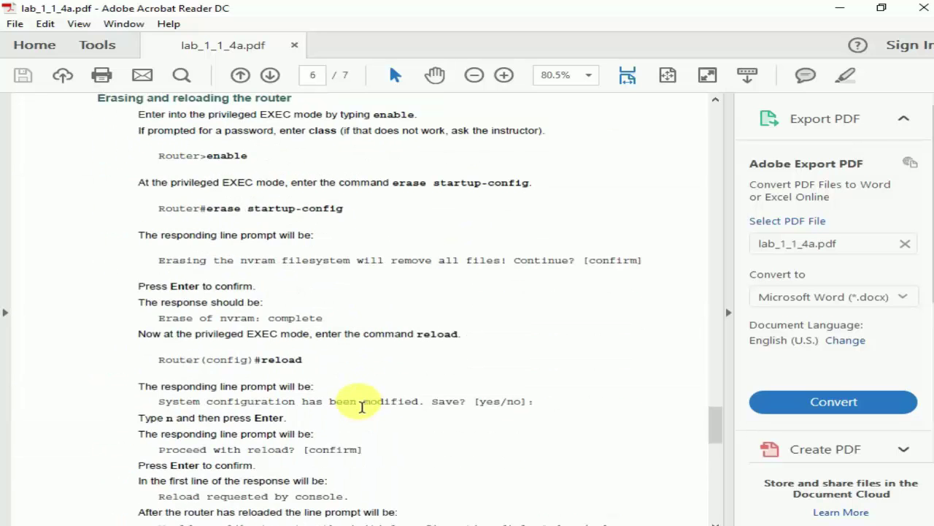
scroll(358, 402, up, 19)
scroll(359, 399, up, 7)
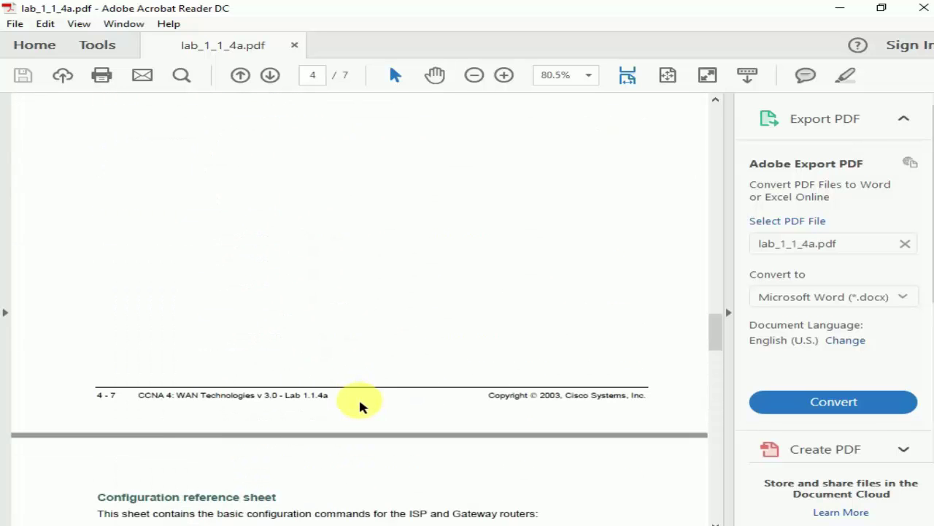
scroll(361, 402, up, 3)
scroll(362, 391, up, 15)
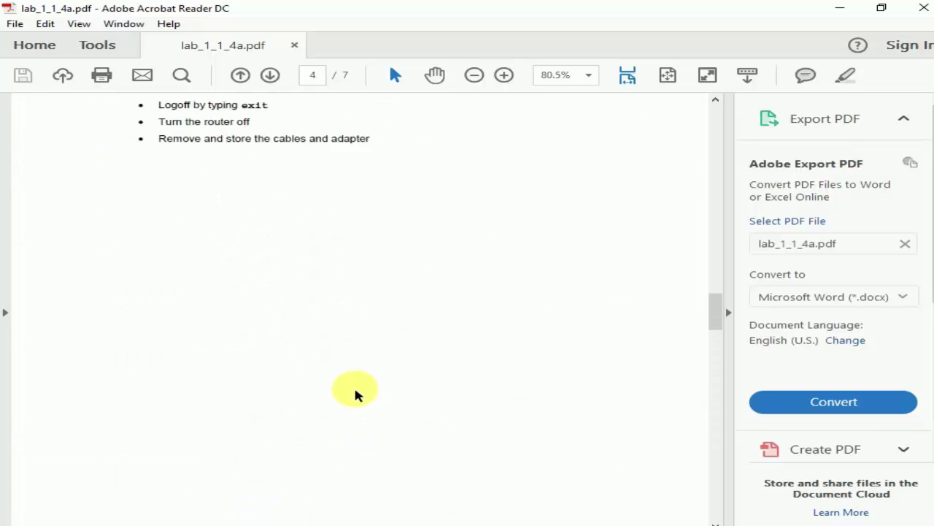
scroll(356, 394, up, 16)
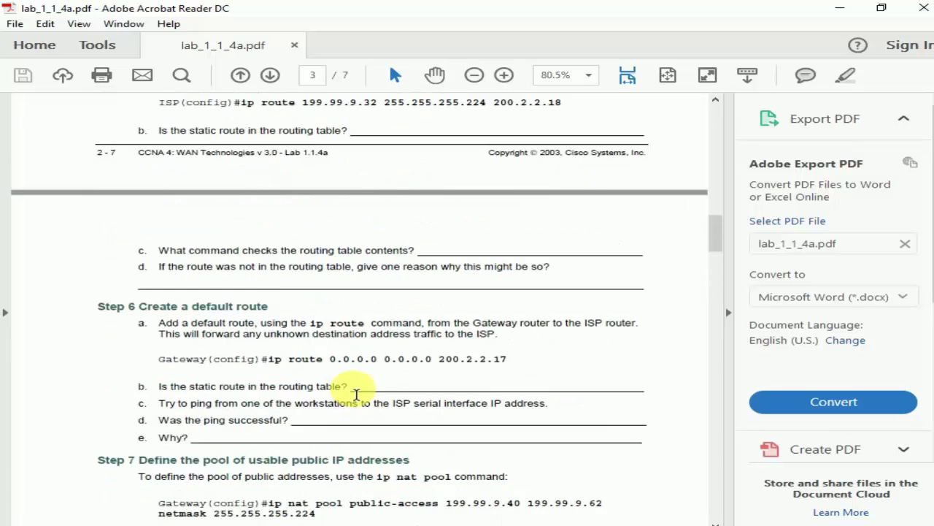
scroll(354, 394, up, 16)
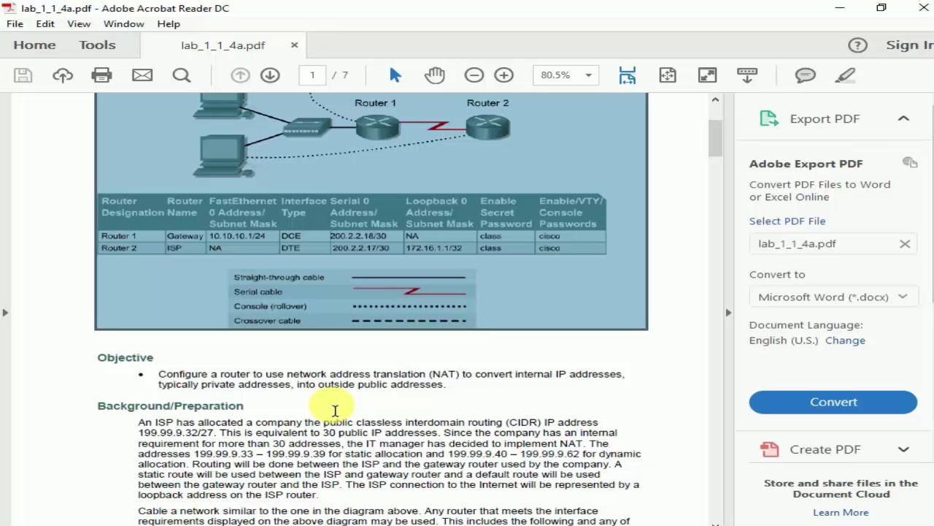
scroll(335, 411, up, 2)
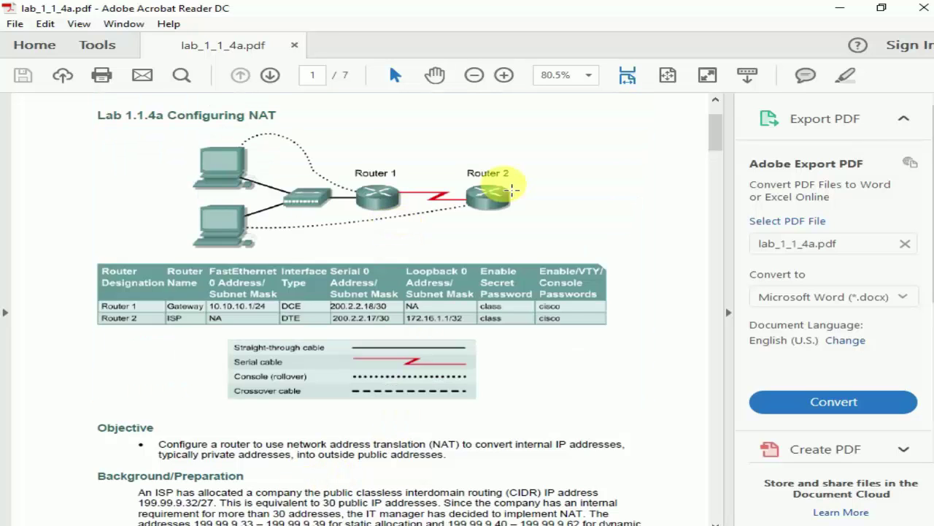
Step: Highlight the serial link between Router 1 and Router 2 in the topology figure, and clear the selection
drag(413, 188, 450, 213)
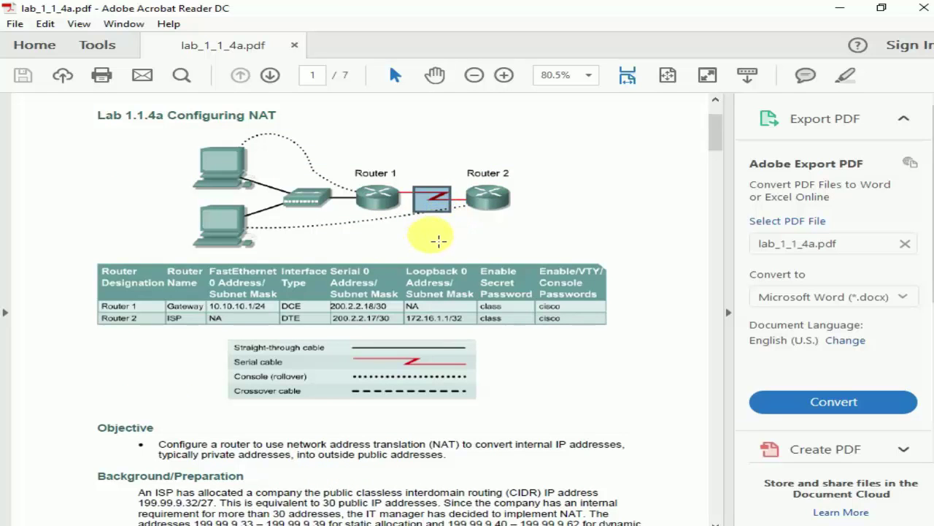
click(438, 241)
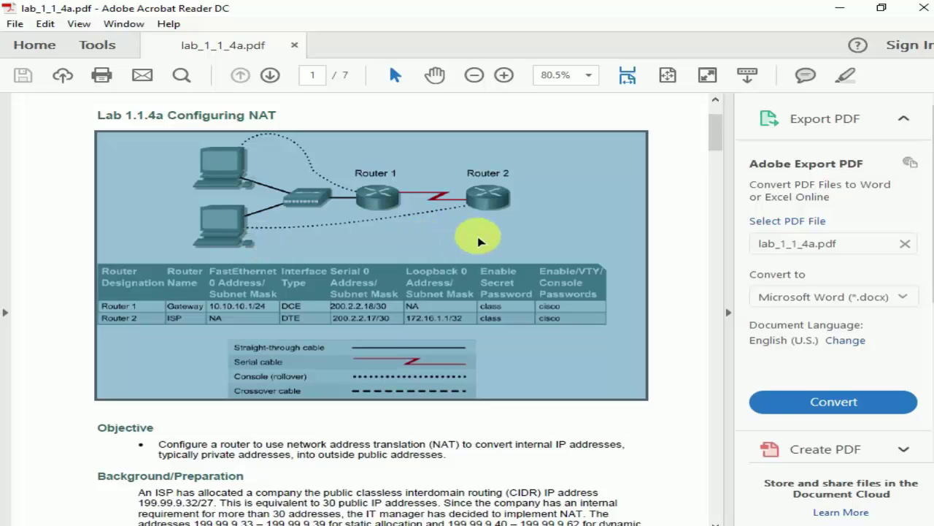
click(338, 227)
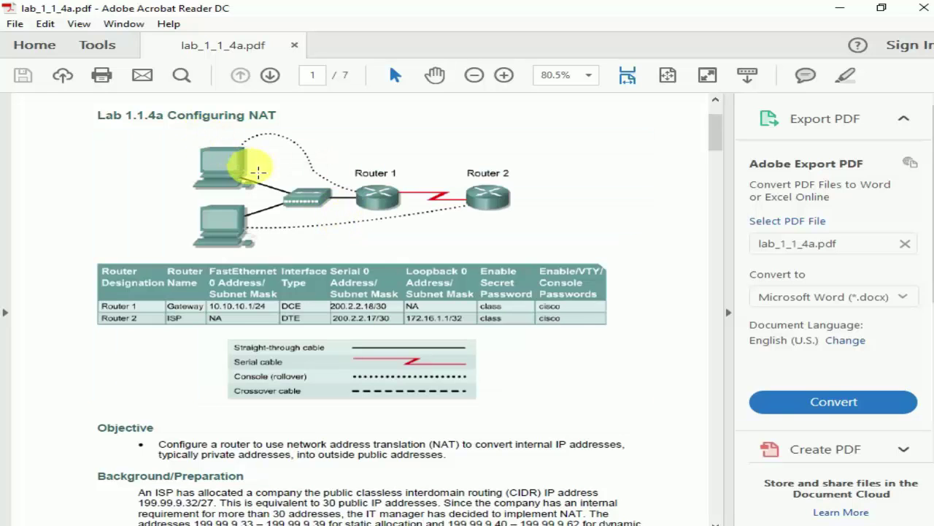
Step: Highlight the local network side of the topology, covering the workstations, the switch and the link to Router 1
drag(305, 153, 267, 184)
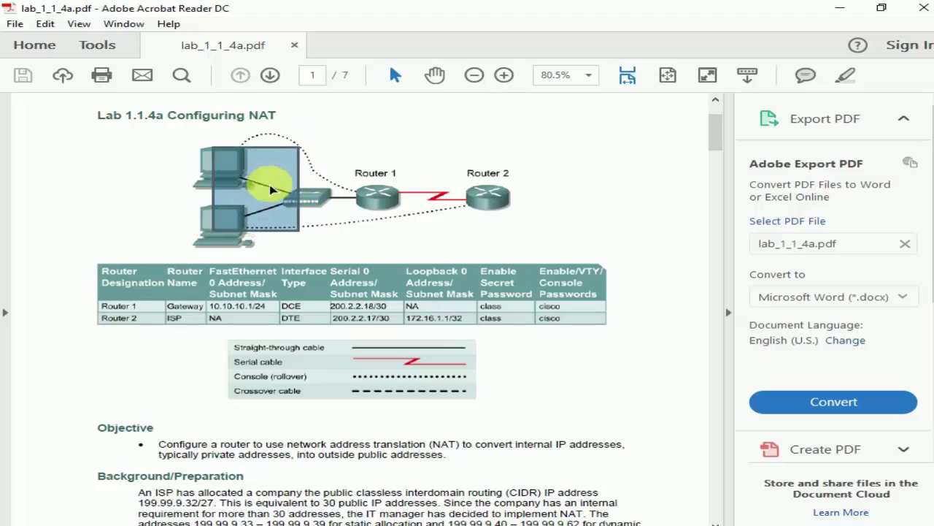
drag(334, 124, 233, 238)
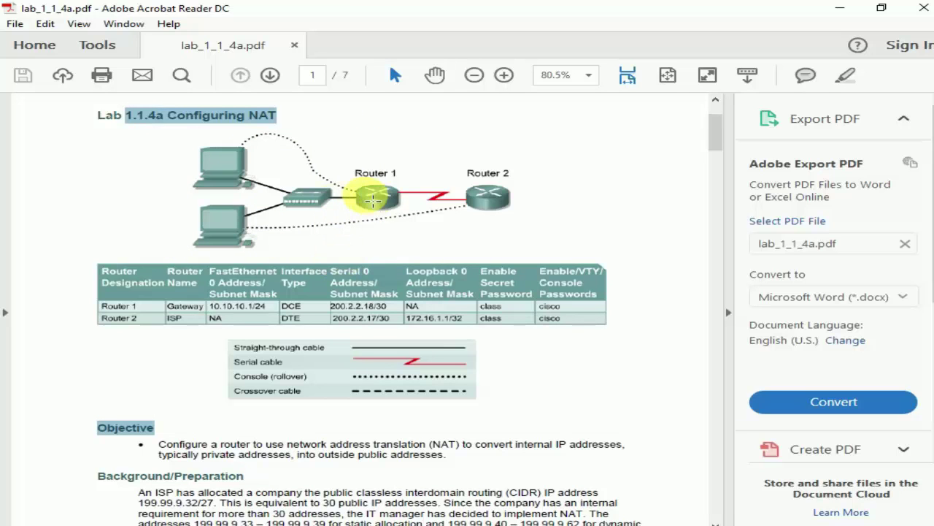
click(367, 194)
mouse_move(359, 222)
mouse_down()
mouse_move(332, 208)
mouse_move(352, 206)
mouse_up()
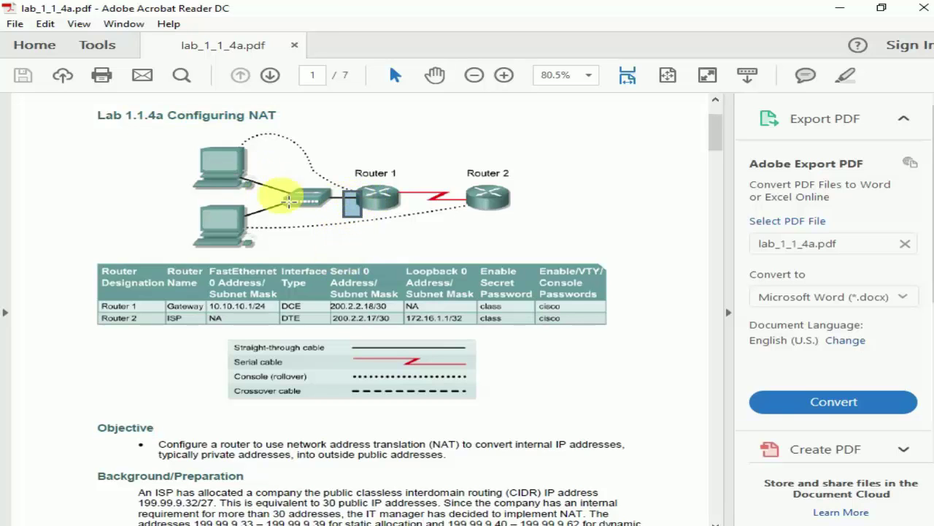
drag(169, 168, 342, 259)
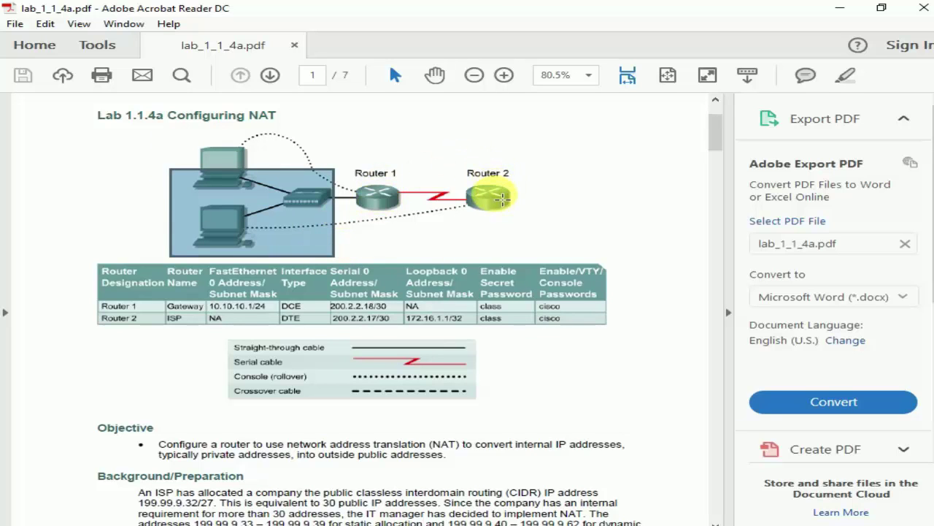
Step: Highlight Router 1 and Router 2 in turn, and select the whole topology figure
drag(343, 162, 406, 195)
drag(464, 161, 541, 193)
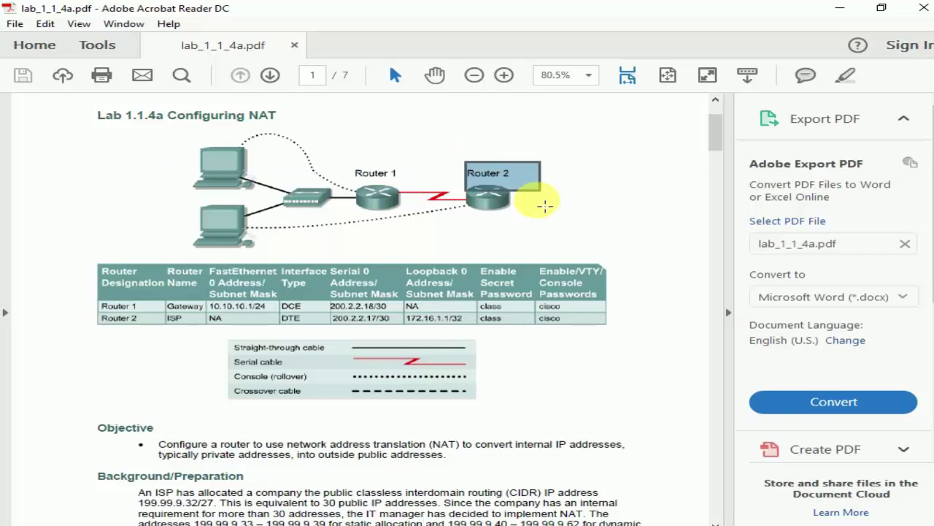
click(442, 219)
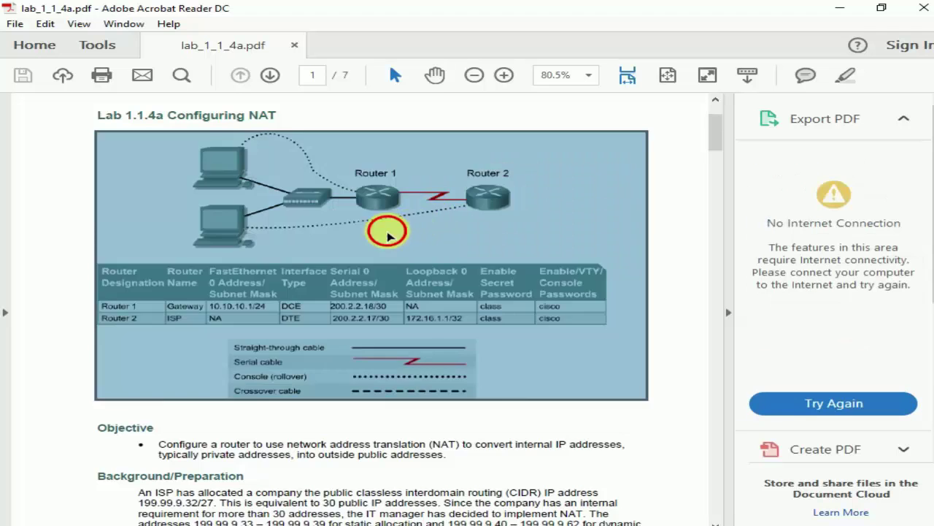
Step: Highlight the workstation network and Router 1's FastEthernet 0 address in the addressing table to relate the two
click(384, 230)
scroll(482, 242, down, 1)
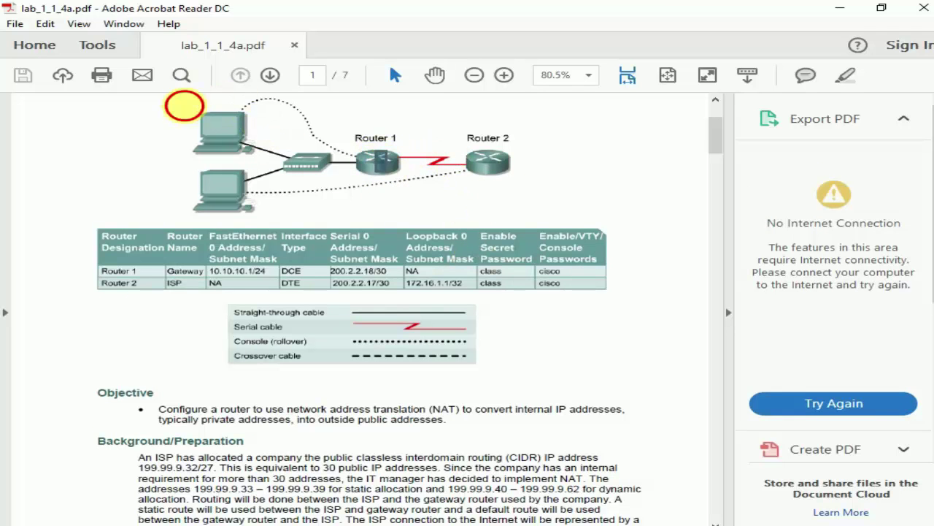
drag(184, 105, 340, 225)
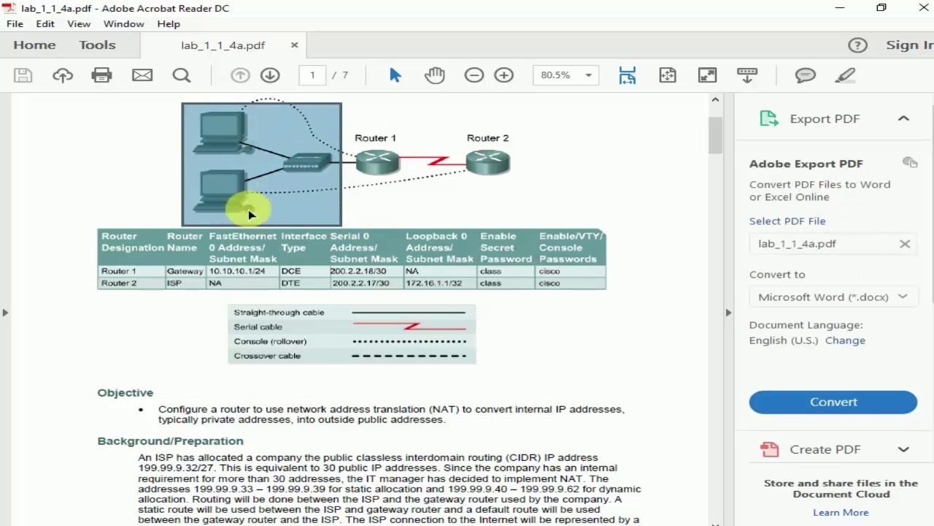
drag(208, 256, 270, 277)
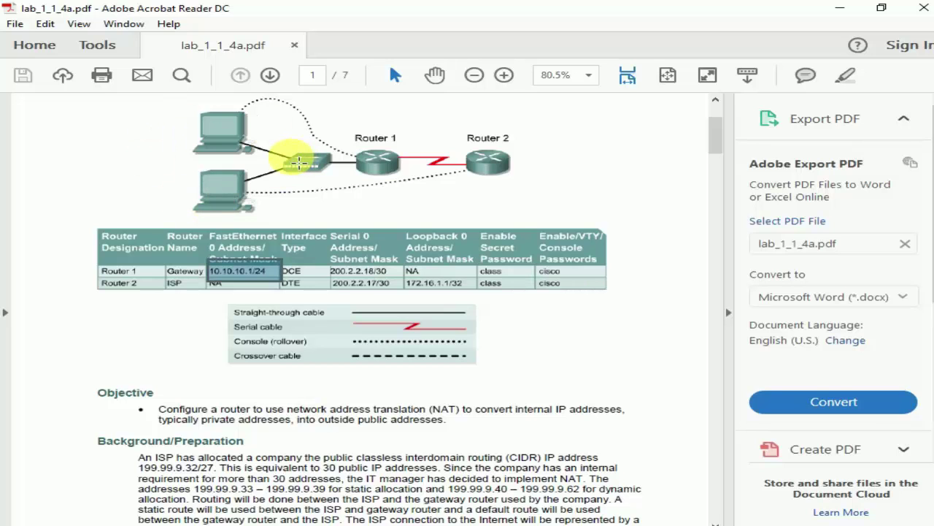
drag(170, 116, 359, 233)
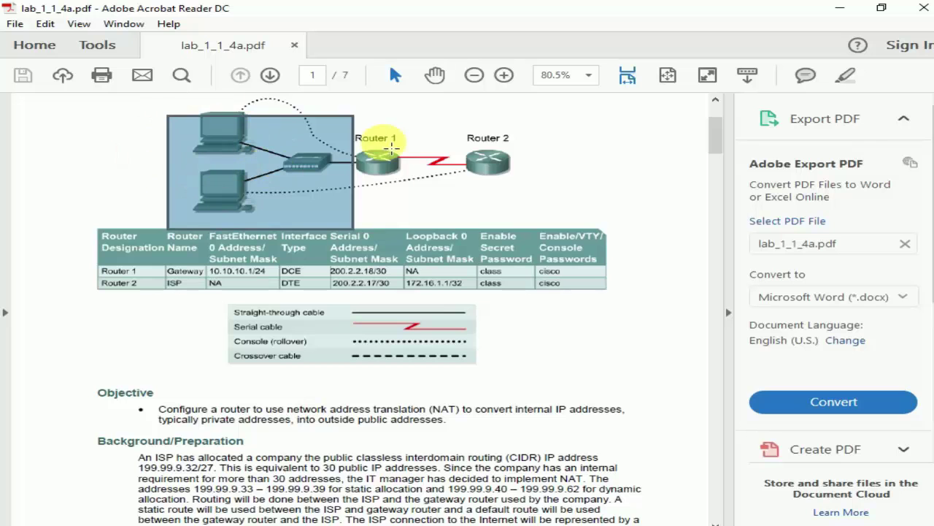
Step: Mark the empty area beyond Router 2 as the outside network, and clear the figure selection
drag(502, 157, 649, 109)
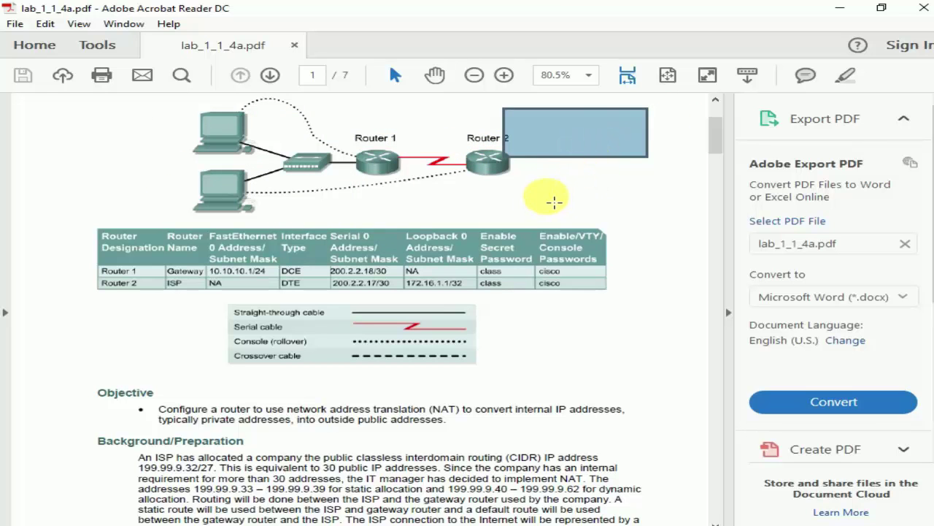
drag(538, 133, 731, 259)
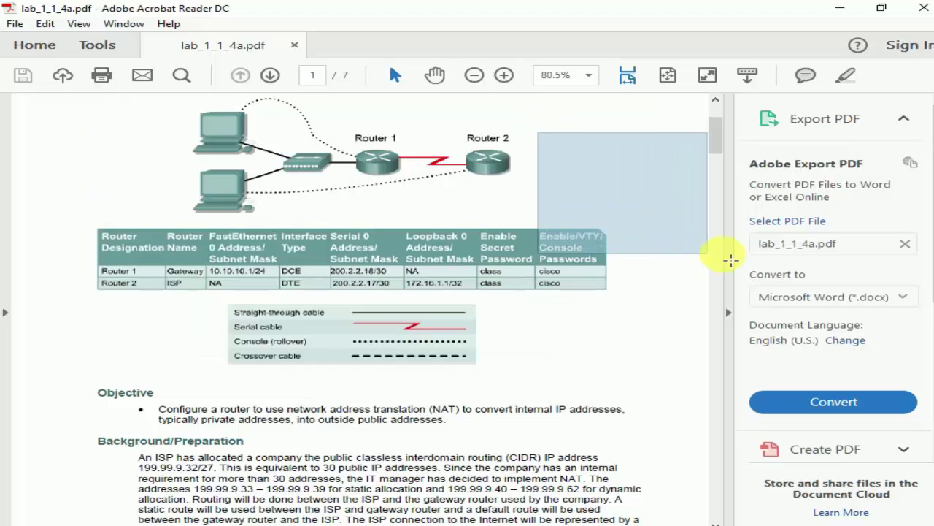
click(475, 204)
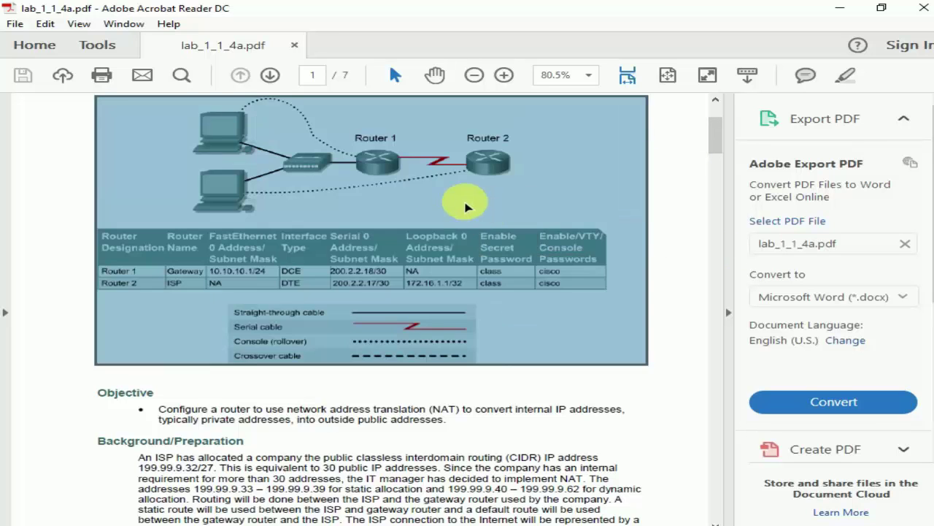
click(421, 178)
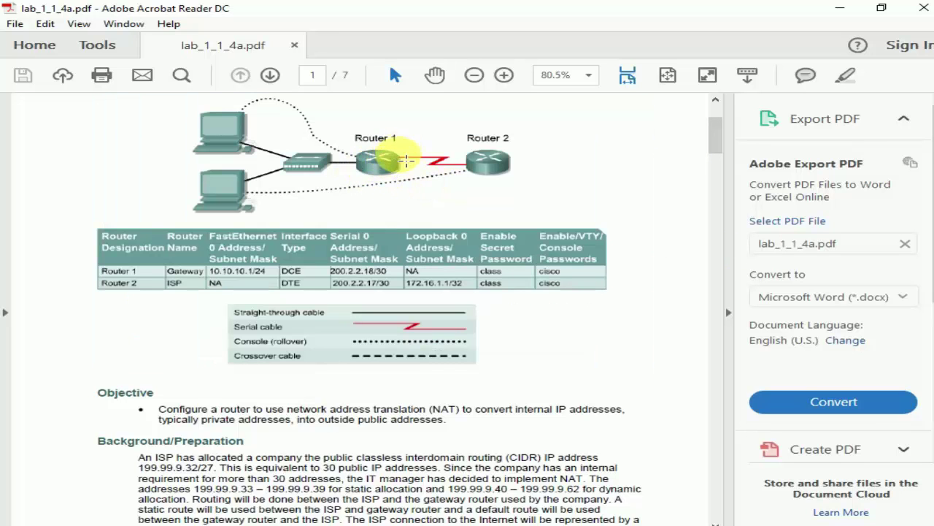
Step: Highlight the serial link between the routers and Router 1's Serial 0 address in the addressing table
drag(398, 149, 473, 181)
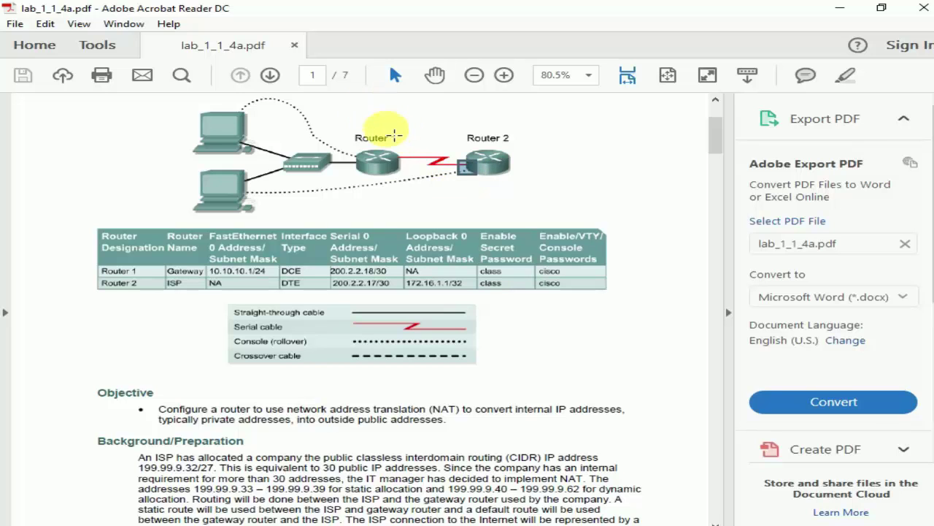
drag(385, 132, 483, 193)
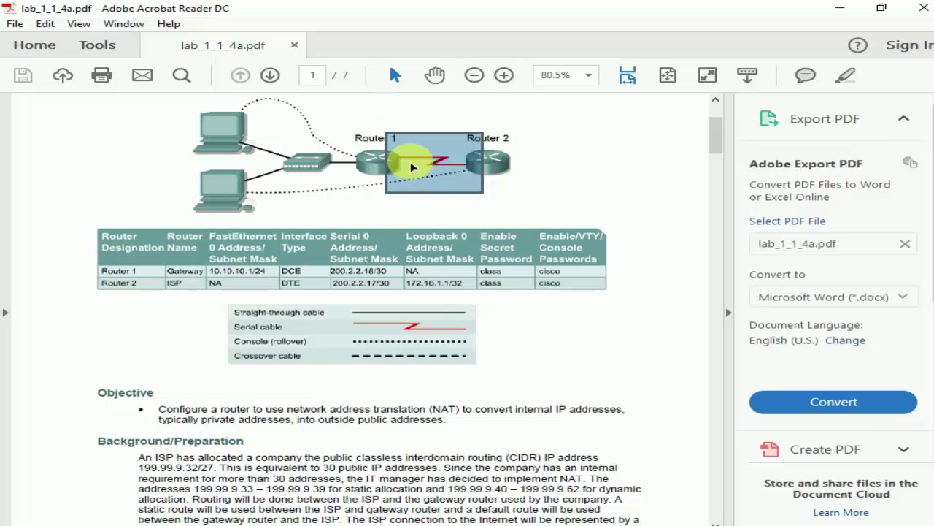
drag(332, 271, 406, 284)
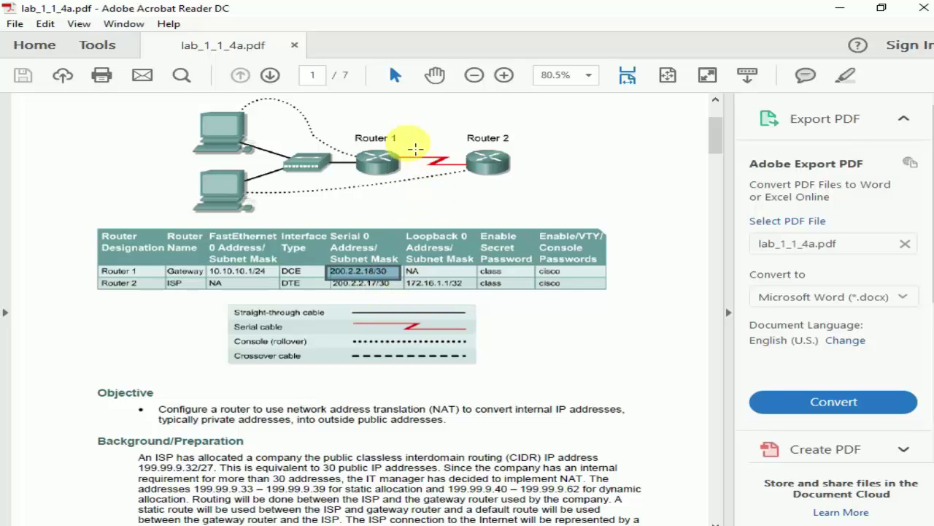
drag(389, 143, 480, 193)
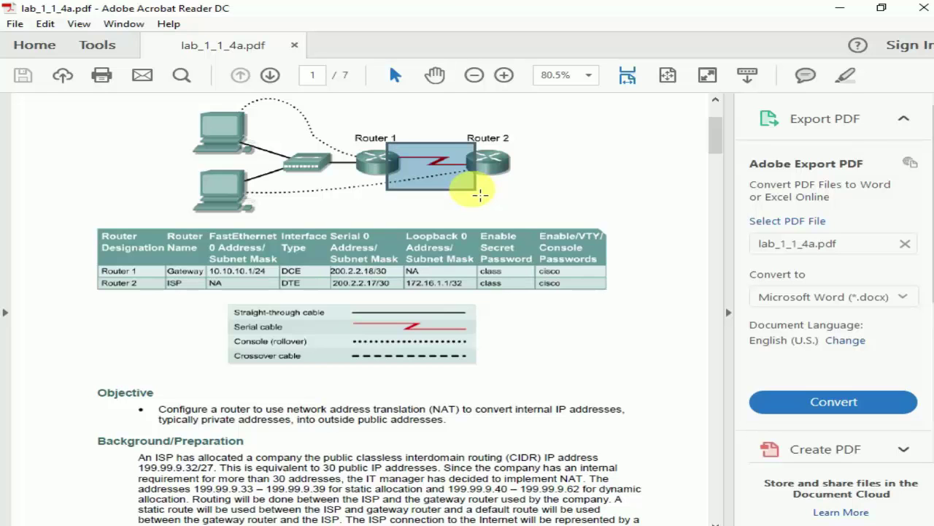
click(478, 189)
click(478, 188)
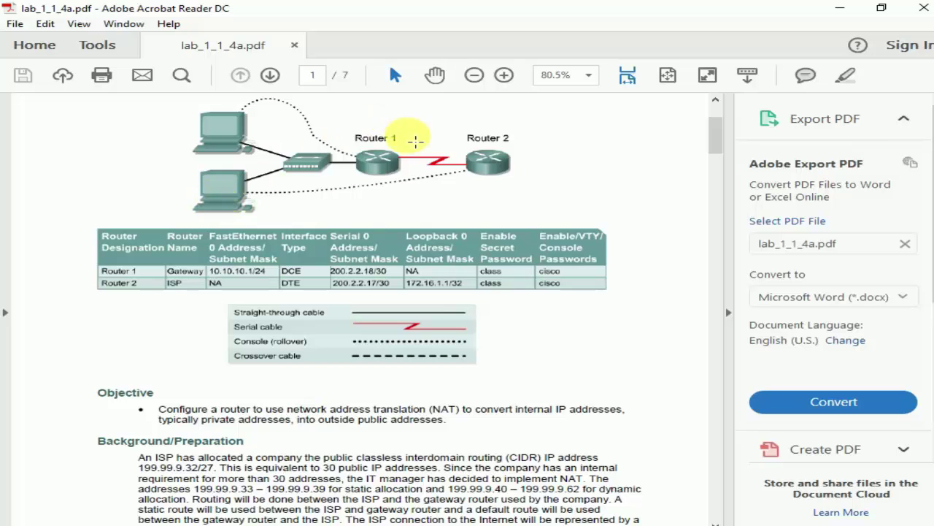
Step: Compare the serial link with the workstation network by highlighting each, and select the whole figure
drag(404, 136, 467, 201)
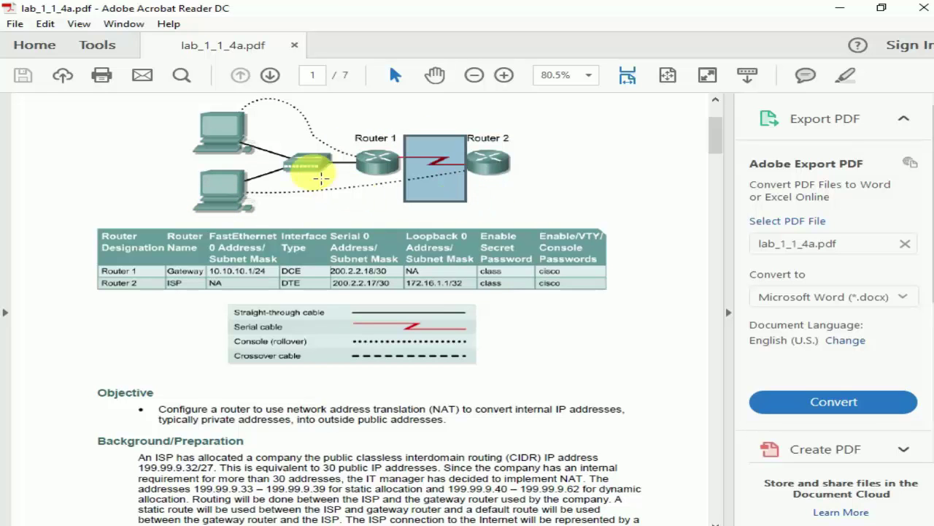
drag(352, 120, 186, 204)
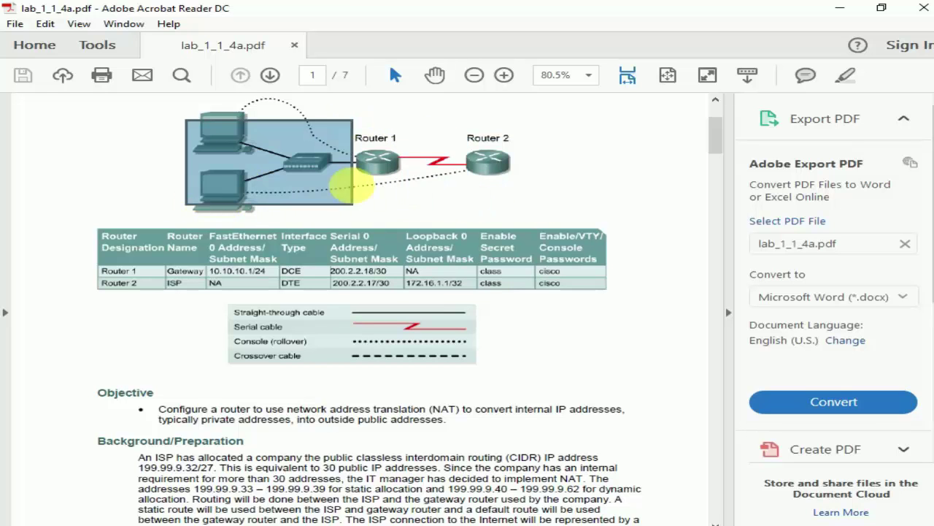
click(394, 182)
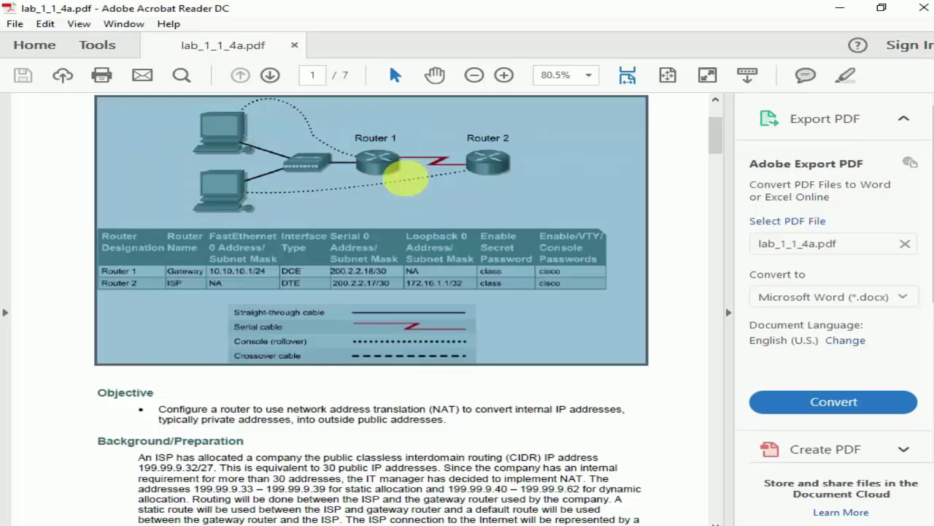
Step: Highlight Router 2, and mark out the wider area covering it and its serial link
click(473, 176)
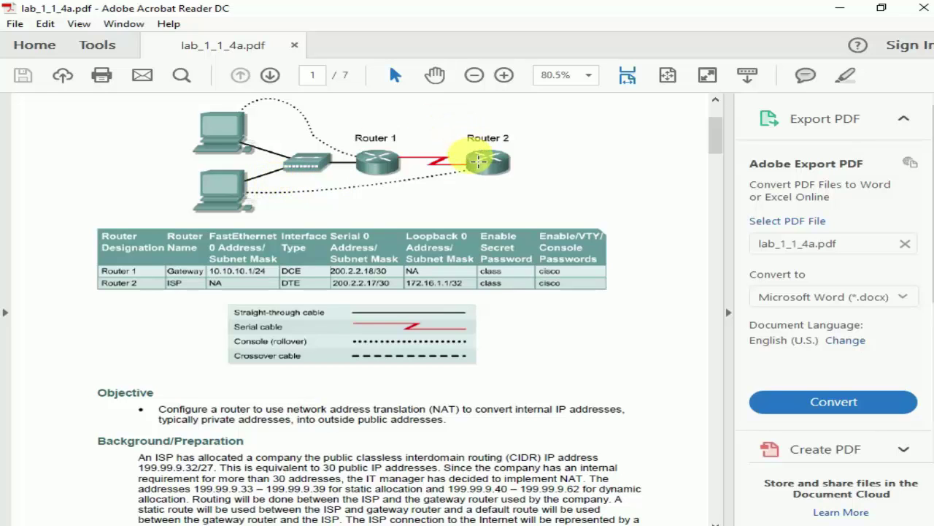
drag(457, 148, 540, 190)
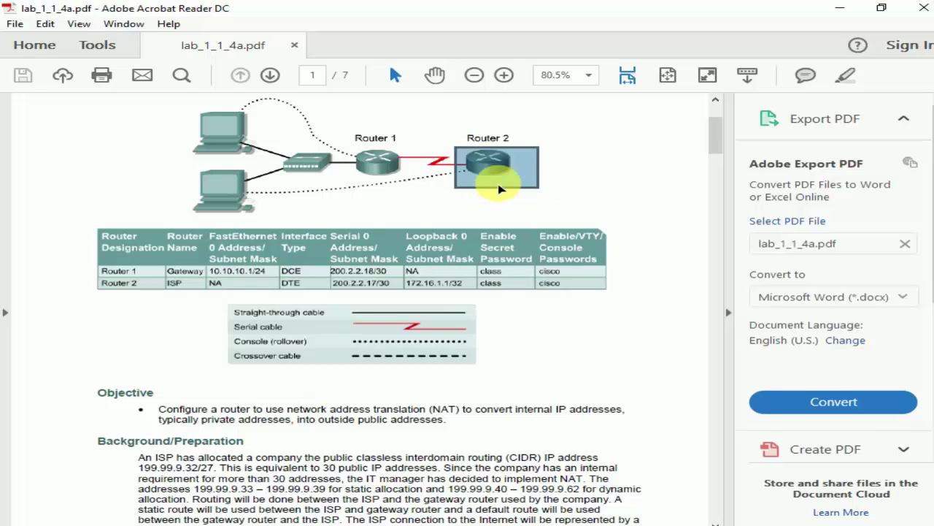
drag(402, 142, 562, 209)
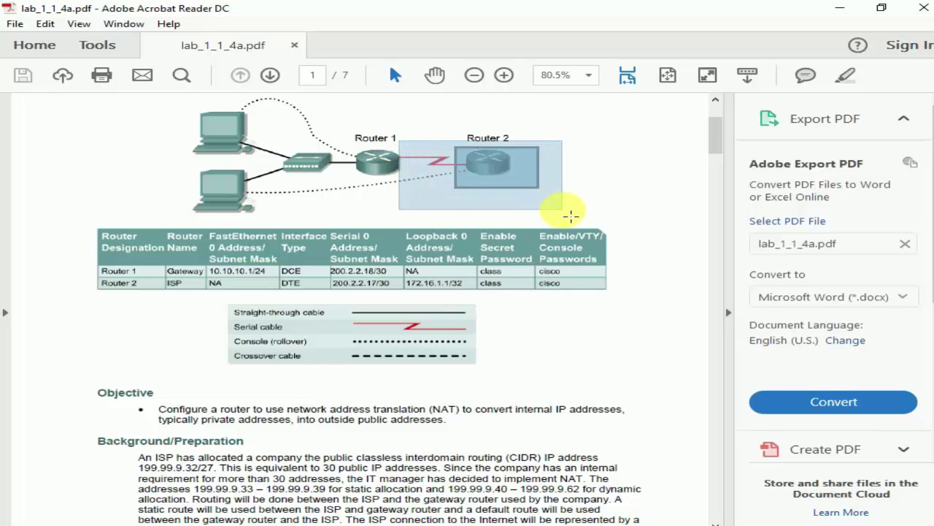
Step: Clear the marked area around Router 2, and trace the serial link from Router 1 to Router 2 in the topology figure
click(408, 168)
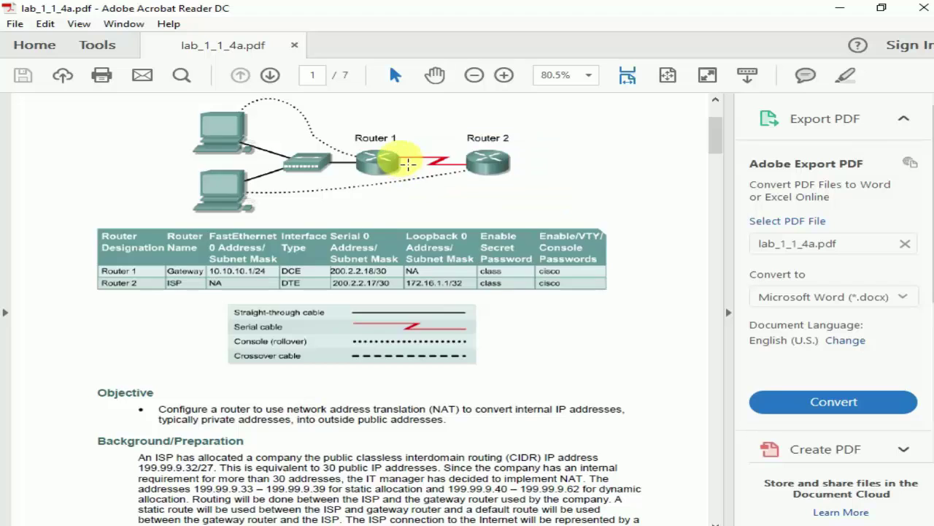
click(400, 158)
click(400, 157)
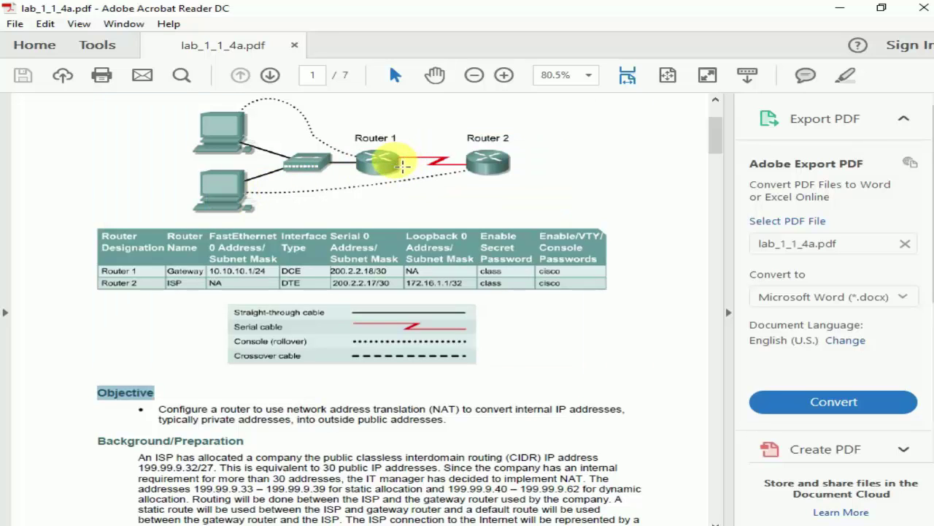
drag(401, 166, 497, 169)
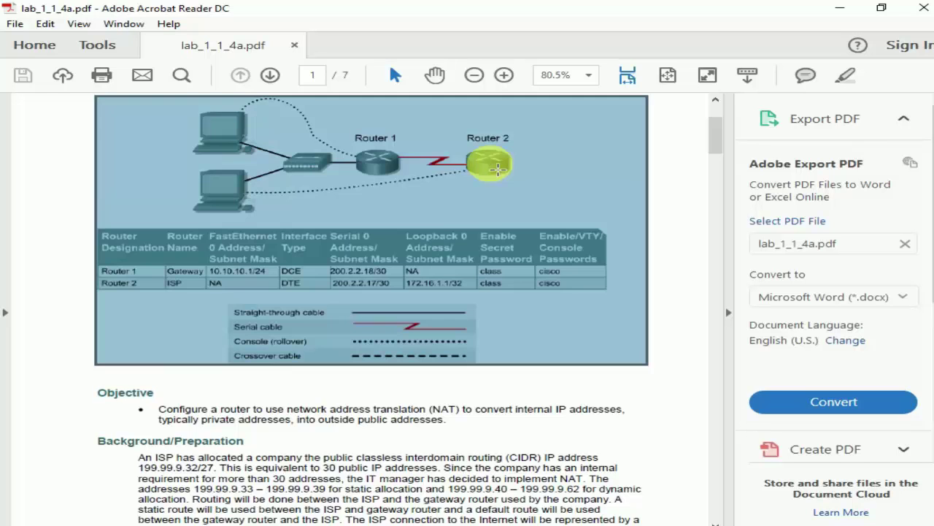
click(492, 161)
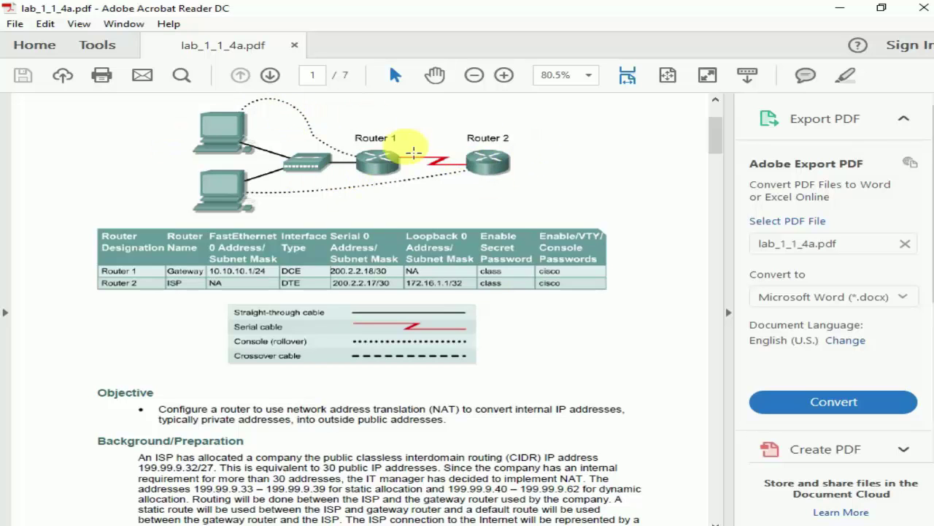
Step: Mark out the empty area beyond Router 2, and point out Router 1 in the topology figure
drag(511, 134, 755, 270)
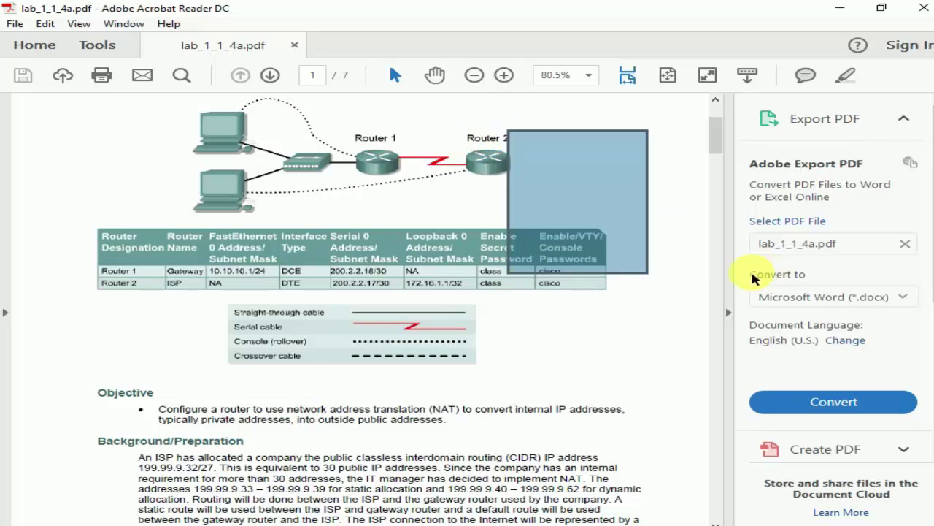
click(489, 184)
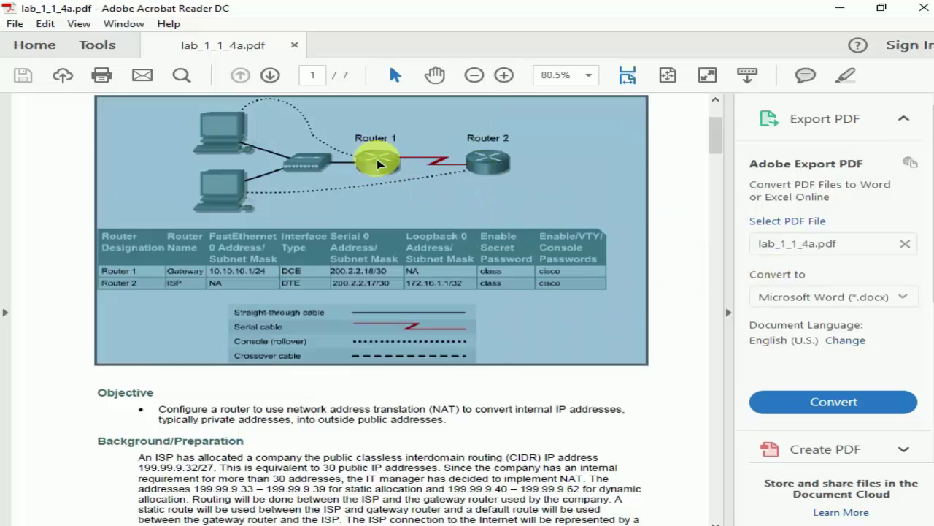
click(378, 160)
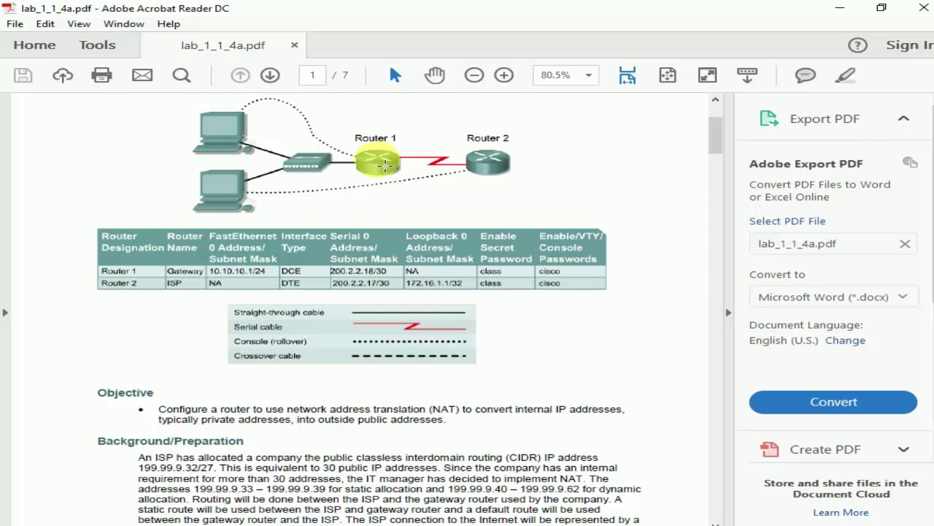
scroll(397, 198, up, 1)
scroll(396, 198, down, 1)
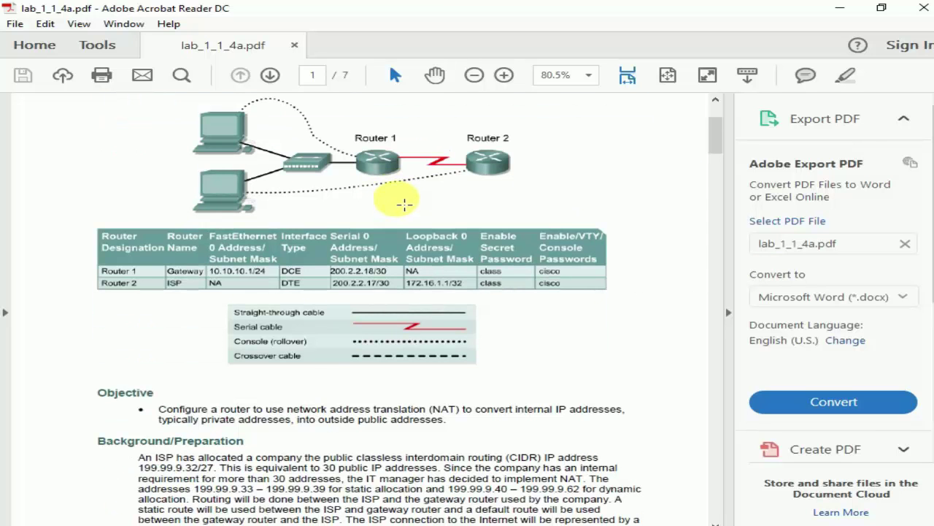
Step: Find Step 5 Create a static route on page 2, and highlight the 199.99.9.32/27 address block in its instructions
scroll(404, 203, down, 13)
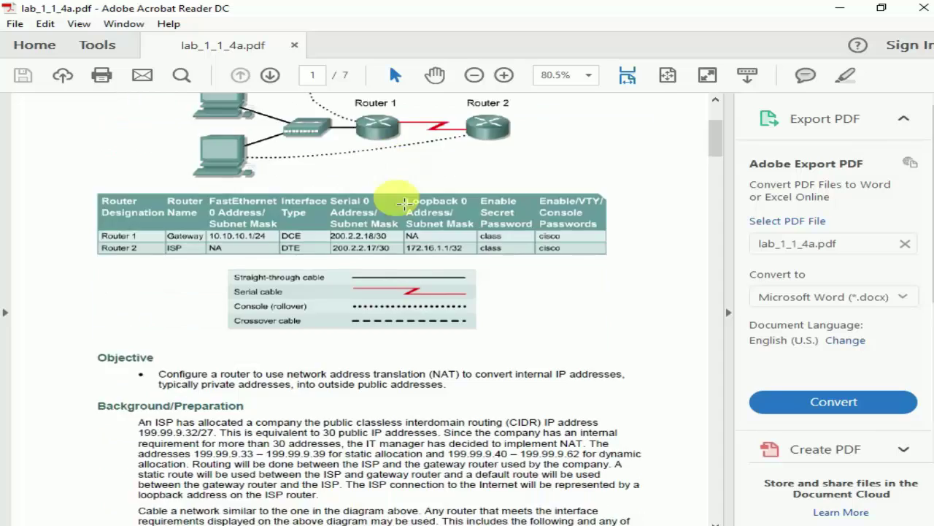
scroll(432, 251, down, 15)
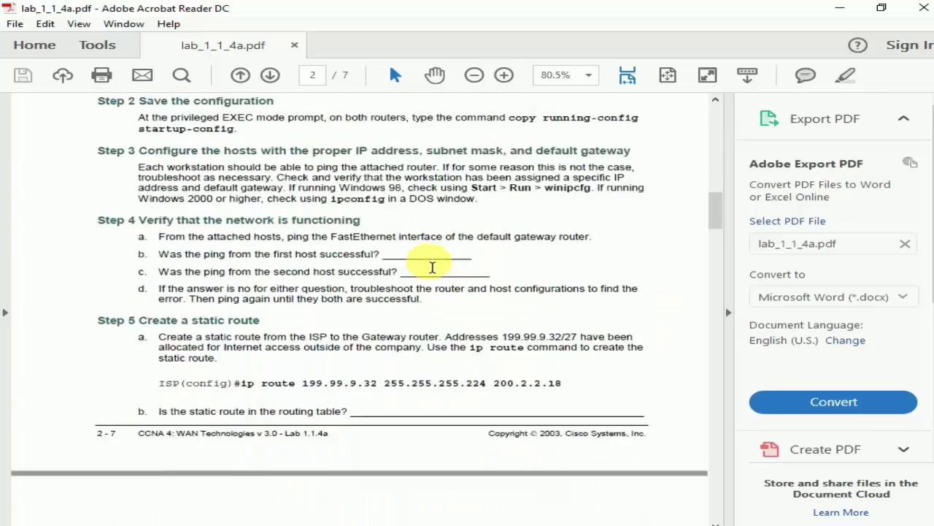
scroll(428, 268, up, 4)
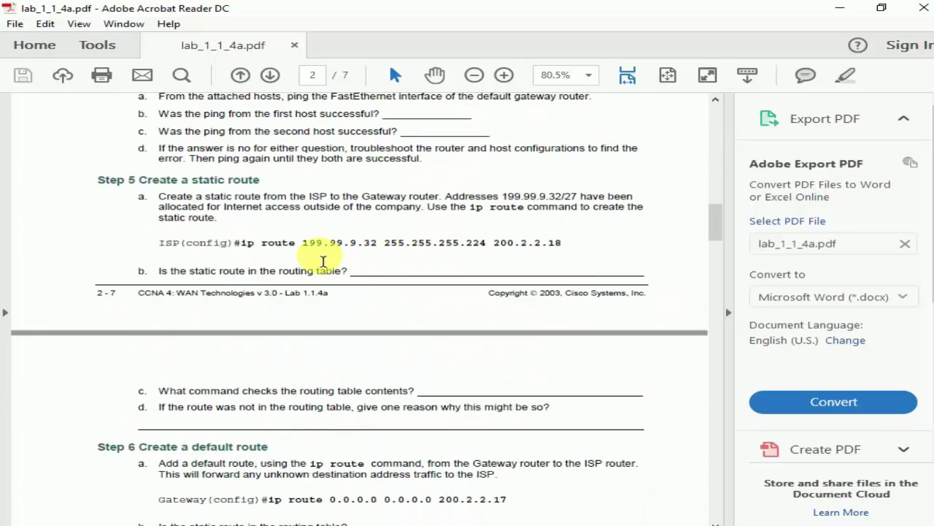
scroll(308, 240, up, 2)
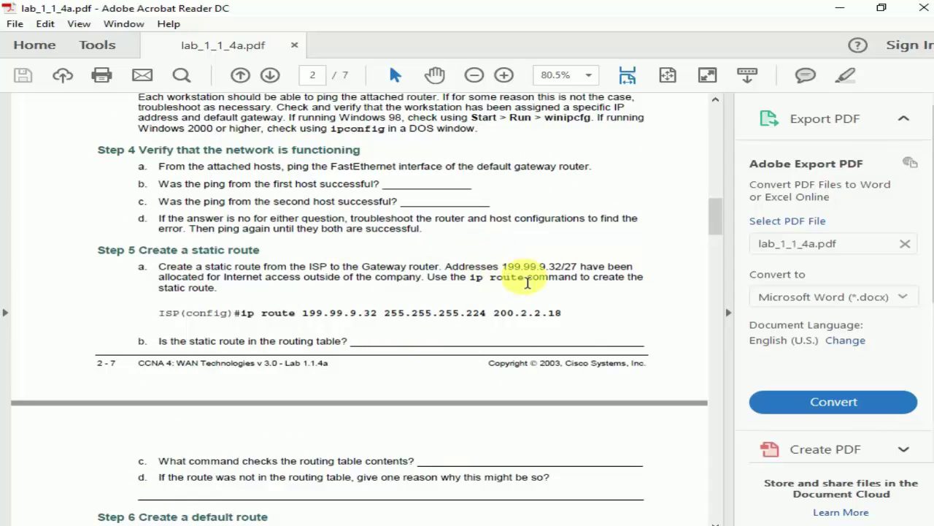
drag(501, 267, 583, 270)
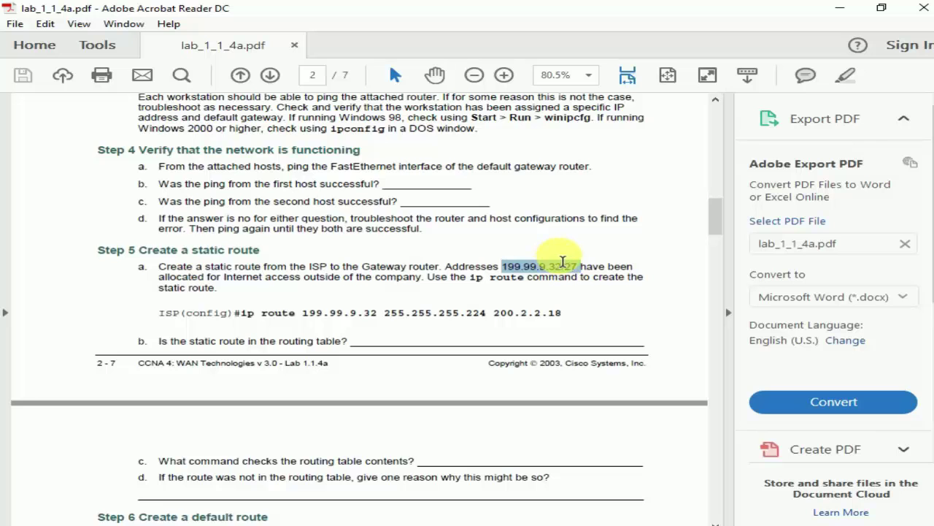
Step: Return to the topology figure, trace the link from Router 2 to Router 1, and mark out the workstation network
scroll(563, 261, up, 15)
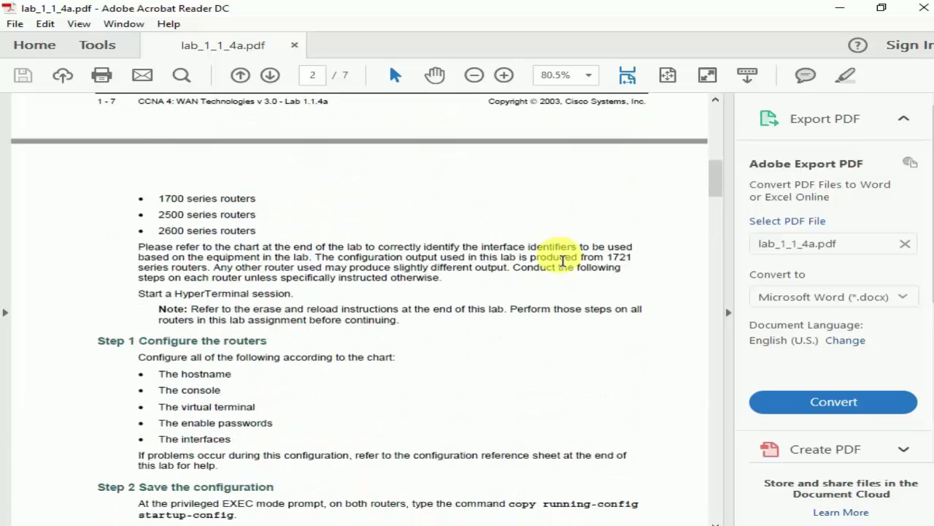
scroll(563, 255, up, 10)
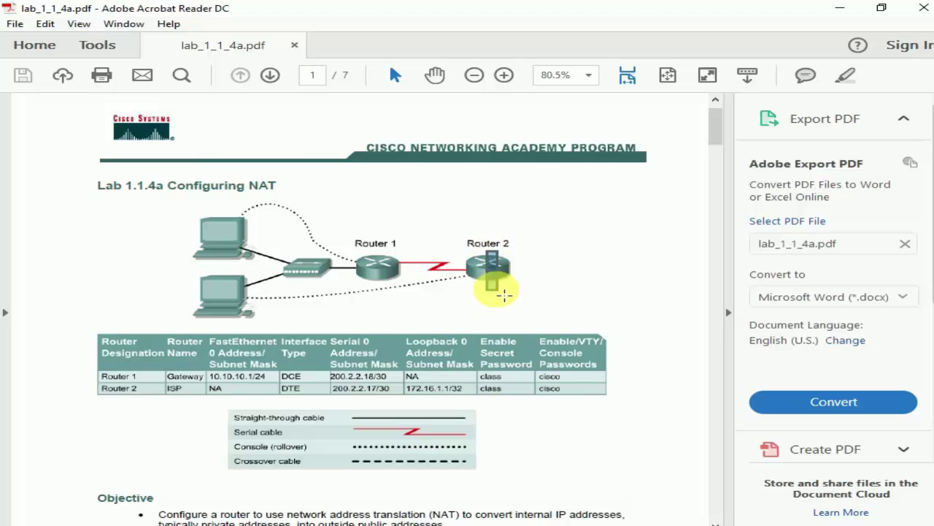
drag(486, 267, 411, 267)
click(398, 268)
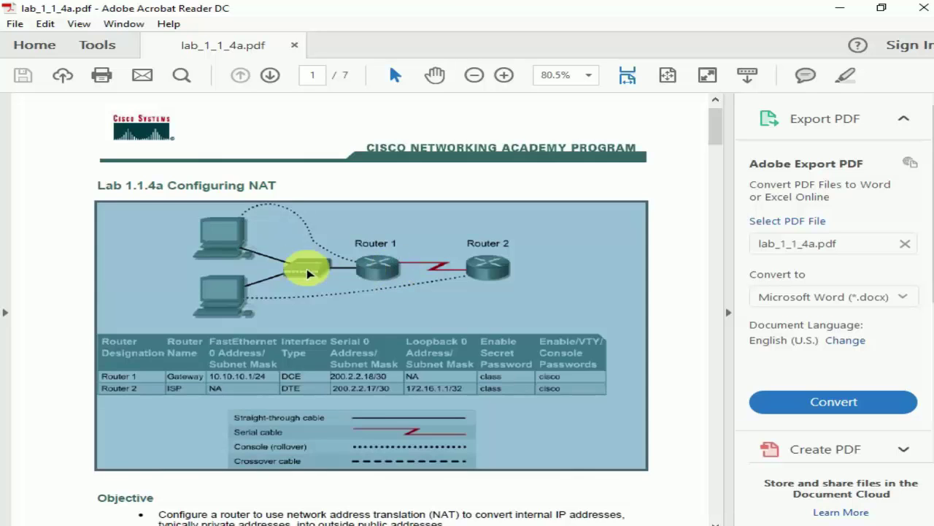
drag(175, 217, 365, 330)
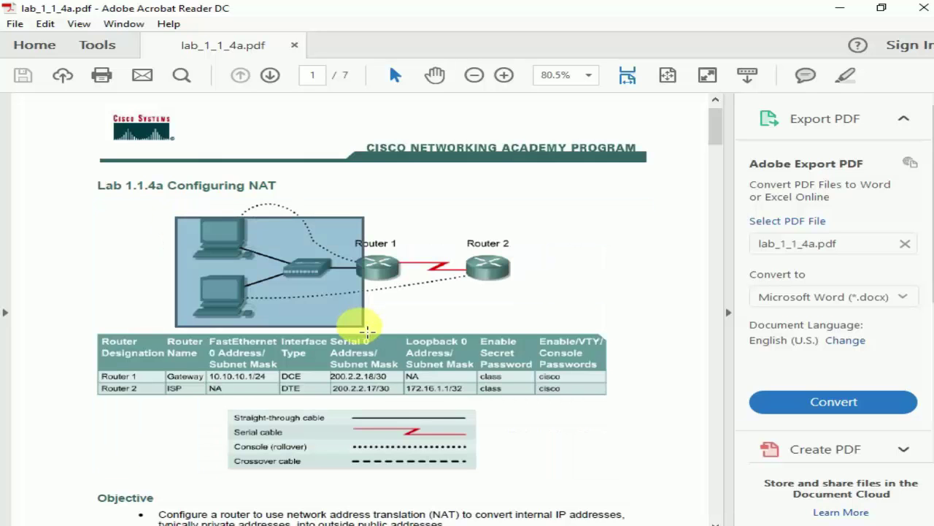
click(484, 260)
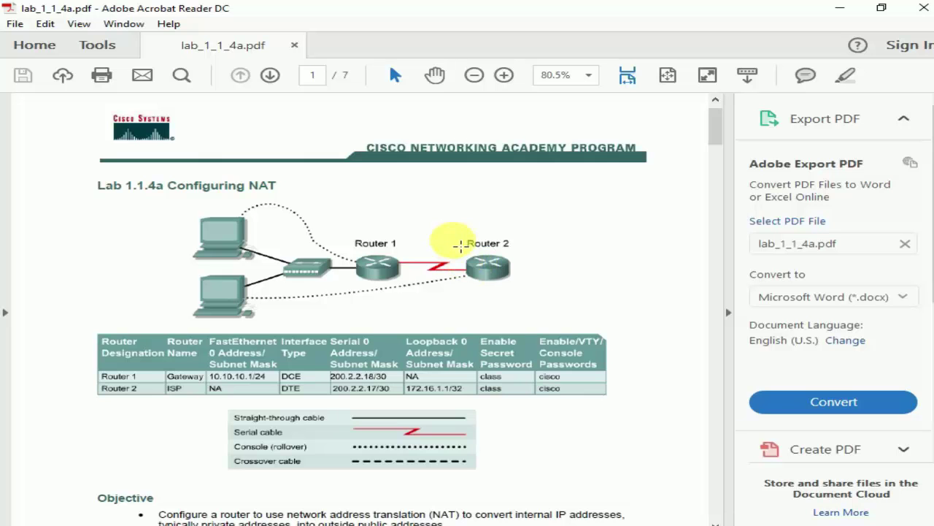
Step: Highlight the ISP router's ip route command in Step 5, and single out its 199.99.9.32 network address
scroll(484, 310, down, 15)
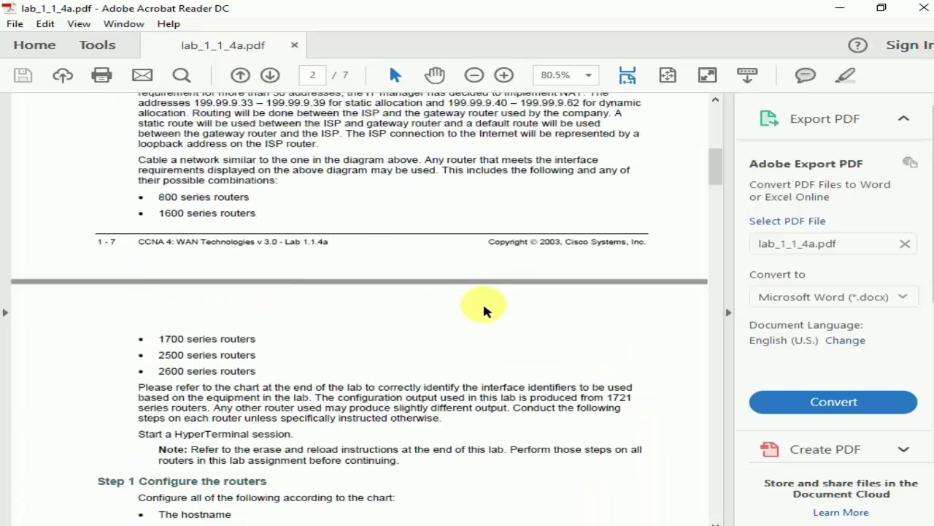
scroll(484, 310, down, 3)
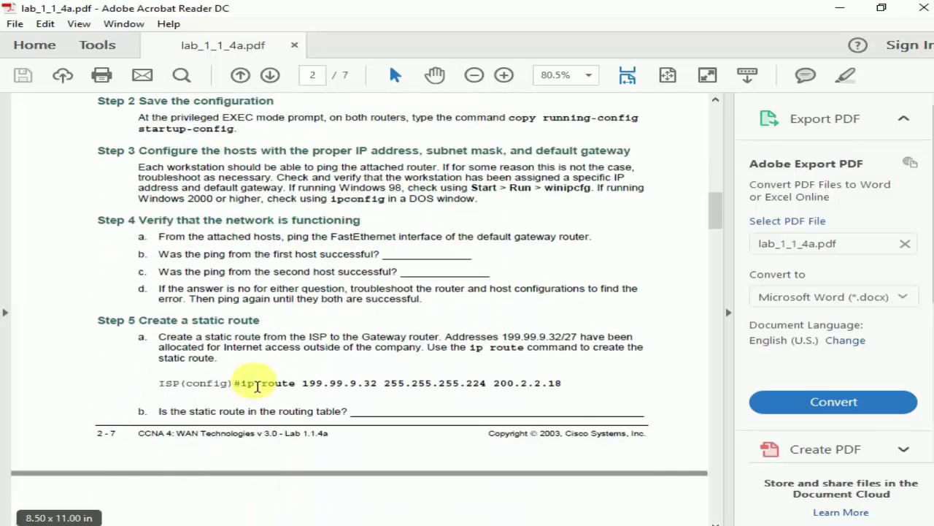
drag(241, 382, 569, 392)
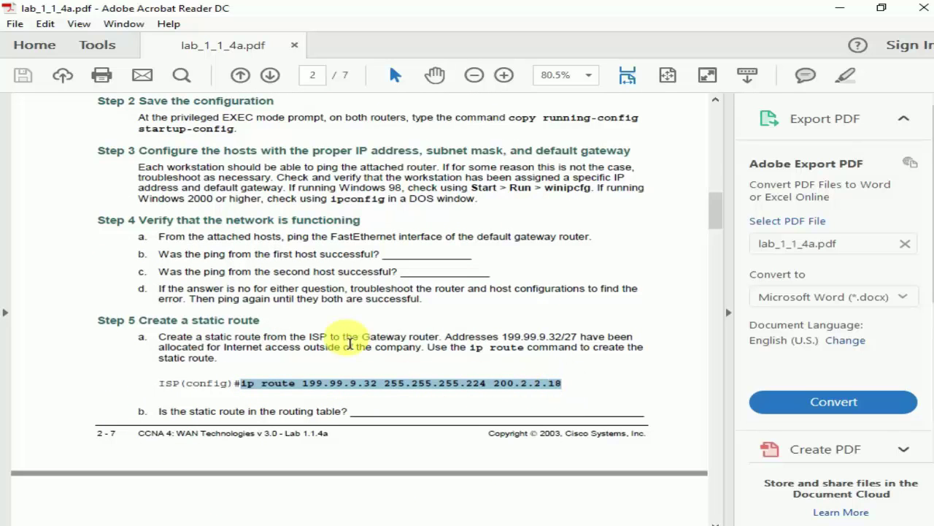
scroll(349, 343, down, 1)
scroll(350, 343, down, 3)
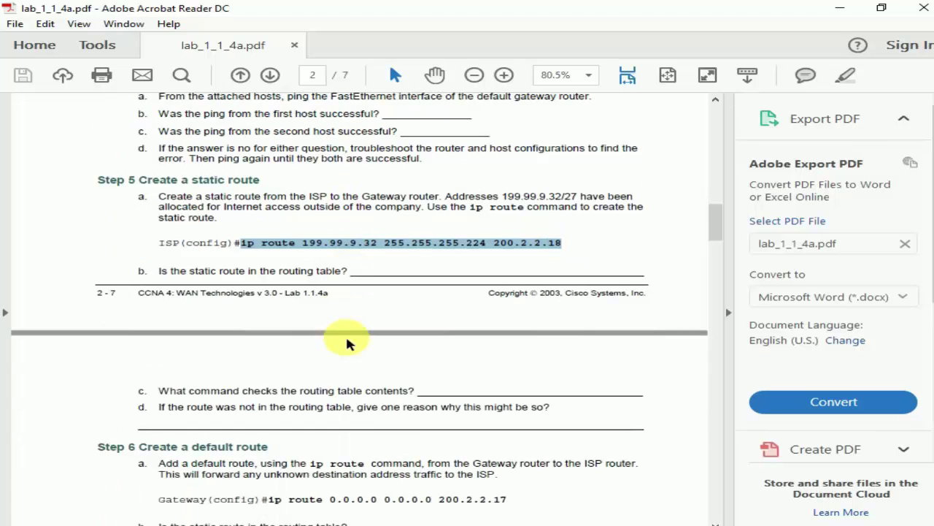
click(341, 252)
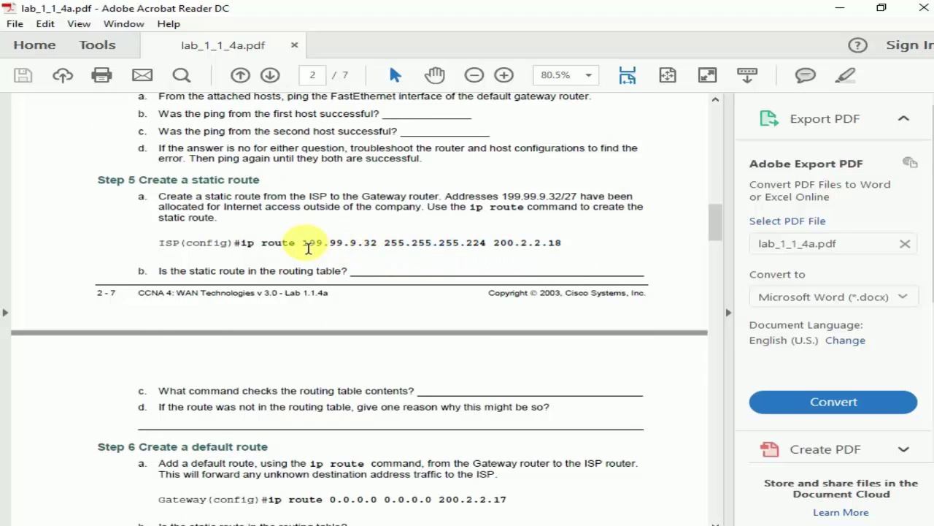
drag(304, 248, 387, 249)
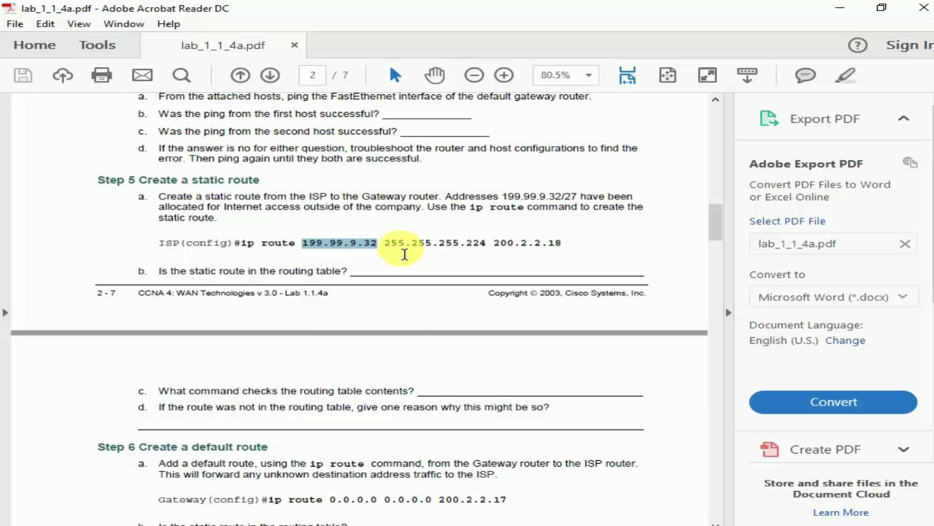
Step: Go back to the page 1 topology and mark out the serial link between the two routers
scroll(387, 252, up, 10)
scroll(400, 256, up, 5)
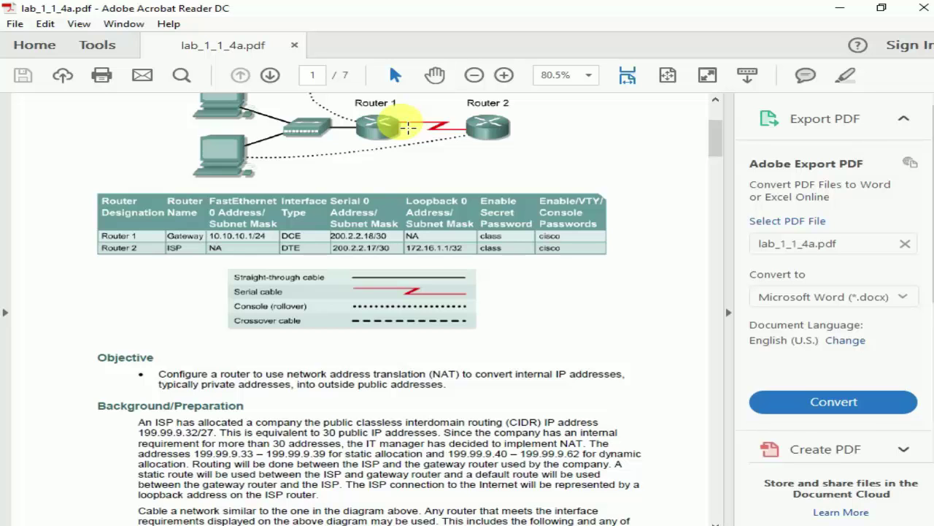
scroll(407, 127, up, 2)
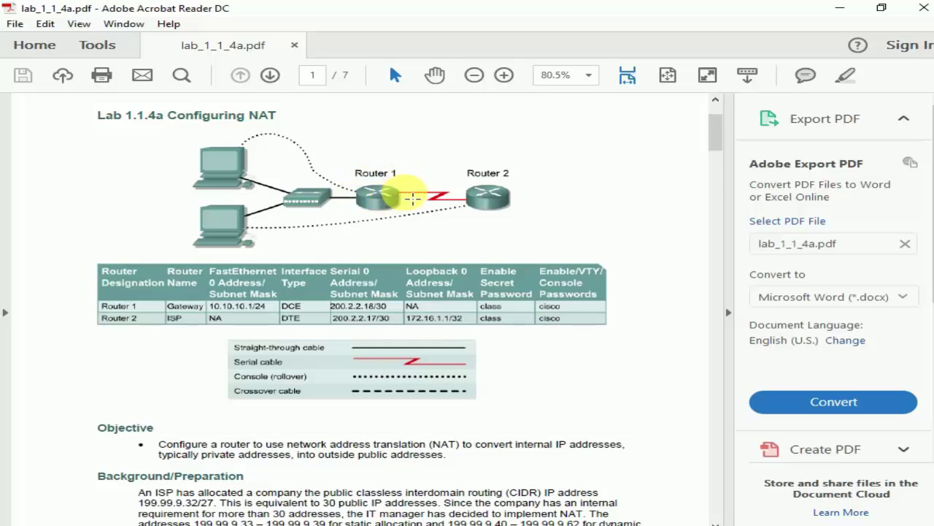
drag(405, 191, 480, 245)
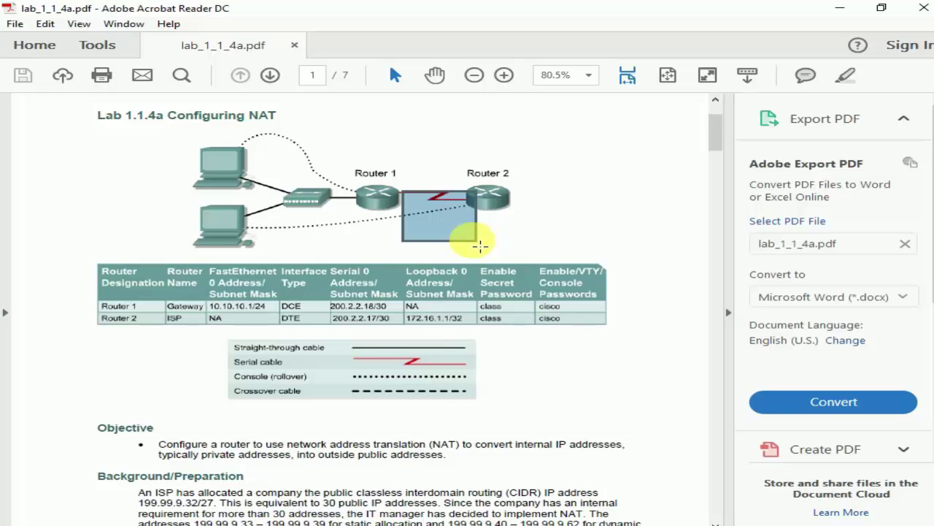
click(480, 245)
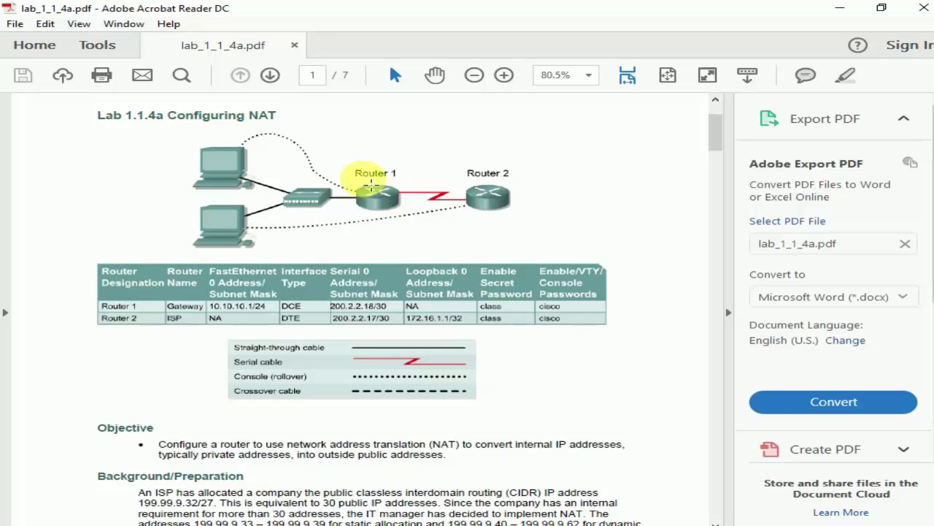
Step: Mark out Router 1 in the topology figure, and clear the figure selection
drag(358, 178, 405, 217)
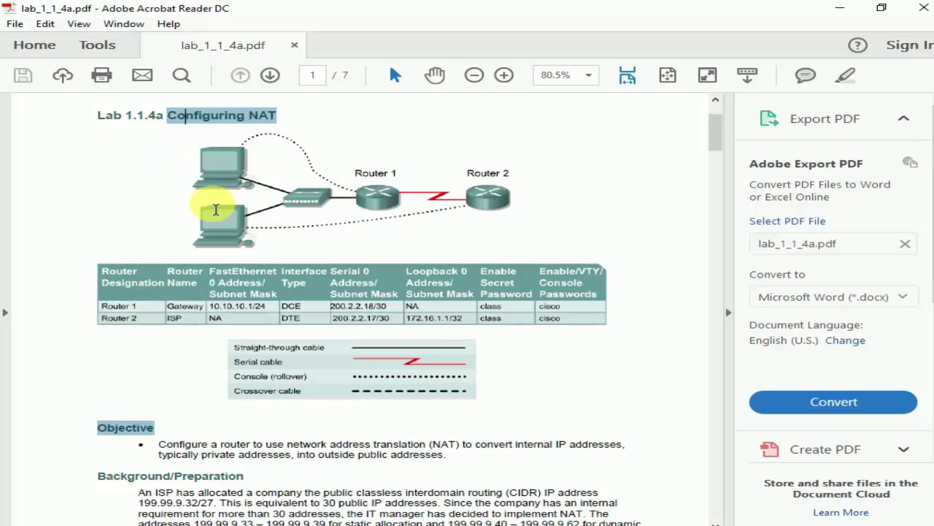
click(178, 155)
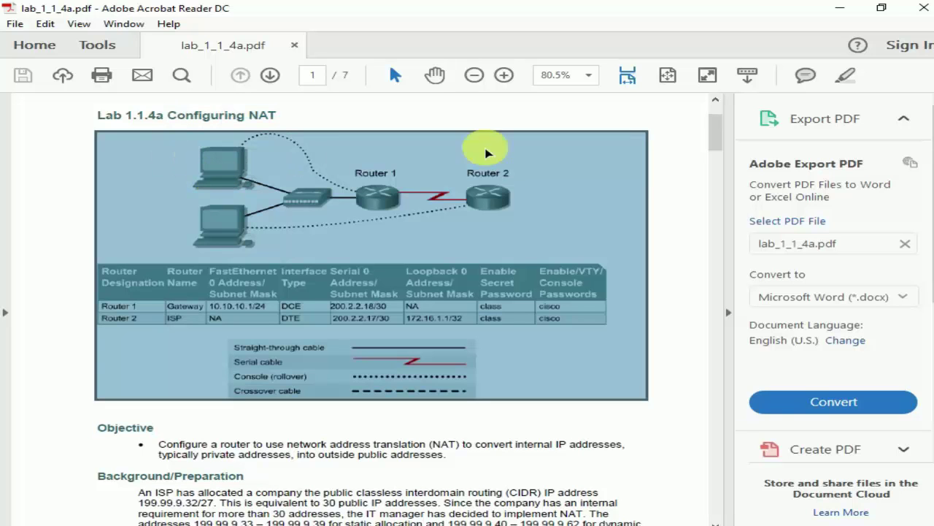
click(385, 197)
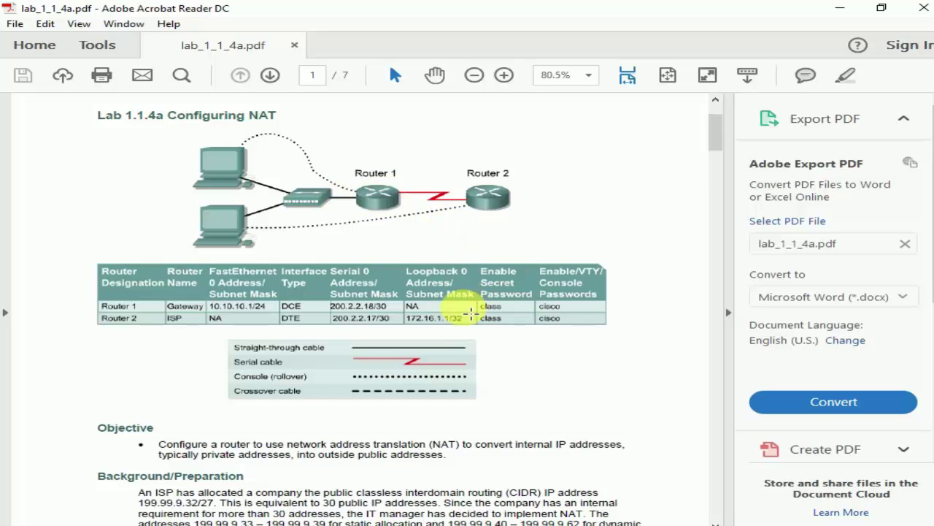
Step: Go to Step 5 on page 2 and highlight the allocated address block 199.99.9.32/27
scroll(465, 310, down, 5)
scroll(465, 310, down, 14)
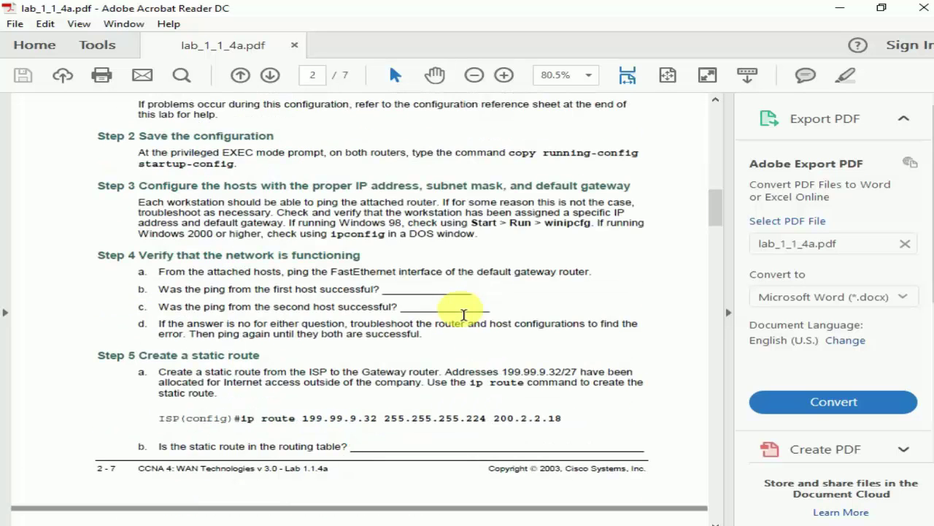
scroll(467, 314, down, 3)
scroll(482, 313, up, 2)
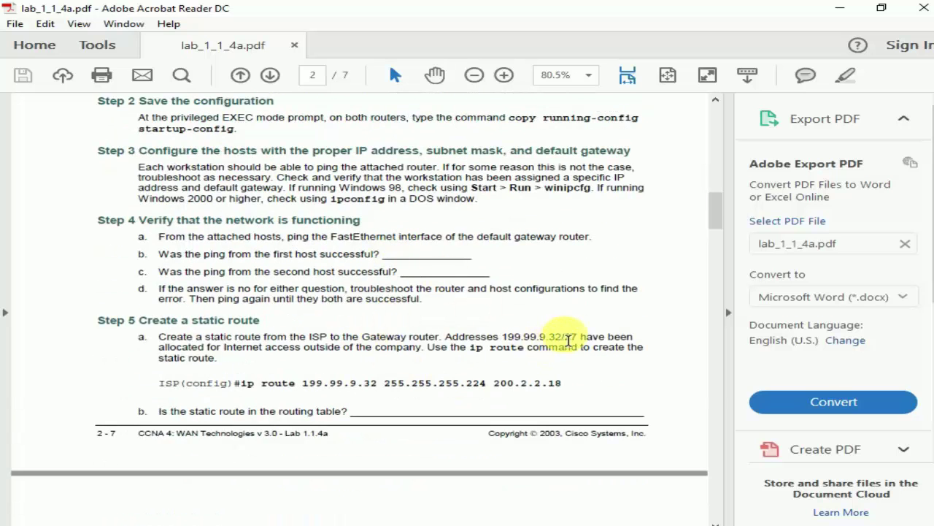
double_click(564, 338)
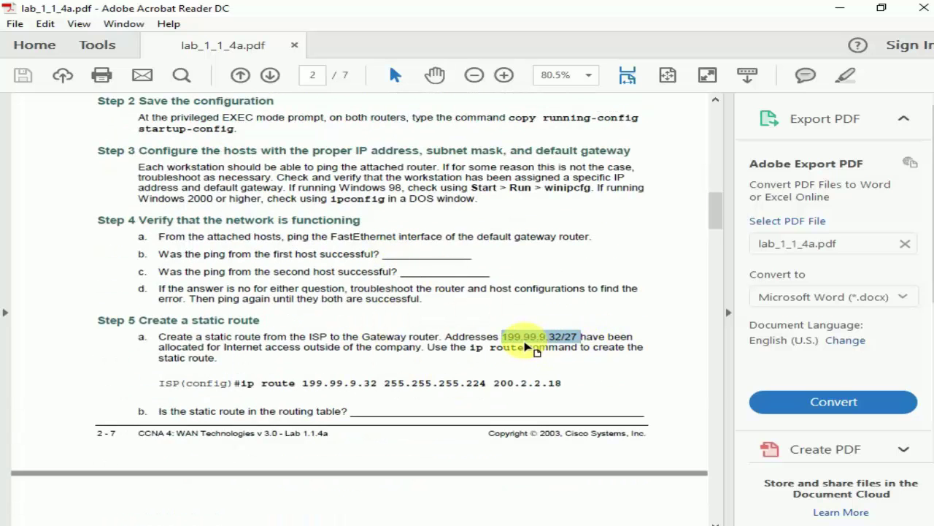
Step: Set the page zoom to 100% and bring the highlighted Step 5 address block fully into view
click(588, 75)
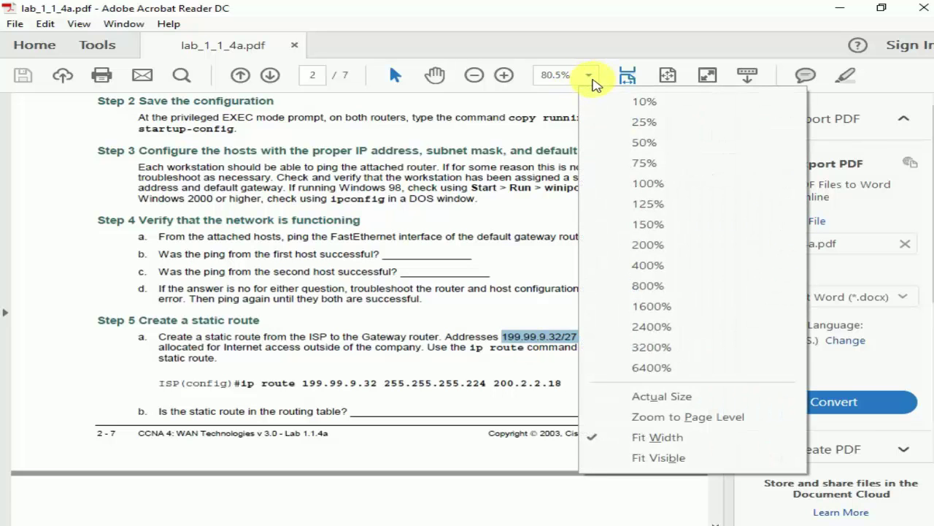
click(669, 191)
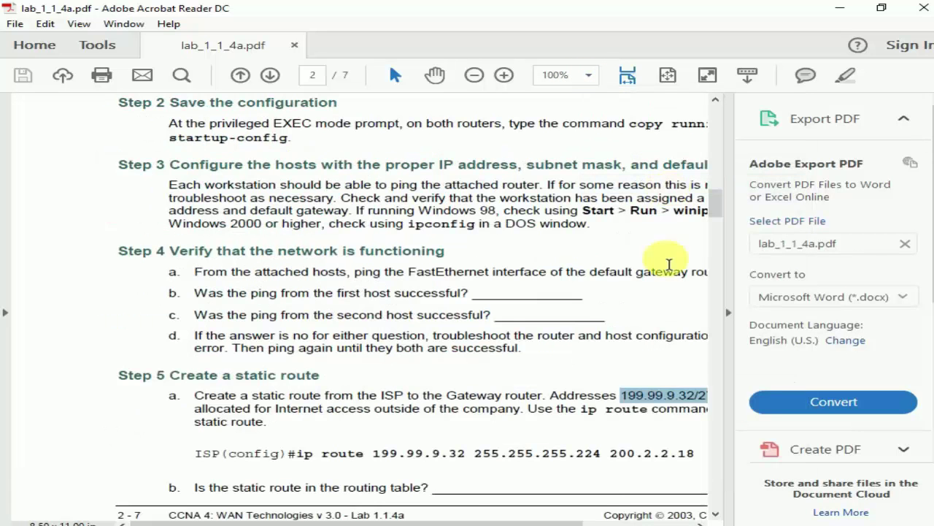
scroll(502, 470, right, 3)
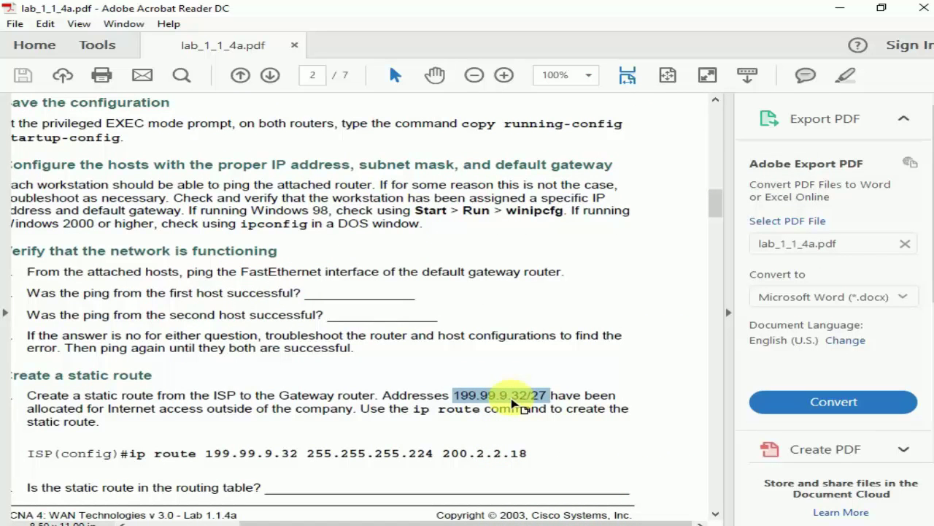
Step: Return to page 1 and examine the topology figure together with the router address table
scroll(338, 332, up, 15)
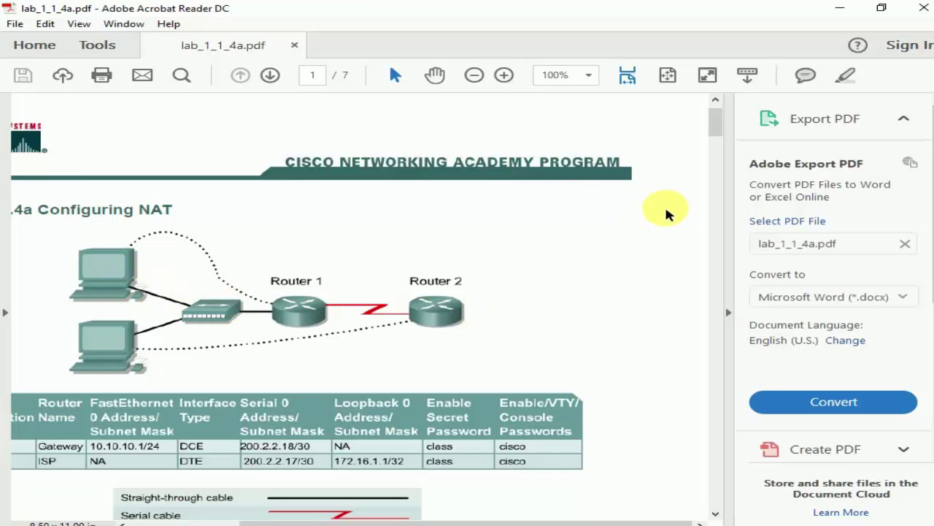
scroll(317, 307, down, 6)
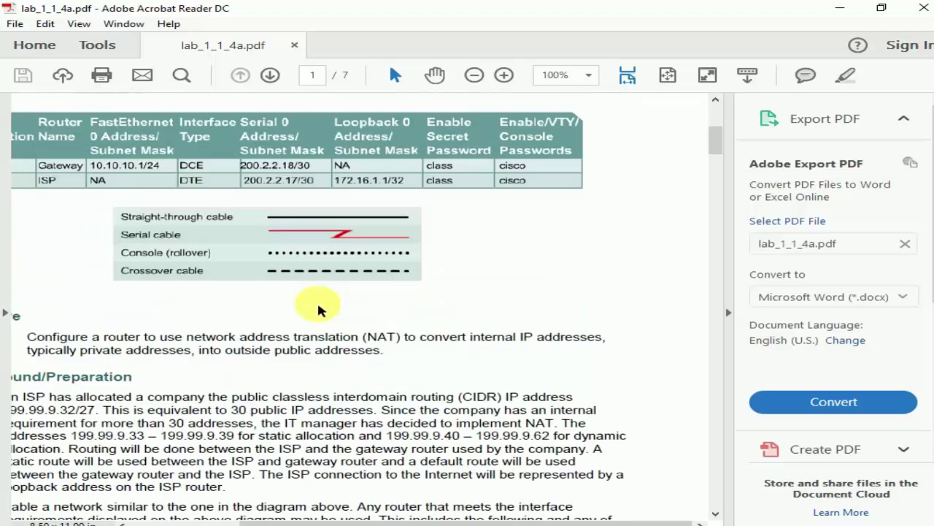
scroll(318, 309, up, 2)
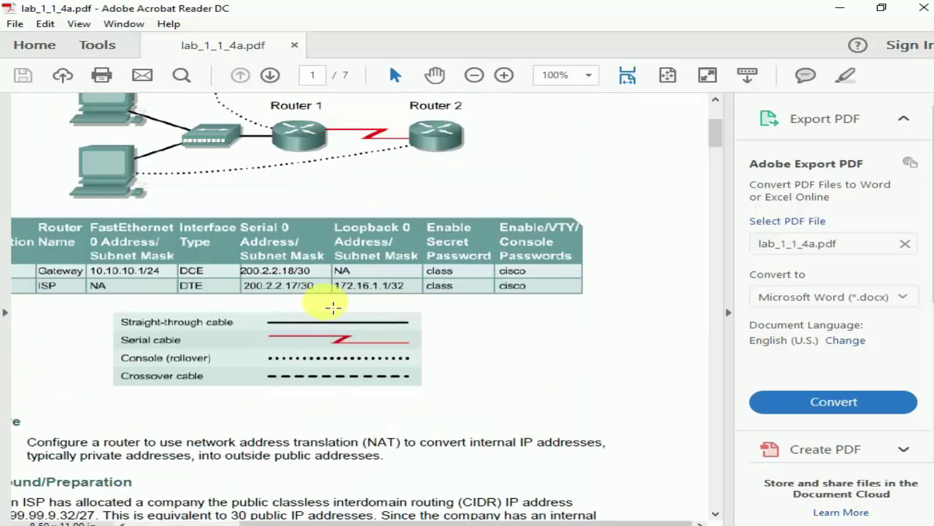
scroll(335, 307, up, 2)
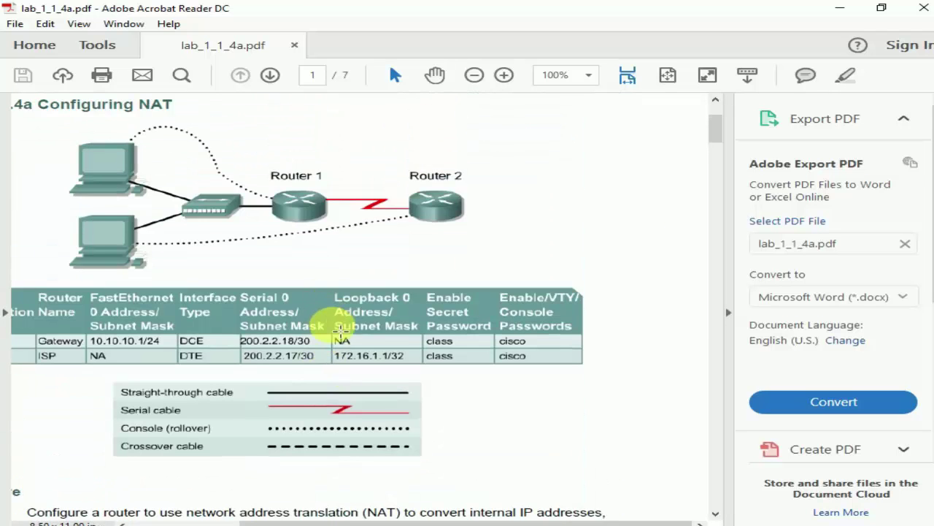
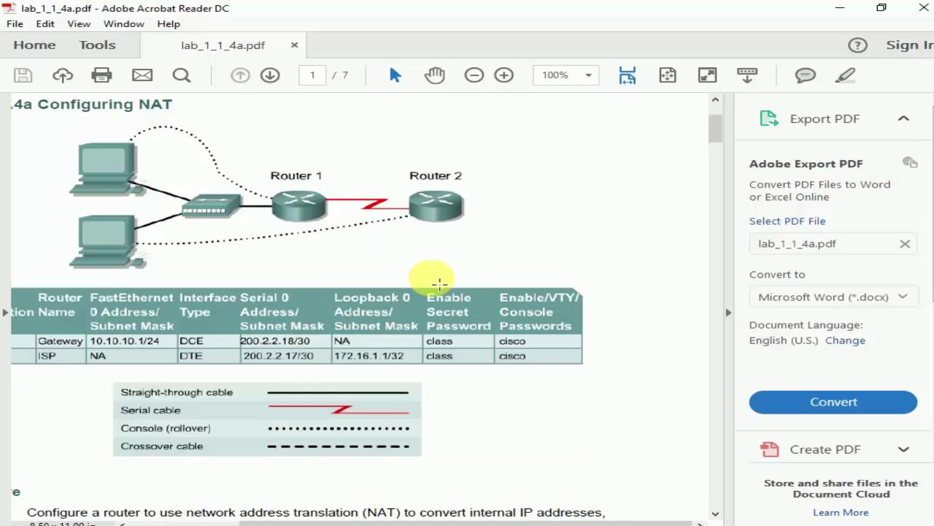
Step: Highlight the ISP router's ip route command in Step 5, singling out ISP, the 199.99.9.32 network and the 200.2.2.18 next hop
scroll(438, 283, down, 20)
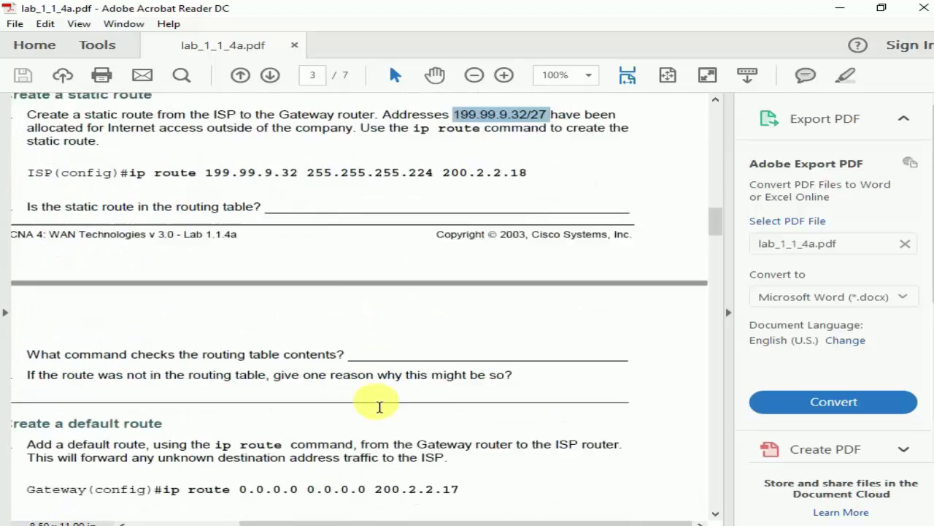
scroll(379, 407, down, 1)
scroll(363, 388, up, 4)
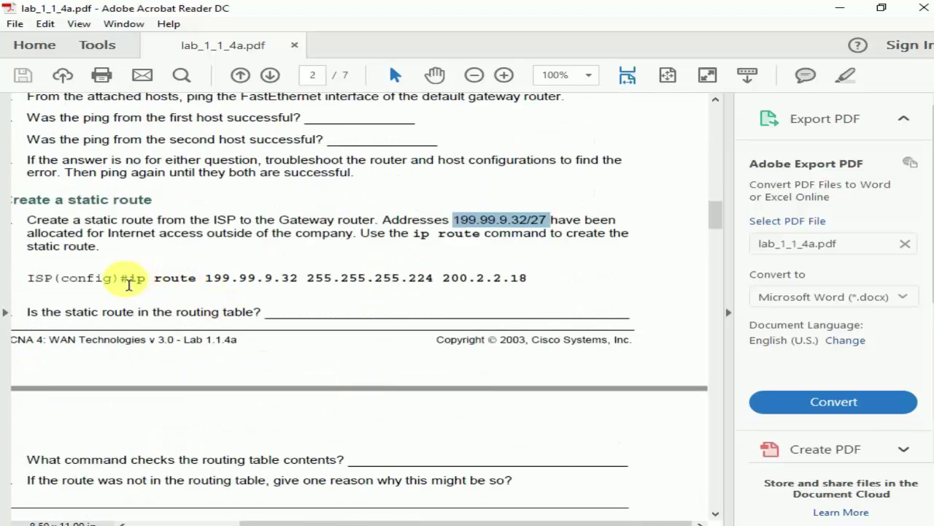
drag(62, 278, 551, 286)
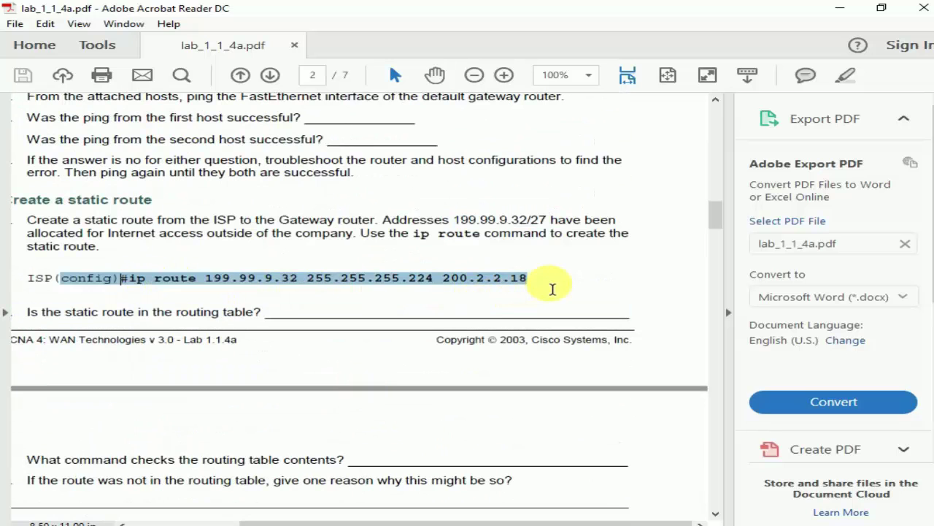
click(553, 289)
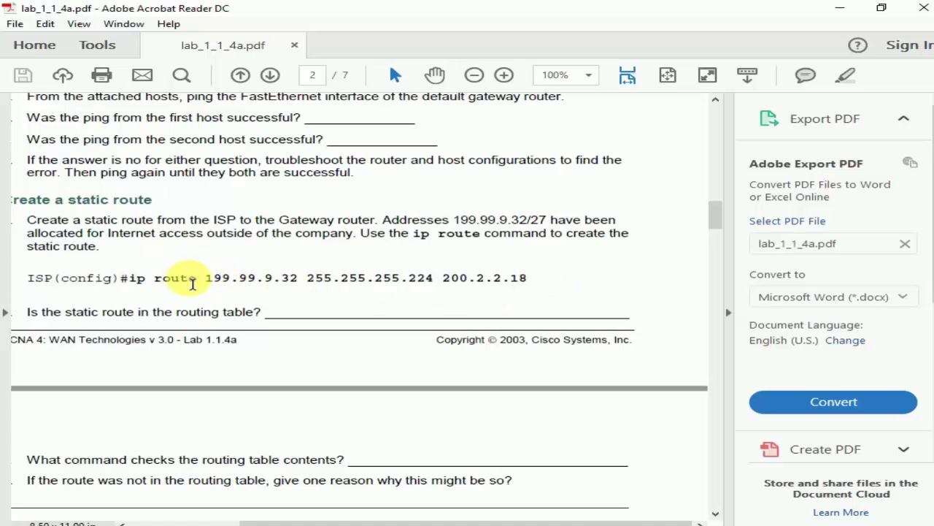
double_click(42, 285)
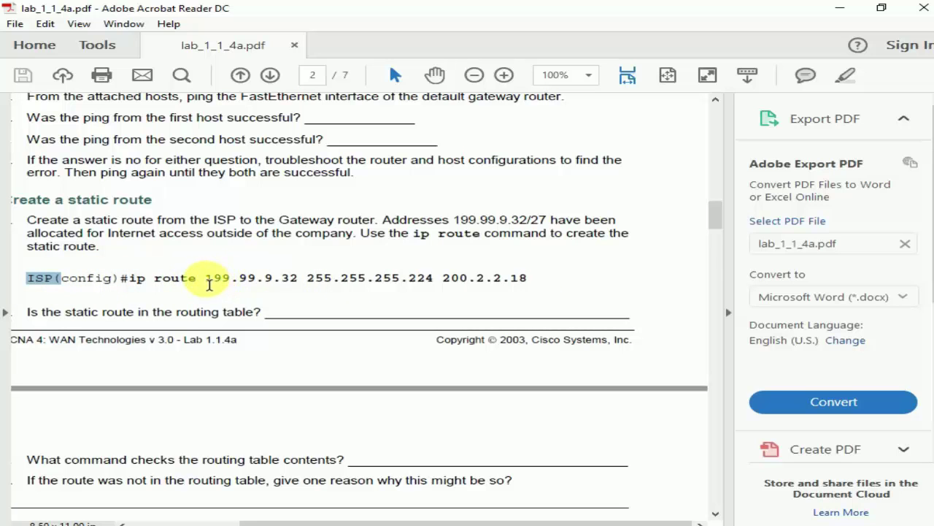
drag(207, 284, 313, 287)
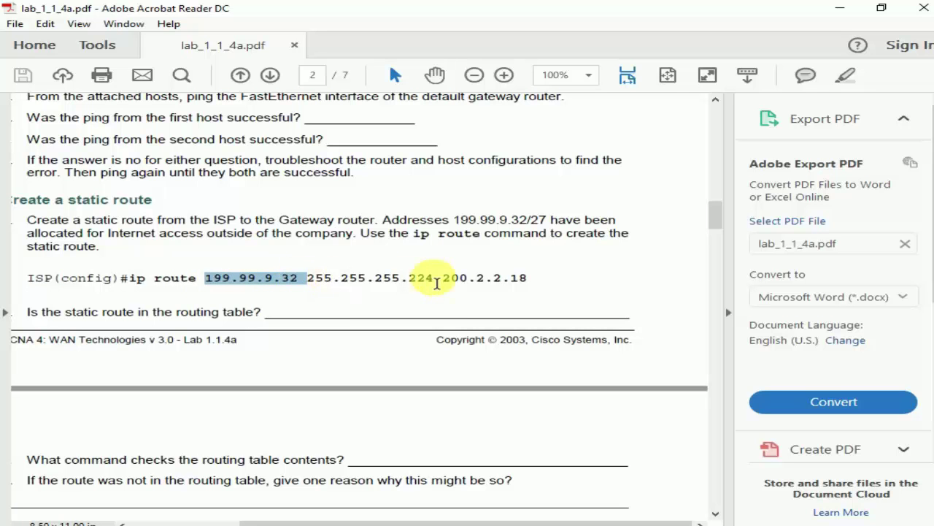
drag(442, 280, 537, 283)
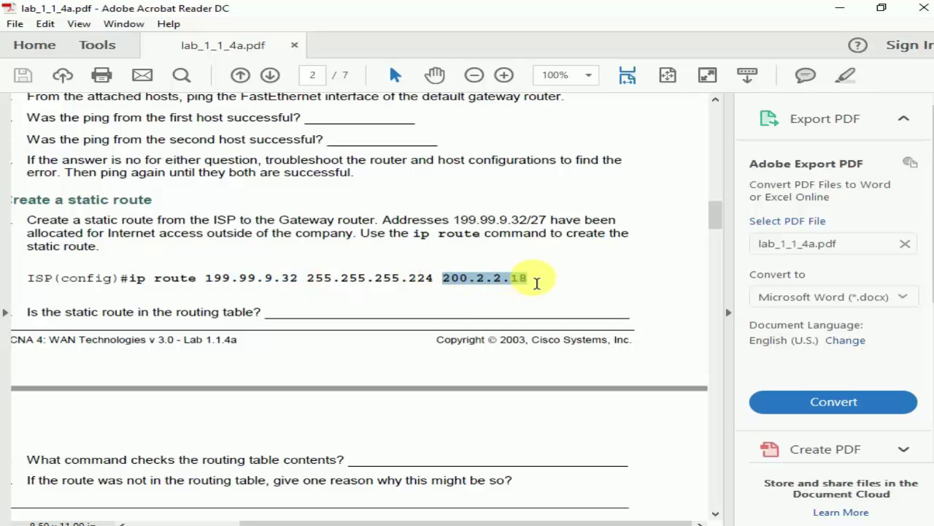
Step: Go back to the page 1 topology, mark out Router 1 in the figure, and clear the selection
scroll(528, 286, up, 20)
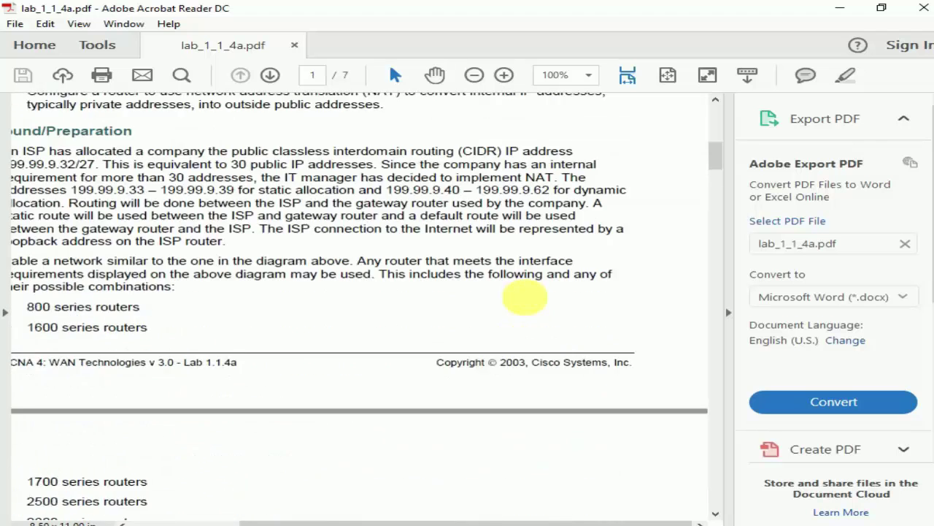
scroll(522, 301, up, 8)
scroll(455, 312, down, 1)
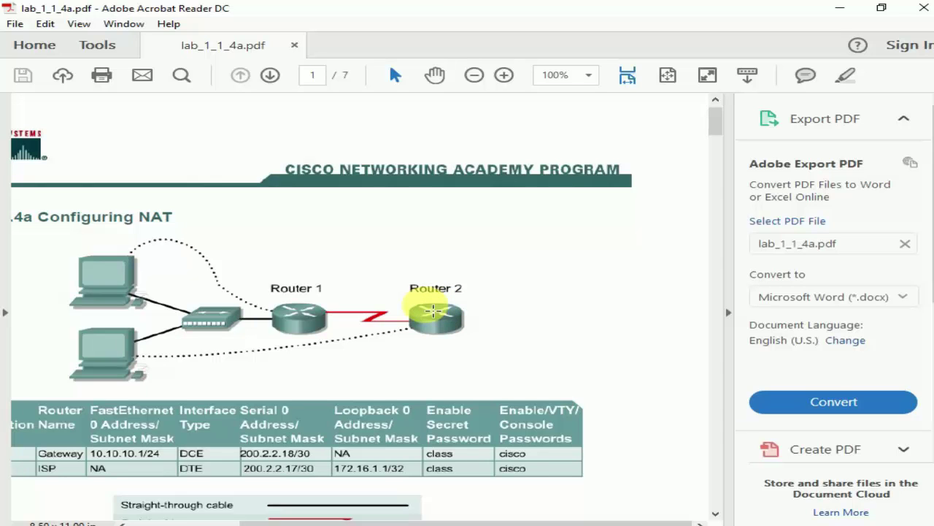
scroll(429, 314, down, 3)
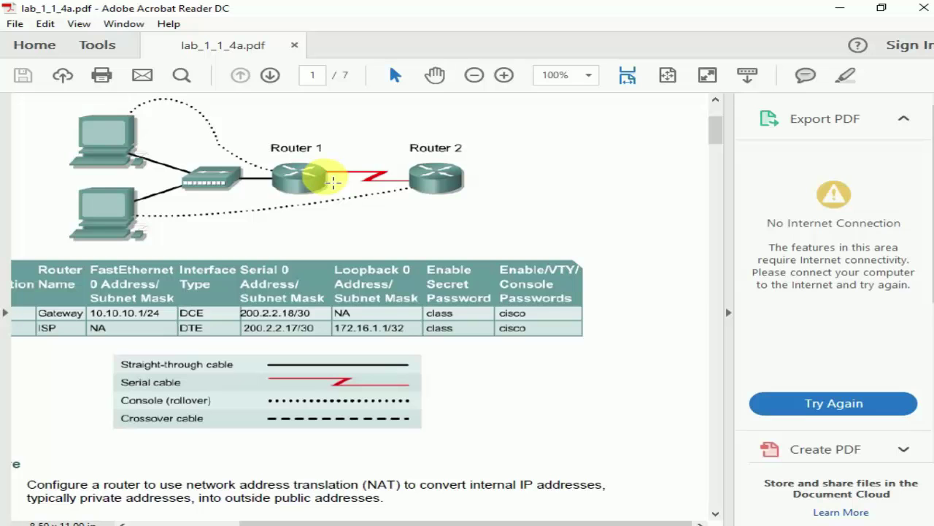
scroll(223, 236, down, 10)
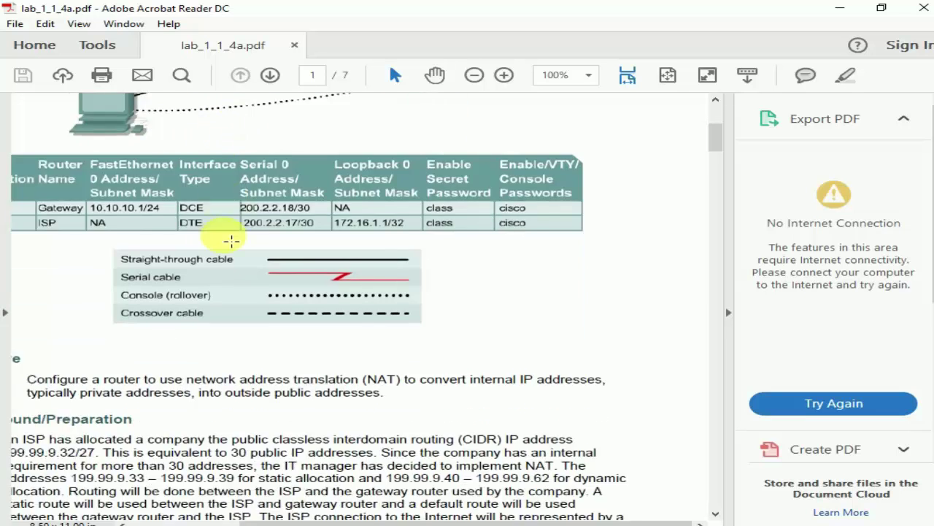
scroll(232, 292, down, 10)
scroll(229, 301, up, 20)
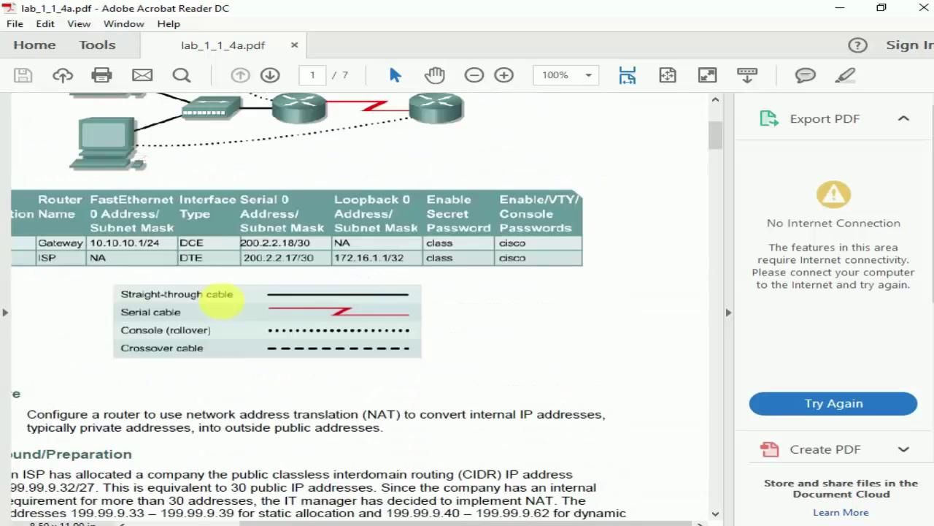
drag(331, 232, 289, 194)
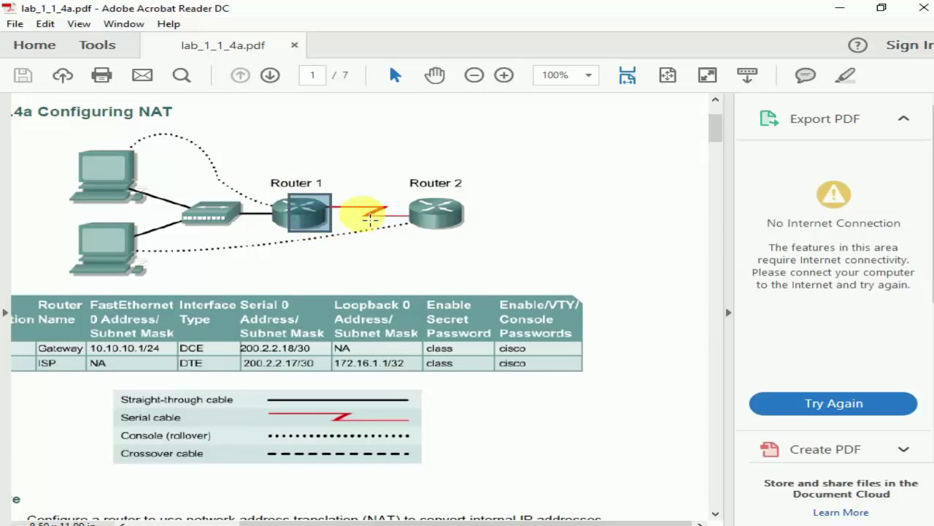
click(417, 231)
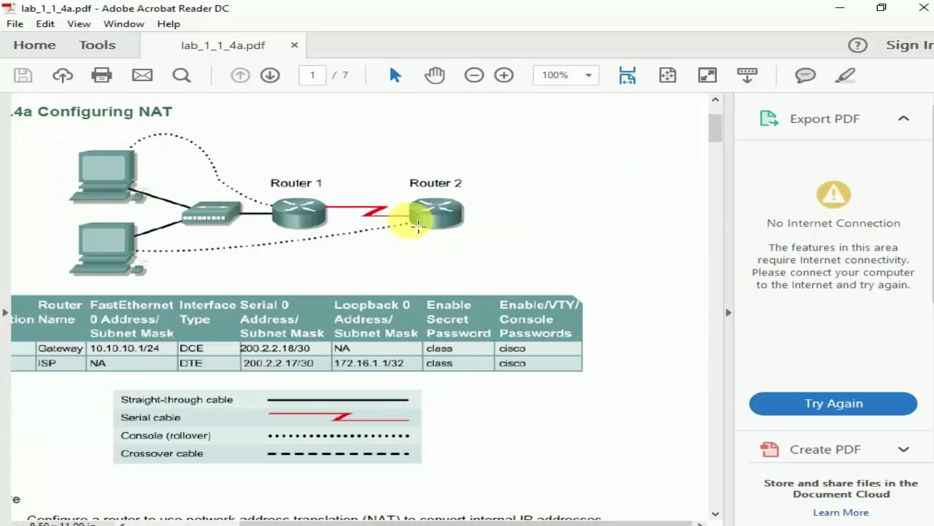
Step: In the default route section on page 3, highlight 0.0.0.0 0.0.0.0 and the 200.2.2.17 next hop in the Gateway's ip route command
scroll(402, 298, down, 4)
scroll(399, 298, down, 20)
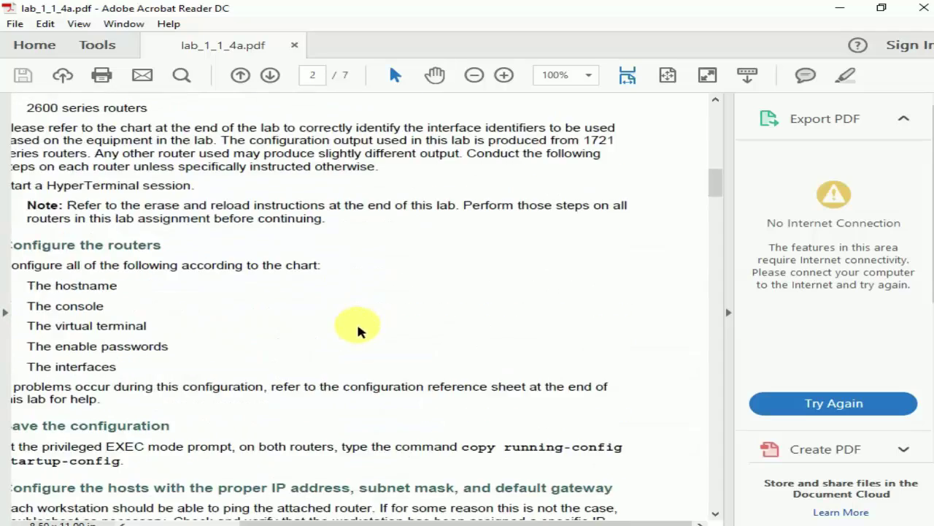
scroll(355, 330, down, 6)
scroll(355, 328, up, 4)
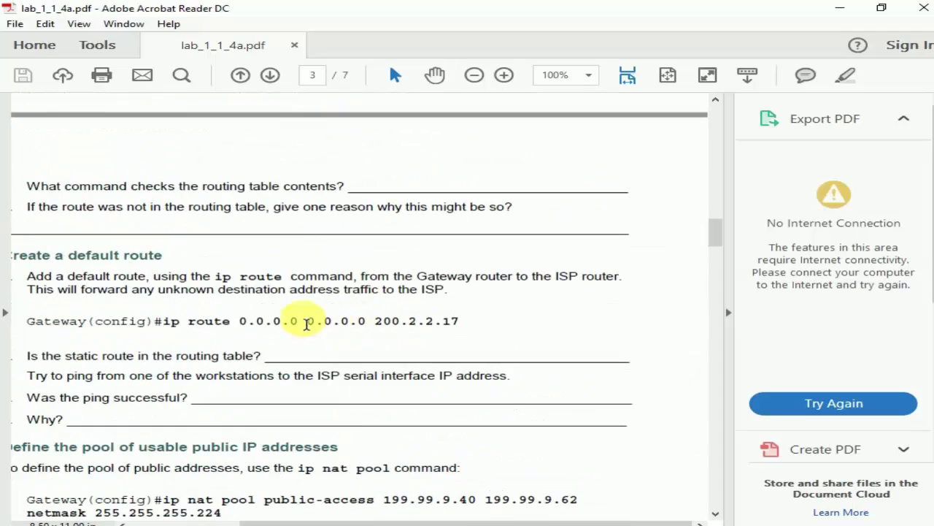
drag(241, 323, 369, 328)
click(375, 328)
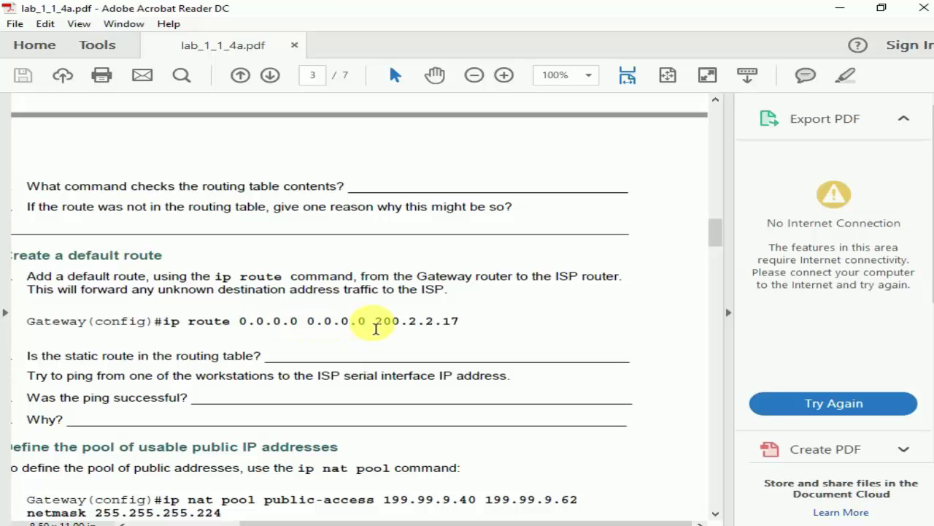
drag(371, 326, 200, 317)
drag(374, 321, 467, 330)
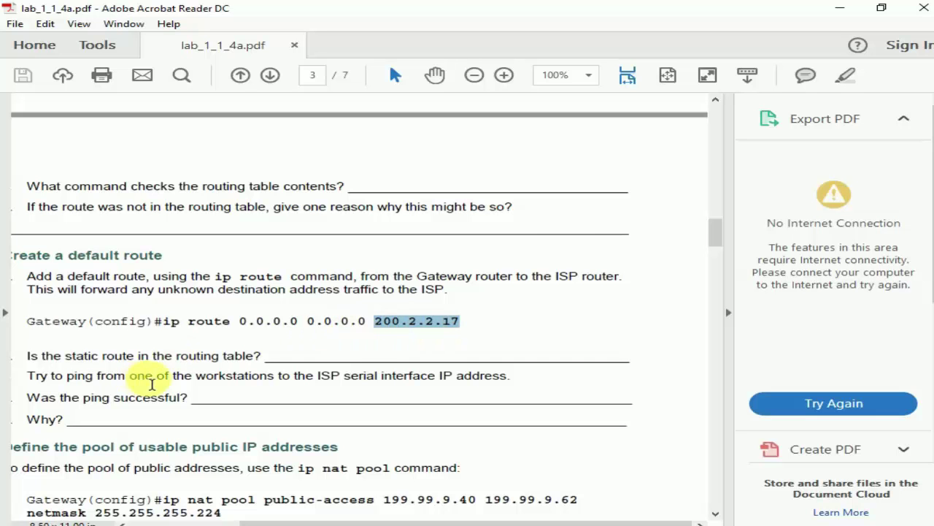
Step: In the public address pool section, highlight the Gateway router name and the ip nat pool public-access part of the command
scroll(141, 380, down, 3)
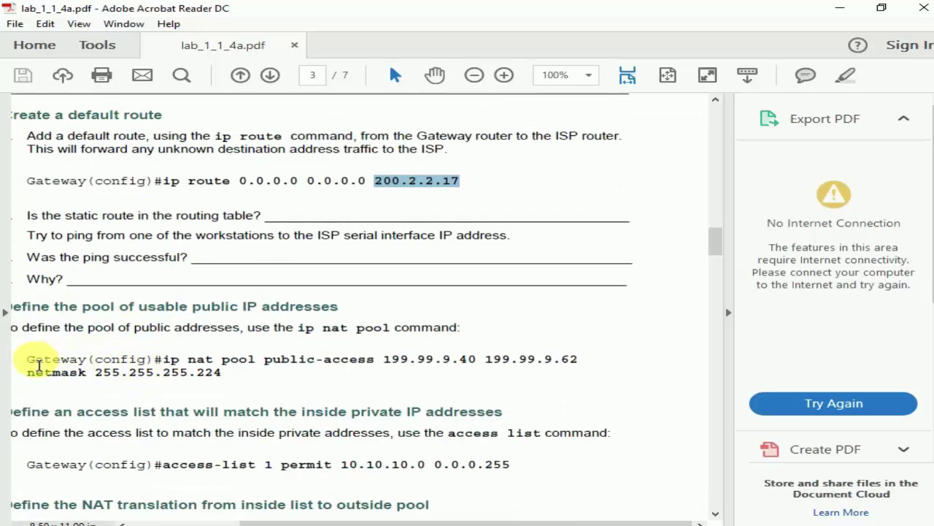
drag(27, 358, 85, 360)
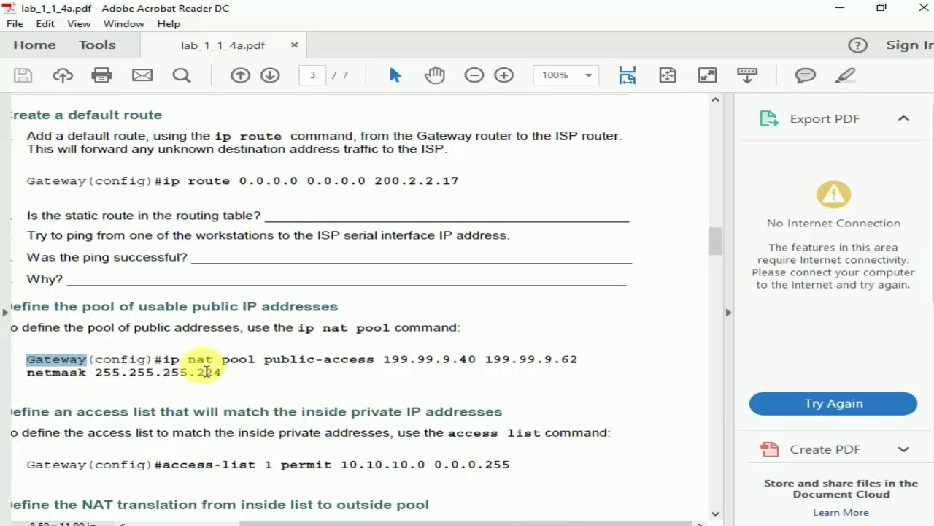
click(174, 372)
drag(174, 372, 350, 371)
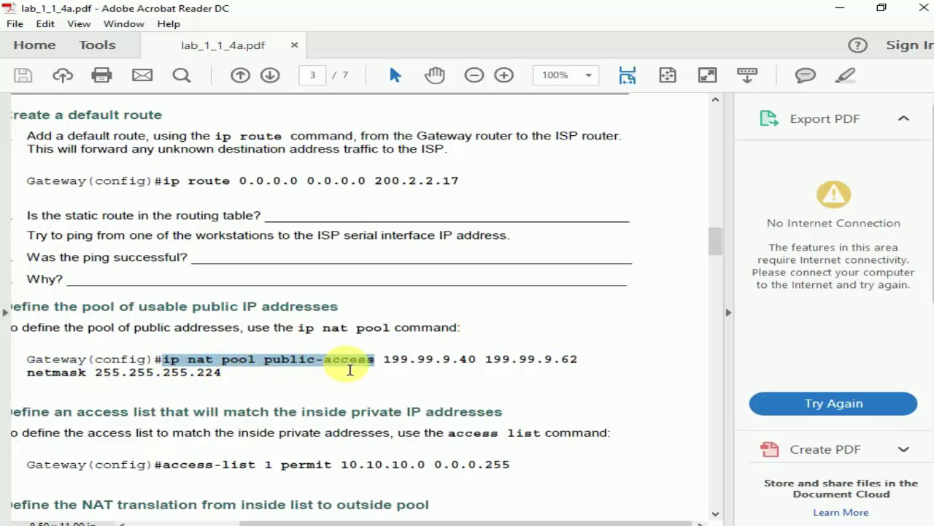
click(350, 370)
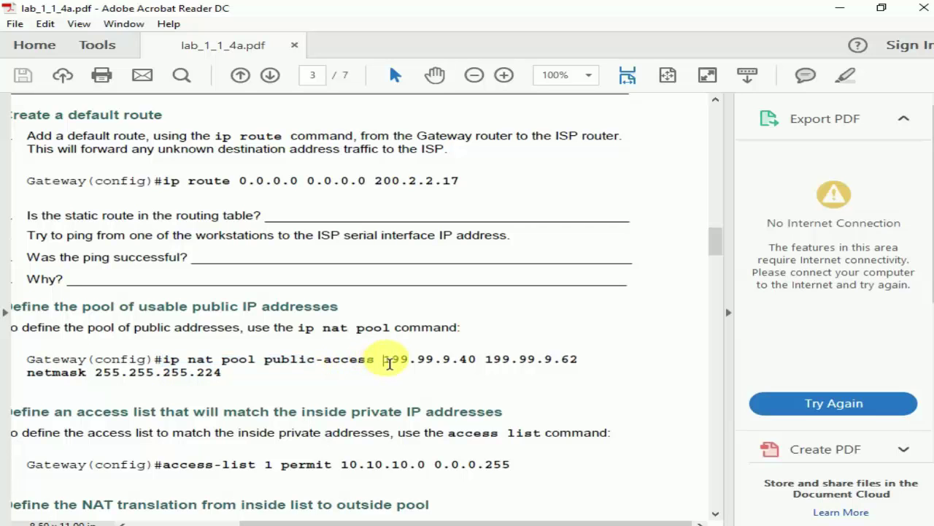
Step: Highlight the pool's address range 199.99.9.40 199.99.9.62, then its public-access name, and the range again
drag(387, 362, 577, 365)
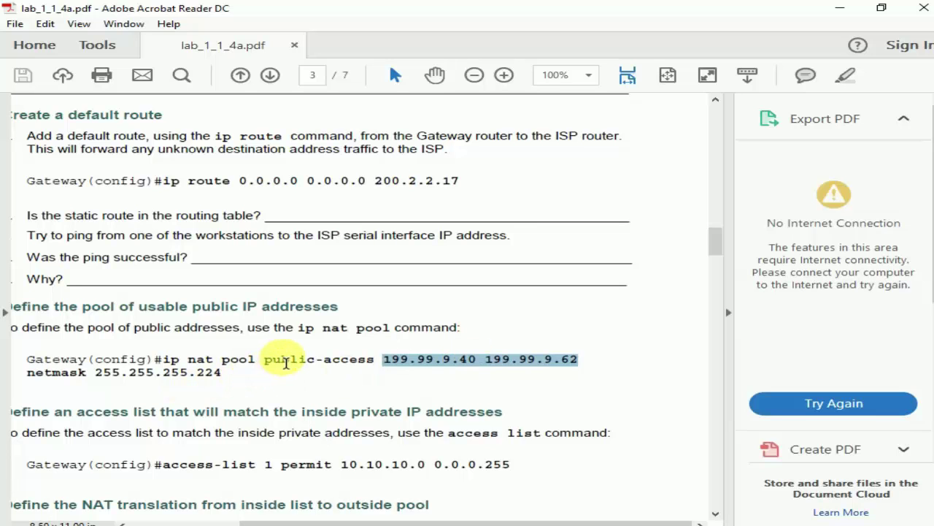
drag(379, 359, 252, 362)
drag(386, 361, 582, 377)
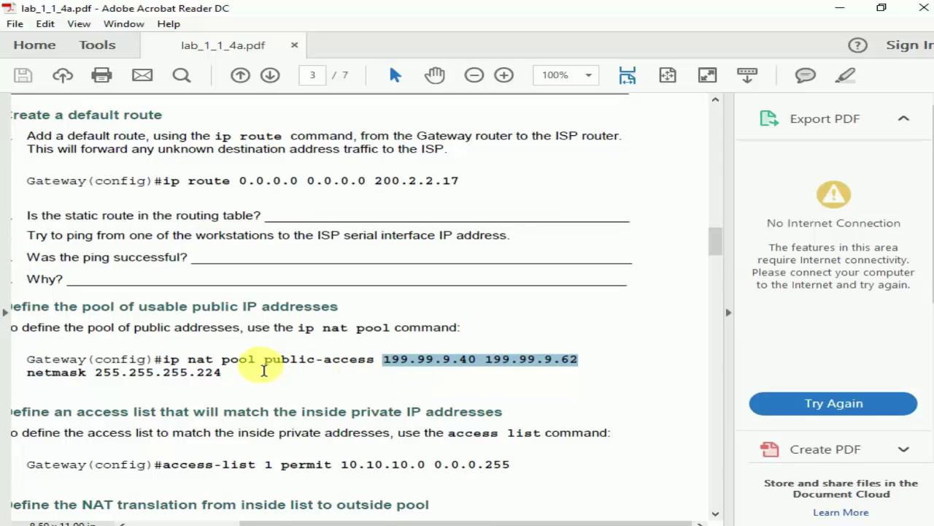
Step: Highlight the word pool in the ip nat pool command, then the full access-list 1 permit 10.10.10.0 0.0.0.255 command
drag(255, 362, 221, 363)
scroll(226, 365, down, 5)
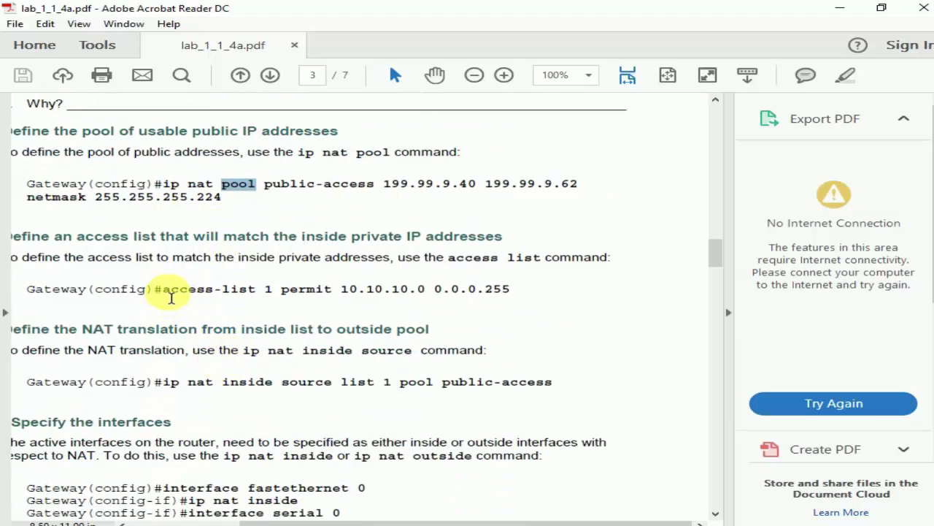
drag(163, 291, 471, 291)
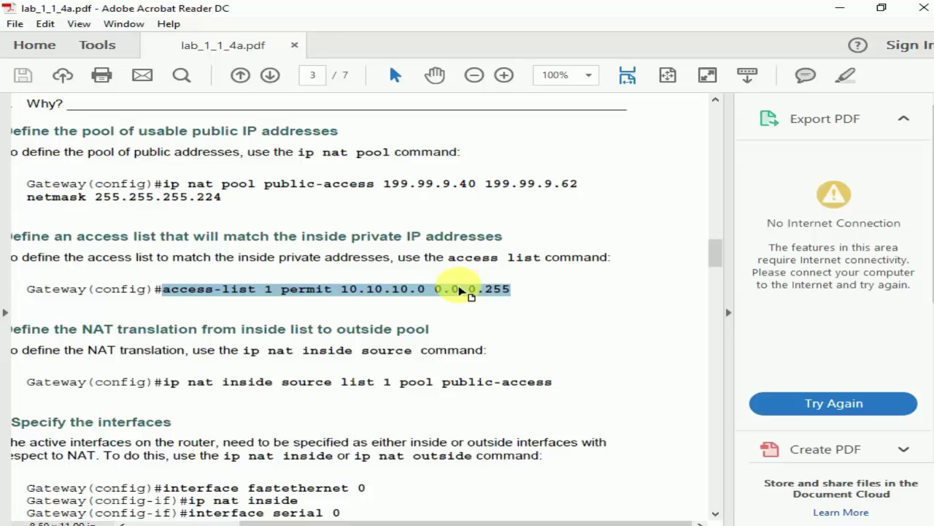
scroll(460, 290, down, 1)
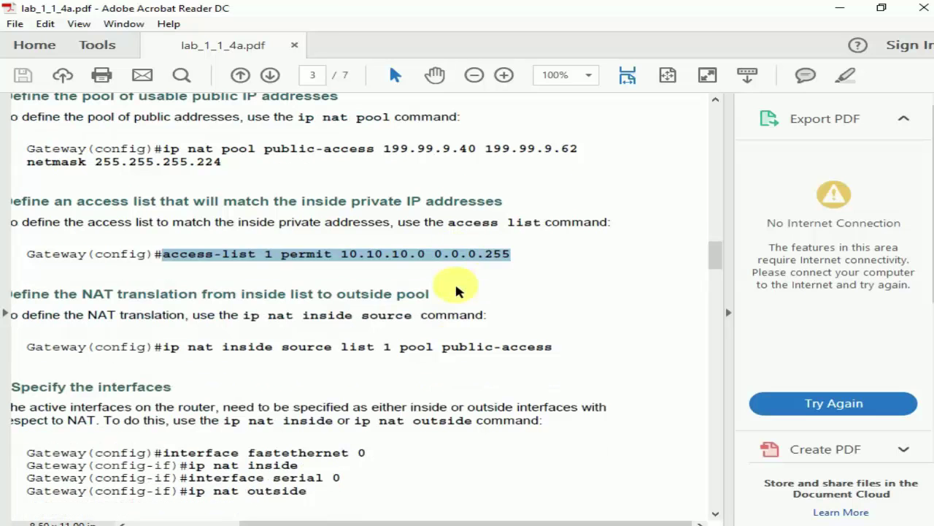
Step: Highlight the 10.10.10.0 0.0.0.255 network and wildcard mask in the access-list command, then highlight the whole command again
click(328, 263)
drag(348, 263, 498, 268)
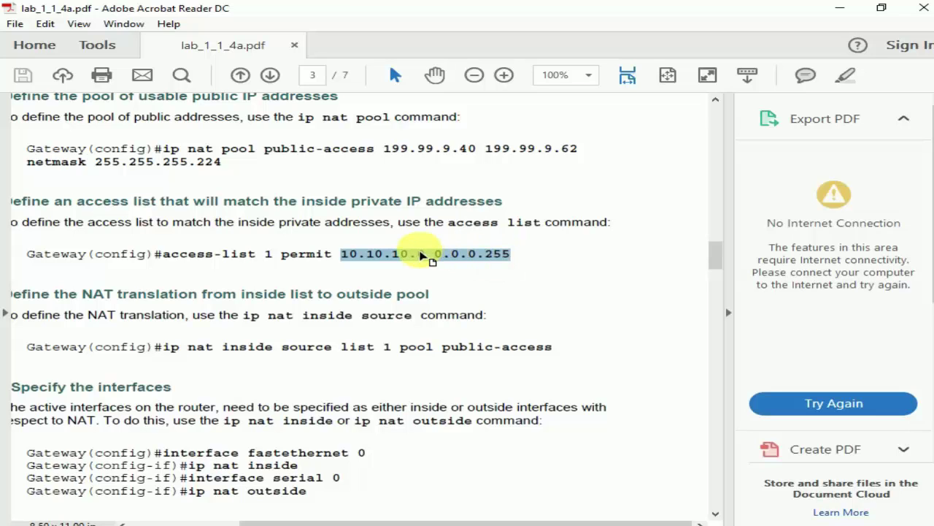
click(371, 255)
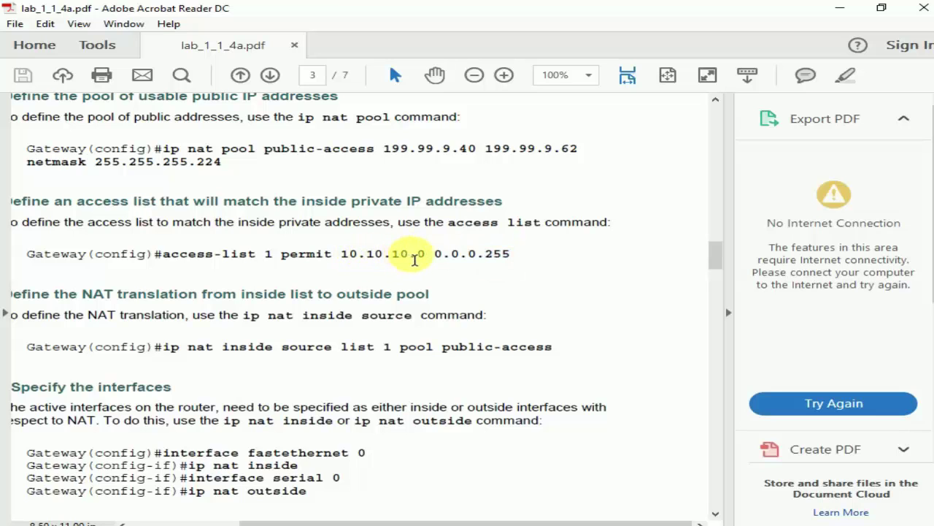
click(520, 265)
drag(520, 264, 188, 260)
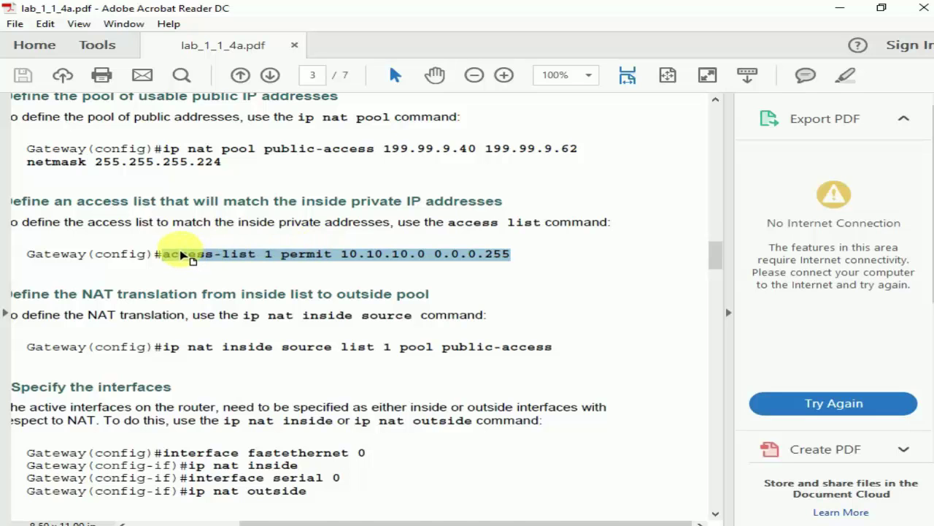
scroll(182, 254, down, 1)
scroll(244, 261, up, 1)
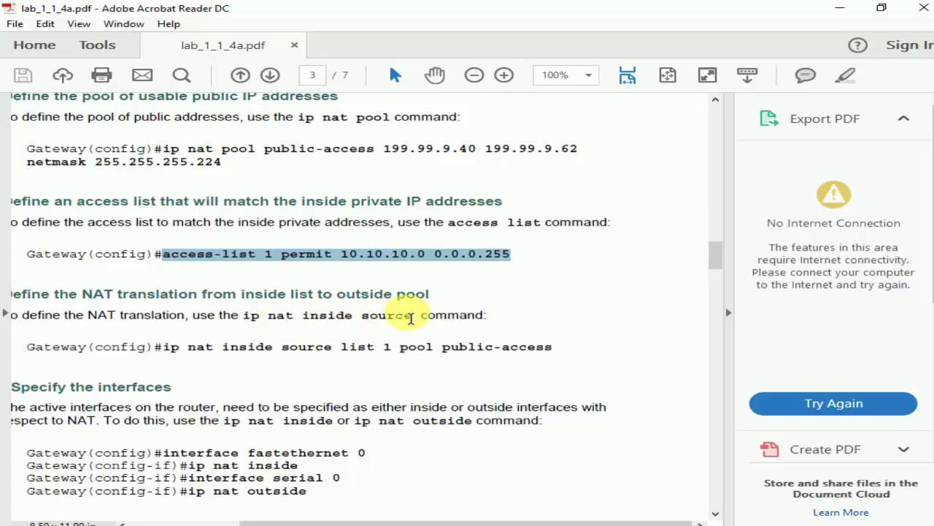
Step: Highlight ip nat inside source in the NAT translation section, then alternate between the private 10.10.10.0 network and the public 199.99.9.40 address
drag(413, 319, 257, 314)
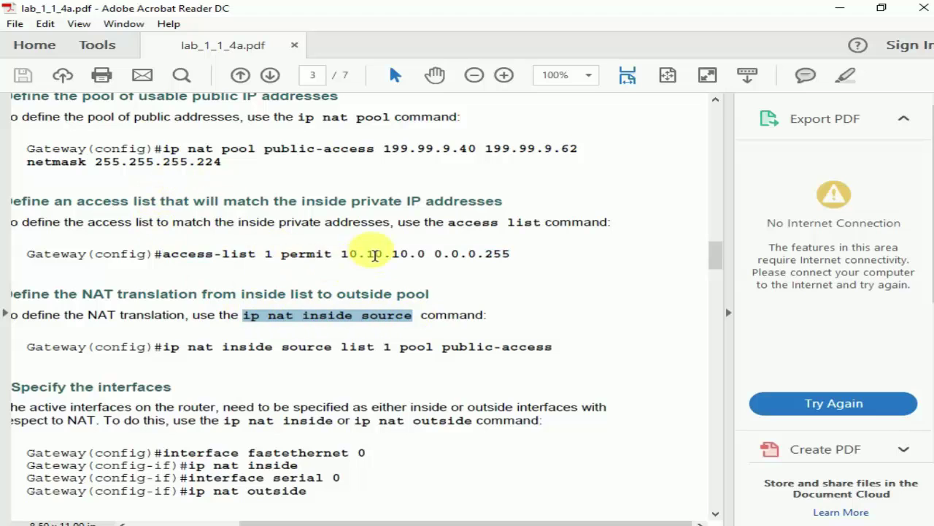
drag(398, 265, 427, 266)
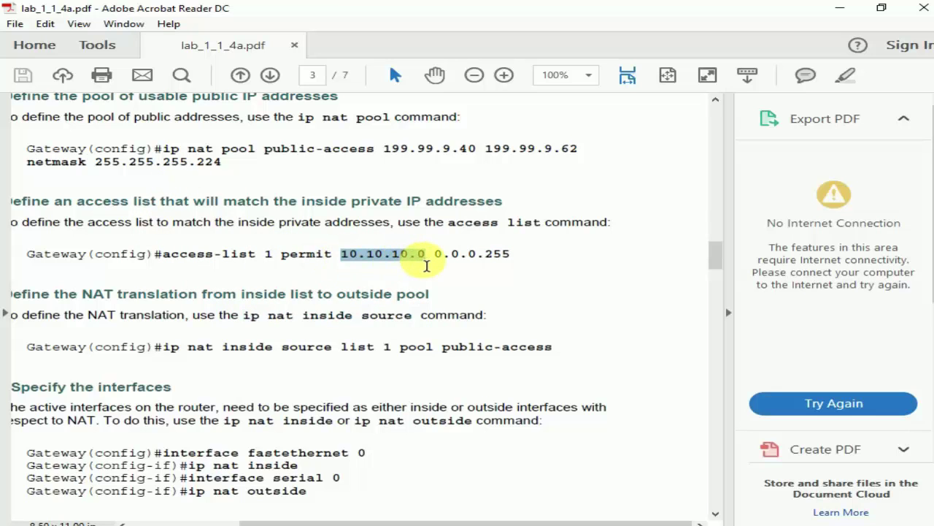
drag(375, 149, 455, 150)
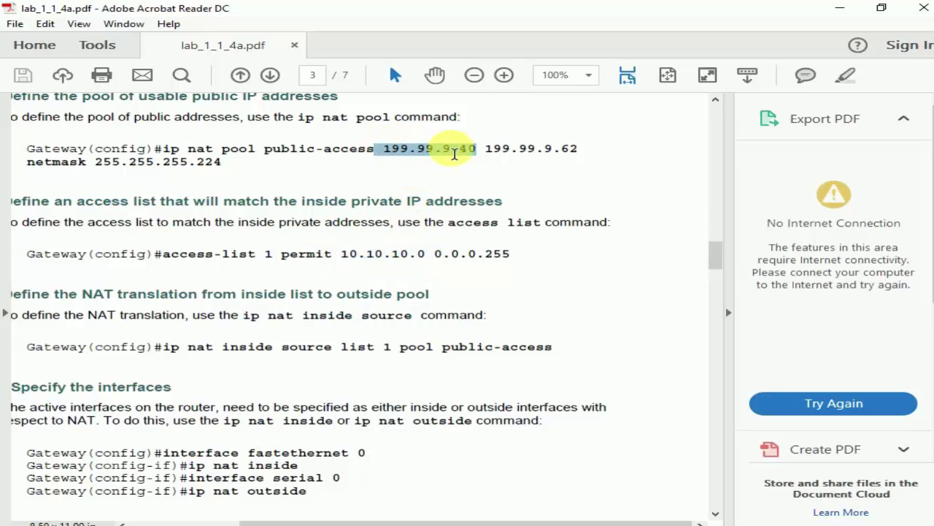
drag(358, 253, 434, 254)
drag(381, 150, 482, 153)
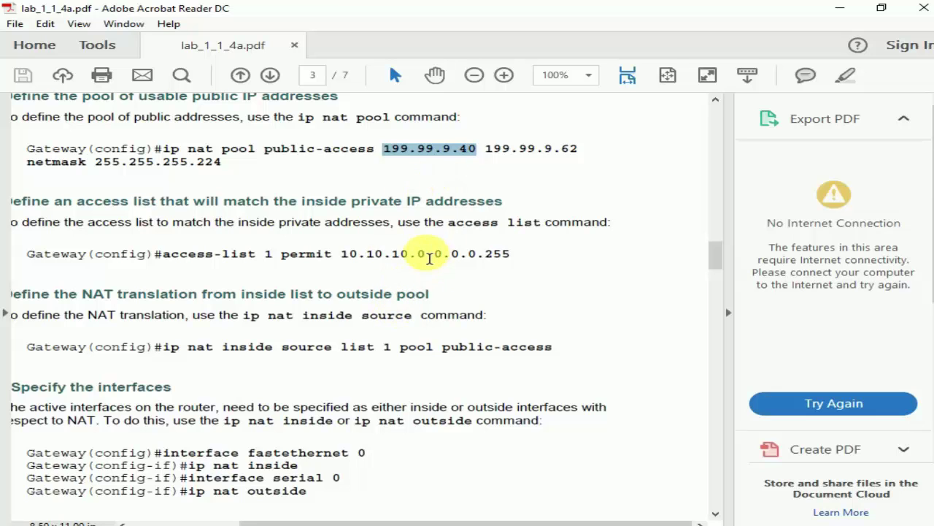
Step: Highlight the ip nat inside source list 1 pool public-access command, relate list 1 to the access-list line, and highlight pool public-access
drag(163, 348, 561, 355)
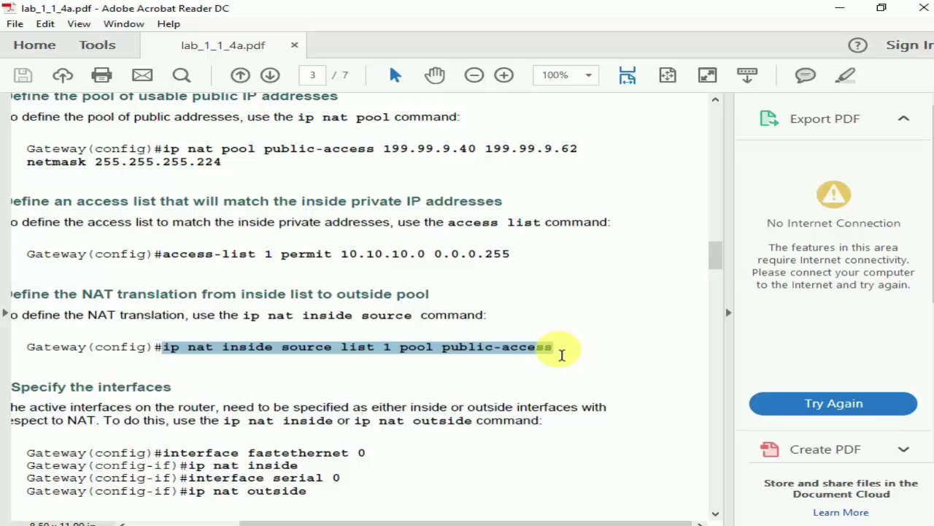
click(379, 355)
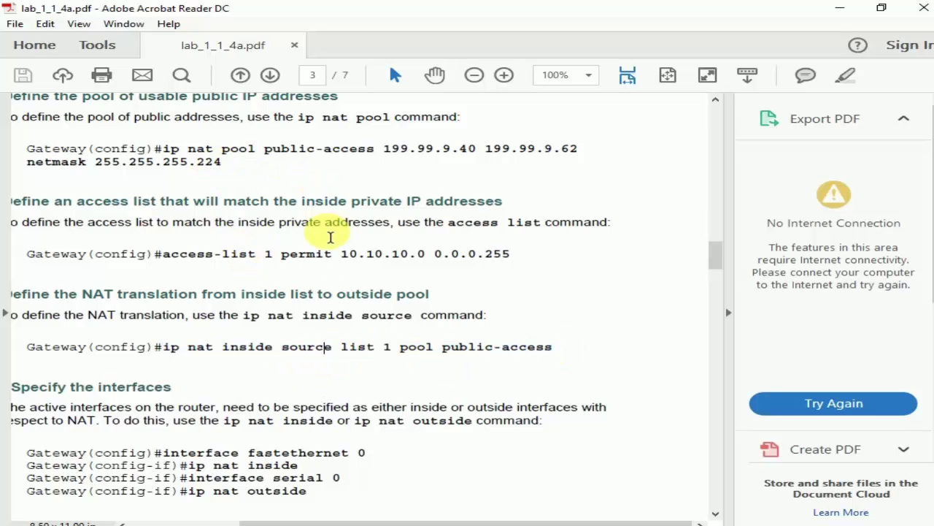
drag(285, 262, 270, 262)
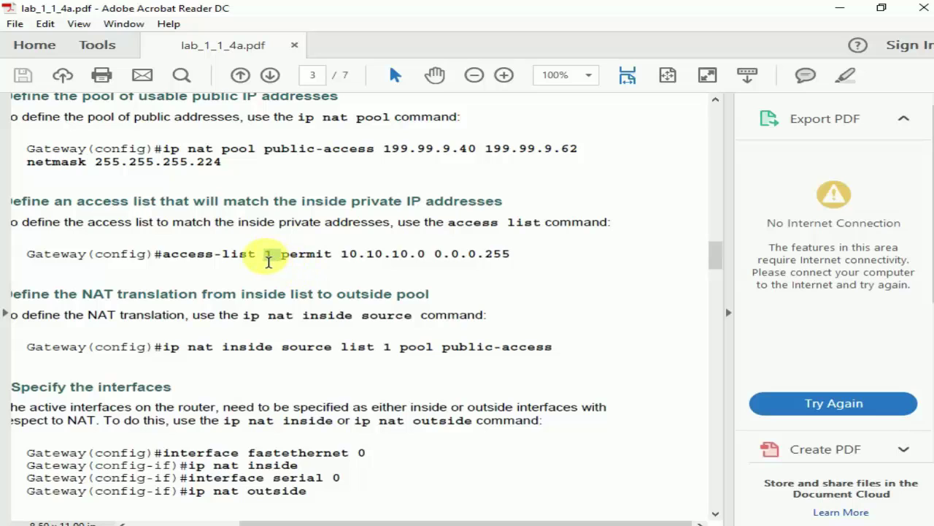
drag(341, 255, 509, 253)
drag(392, 347, 327, 353)
drag(222, 255, 511, 255)
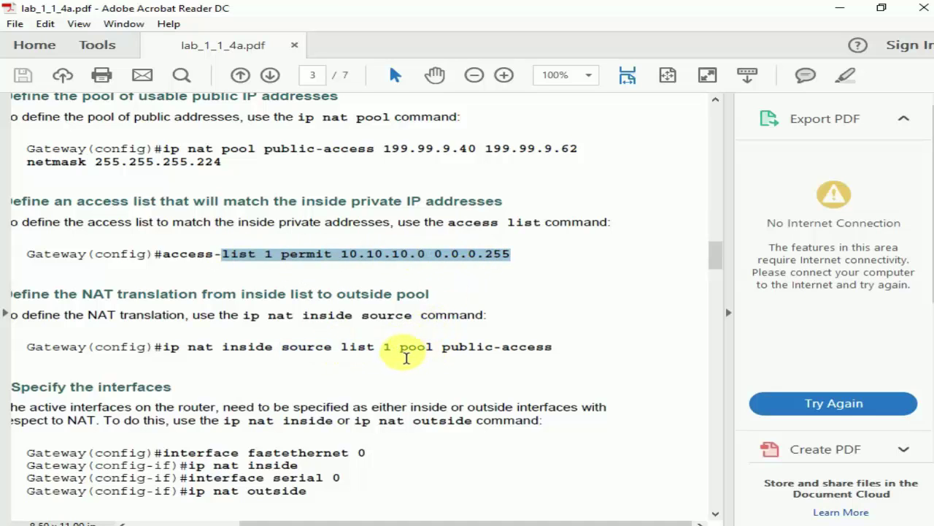
drag(401, 349, 548, 352)
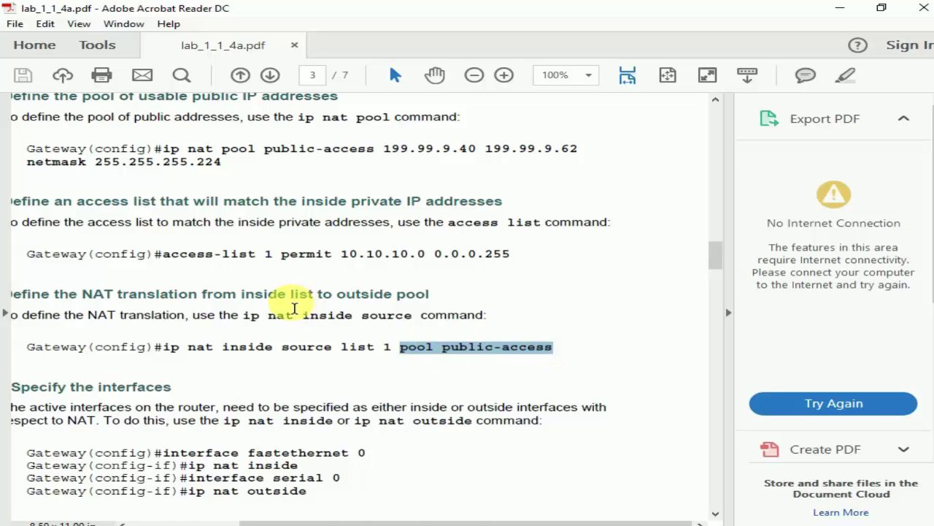
Step: In the Specify the interfaces section, highlight the Gateway's interface fastethernet 0 command
scroll(295, 307, down, 2)
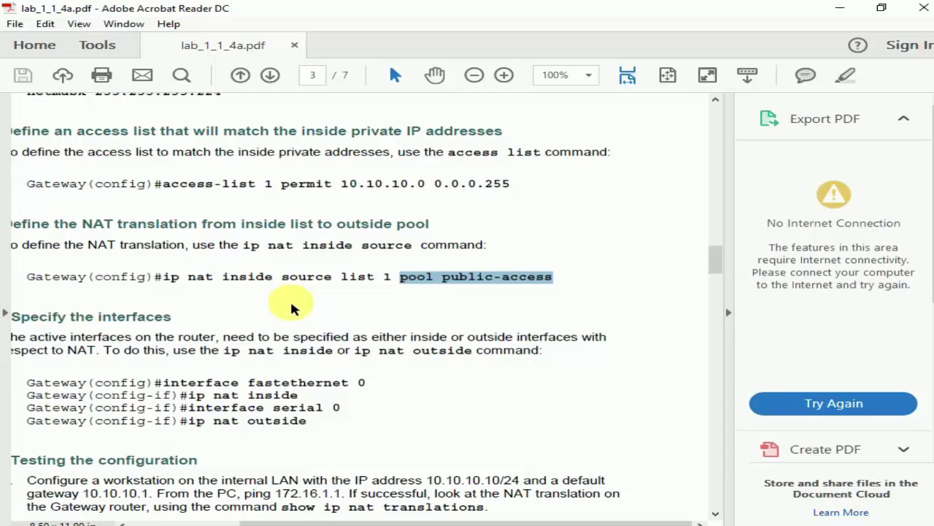
scroll(292, 307, down, 4)
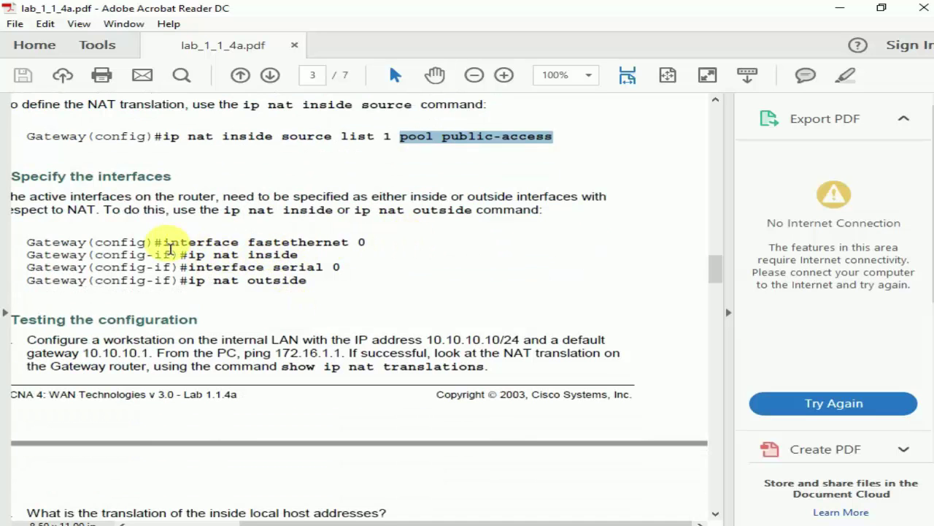
drag(164, 242, 417, 246)
Step: Go back to the page 1 topology, mark out Router 2 with its serial link in the figure, and clear the selection
scroll(401, 244, up, 1)
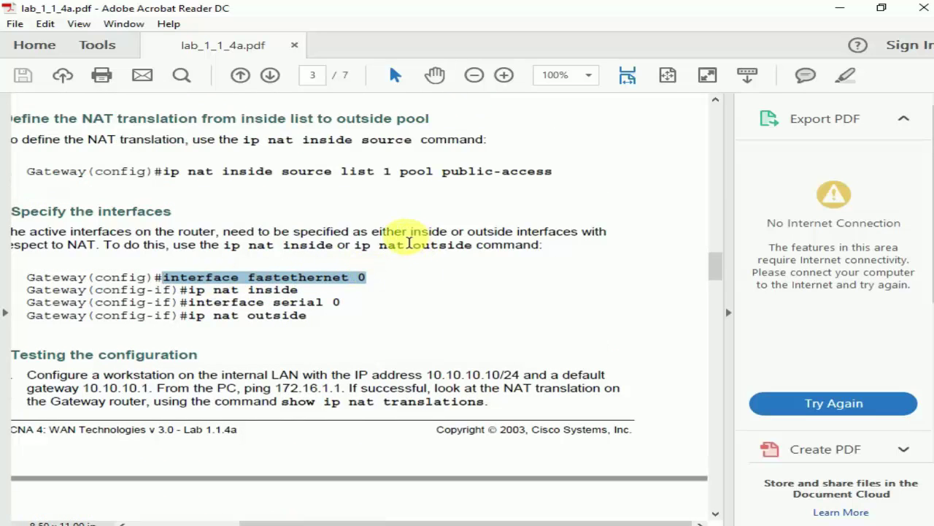
scroll(401, 244, up, 20)
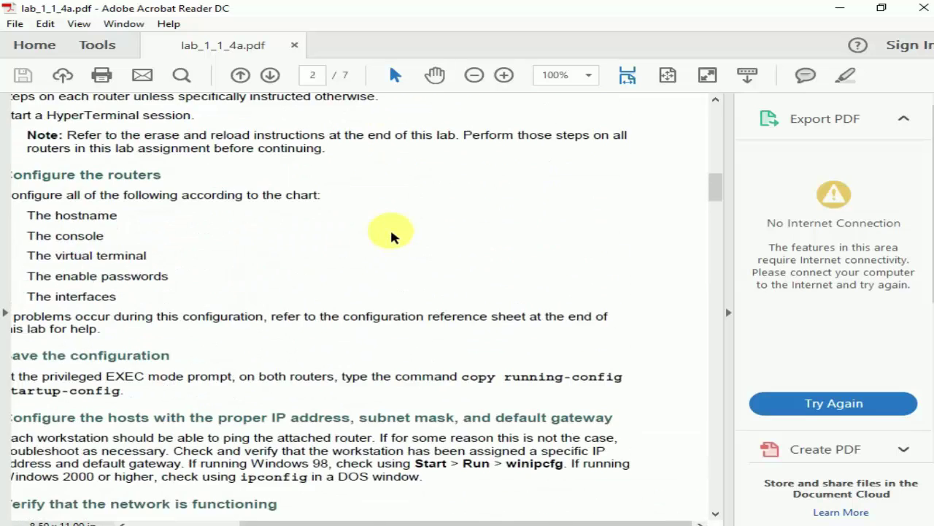
scroll(394, 236, up, 10)
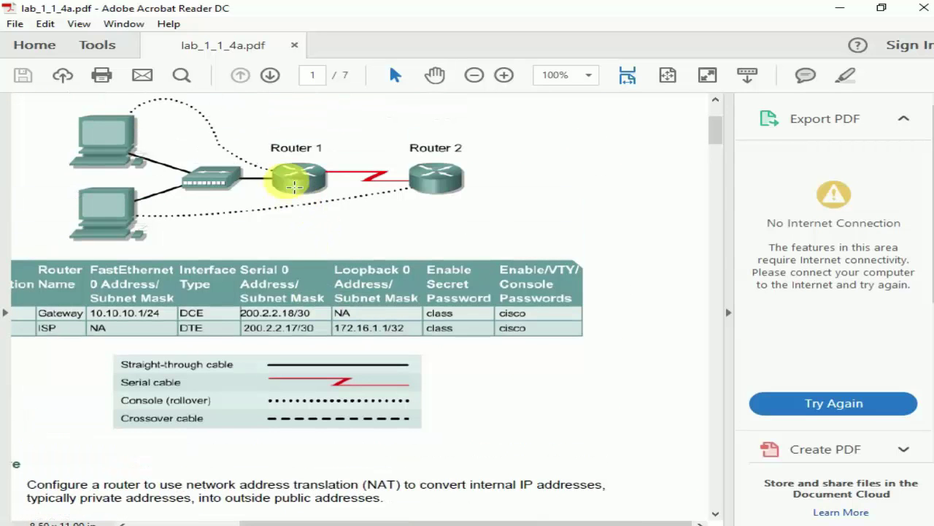
click(276, 162)
drag(276, 162, 531, 263)
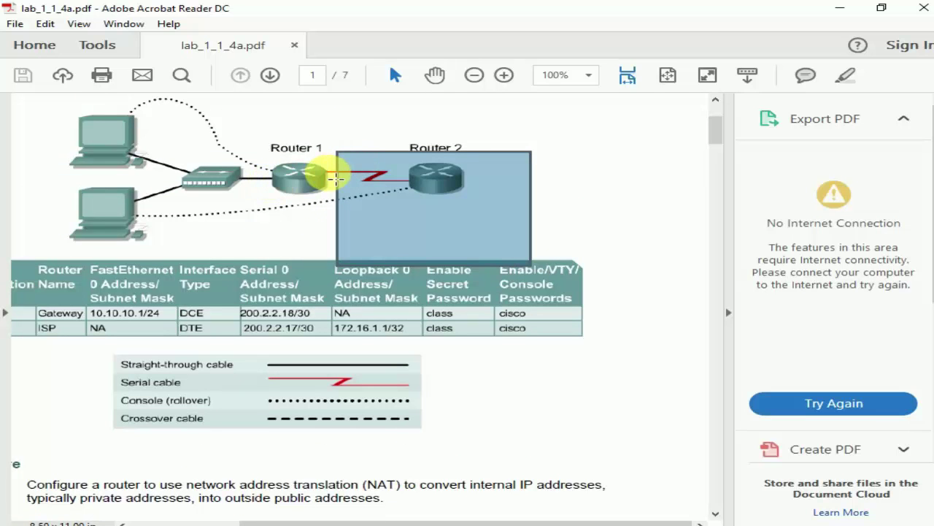
click(308, 333)
Step: Return to page 3 and highlight the interface serial 0 and ip nat outside commands, then show ip nat translations in the testing section
scroll(192, 299, down, 15)
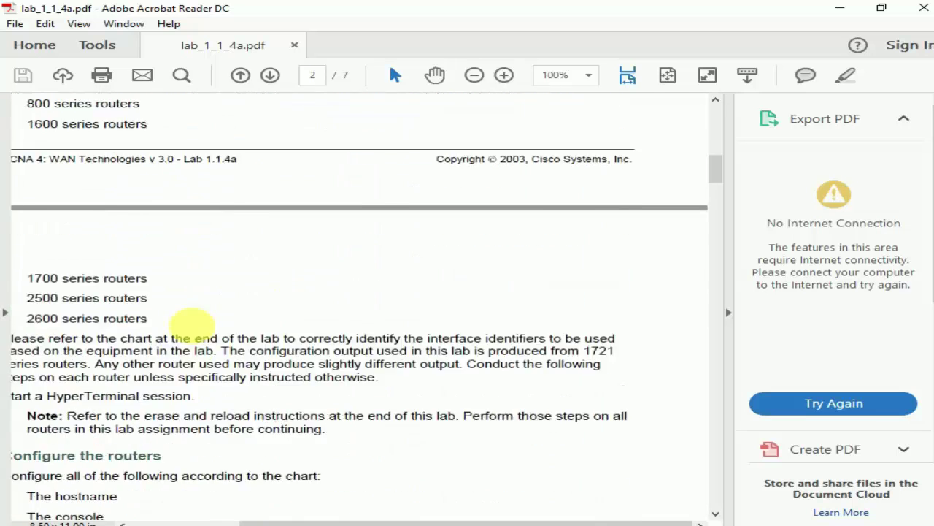
scroll(204, 329, down, 20)
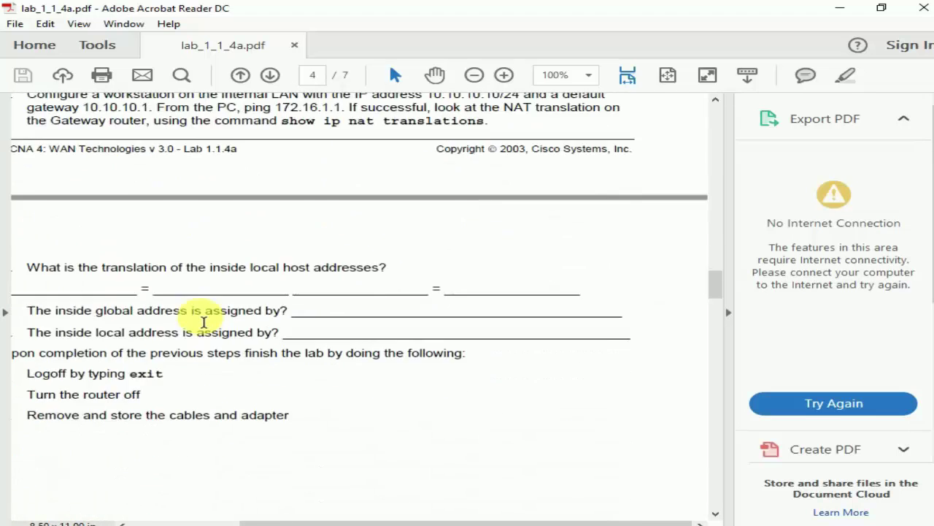
drag(190, 197, 419, 209)
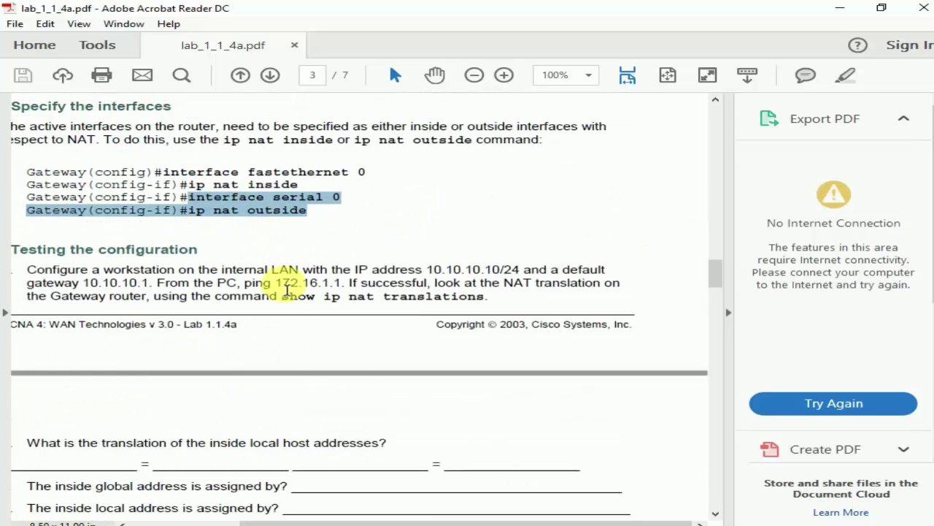
drag(277, 297, 468, 313)
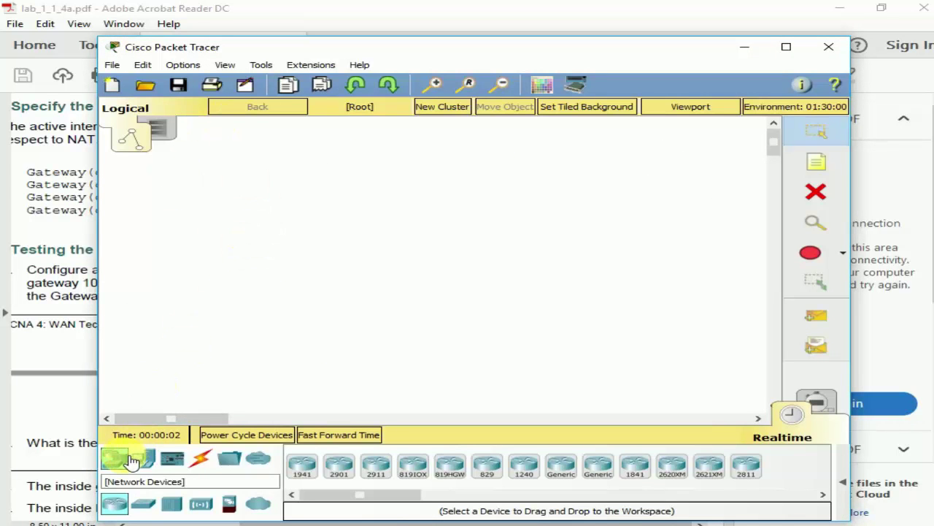
Step: In Cisco Packet Tracer, place two 1941 routers side by side in the workspace and a 2960-24TT switch beside Router0
click(310, 470)
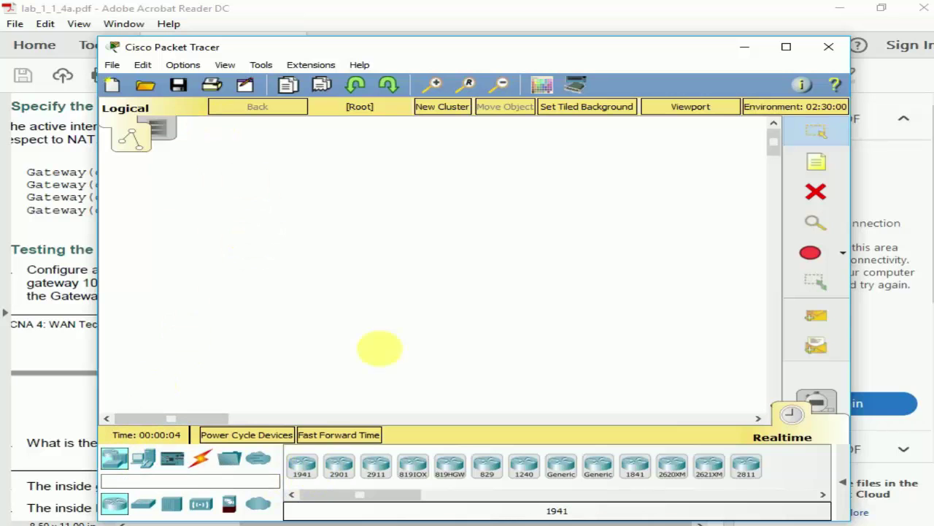
click(391, 214)
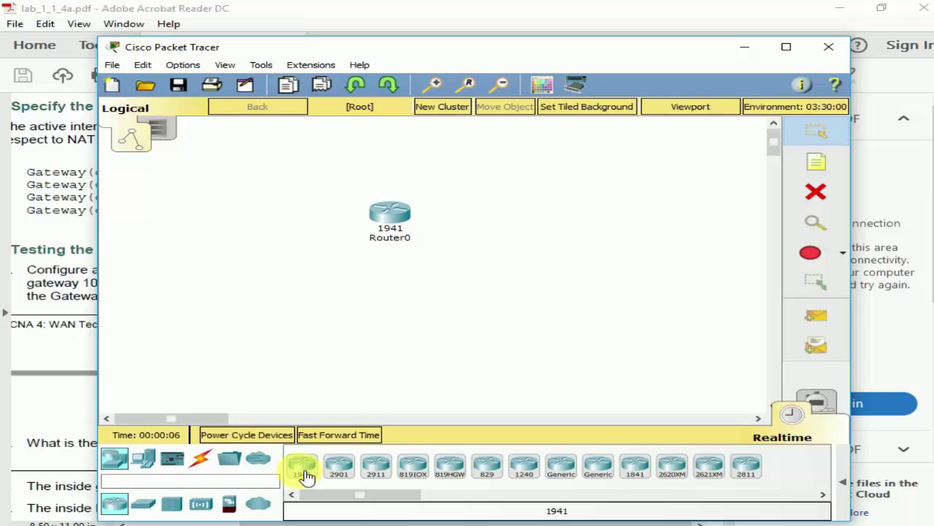
drag(307, 473, 543, 223)
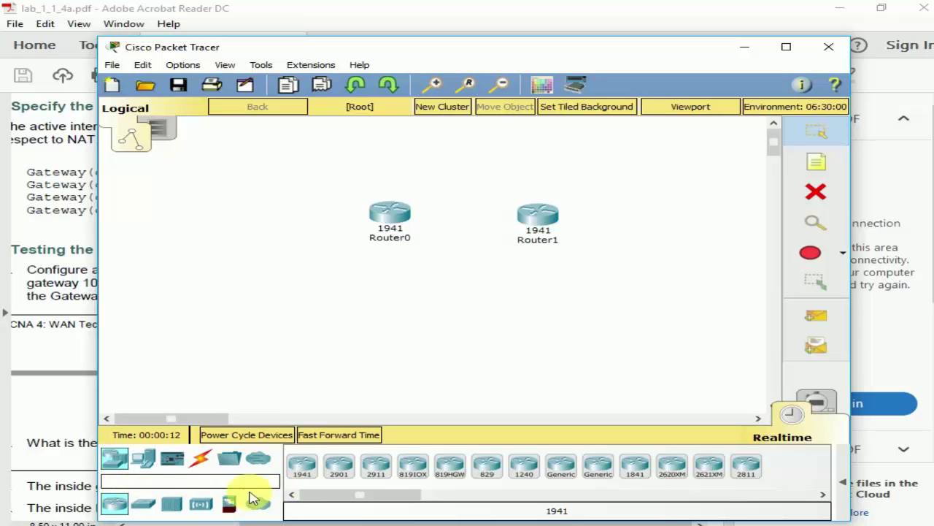
drag(352, 501, 296, 517)
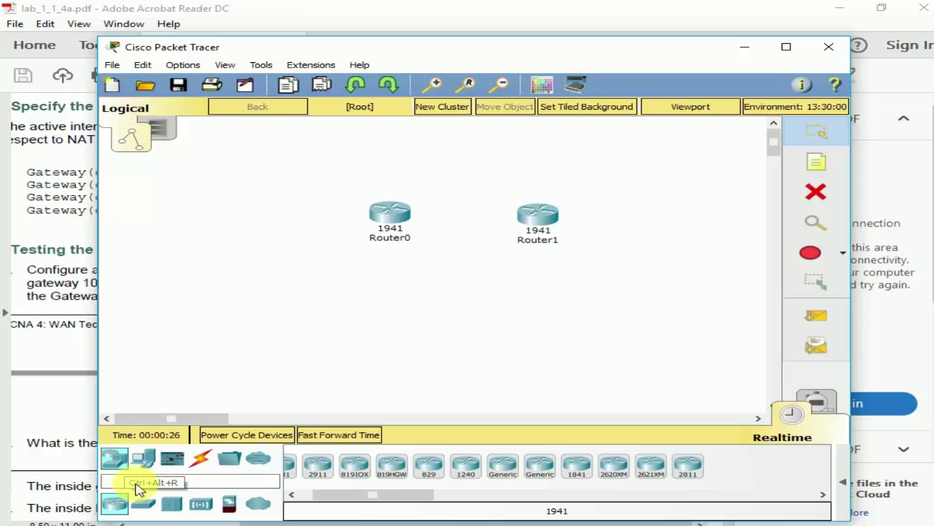
drag(143, 503, 290, 235)
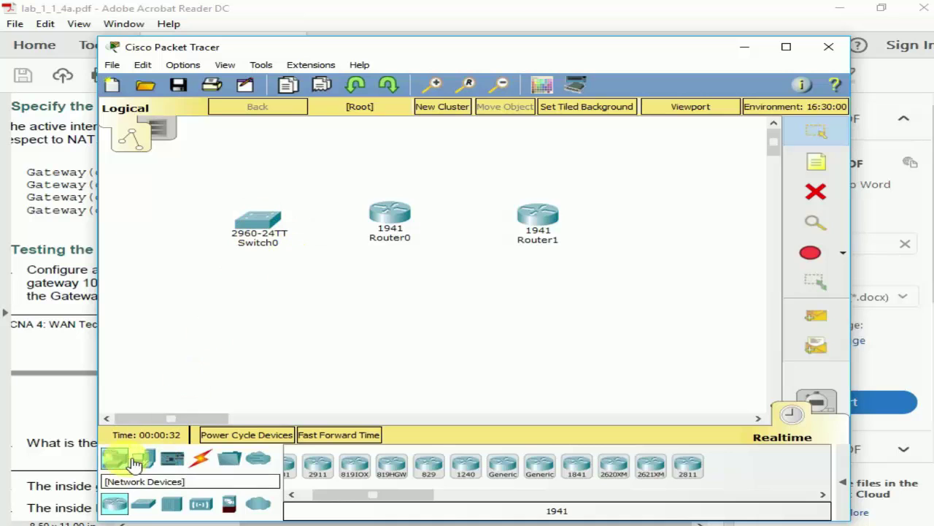
Step: Add two Laptop-PT end devices, one above the other, on the far side of Switch0 from the routers
click(144, 459)
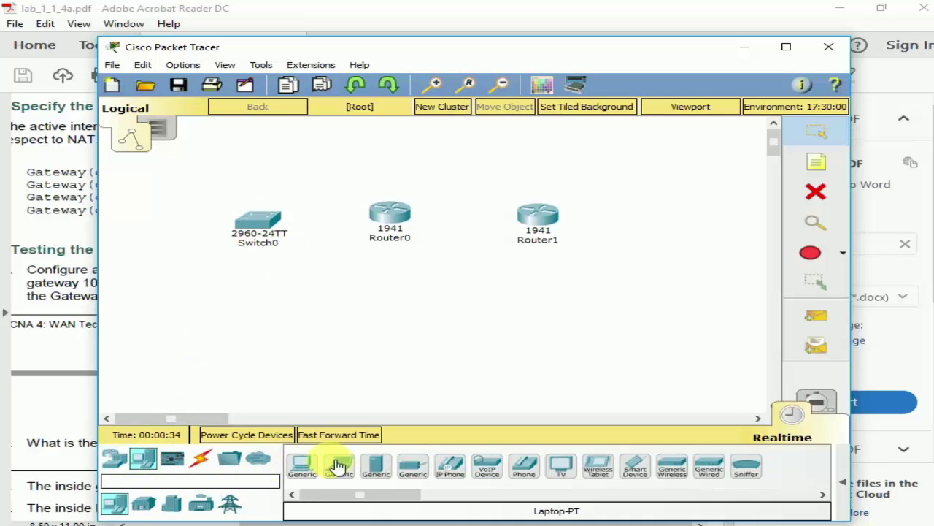
drag(339, 465, 161, 203)
drag(355, 478, 151, 295)
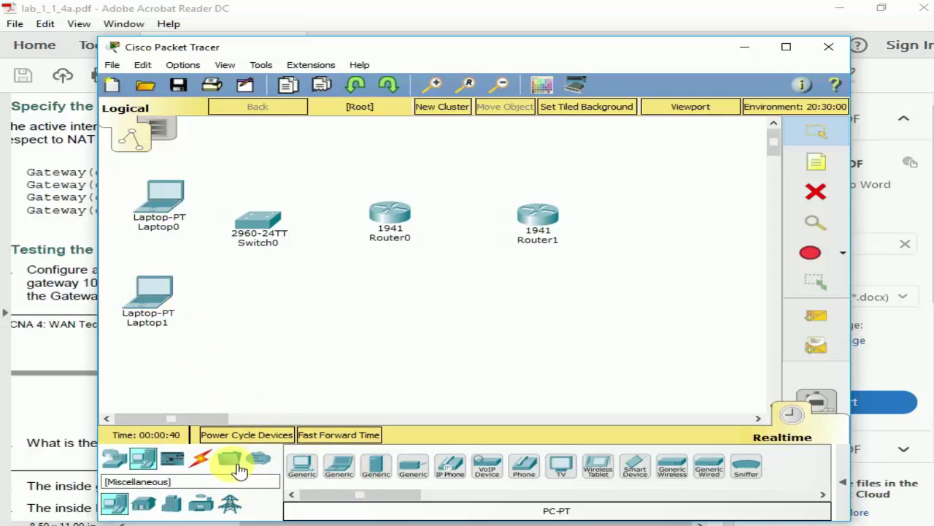
Step: Connect Switch0 FastEthernet0/1 to Router0 GigabitEthernet0/0 with a copper straight-through cable, and nudge Switch0 level with the router
click(212, 463)
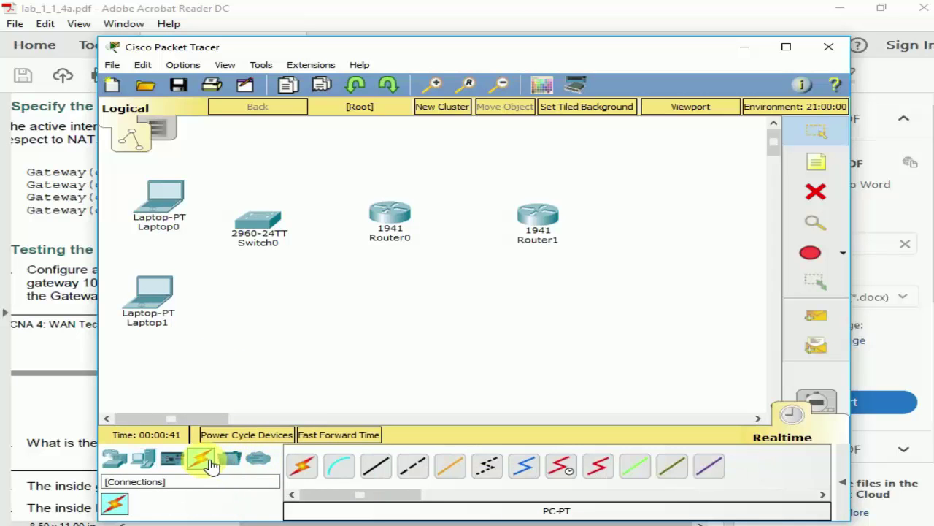
click(377, 469)
click(253, 218)
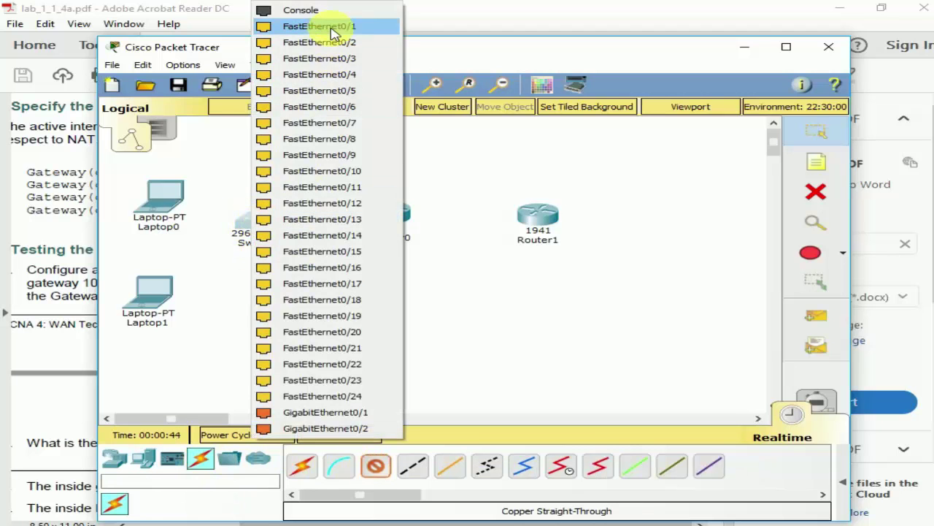
click(332, 26)
click(387, 215)
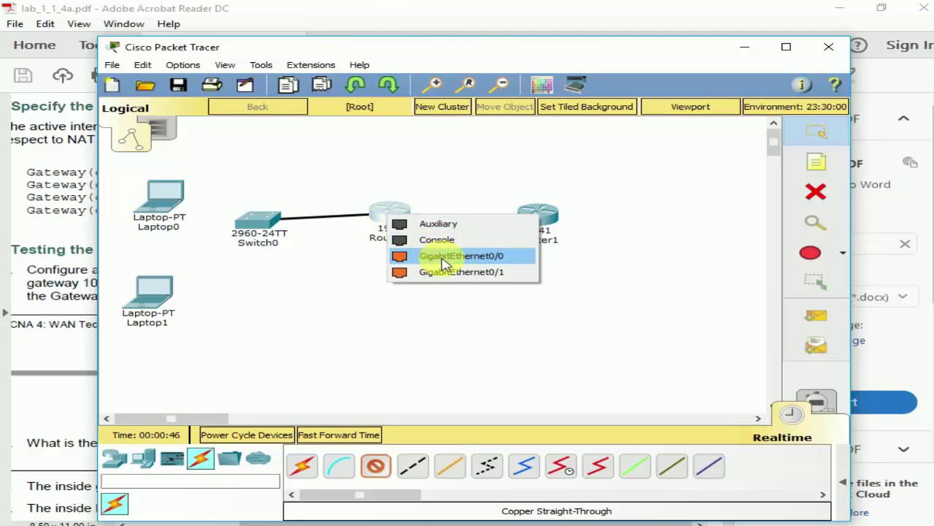
click(444, 263)
mouse_move(255, 223)
mouse_down()
mouse_move(261, 213)
mouse_move(241, 221)
mouse_up()
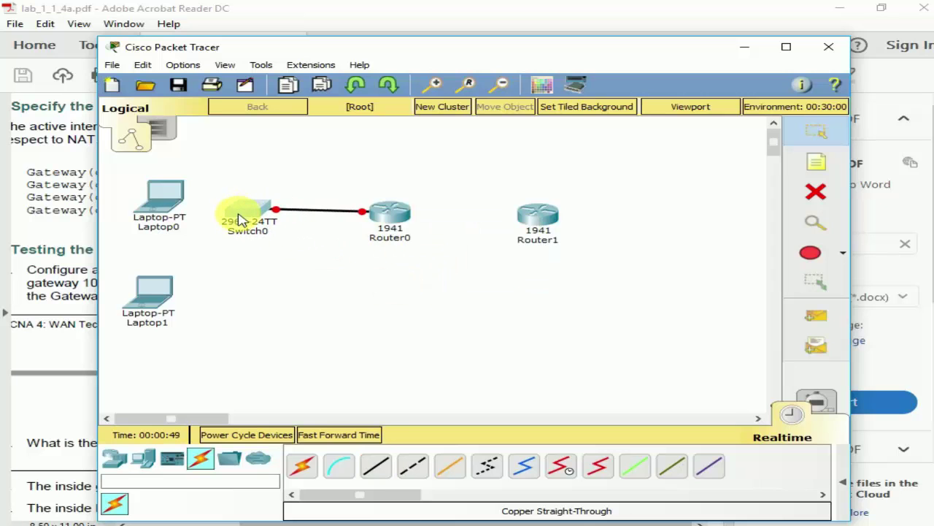
Step: Connect Router0 GigabitEthernet0/1 to Router1 GigabitEthernet0/1 with a copper cross-over cable
click(414, 465)
click(394, 219)
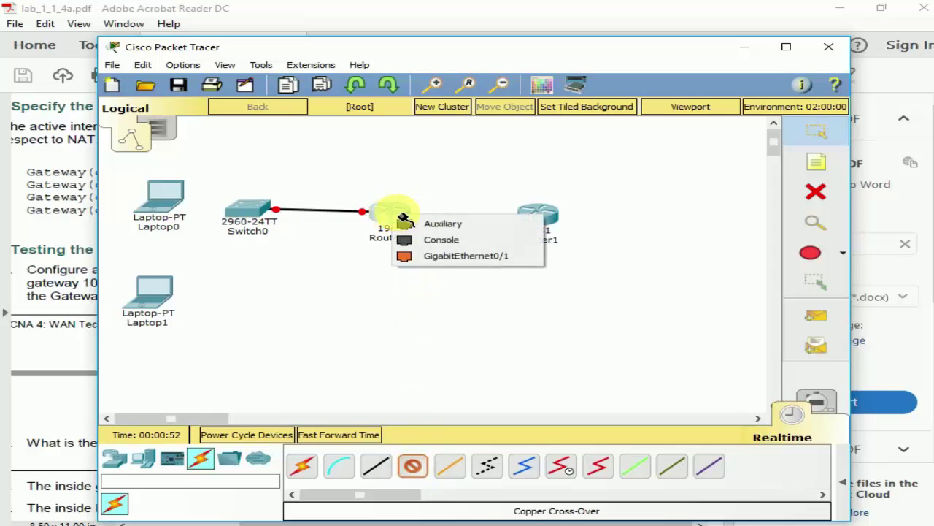
click(448, 255)
click(538, 218)
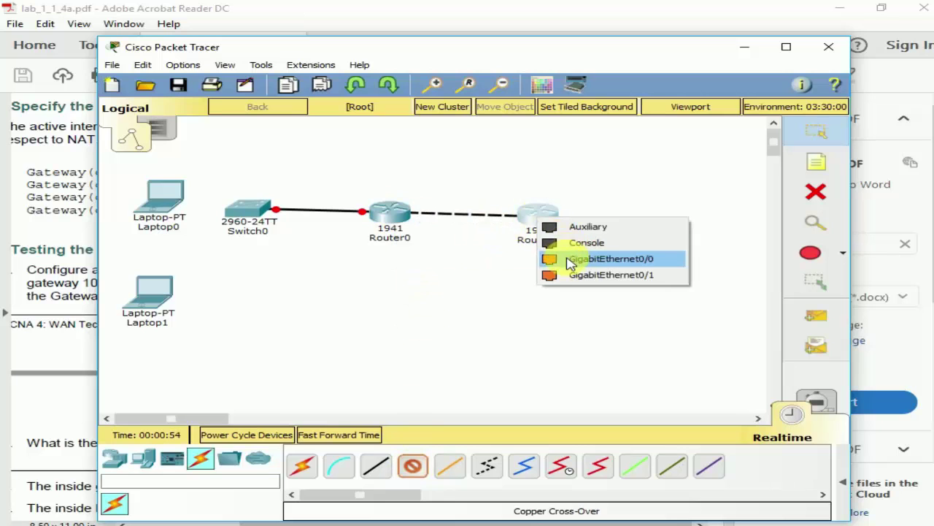
click(576, 275)
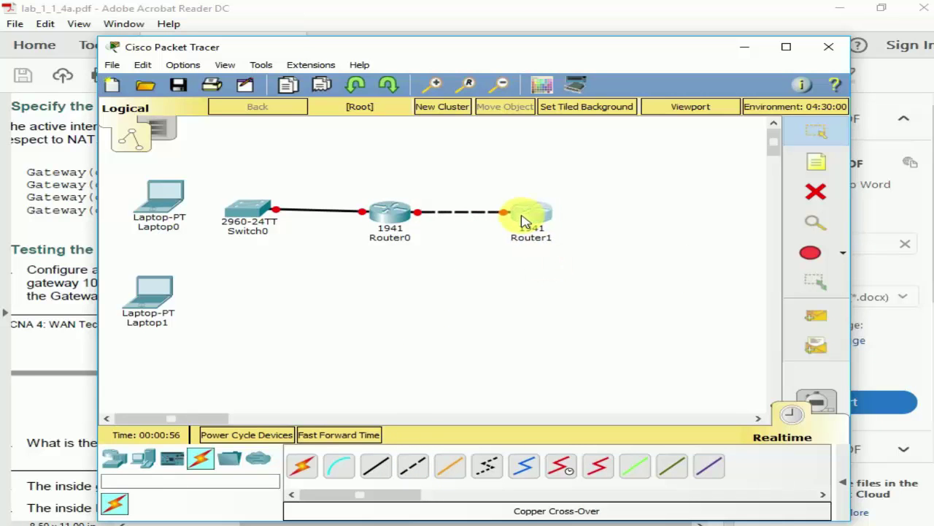
Step: Rearrange the topology by moving Router1 farther from Router0 and lowering Switch0 to between the two laptops
drag(399, 211, 398, 213)
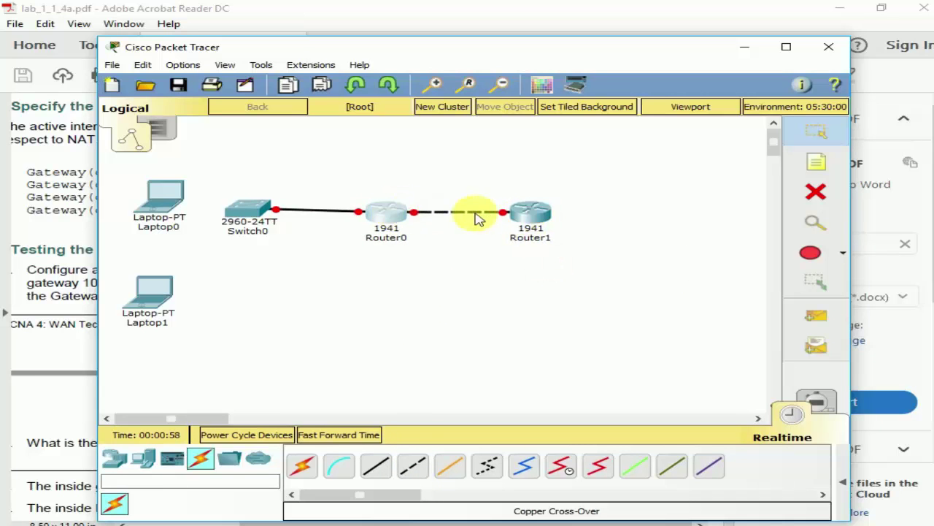
drag(551, 216, 611, 214)
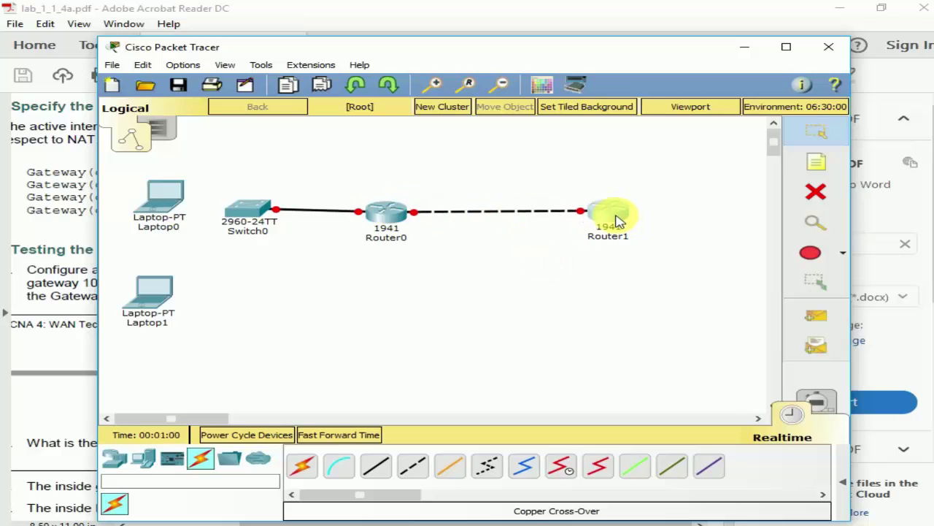
drag(249, 211, 278, 256)
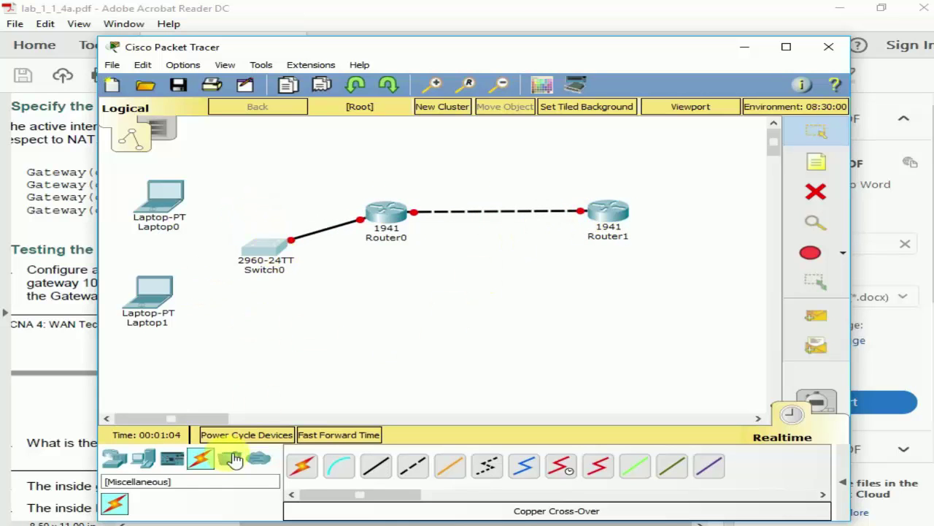
Step: Connect Laptop0 FastEthernet0 to Switch0 FastEthernet0/3 with a copper straight-through cable
click(375, 465)
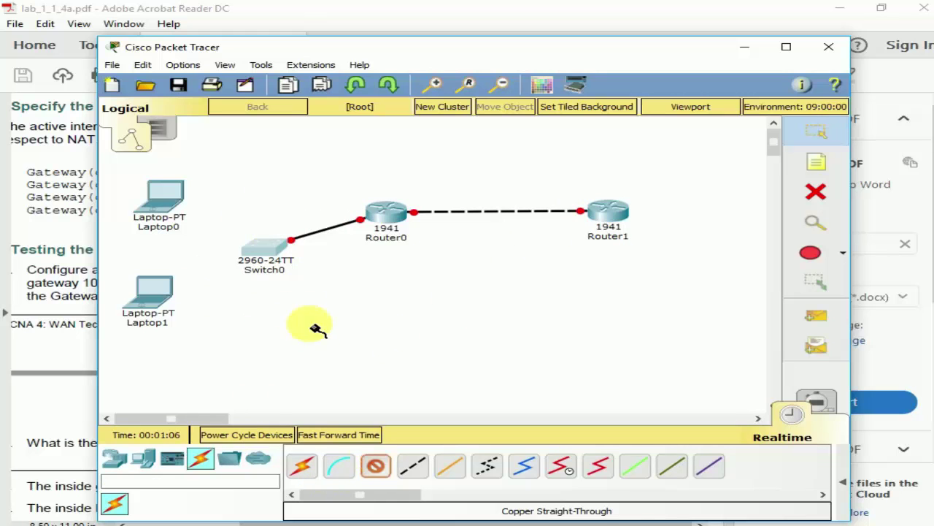
click(168, 196)
click(240, 252)
click(254, 256)
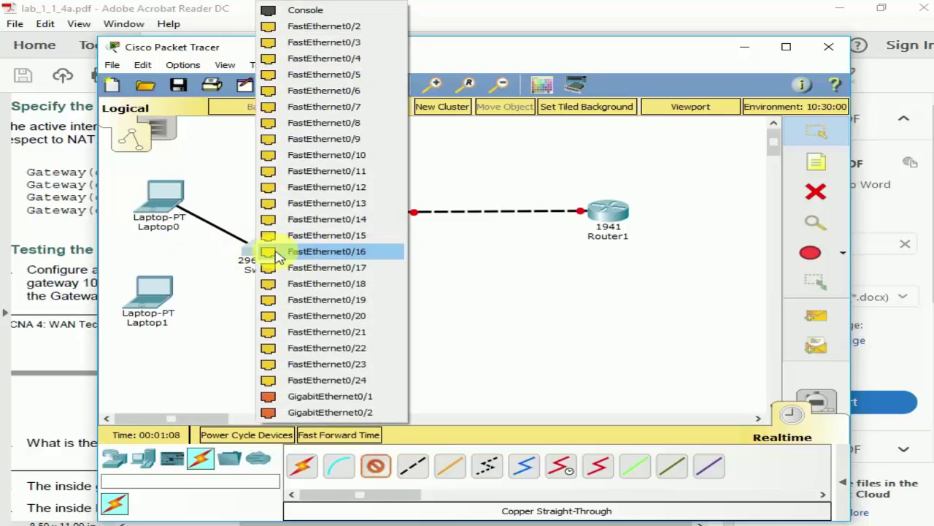
click(365, 39)
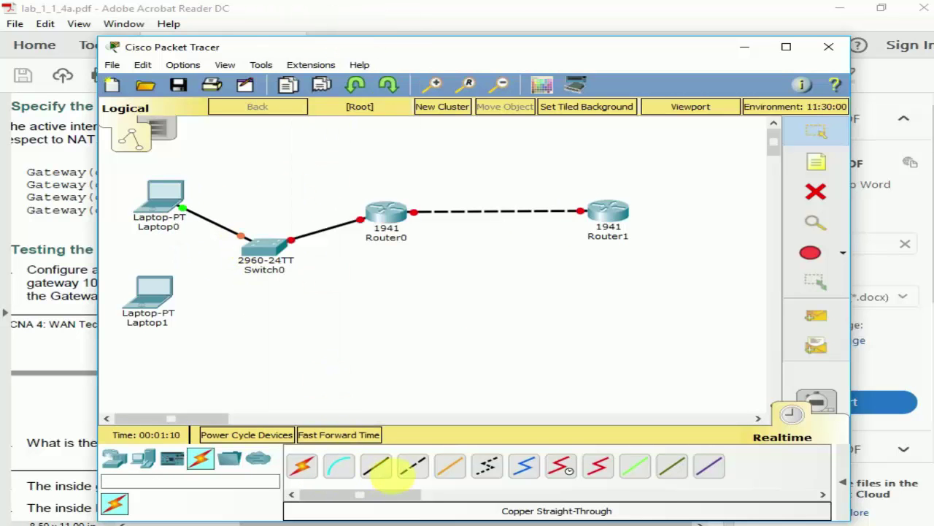
Step: Connect Switch0 FastEthernet0/2 to Laptop1 FastEthernet0 with a copper straight-through cable, and move Laptop1 slightly lower beneath Laptop0
click(376, 465)
click(259, 268)
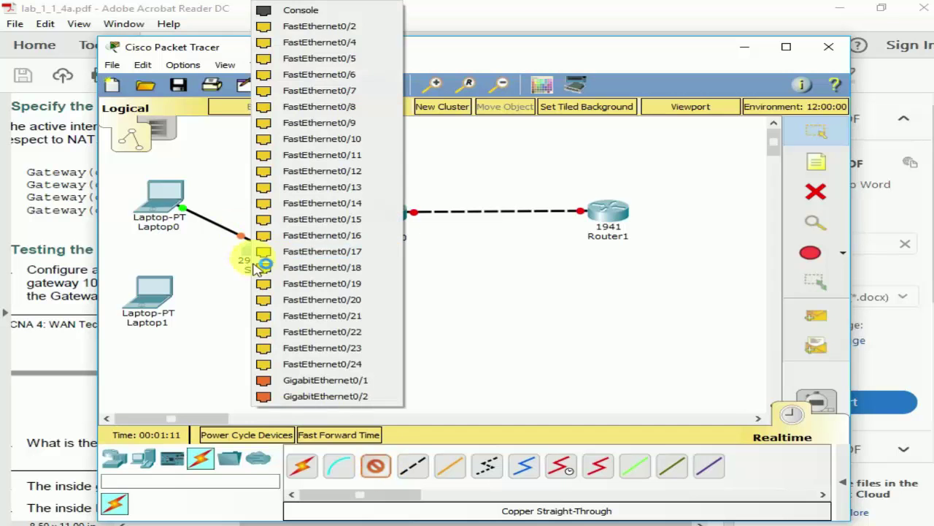
click(314, 26)
click(148, 311)
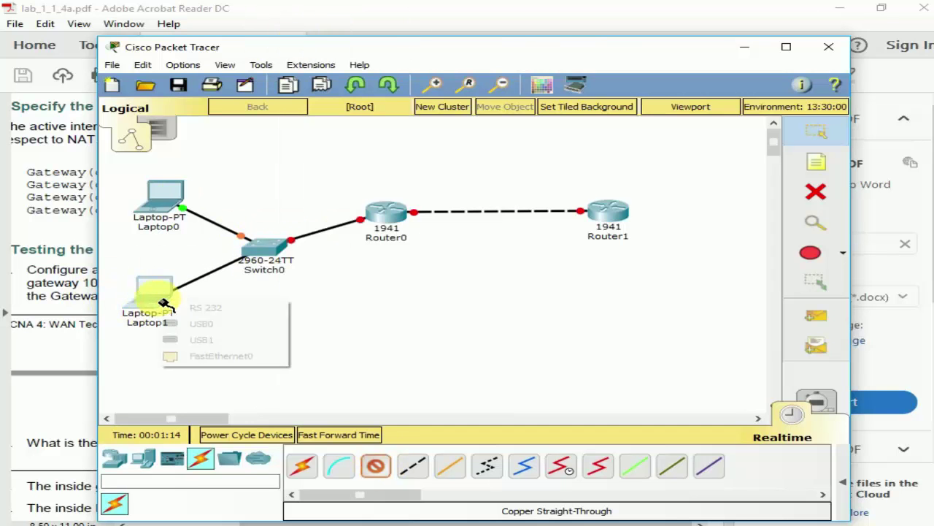
click(246, 357)
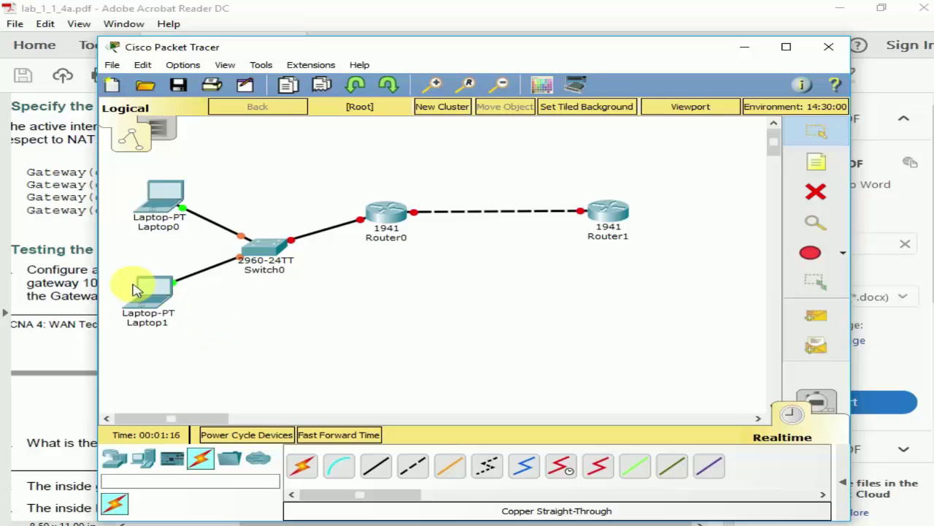
drag(146, 290, 162, 316)
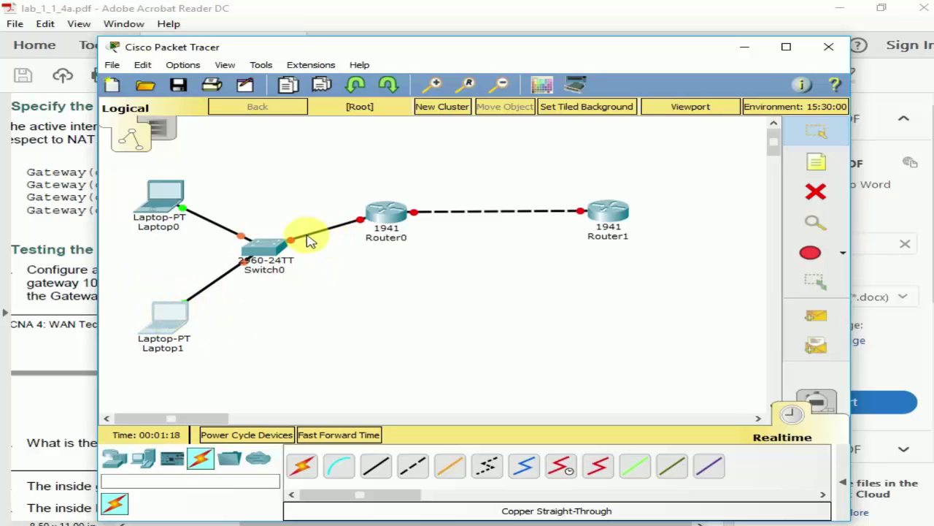
Step: Add network notes reading 10.10.10.0/24 above Switch0 and 199.99.9.16/30 on the link between Router0 and Router1
click(818, 165)
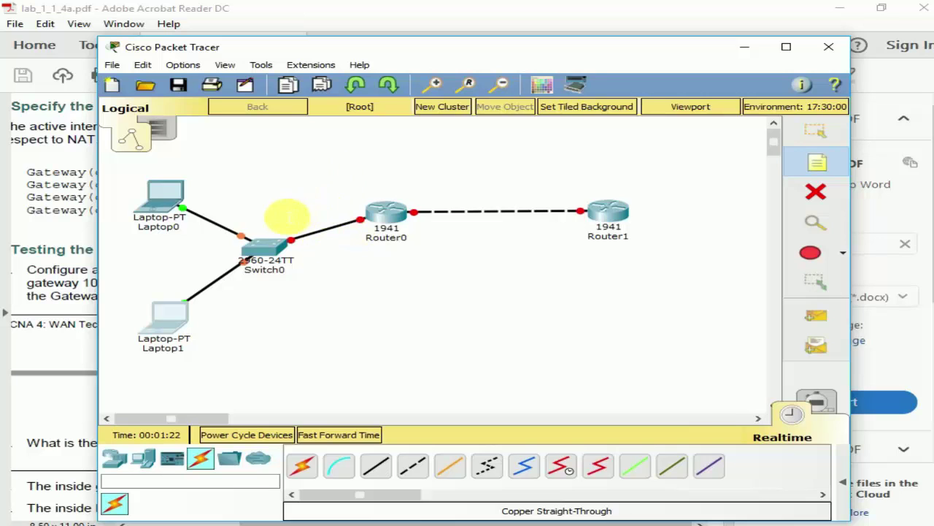
click(206, 208)
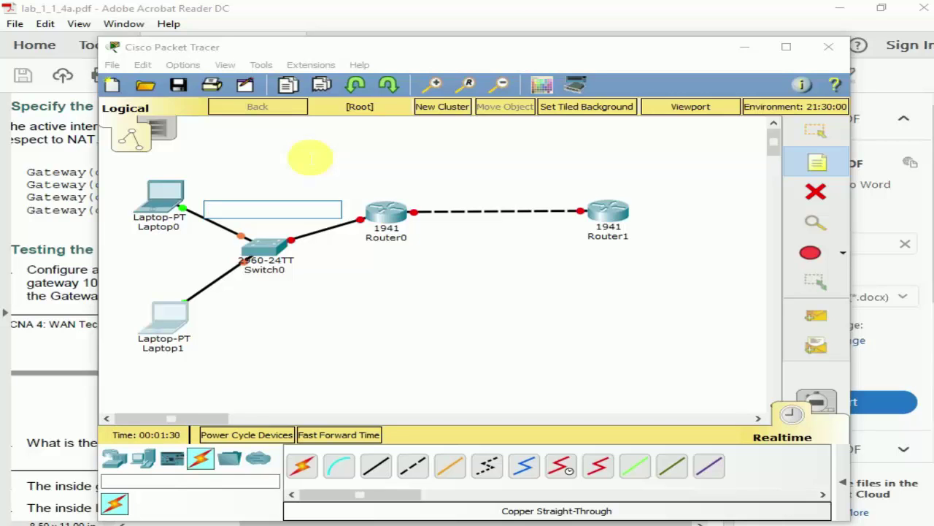
text(10.10.10.0/24)
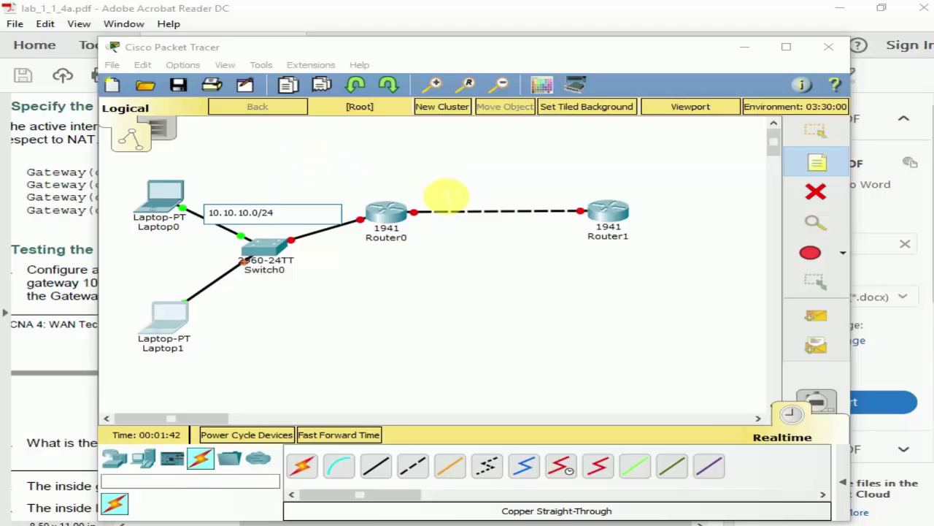
click(452, 210)
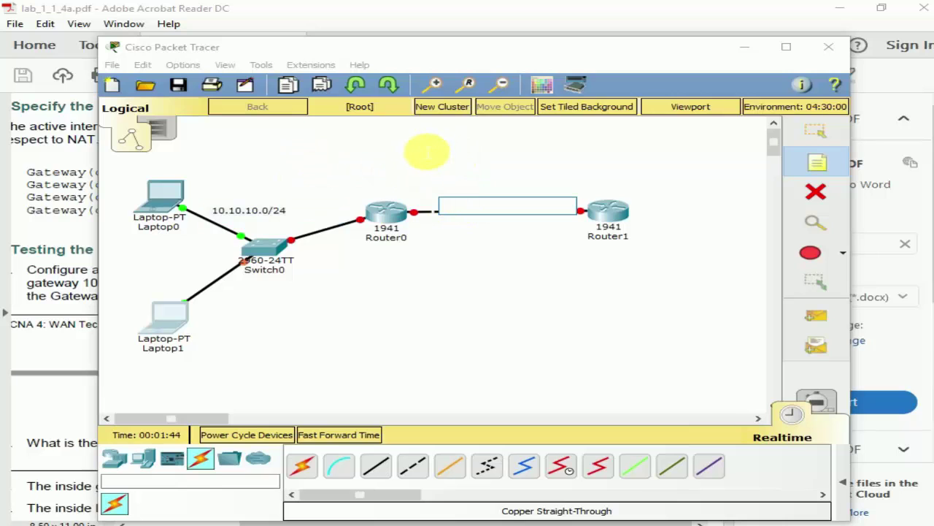
text(199.99.9.16/30)
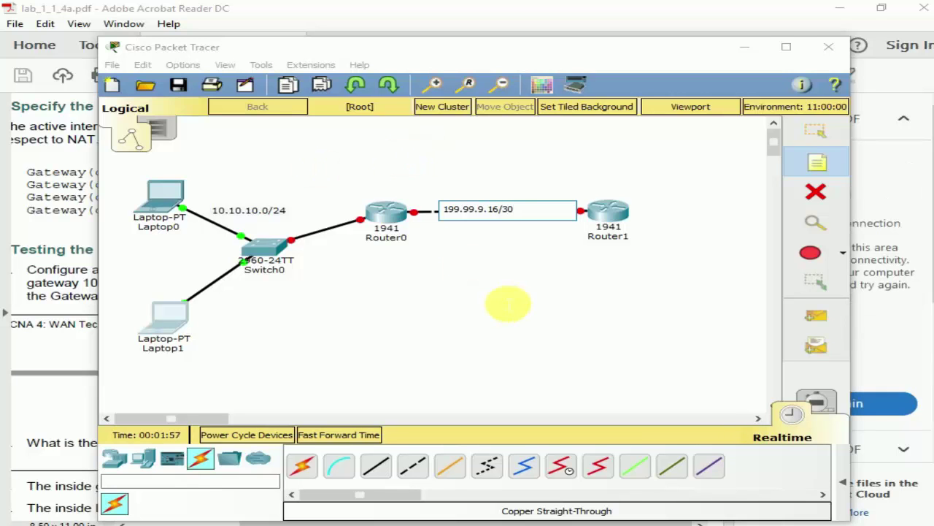
Step: Finish the 199.99.9.16/30 note and add a .17 note at Router0's end of the link to Router1
click(502, 304)
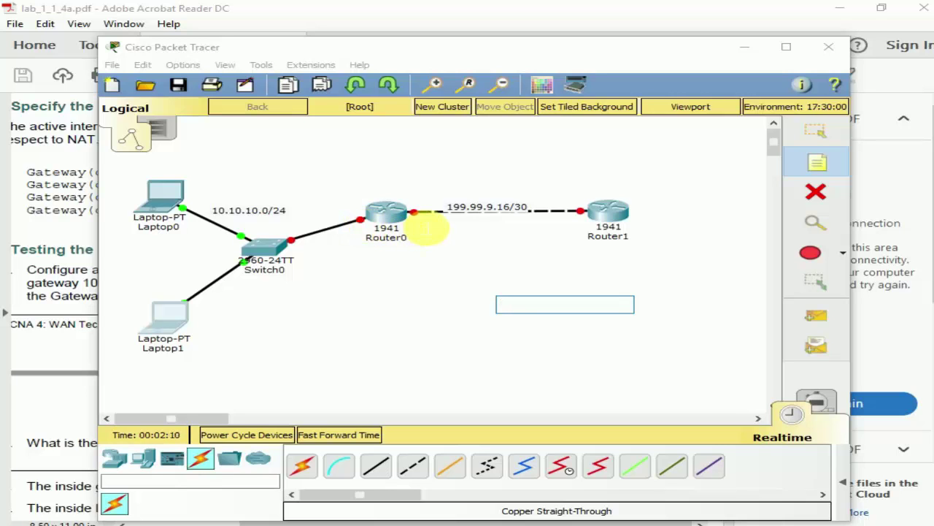
click(407, 201)
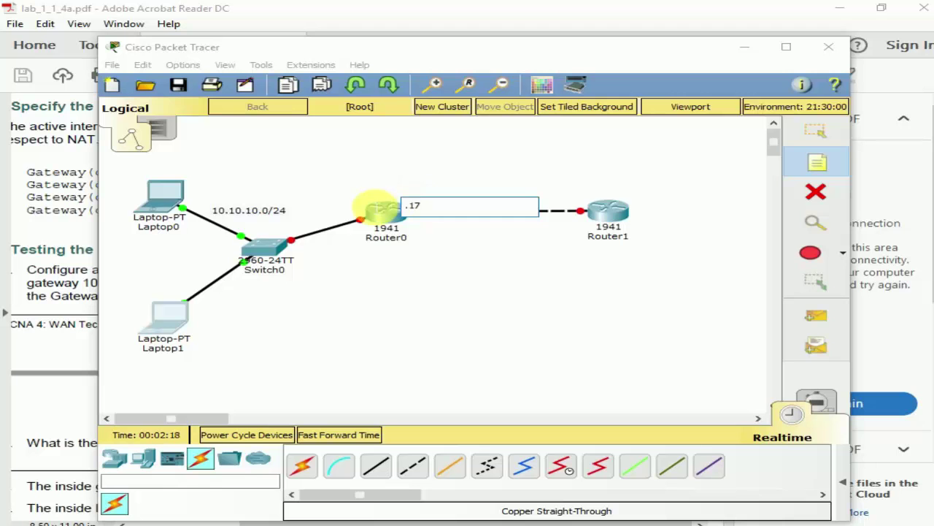
Step: Check the route commands in lab_1_1_4a.pdf, and in Packet Tracer move the .17 note to Router1's end of the link
key(alt+Tab)
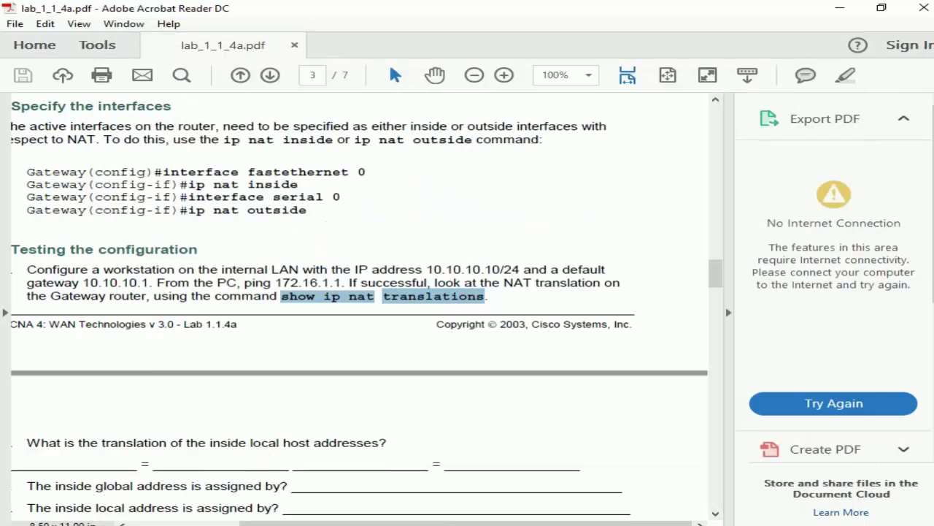
scroll(453, 429, up, 10)
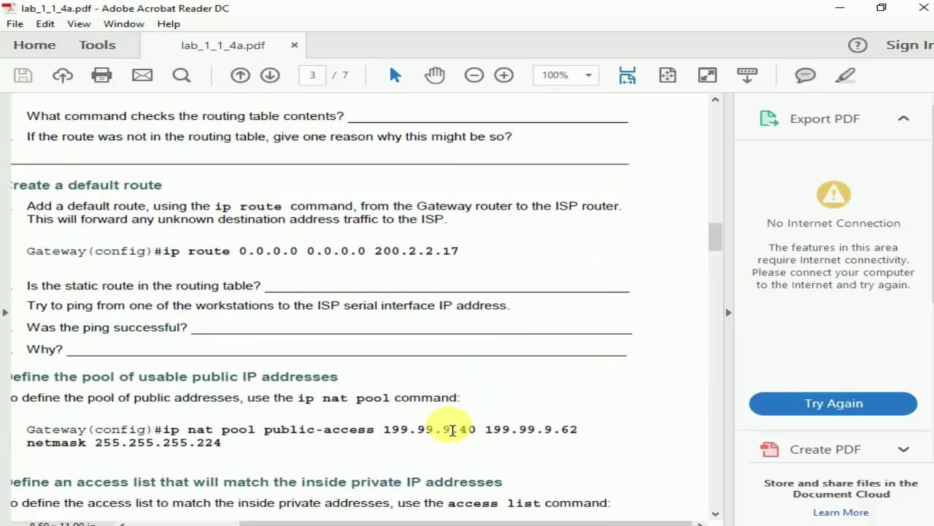
scroll(453, 429, up, 3)
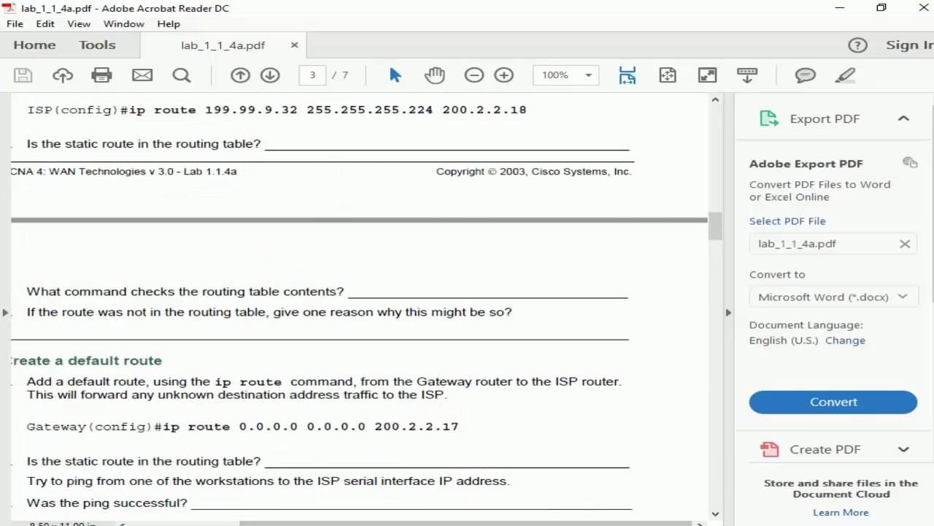
key(alt+Tab)
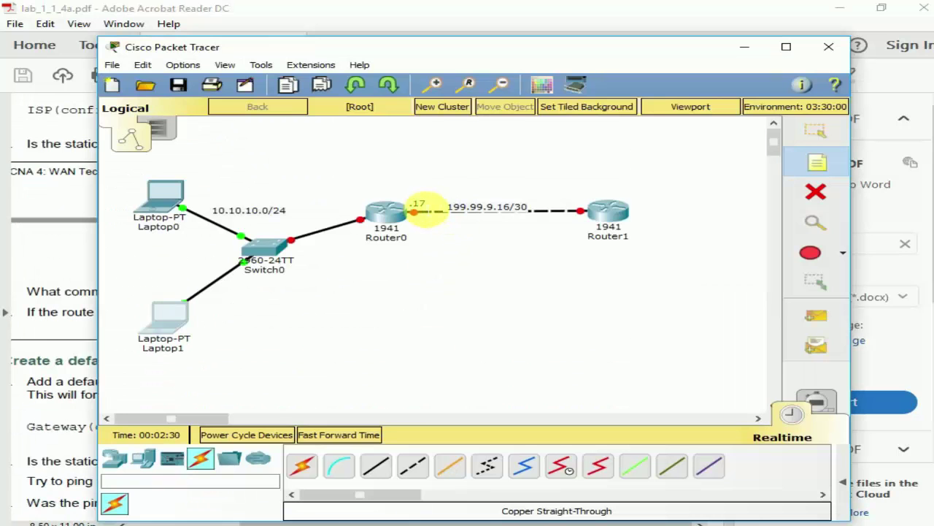
double_click(423, 208)
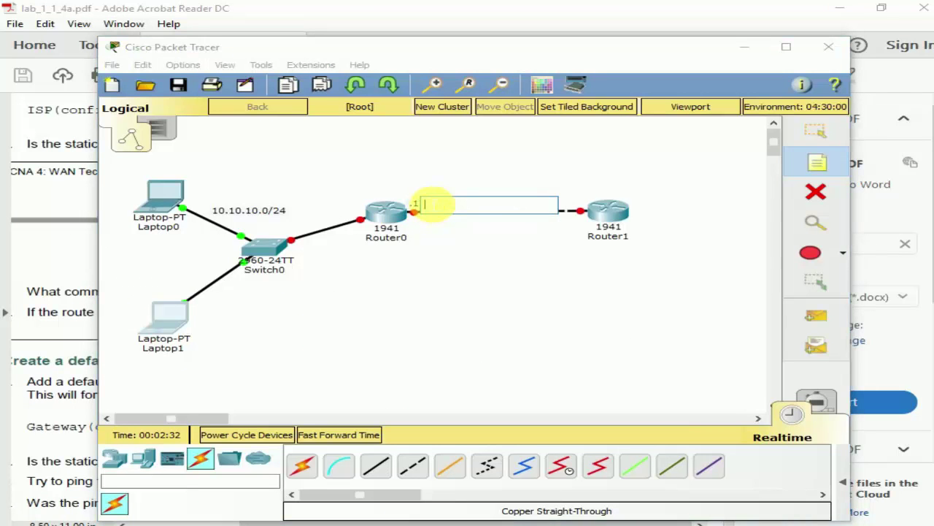
click(814, 159)
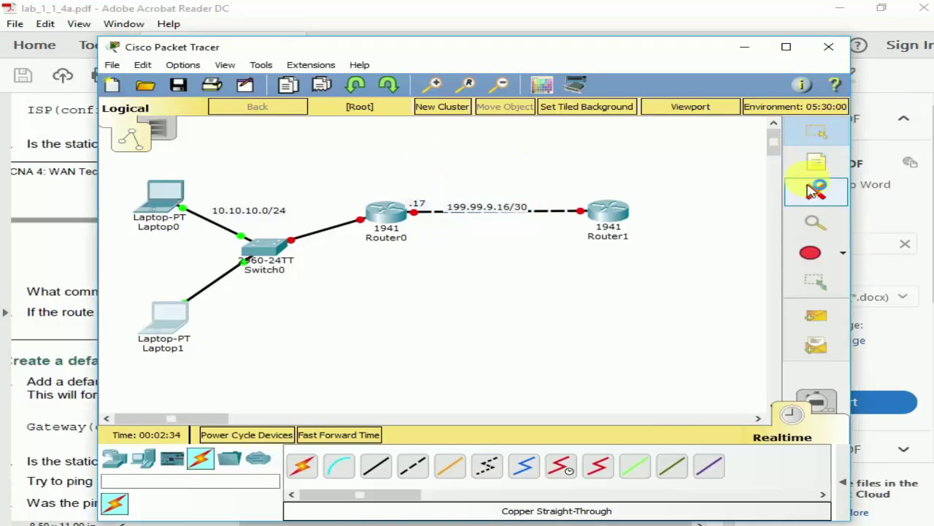
drag(418, 204, 588, 200)
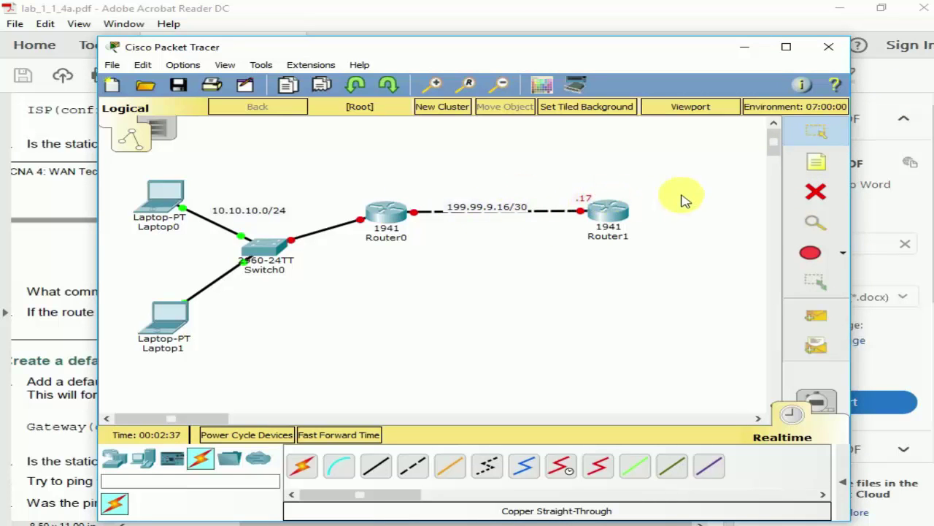
Step: Add a .18 note at Router0's end of the link to Router1 and position it just above the connection
click(796, 162)
click(409, 208)
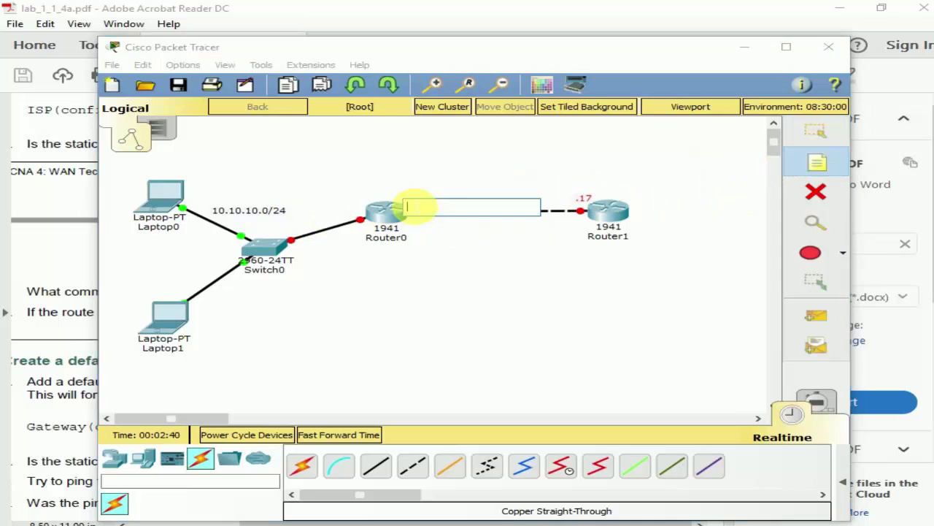
text(.18)
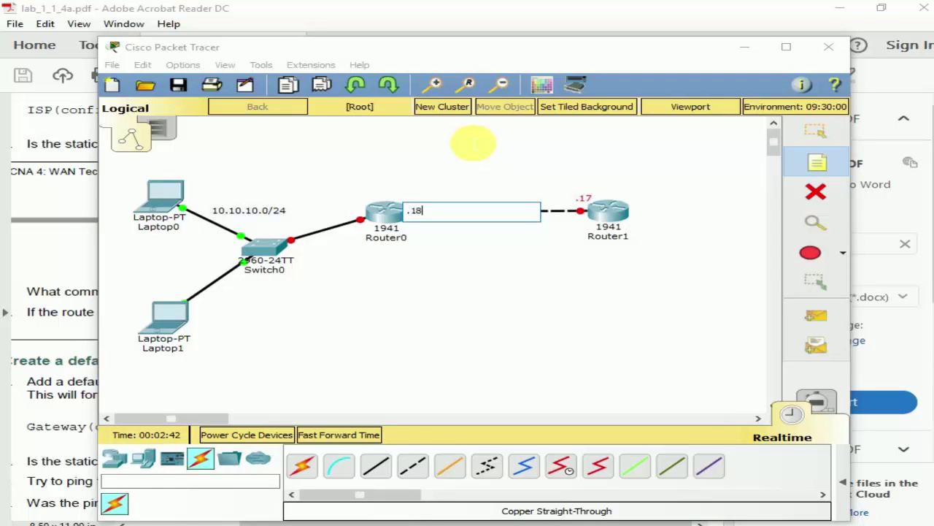
click(424, 286)
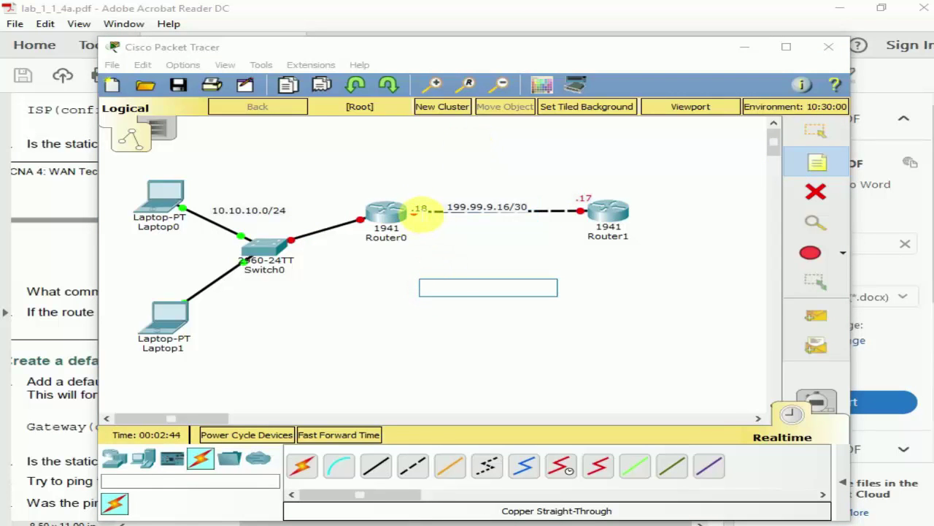
click(816, 131)
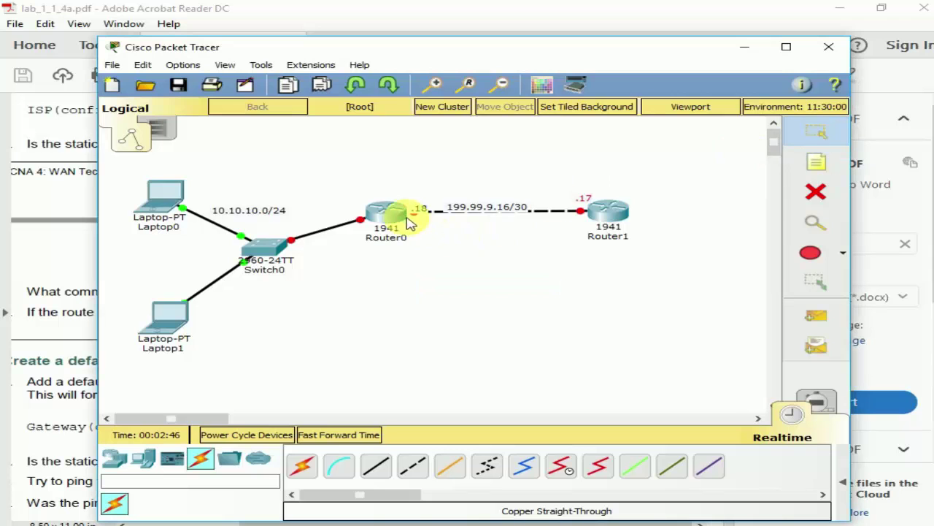
drag(411, 210, 411, 207)
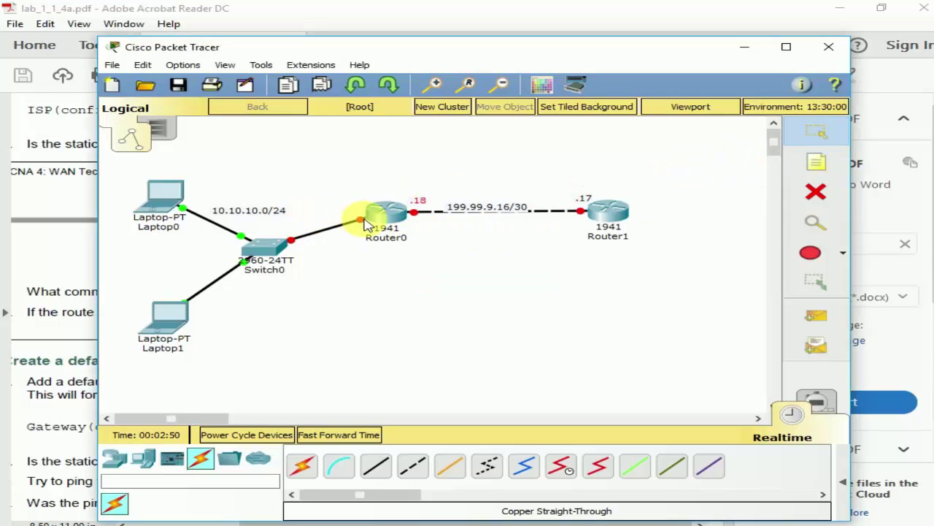
Step: Label Router0's switch-facing interface with a .1 note and Switch0 with a .2 note
click(817, 164)
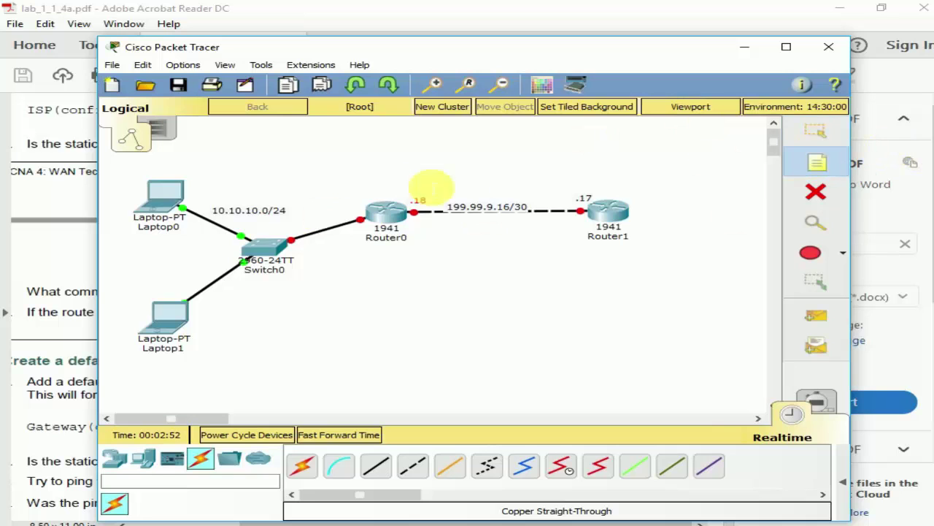
click(362, 213)
text(.1)
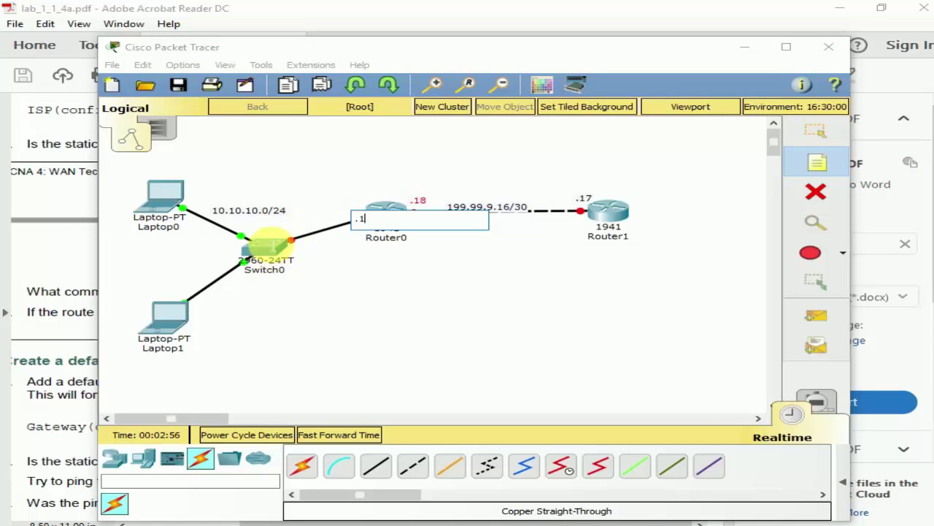
click(263, 232)
text(.2)
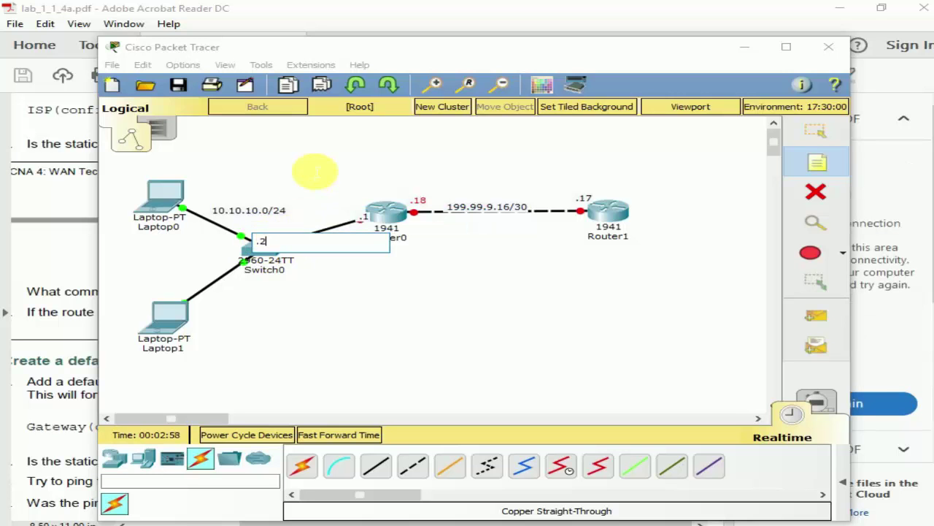
Step: Label Laptop0 with a .10 note and Laptop1 with a .11/24 note
click(159, 196)
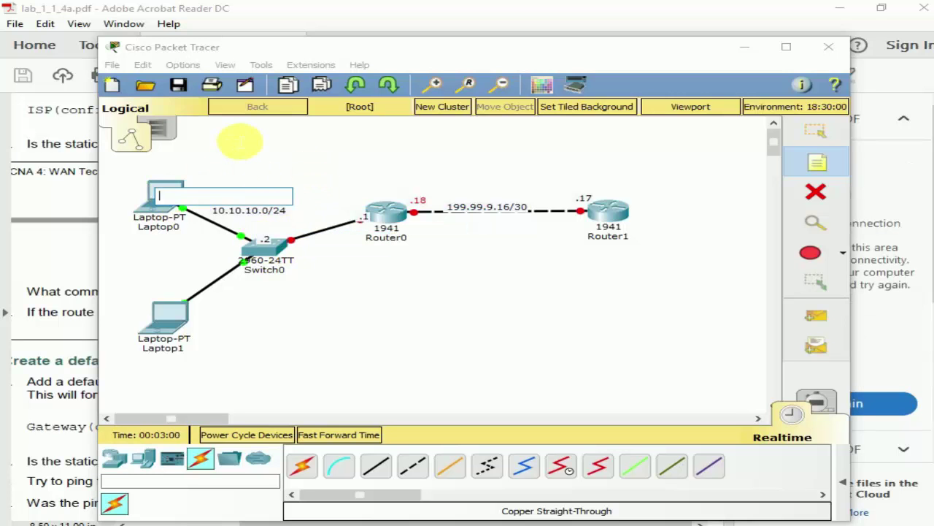
text(.)
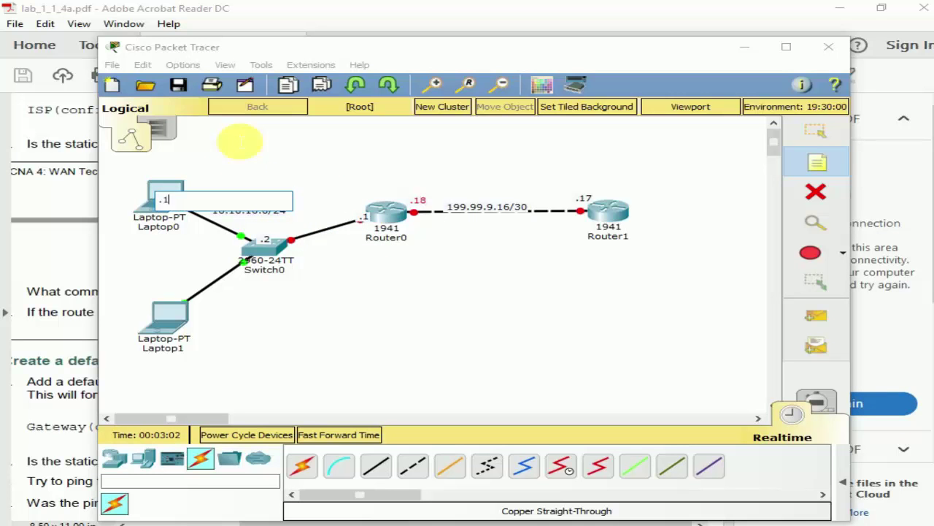
text(10)
click(174, 299)
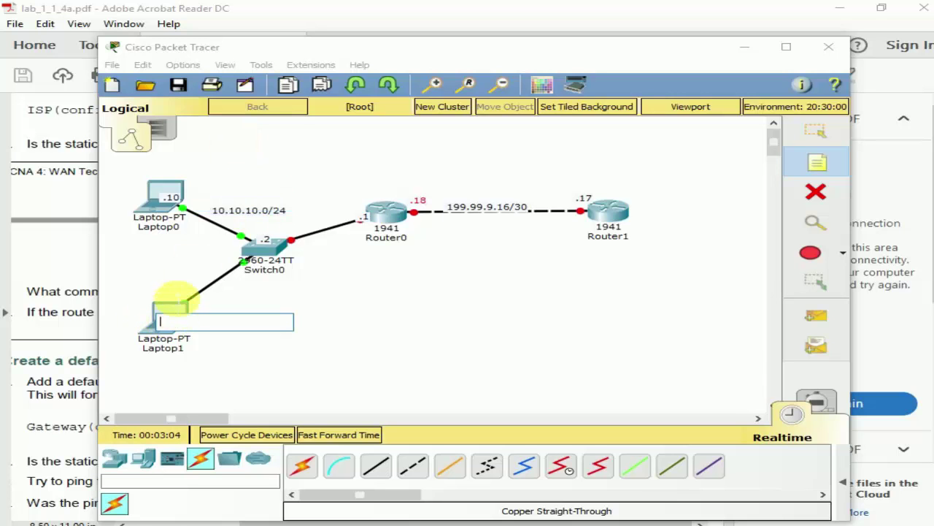
text(.11)
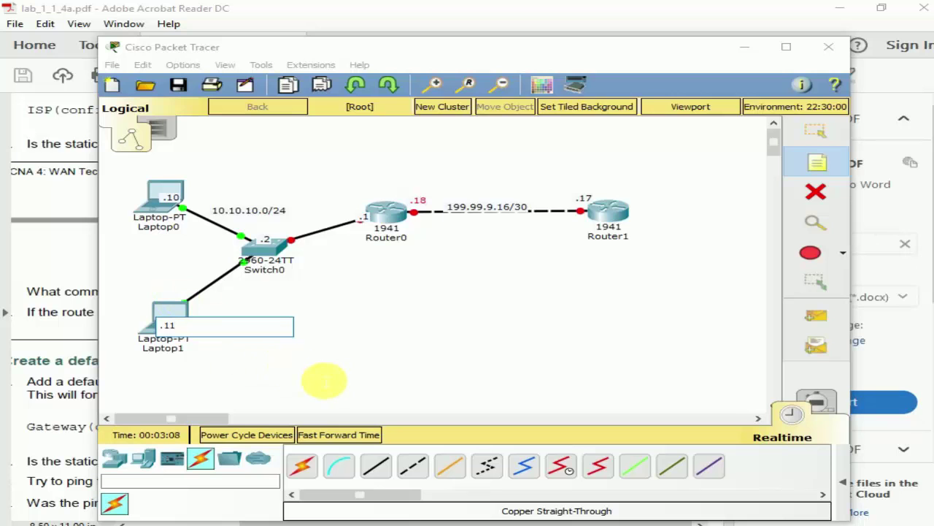
text(/24)
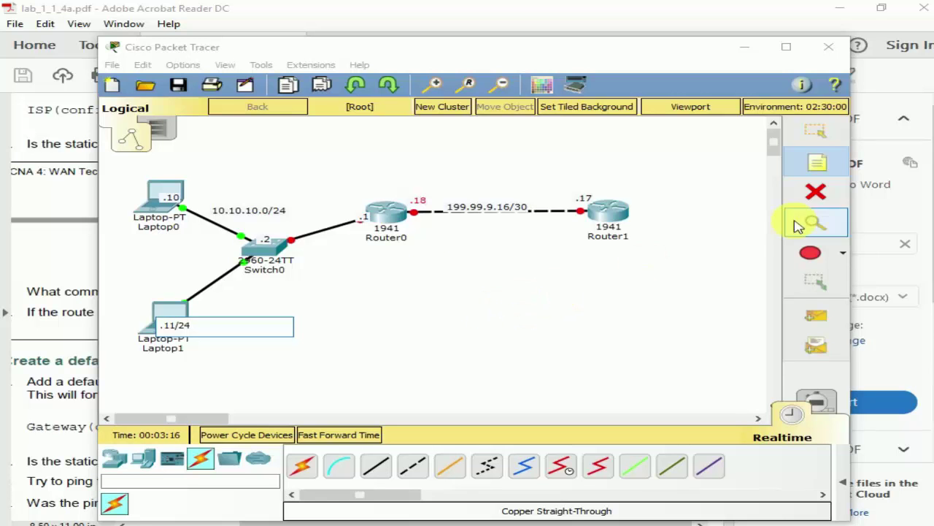
Step: Add a note reading "Nat Address range :" below Router0
click(828, 162)
click(354, 267)
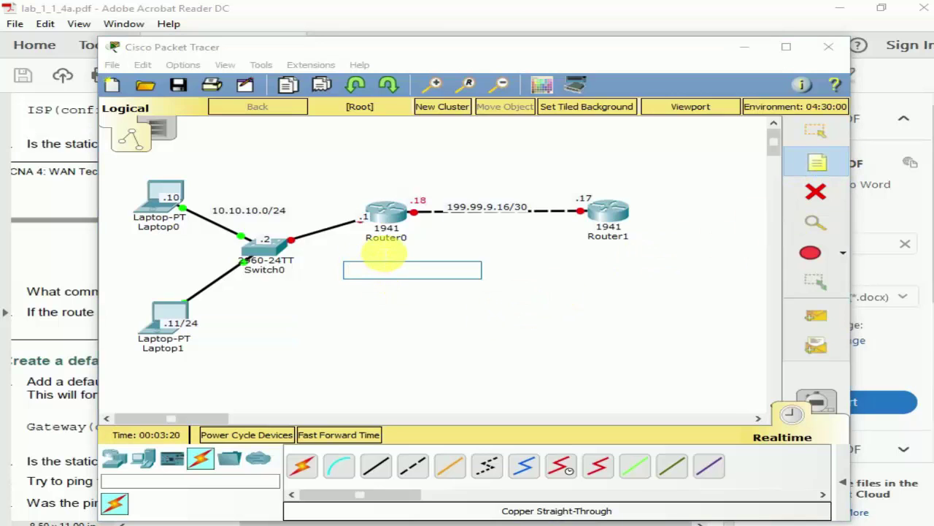
text(Nat)
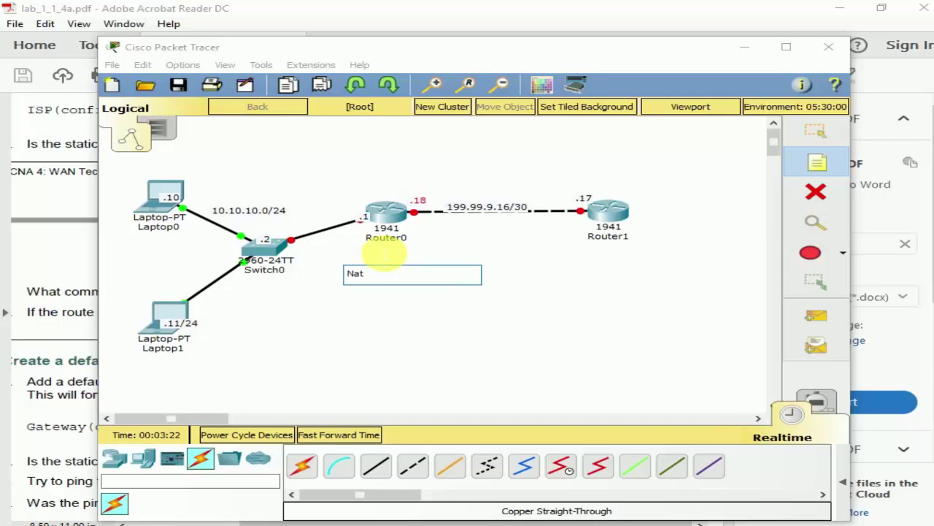
text( Address range :)
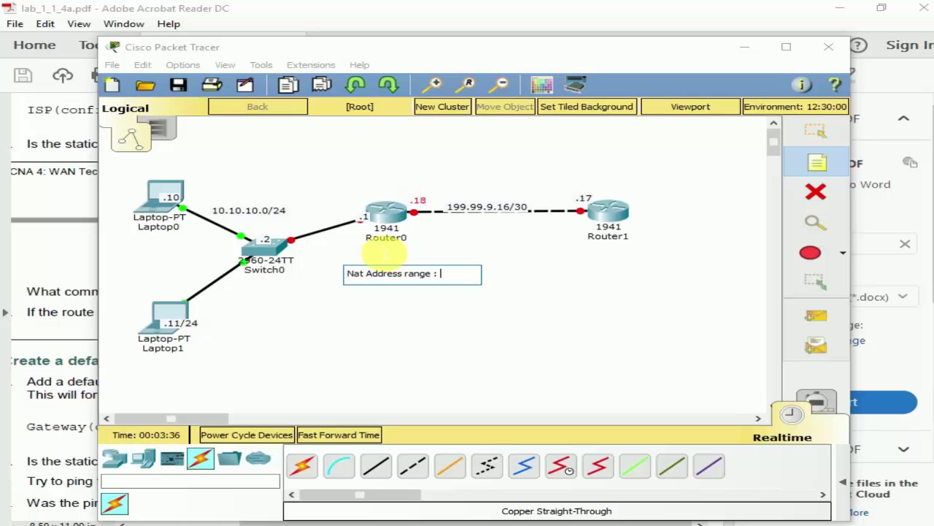
Step: Check the static route and NAT pool addresses in lab_1_1_4a.pdf, and move the 199.99.9.16/30 note beside the "Nat Address range :" label
click(383, 522)
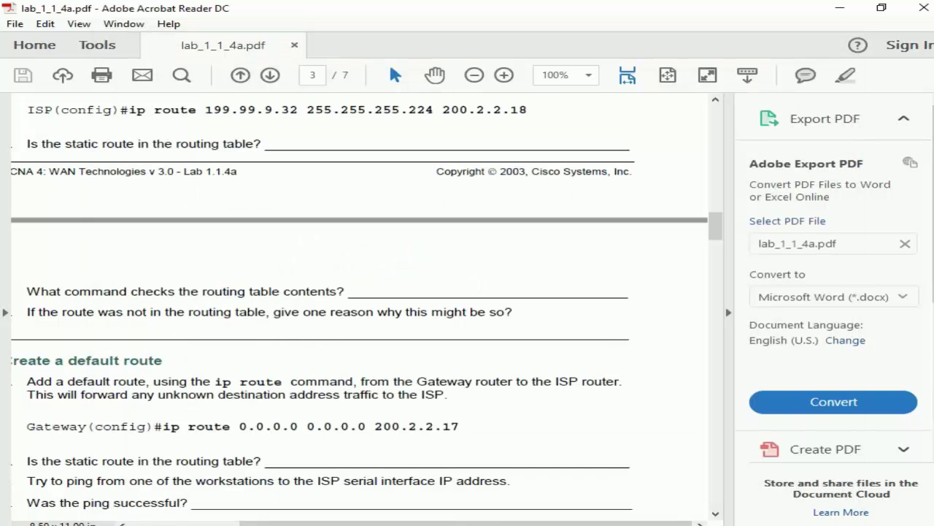
scroll(359, 491, up, 2)
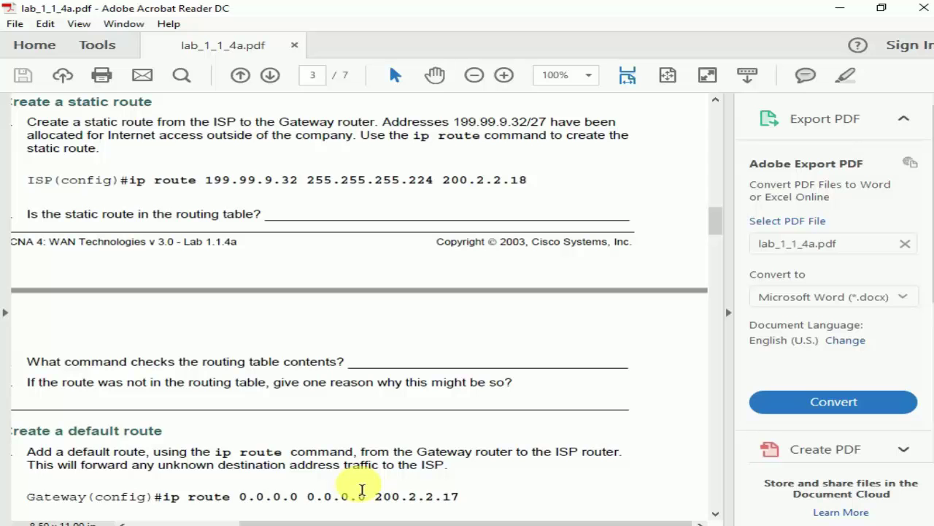
scroll(362, 489, down, 7)
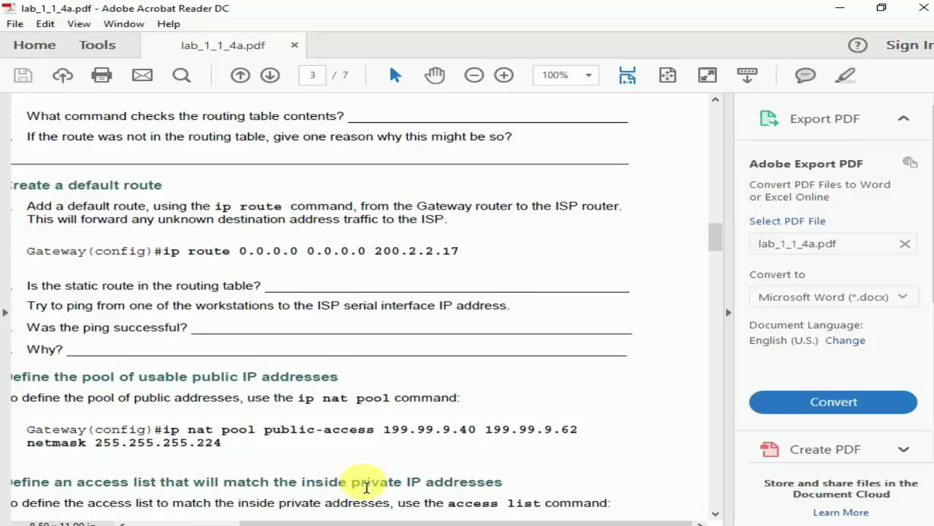
scroll(368, 484, up, 5)
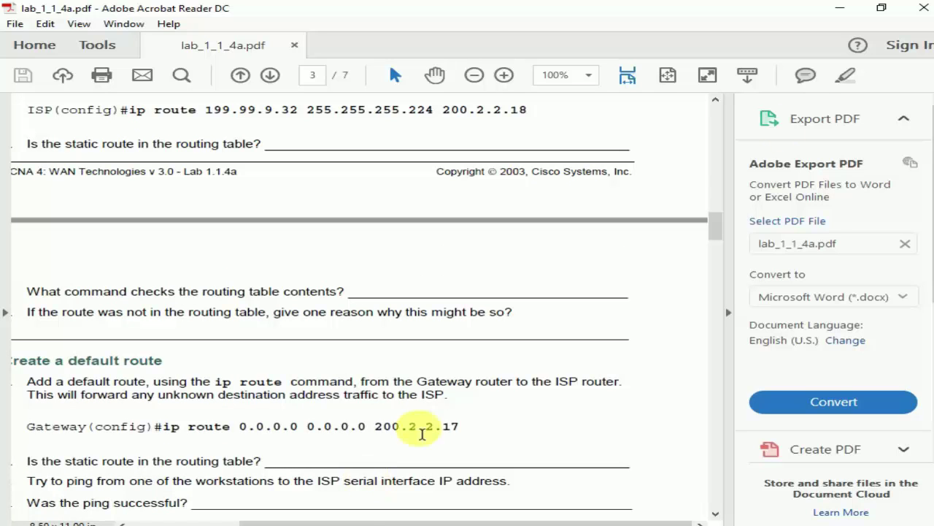
click(843, 10)
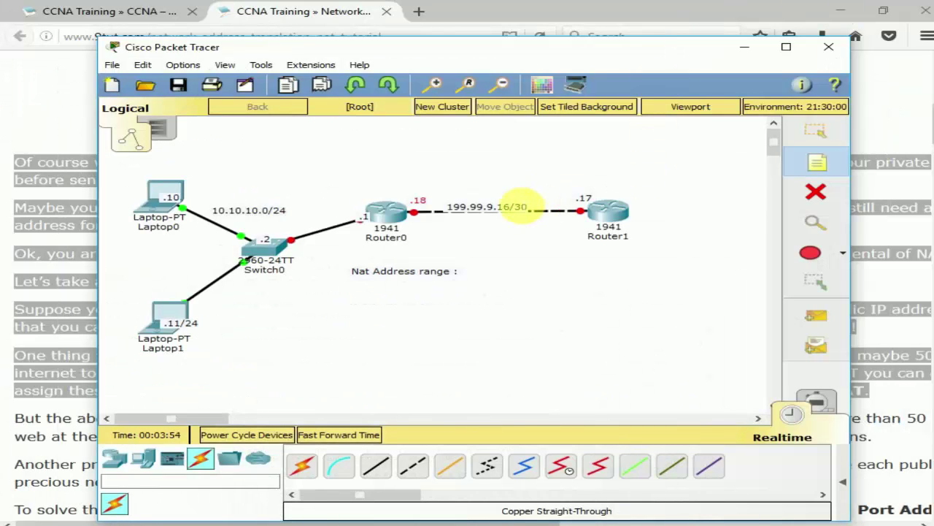
click(818, 131)
drag(494, 212, 511, 276)
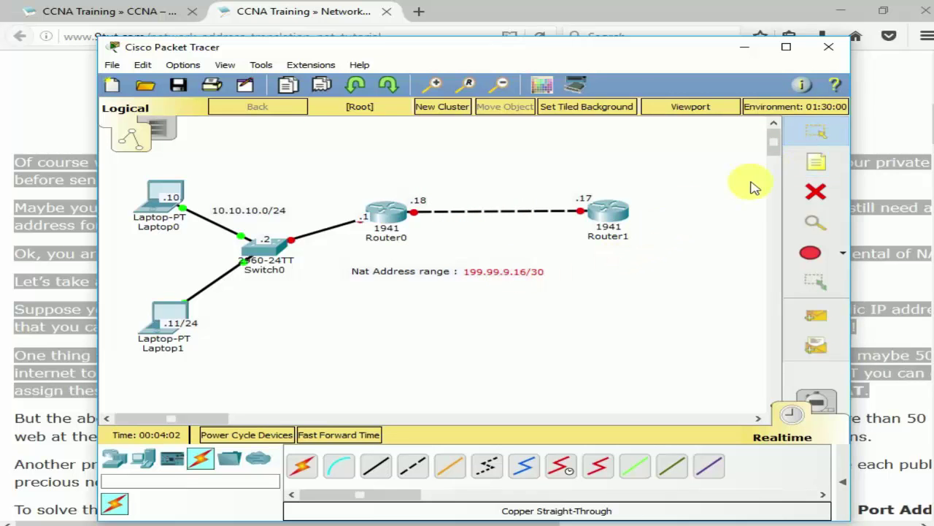
click(817, 162)
click(533, 277)
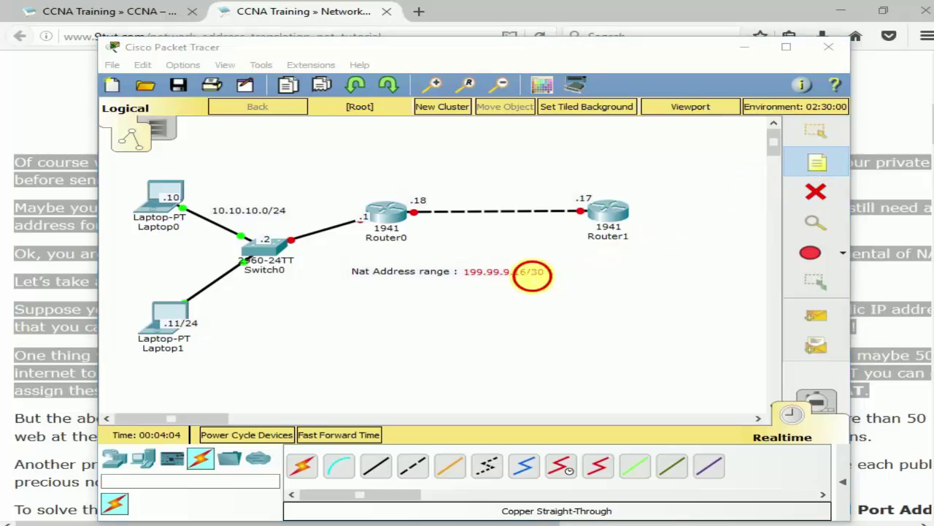
click(480, 275)
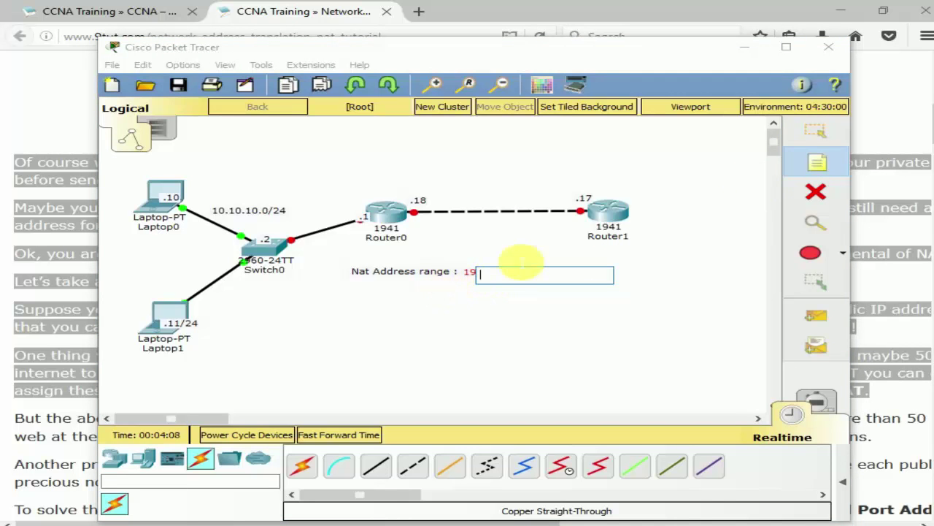
Step: Change the NAT address range note below Router0 to 199.99.9.32/27
click(817, 131)
double_click(518, 272)
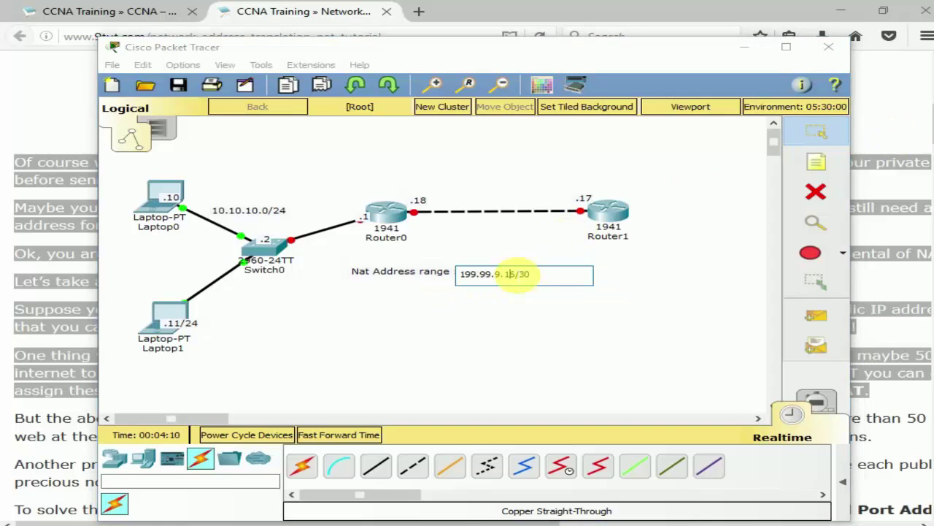
key(BackSpace)
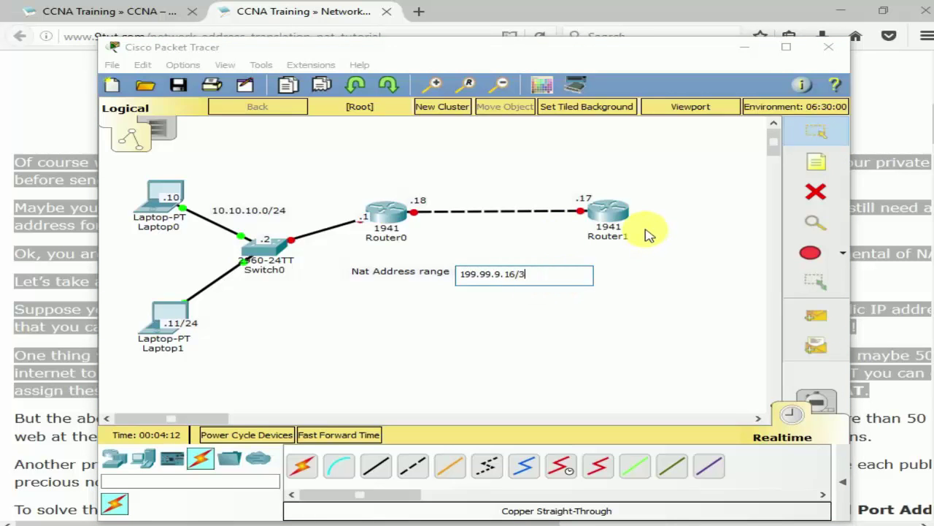
key(BackSpace)
text(2)
key(BackSpace)
key(BackSpace)
text(32)
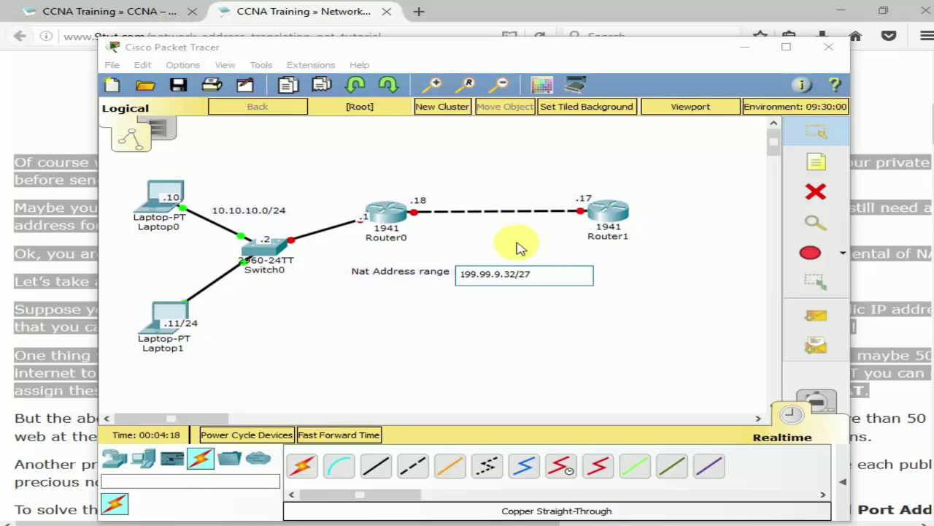
click(475, 342)
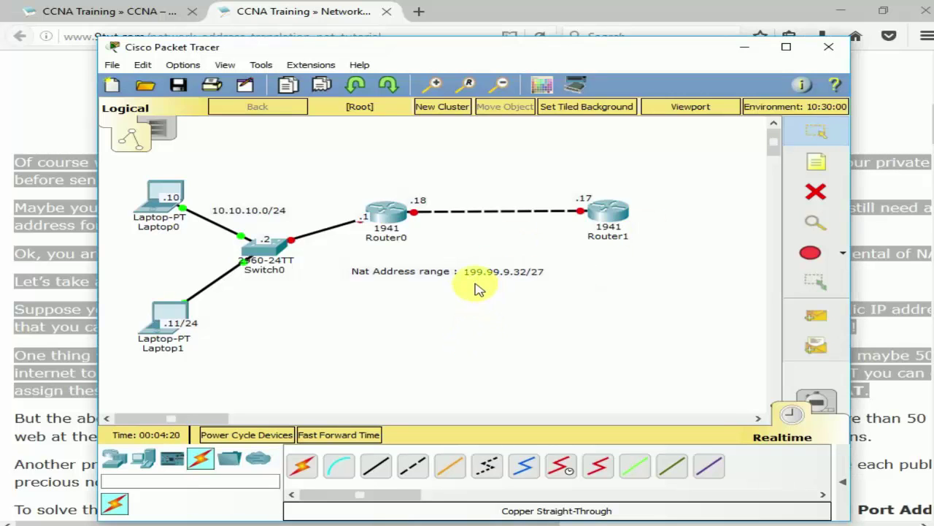
Step: Add a network address note reading 200.2.2.0/30 on the link between Router0 and Router1
click(816, 161)
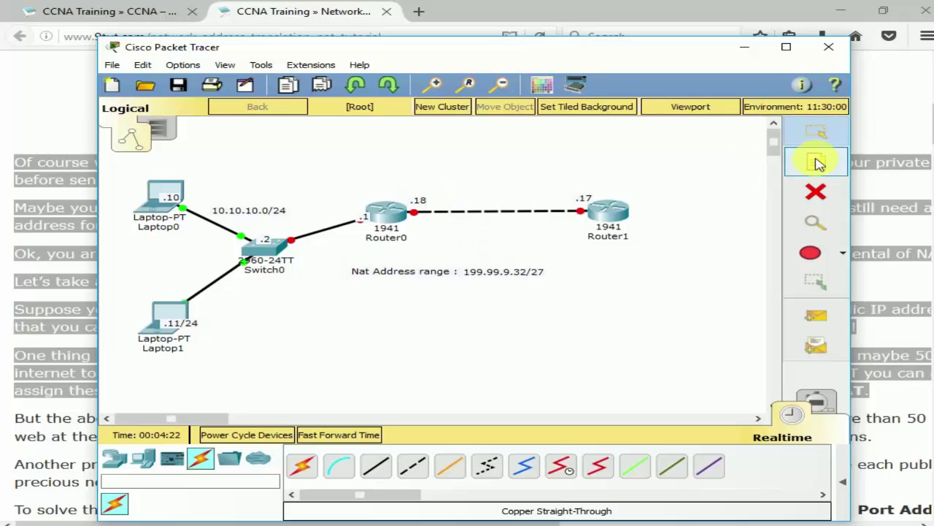
click(454, 204)
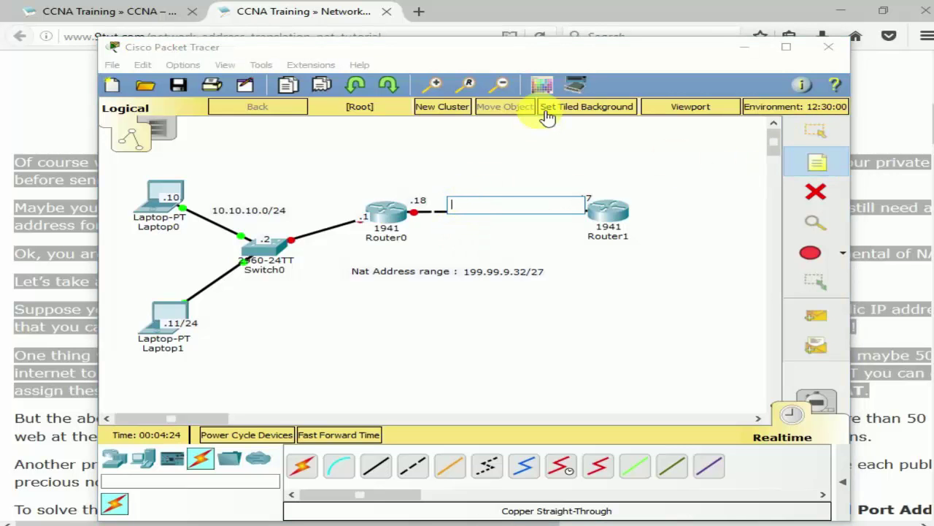
text(20)
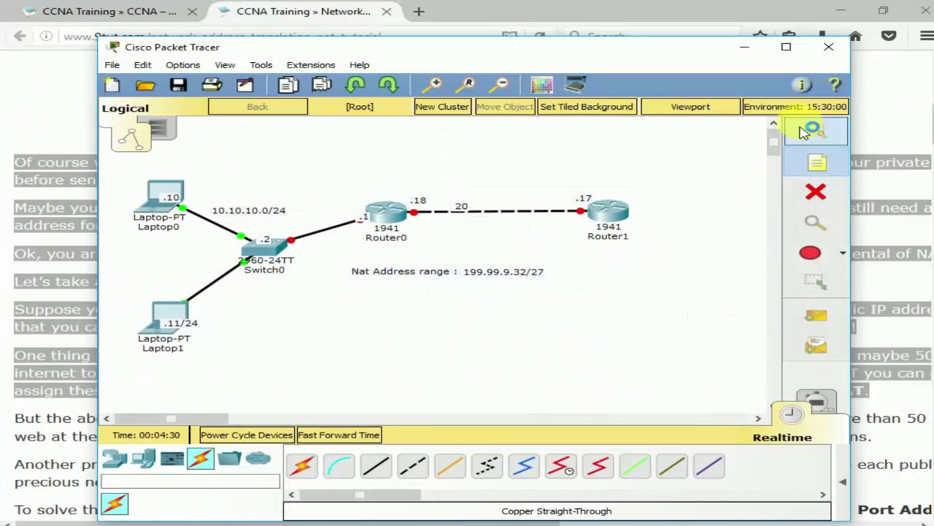
click(818, 131)
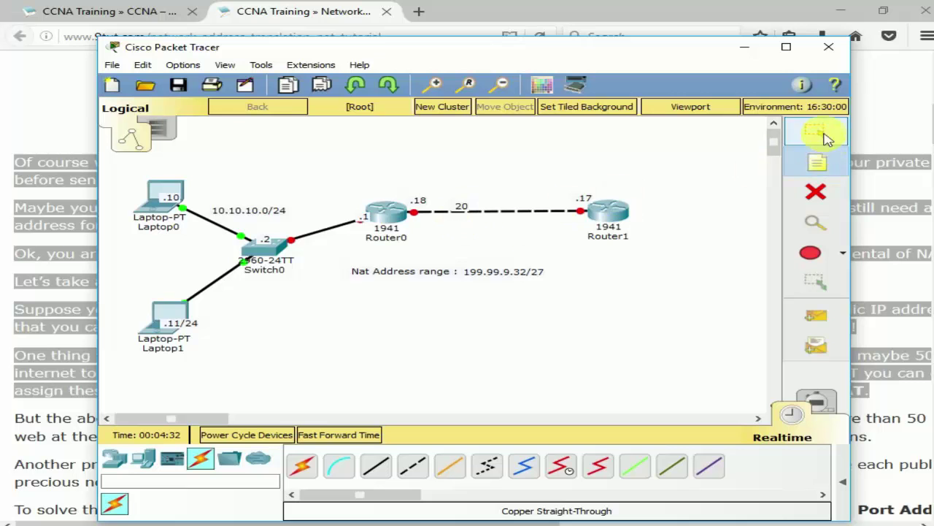
double_click(461, 212)
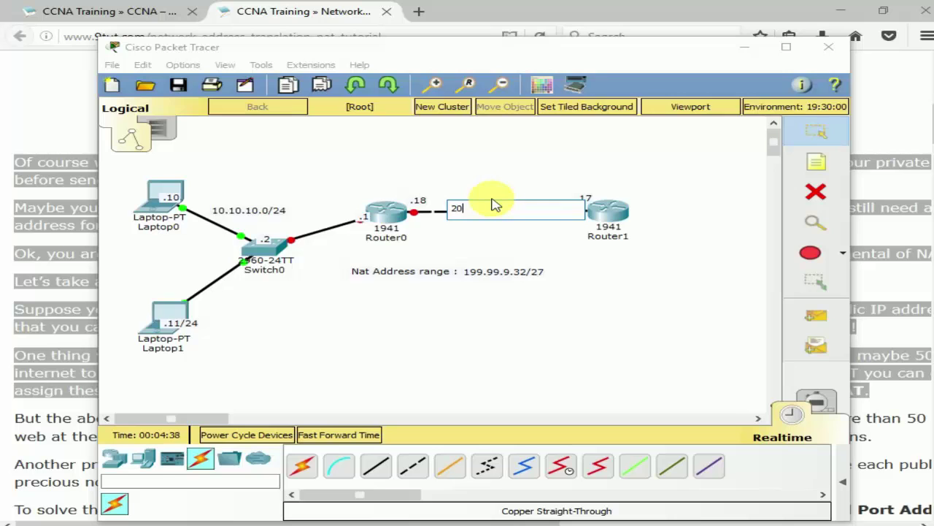
text(0.2.2.16/)
text(30)
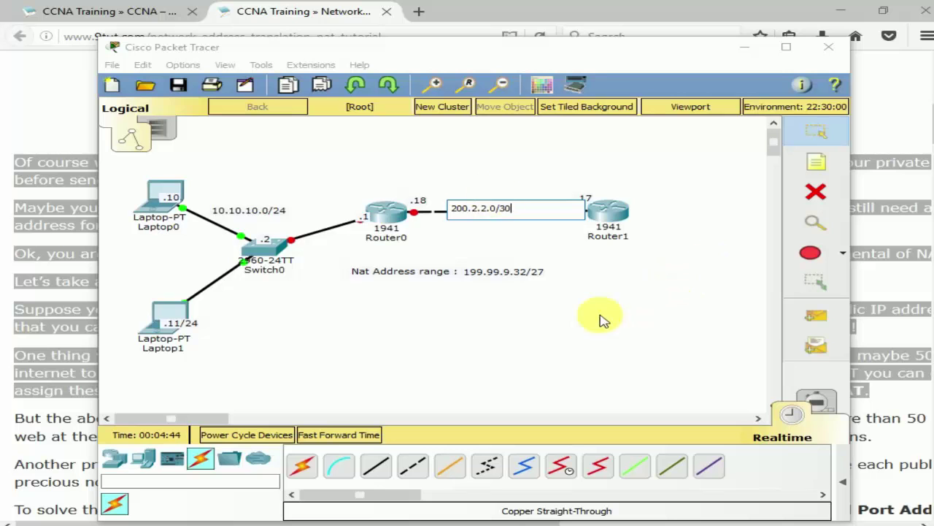
click(537, 305)
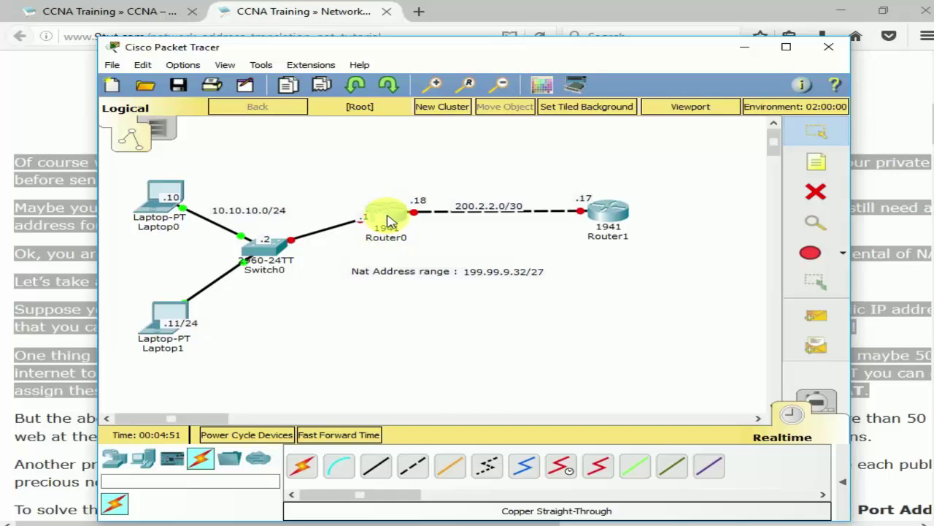
Step: Open Router0's command line, decline the initial configuration dialog with no, and enter global configuration mode
click(387, 219)
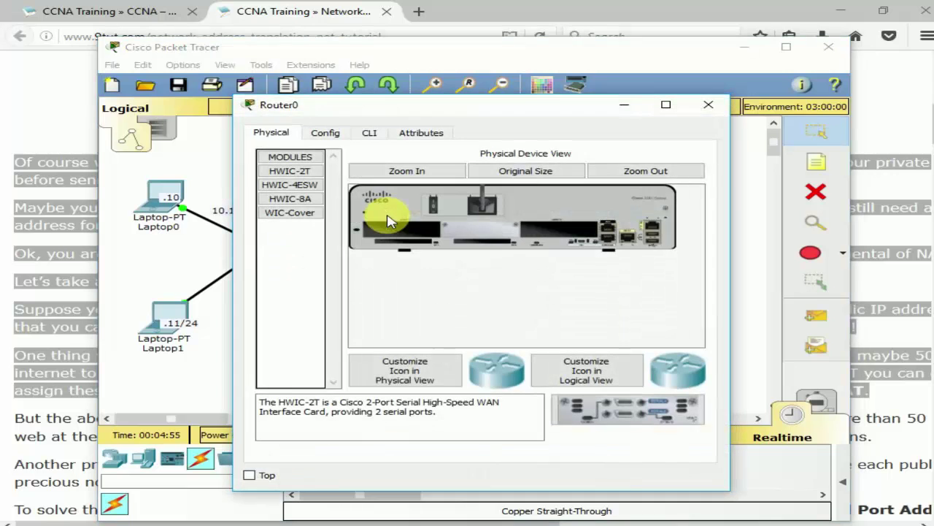
click(369, 135)
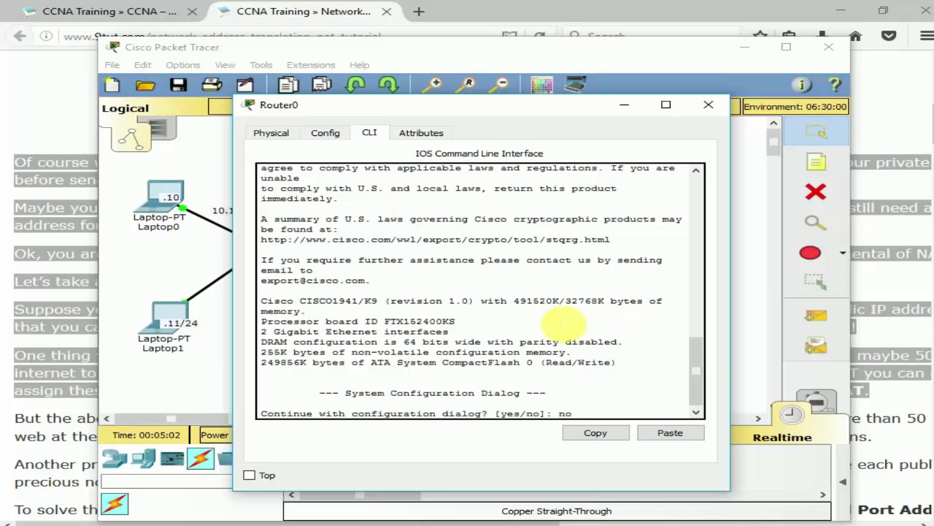
key(Return)
key(Return)
key(Return)
key(Return)
text(en)
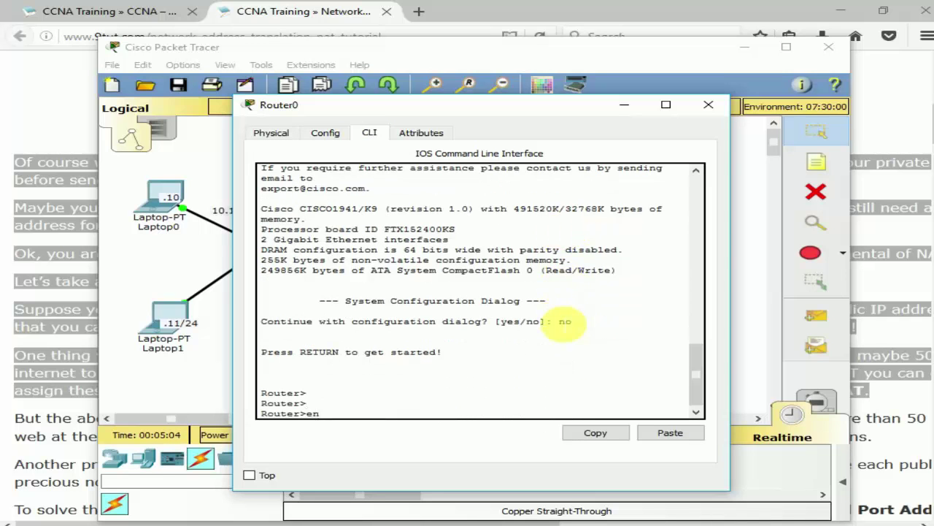
key(Return)
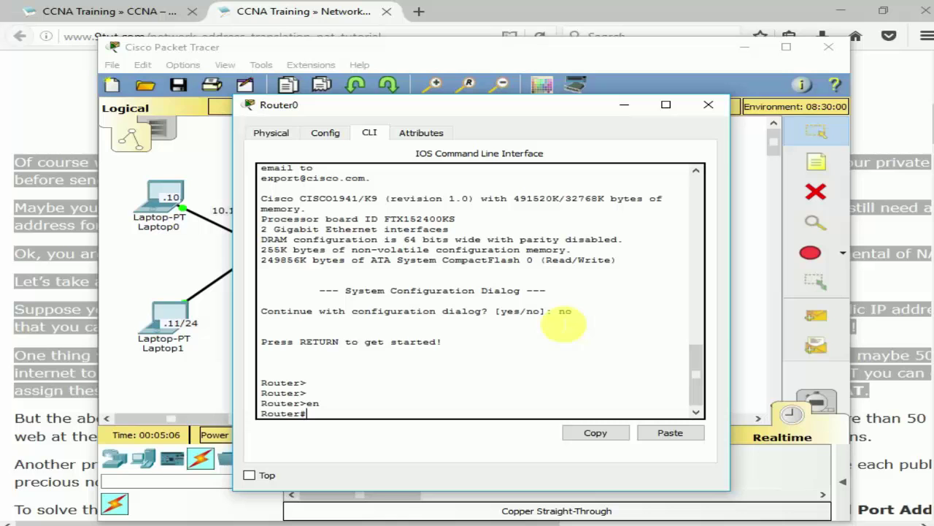
text(conf t)
key(Return)
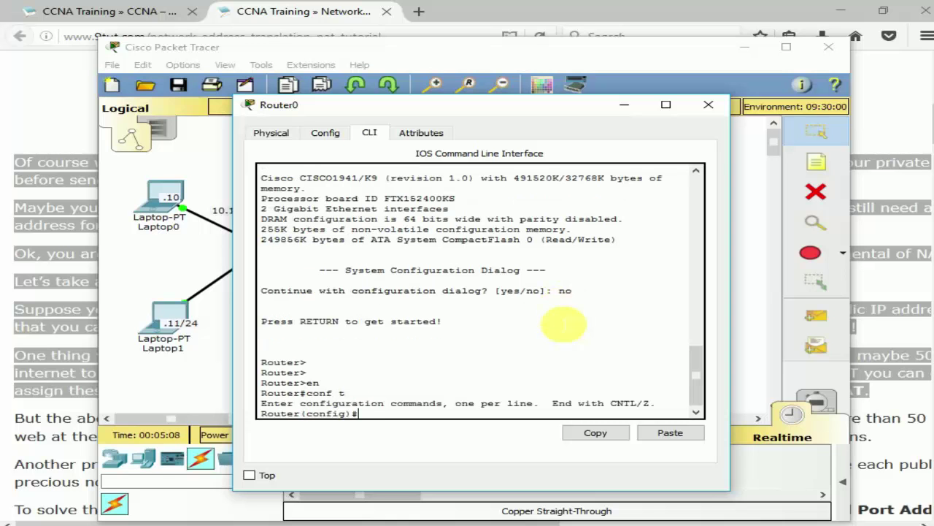
Step: Enter interface configuration mode for gigabitEthernet 0/0 on Router0
text(int)
key(Tab)
text(fas)
key(Tab)
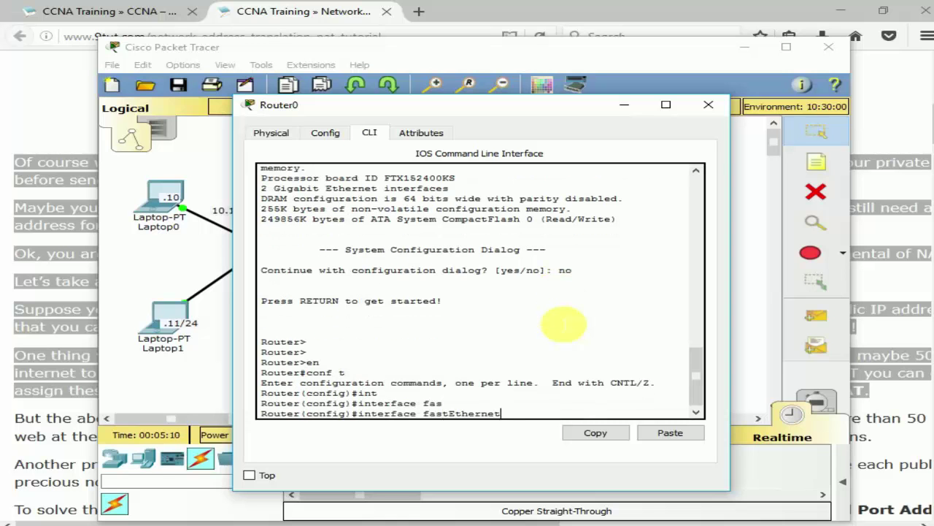
key(BackSpace)
key(BackSpace)
key(BackSpace)
key(BackSpace)
key(BackSpace)
key(BackSpace)
key(BackSpace)
key(BackSpace)
key(BackSpace)
key(BackSpace)
key(BackSpace)
key(BackSpace)
text(gi)
key(Tab)
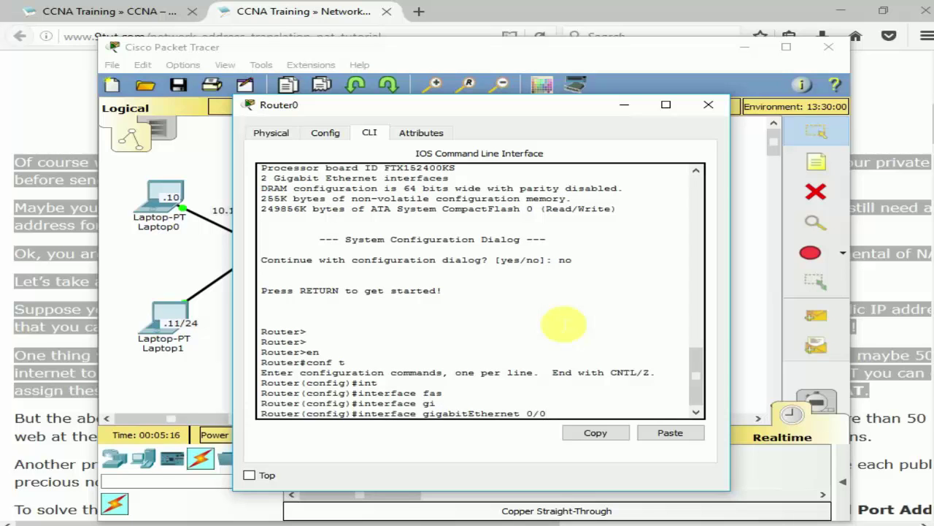
key(Return)
Step: Assign IP address 10.10.10.1 with mask 255.255.255.0 to Router0's gigabitEthernet 0/0 interface
text(ip)
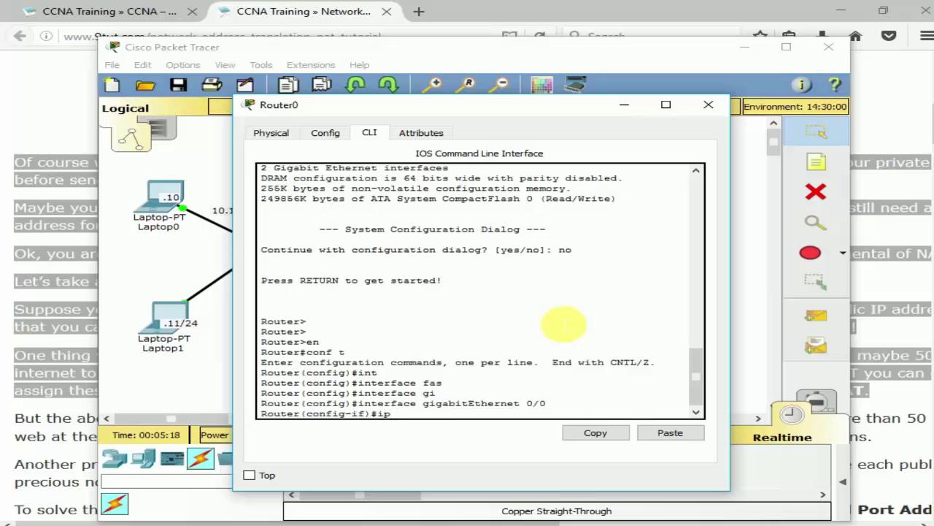
text( add)
key(Tab)
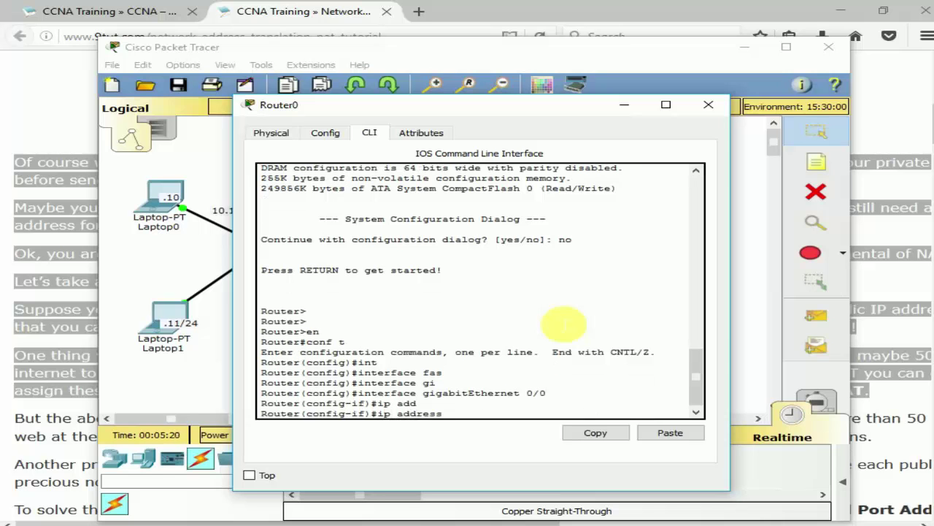
text(10.1)
text(0.)
key(BackSpace)
key(BackSpace)
text(10.10.1 255.255.25)
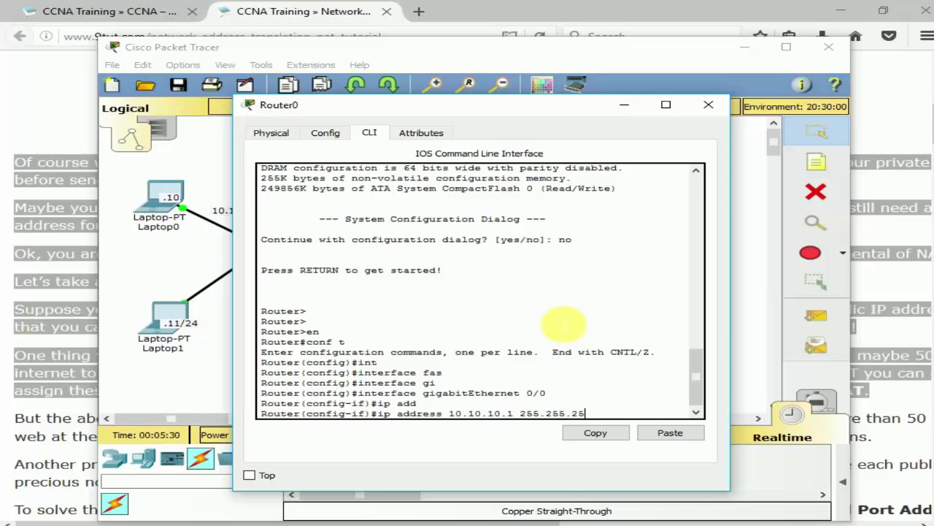
text(5.0)
key(Return)
Step: Enable Router0's gigabitEthernet 0/0 interface with no shut and return to a clean prompt
text(no)
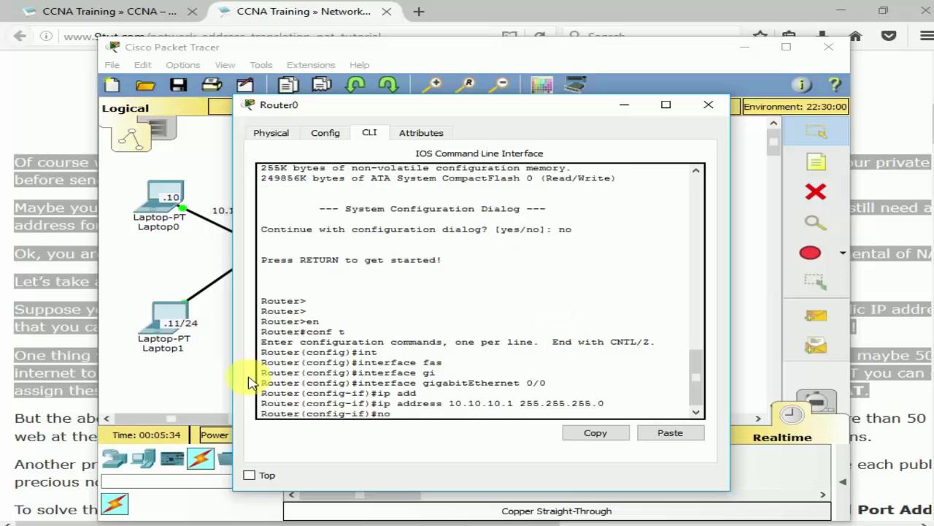
text( shut)
key(Return)
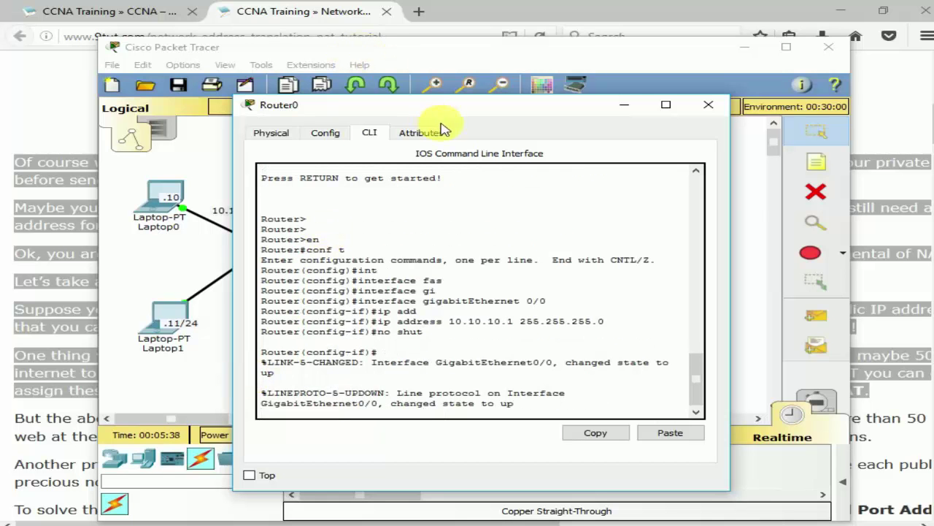
mouse_move(438, 114)
mouse_down()
mouse_move(659, 286)
mouse_move(595, 272)
mouse_move(442, 118)
mouse_up()
key(Return)
key(Return)
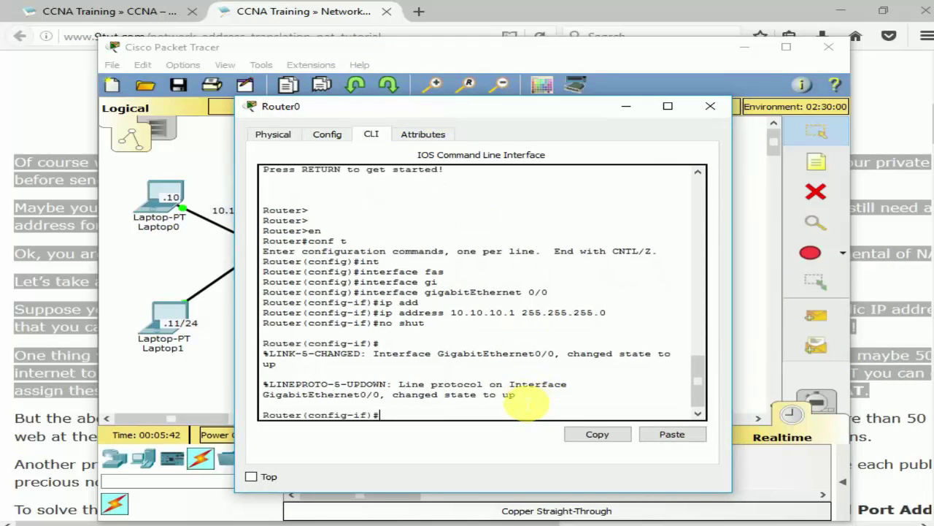
Step: Enter interface configuration mode for gigabitEthernet 0/1 on Router0, reusing the earlier interface command
text(111)
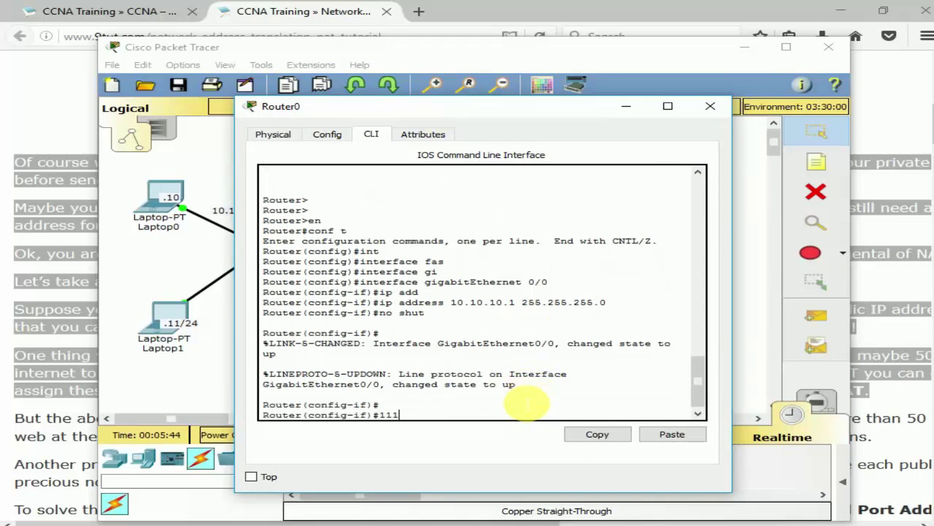
key(BackSpace)
key(BackSpace)
key(BackSpace)
key(Up)
key(Up)
key(Up)
key(Up)
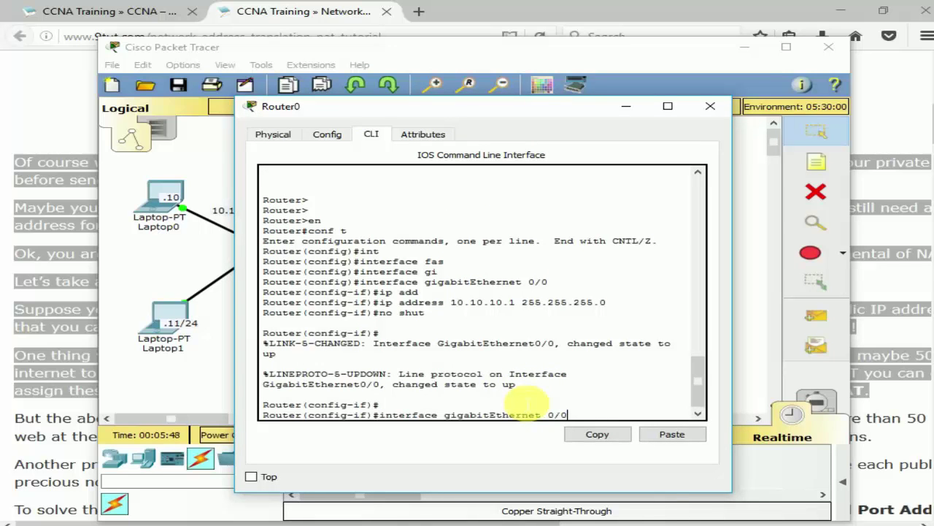
key(BackSpace)
text(1)
key(Return)
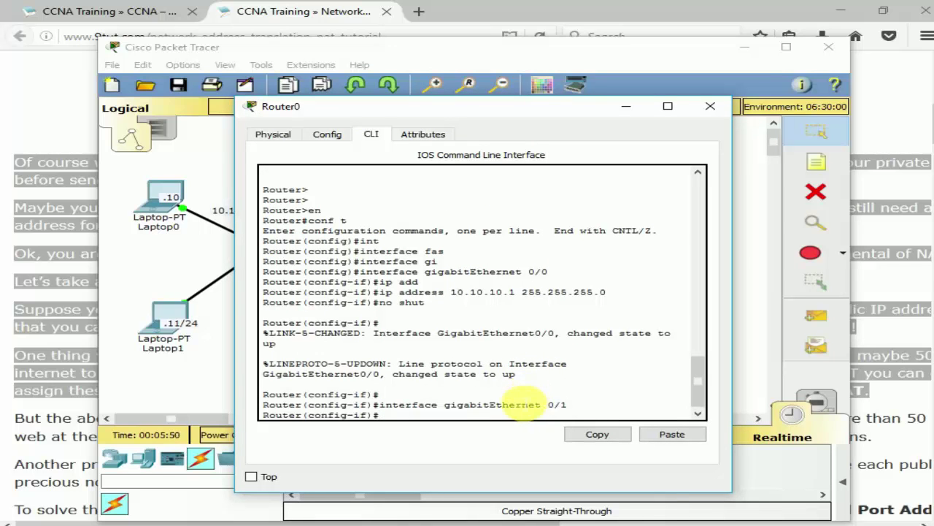
Step: Compare the Router0–Router1 link addressing in the topology with the Serial 0 addresses in the lab_1_1_4a.pdf address table
click(395, 108)
drag(395, 108, 457, 238)
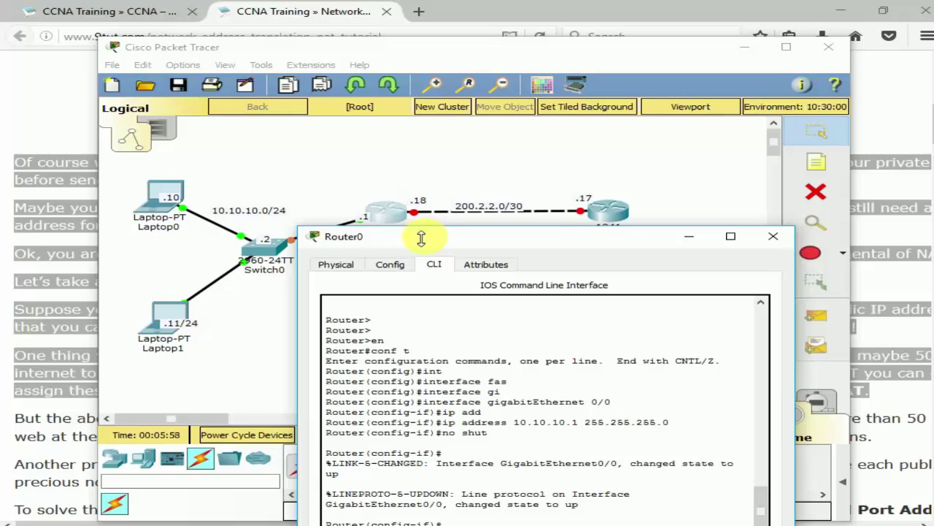
drag(401, 235, 354, 181)
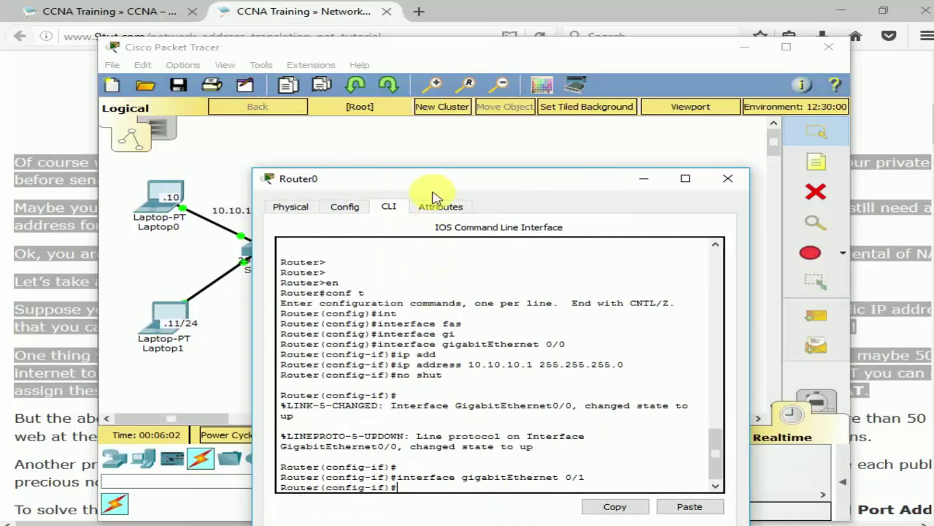
drag(430, 183, 555, 86)
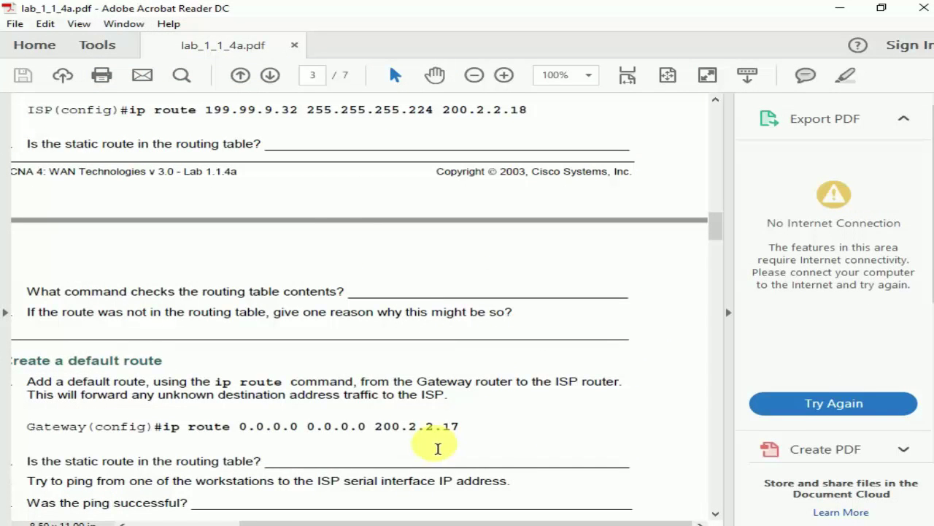
scroll(438, 445, up, 12)
scroll(438, 438, up, 15)
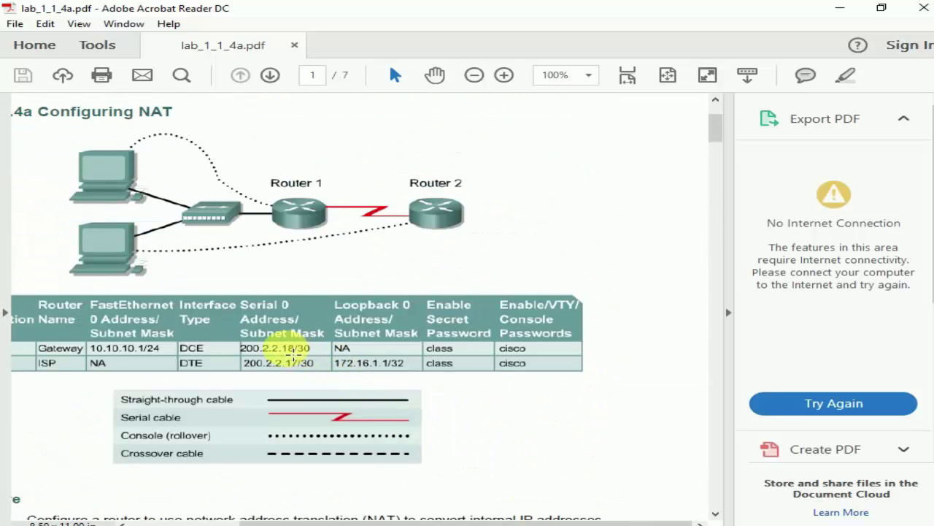
drag(286, 348, 301, 365)
mouse_move(431, 522)
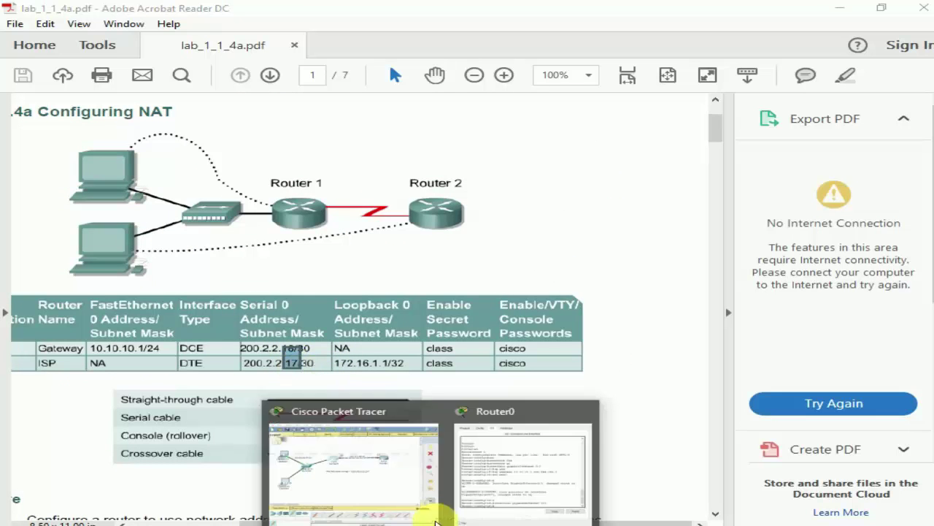
Step: Switch back to the Packet Tracer topology and change the Router0–Router1 link note to 200.2.2.16/30
click(343, 460)
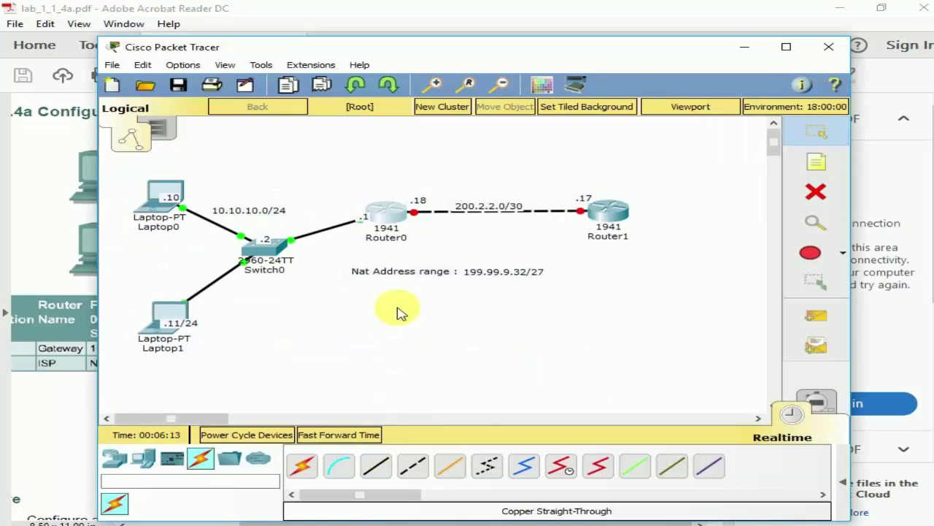
double_click(511, 208)
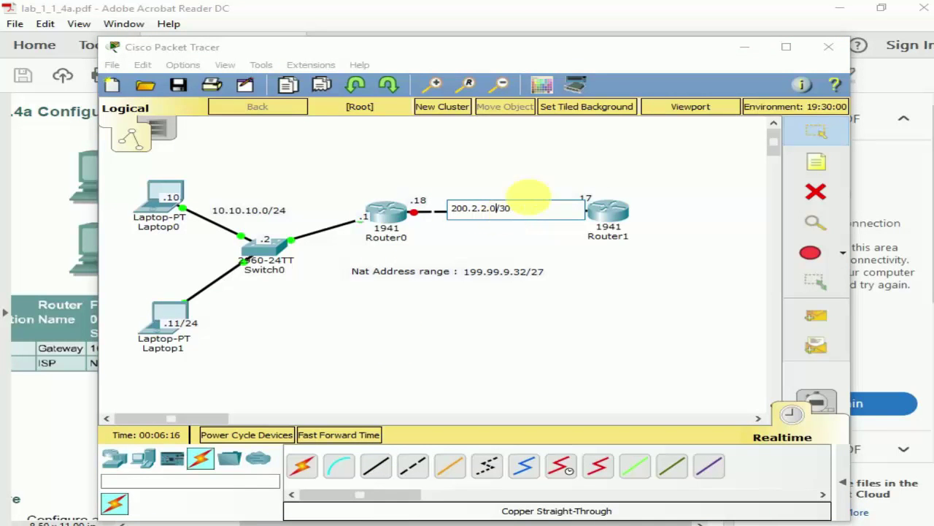
key(BackSpace)
text(16)
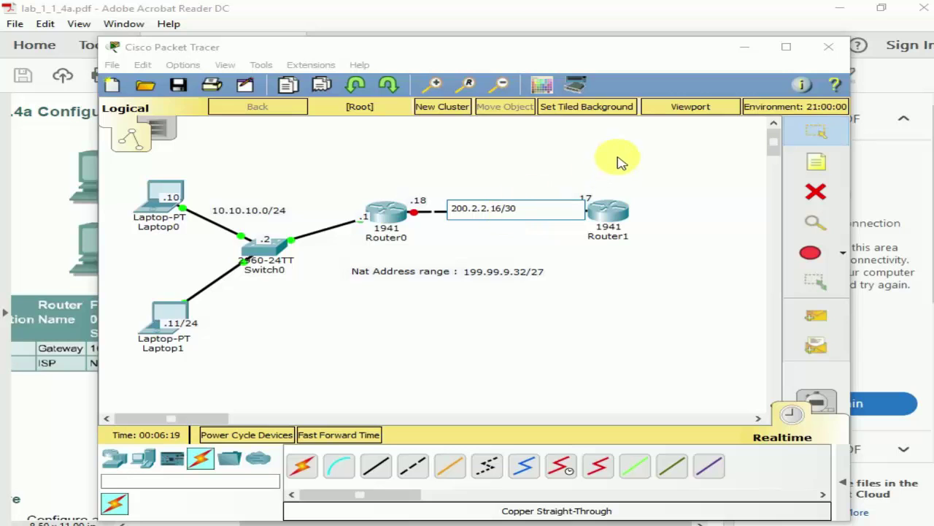
Step: Move the 200.2.2.16/30 note slightly so it sits just above the Router0–Router1 link
click(577, 419)
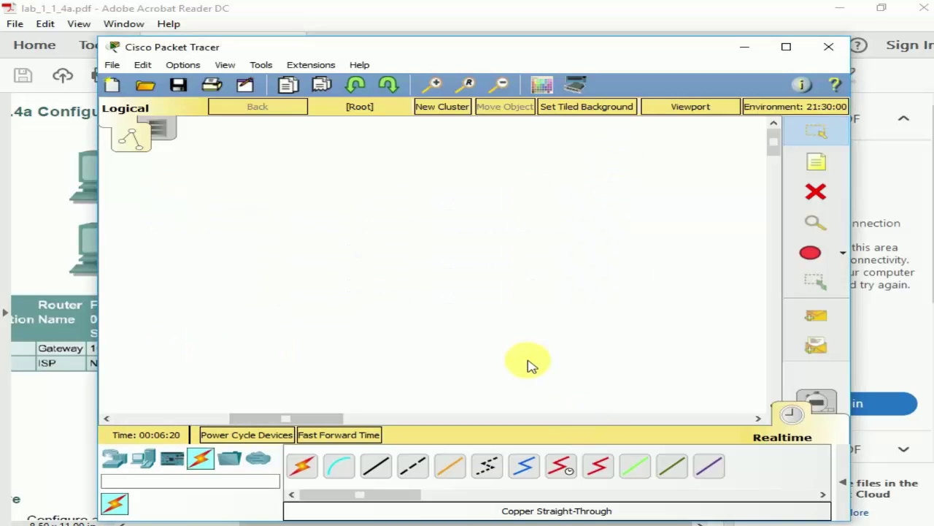
click(127, 419)
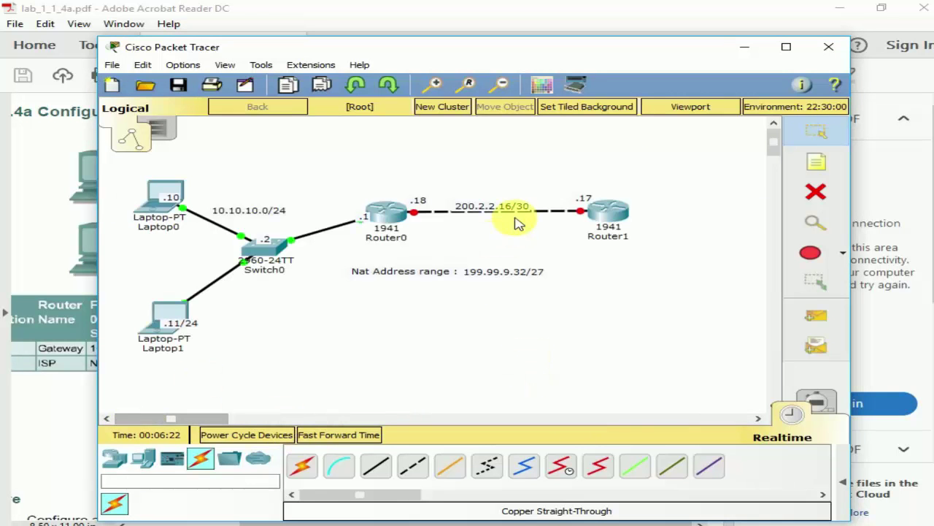
drag(497, 208, 493, 205)
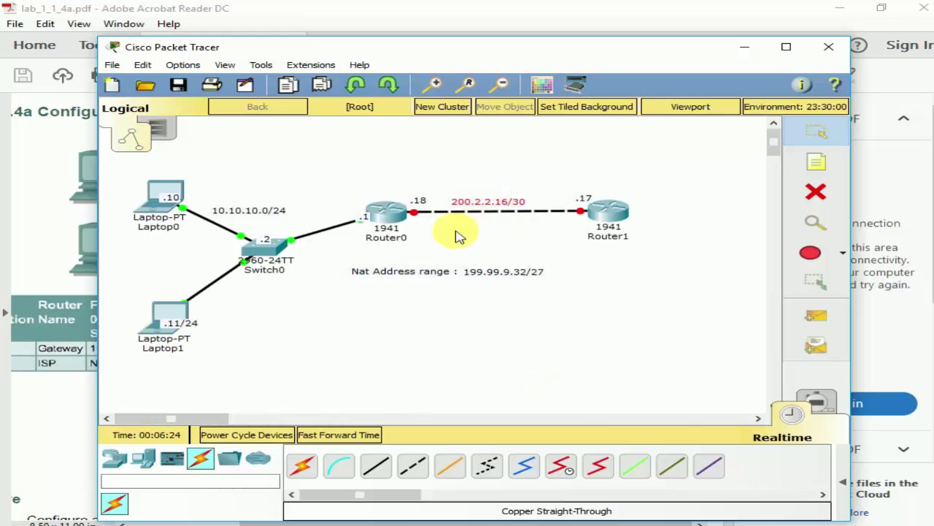
Step: Return to Router0's command line and enable gigabitEthernet 0/1 with no shut
click(386, 213)
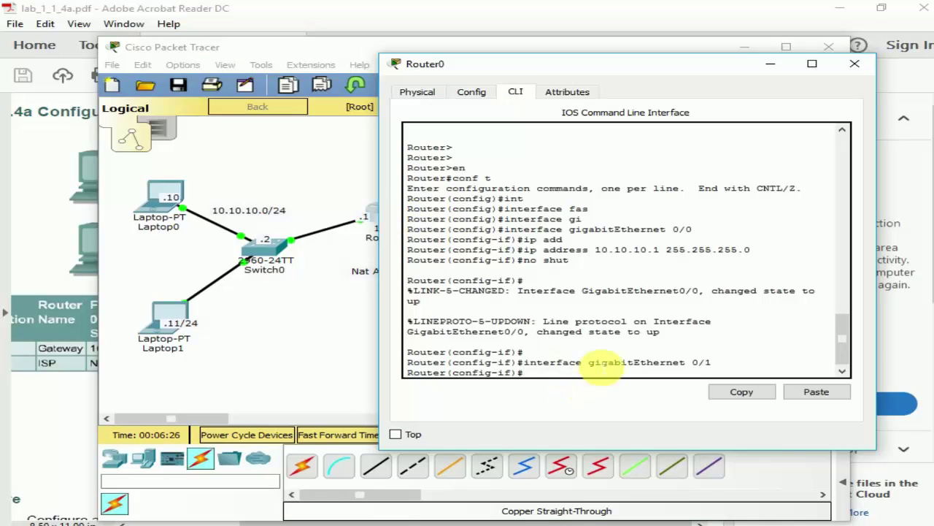
text(no shut)
key(Return)
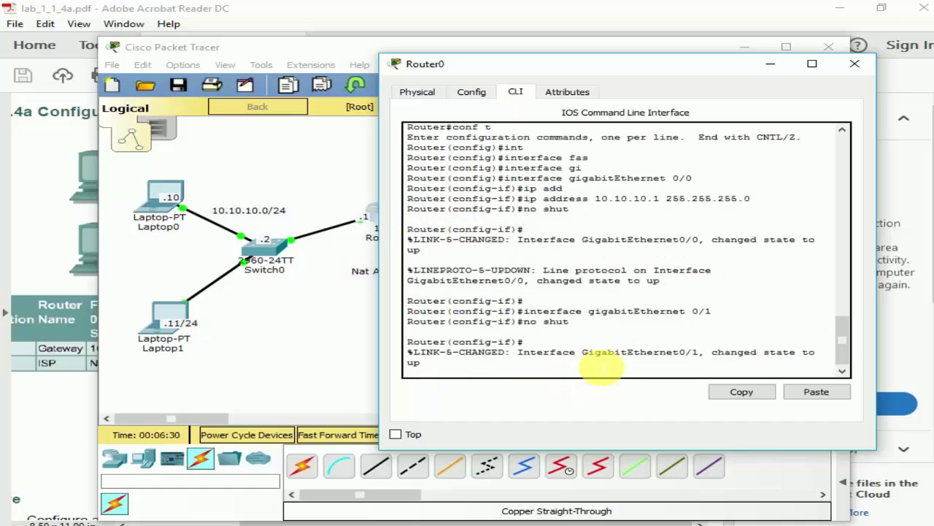
key(Return)
Step: Assign the IP address 200.2.2.18 with mask 255.255.255.252 to Router0's gigabitEthernet 0/1
text(ip)
key(Tab)
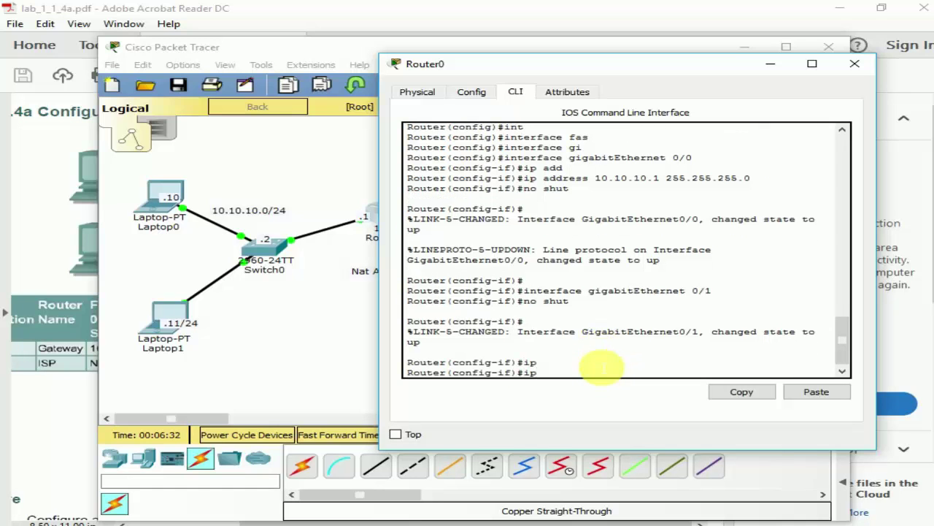
text(add)
key(Tab)
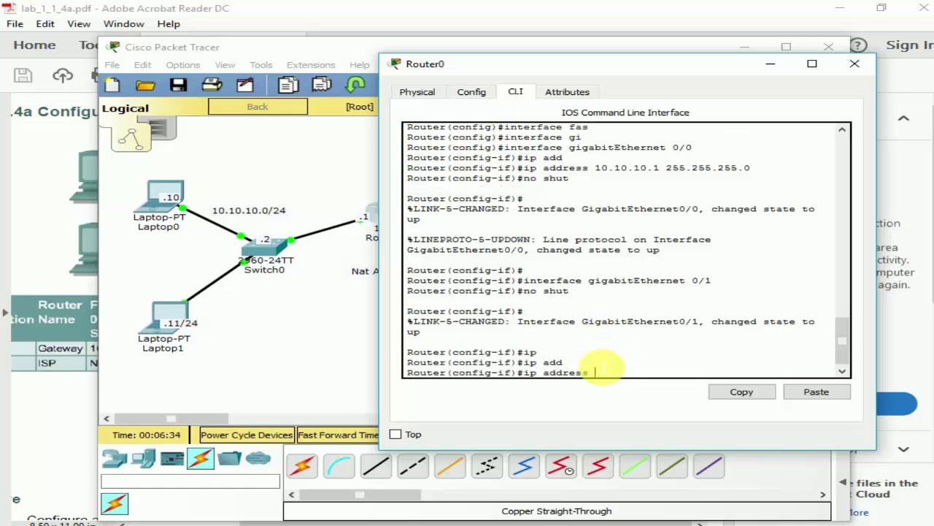
text(202.2)
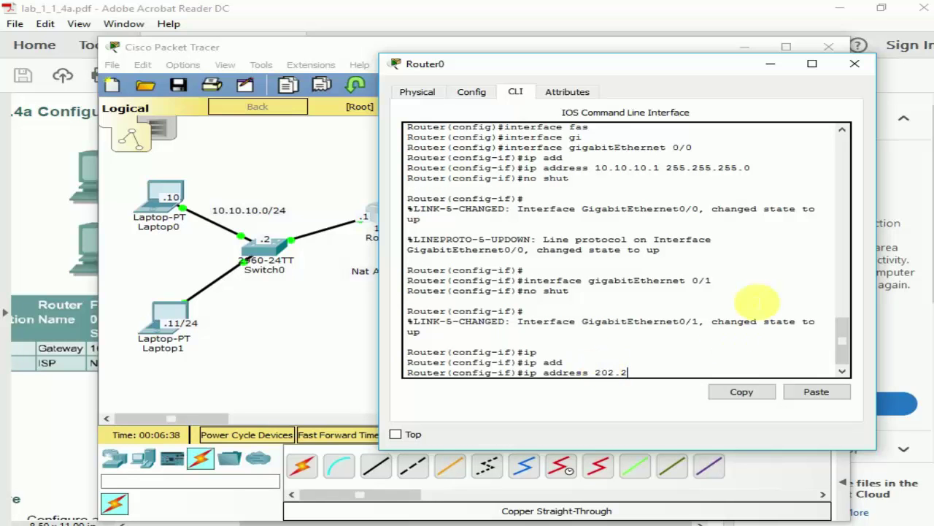
drag(625, 81, 622, 125)
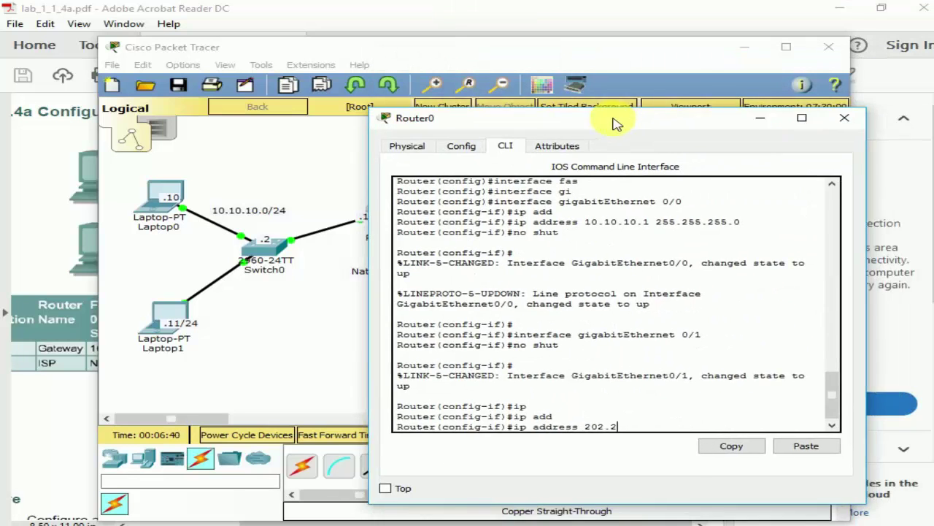
key(BackSpace)
key(BackSpace)
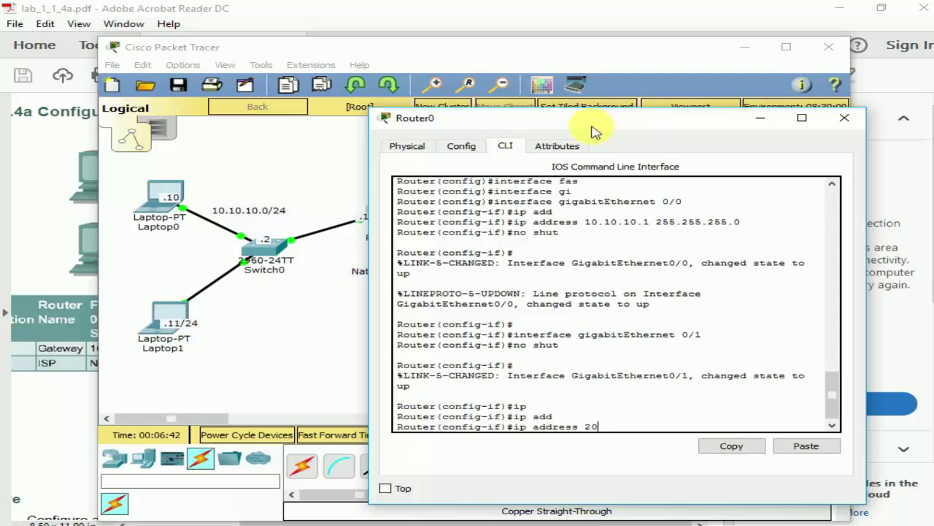
text(0.2.2.17)
drag(648, 115, 605, 177)
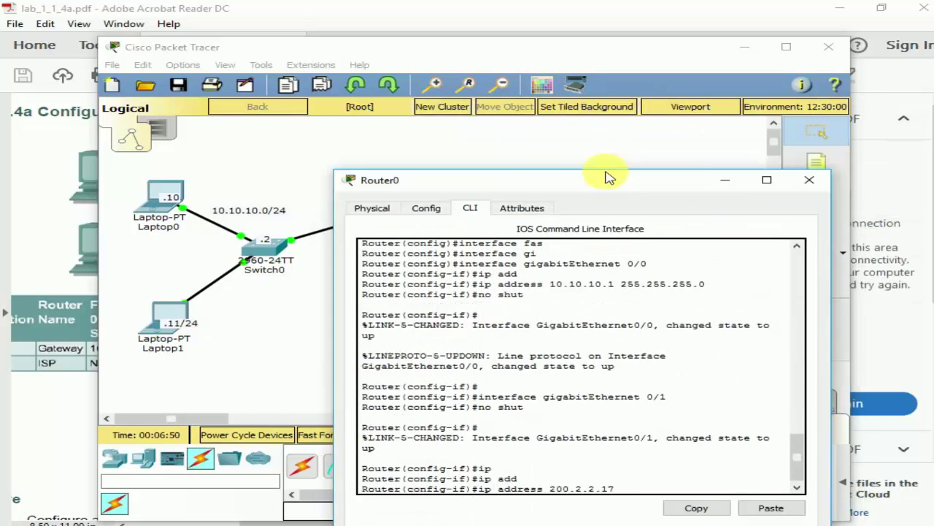
text(18)
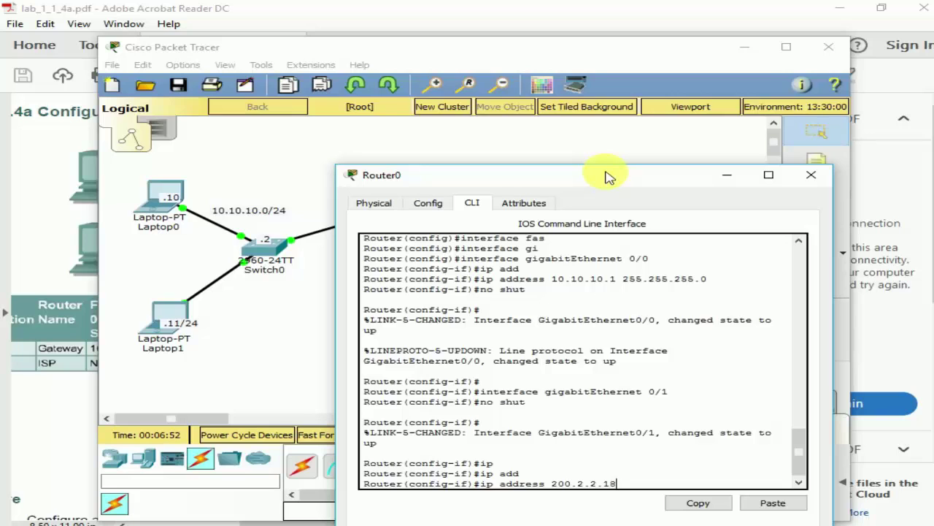
text( 255.255.255.252)
key(Return)
key(Return)
key(Return)
key(Return)
key(Return)
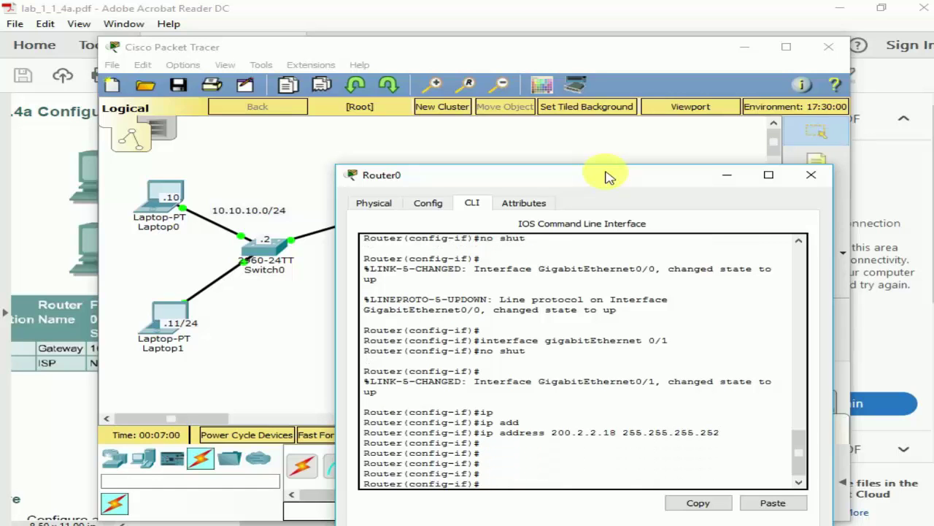
Step: Exit to global configuration mode on Router0 and move its window clear of the two routers in the topology
text(exit)
key(Return)
key(Return)
key(Return)
key(Return)
key(Return)
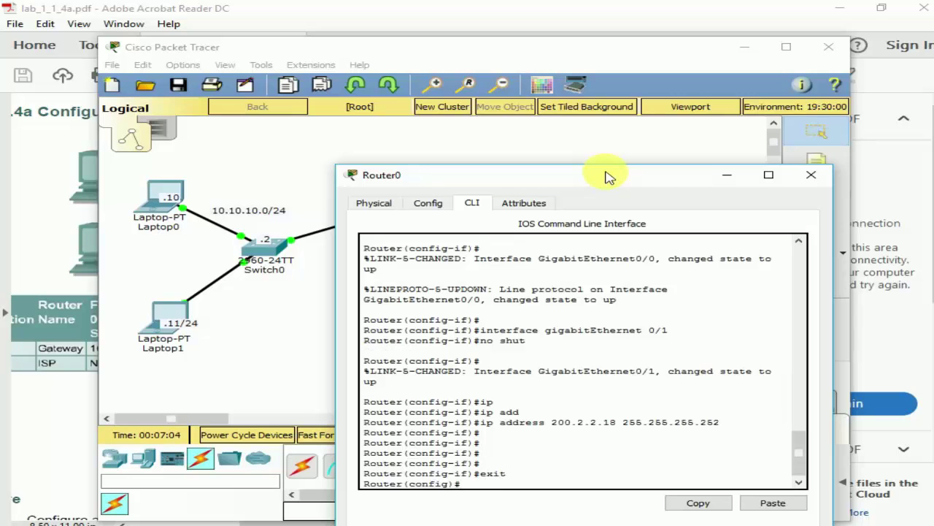
drag(610, 177, 498, 119)
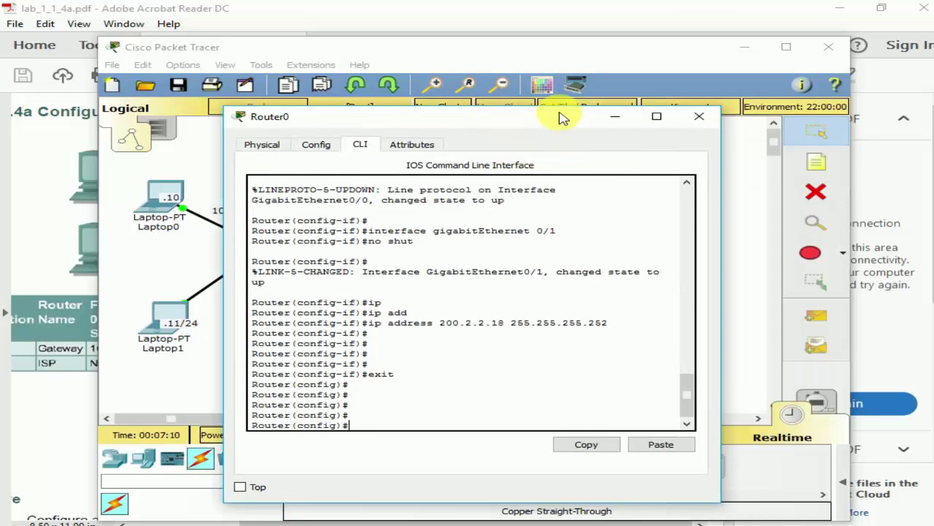
drag(562, 117, 564, 275)
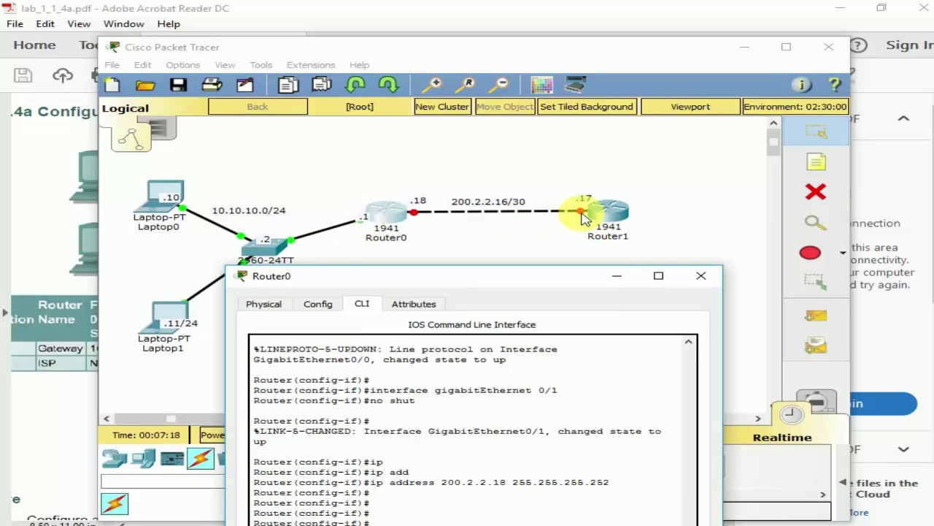
Step: Open Router1's command line and decline the initial configuration dialog to reach the user prompt
click(606, 213)
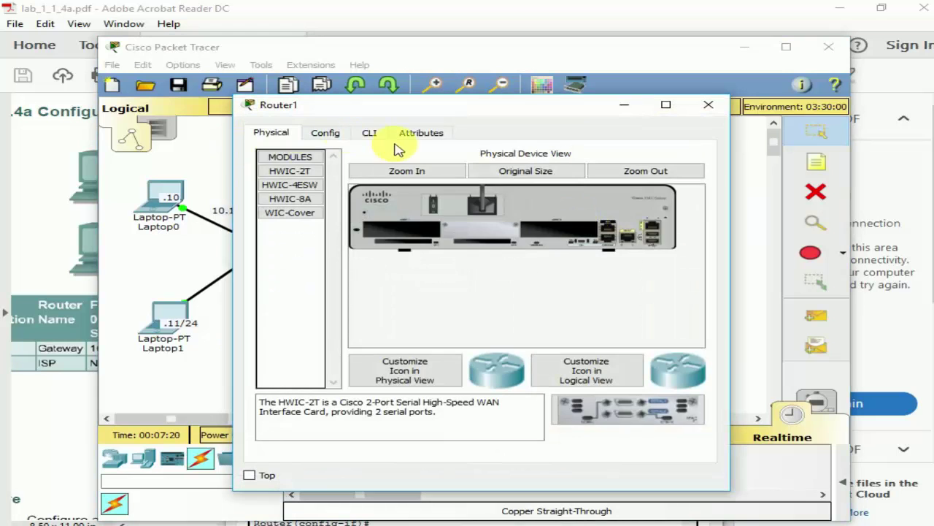
click(383, 135)
text(no)
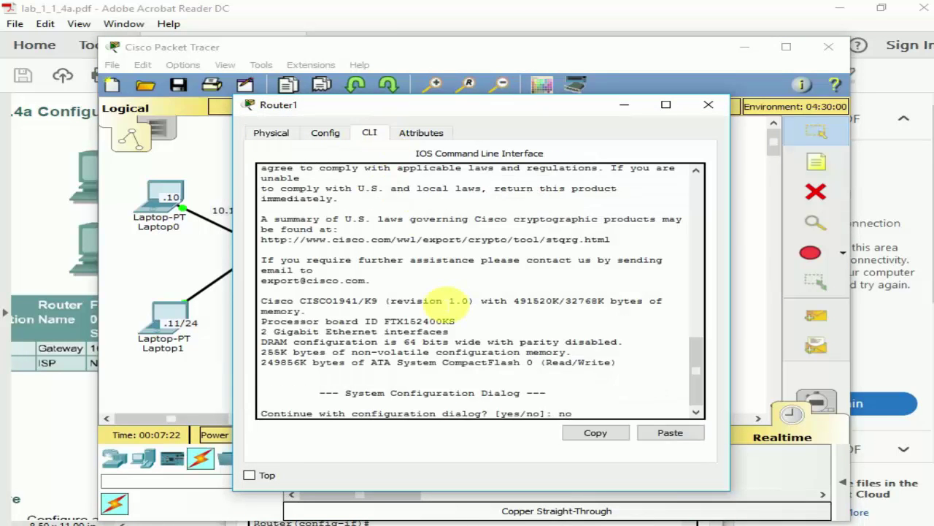
key(Return)
key(Return)
key(Return)
key(Return)
Step: Enter privileged mode and then global configuration mode on Router1 with en and conf t
text(en)
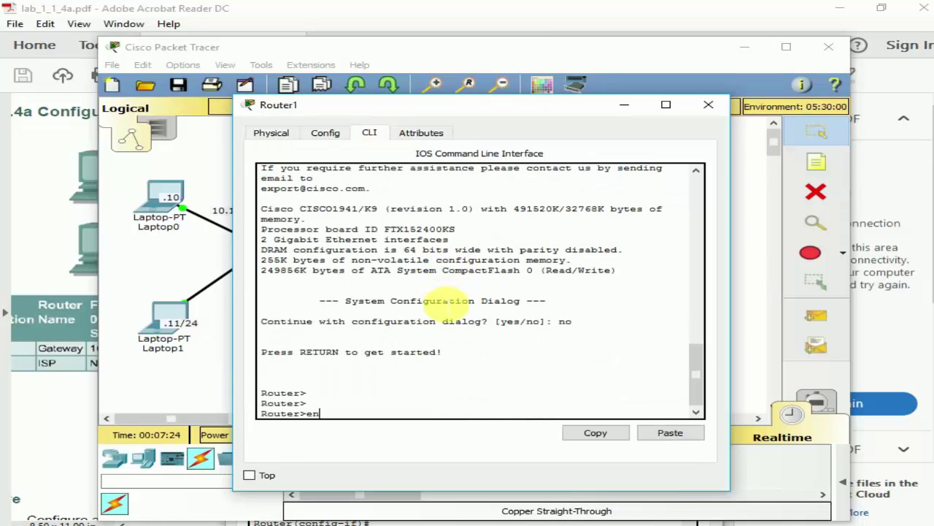
key(Return)
text(int)
key(Tab)
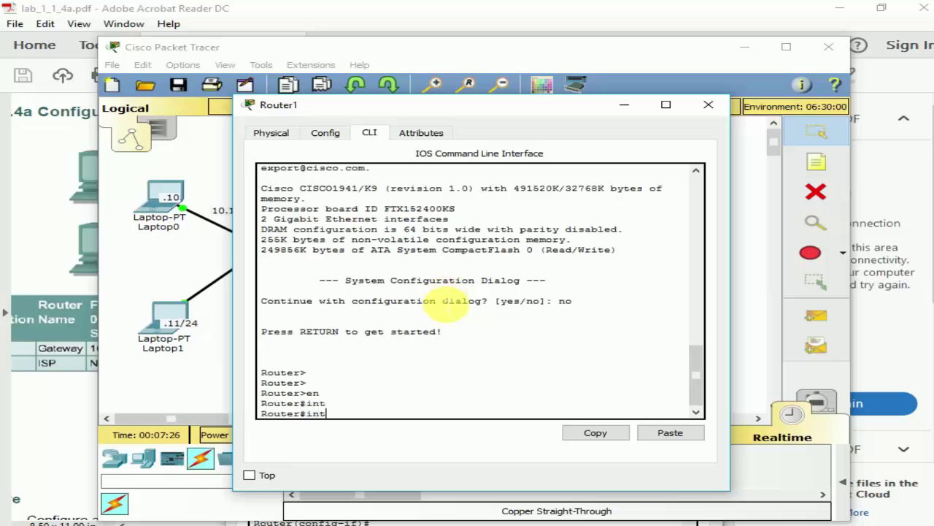
key(BackSpace)
key(BackSpace)
key(BackSpace)
text(con)
key(Tab)
text(f)
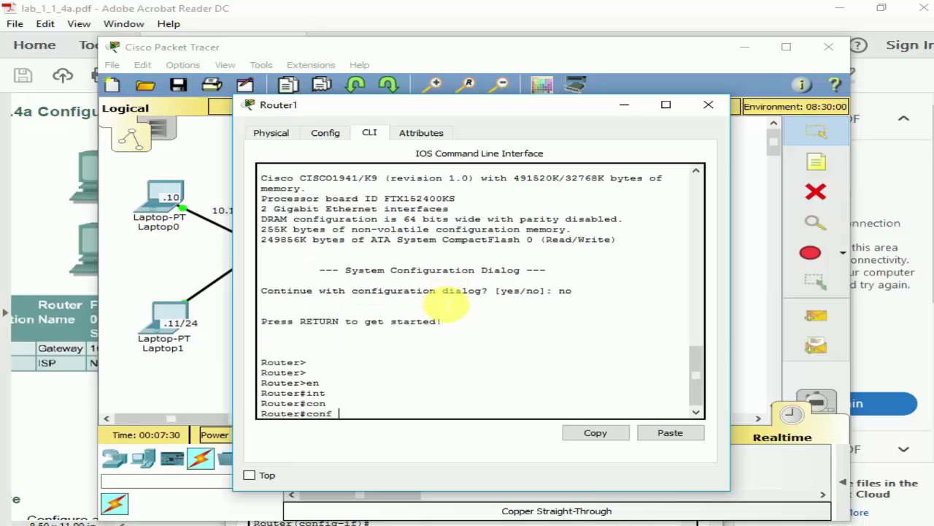
text( t)
key(Return)
Step: Enter interface configuration mode for gigabitEthernet 0/1 on Router1
text(in)
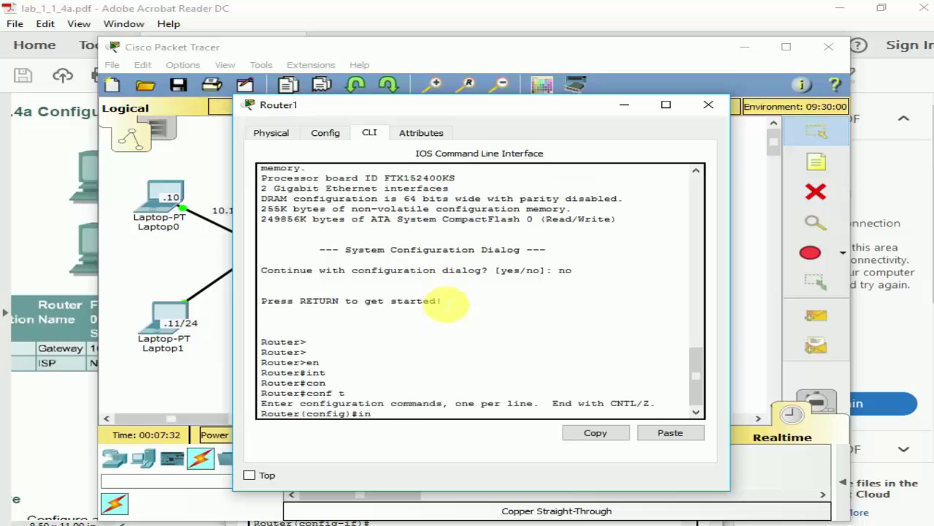
text(t)
key(Tab)
text(g)
key(Tab)
text(0)
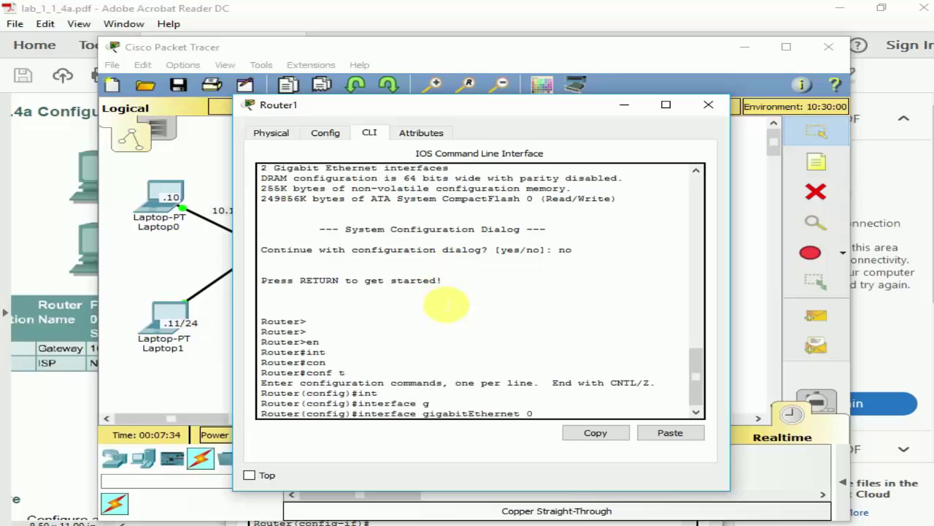
text(/1)
key(Return)
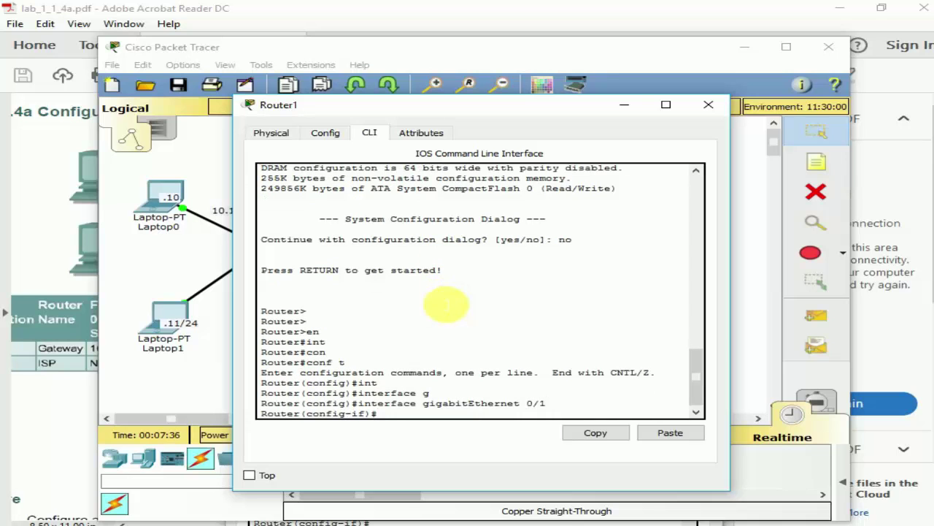
Step: Enable Router1's gigabitEthernet 0/1 with no shut and return to a clean prompt
text(no shut)
key(Return)
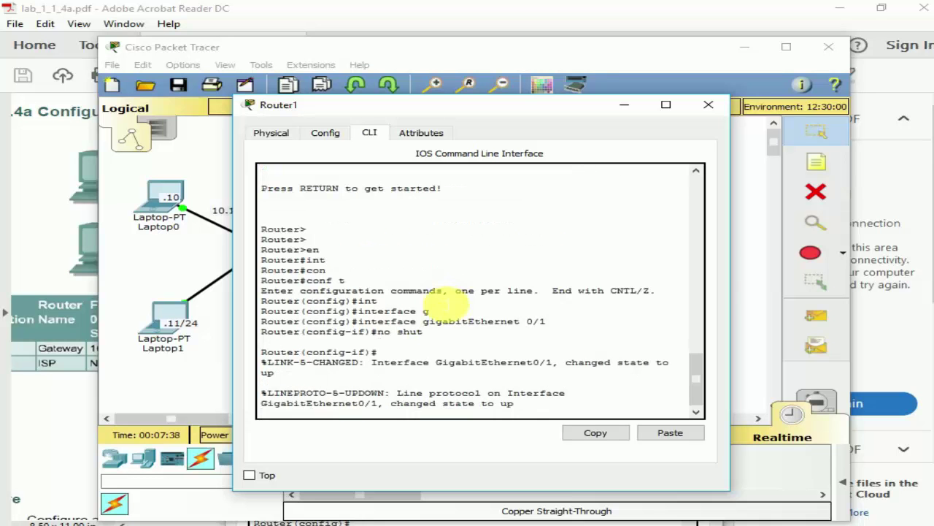
drag(477, 119, 453, 171)
key(Return)
key(Return)
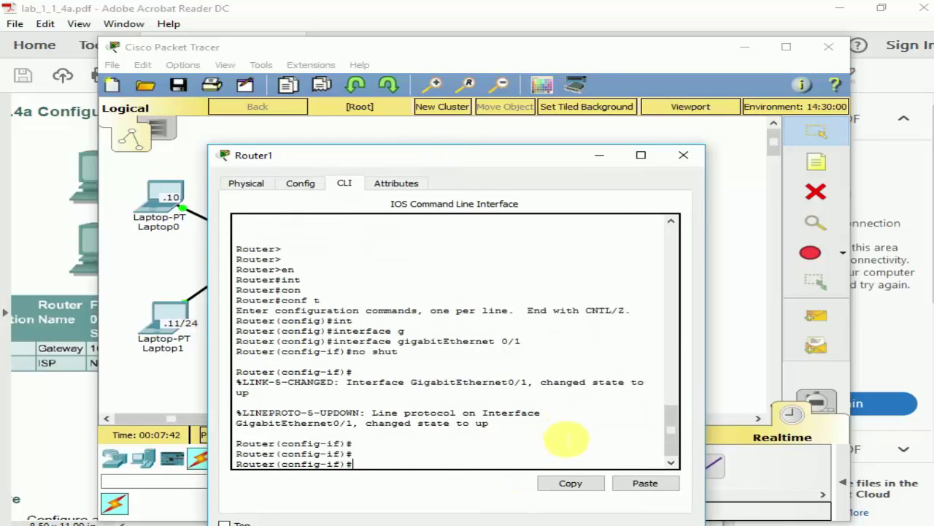
Step: Assign the IP address 200.2.2.17 with mask 255.255.255.252 to Router1's gigabitEthernet 0/1
text(ip add)
key(Tab)
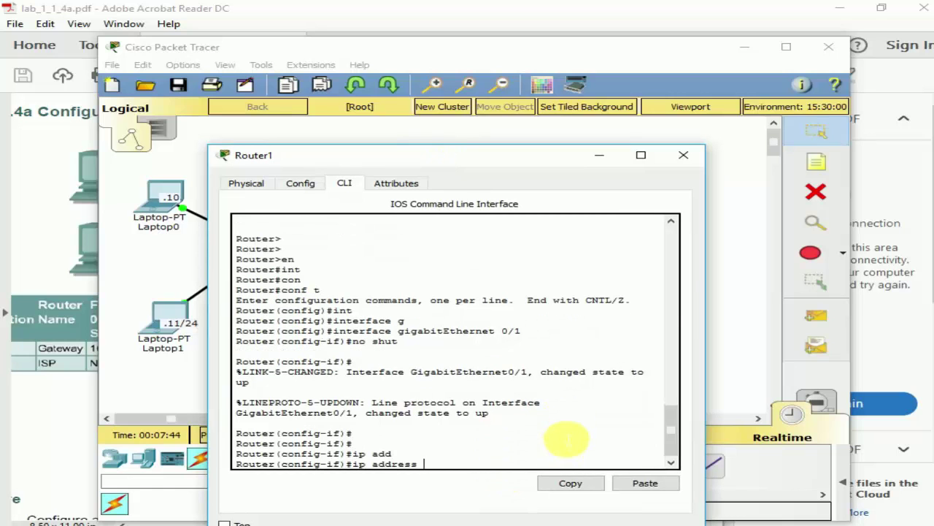
text(202)
key(BackSpace)
key(BackSpace)
text(0.2.2.17 255.2)
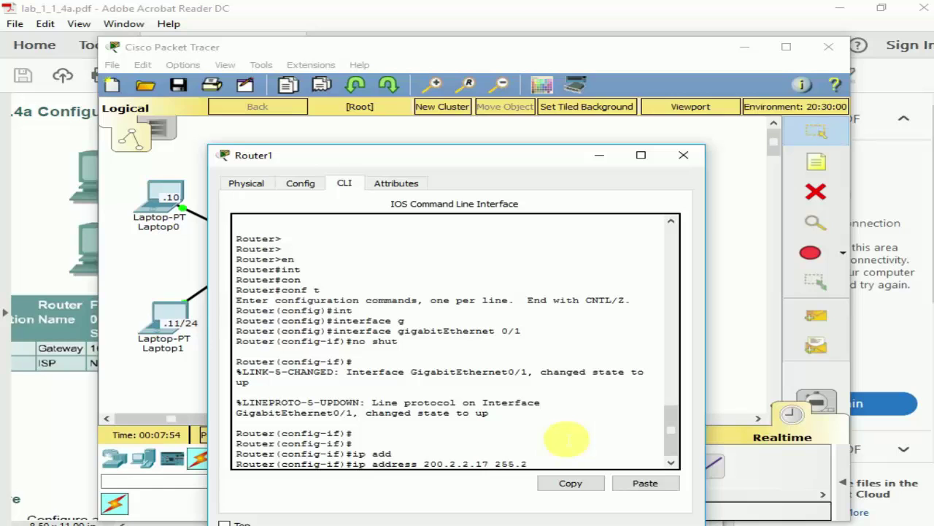
text(55.255.252)
key(Return)
key(Return)
key(Return)
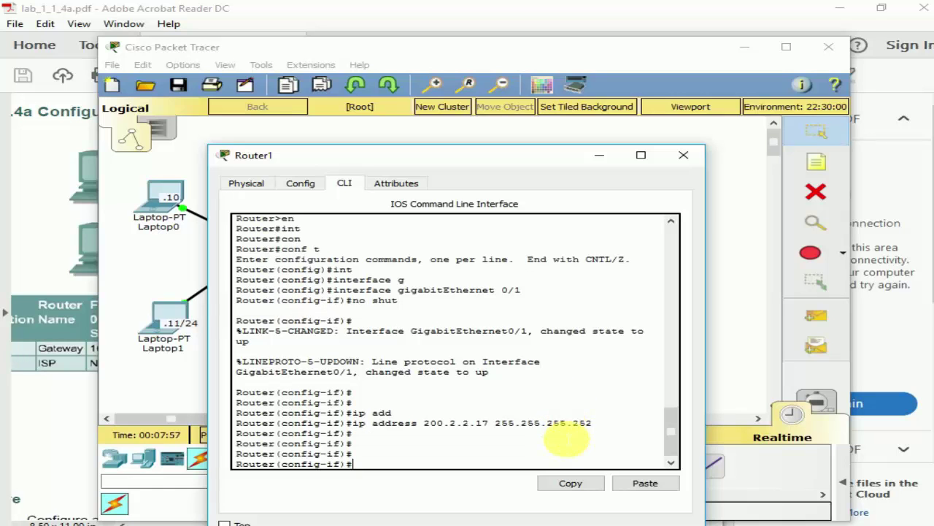
Step: Exit to global configuration mode on Router1 and check the Router0–Router1 link status in the topology
text(exit)
key(Return)
key(Return)
key(Return)
text(ex)
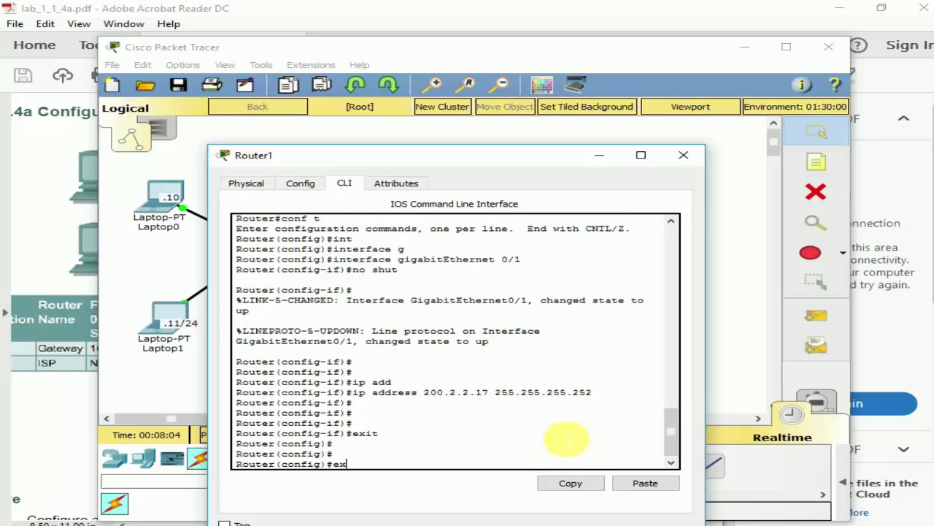
key(BackSpace)
key(BackSpace)
drag(522, 161, 576, 335)
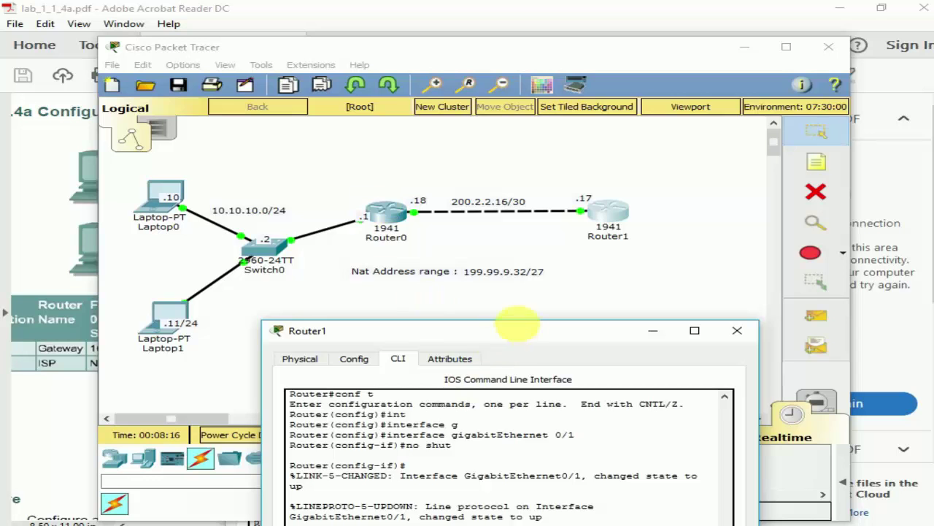
drag(511, 334, 487, 165)
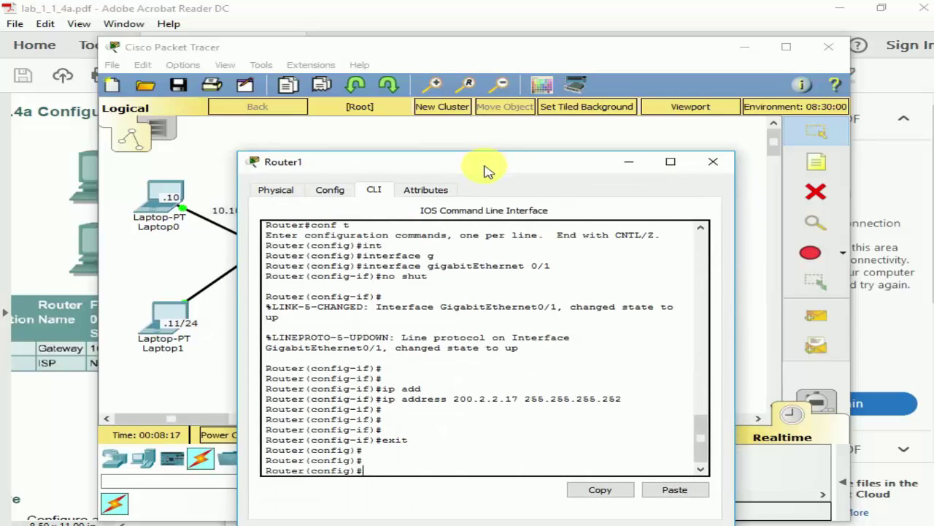
Step: Begin an ip route command in Router1's global configuration and list the parameter it expects
text(ip )
text(rout)
key(Tab)
text(e)
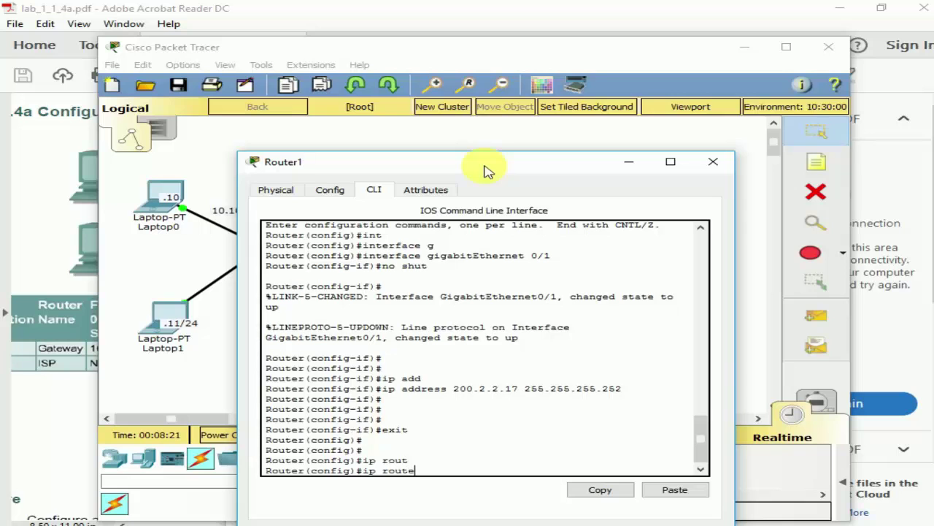
key(Tab)
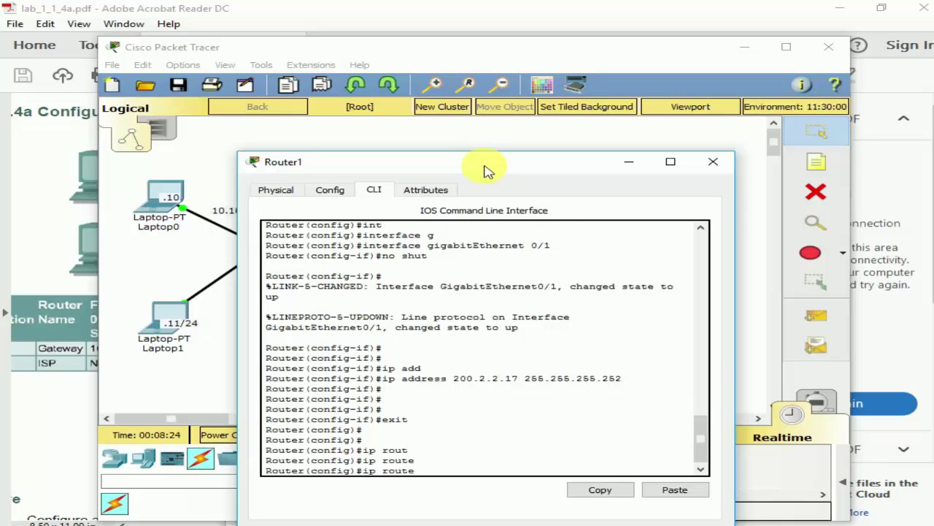
text(?)
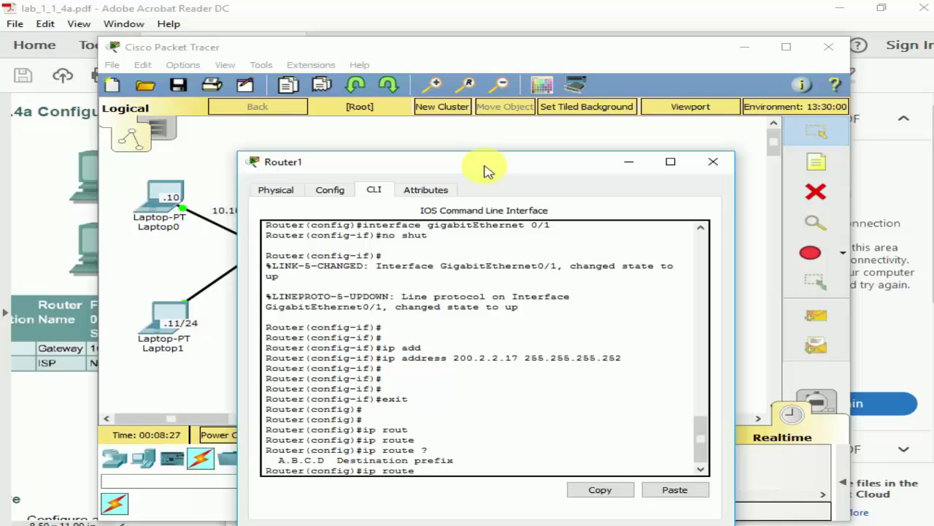
Step: Enter 199.99.9.32 as the static route's destination prefix, checking the NAT address range in the topology, and list the following parameter
text(199)
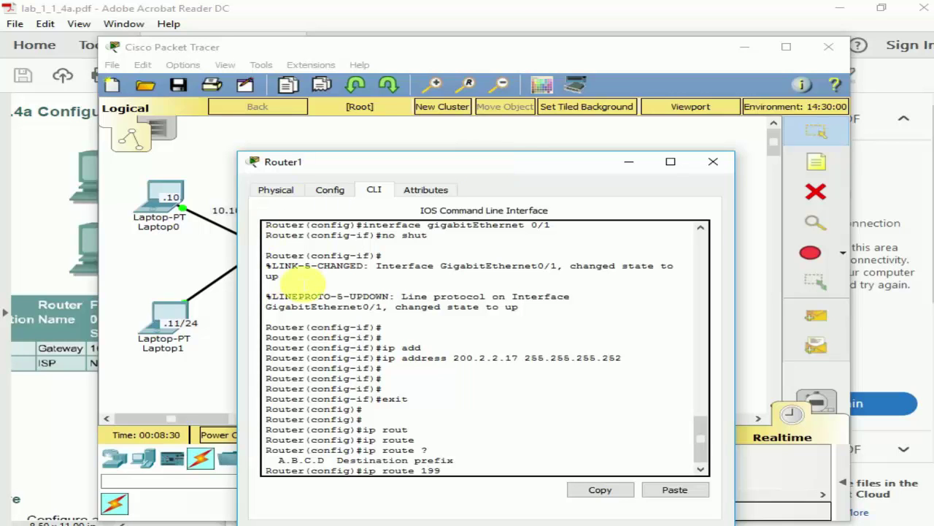
text(.1)
click(204, 393)
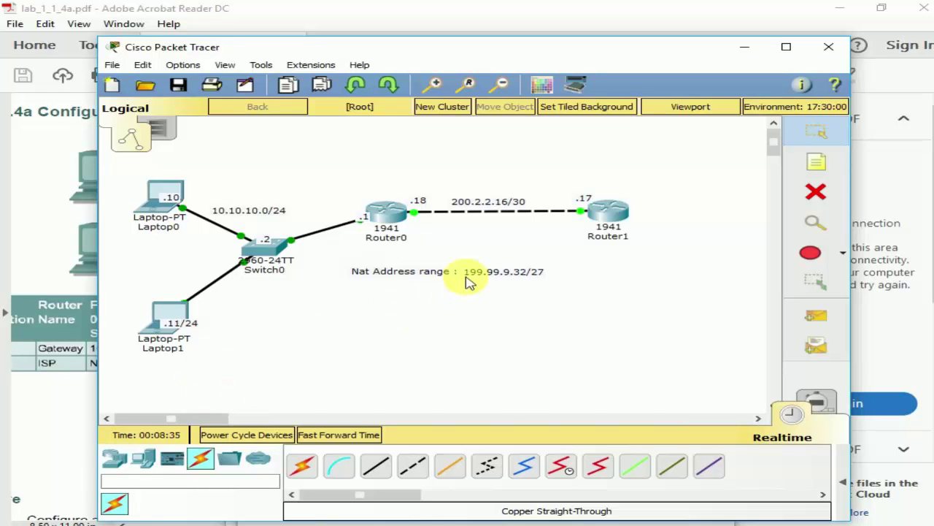
click(612, 213)
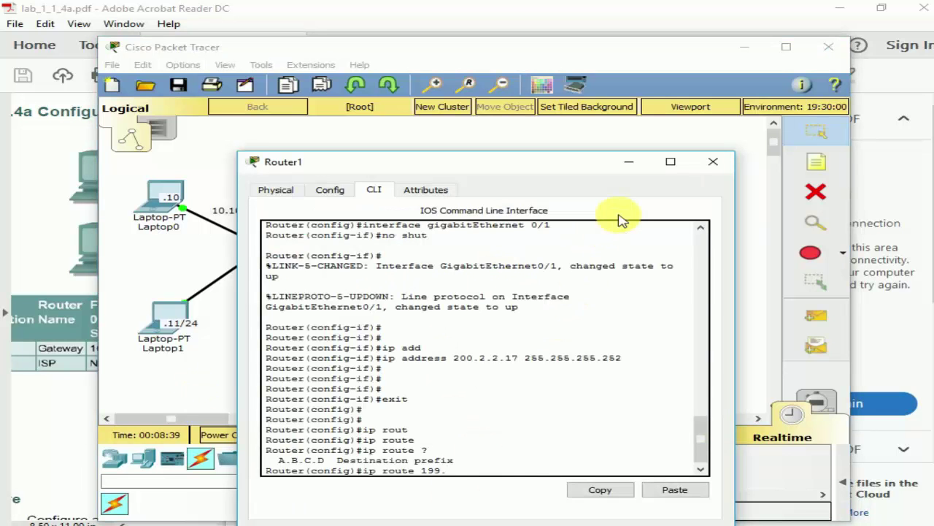
text(99.)
text(99.9)
text(.3)
text( ?)
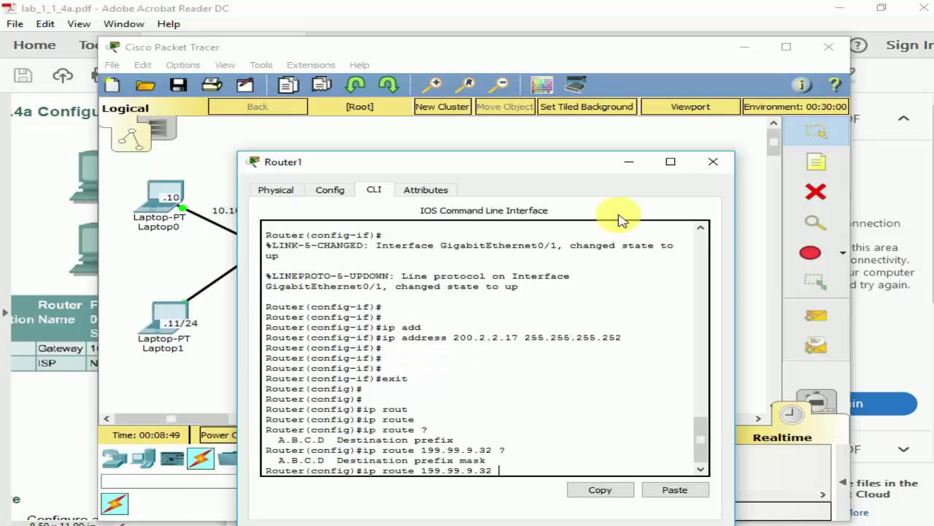
Step: Complete Router1's static route to 199.99.9.32 with mask 255.255.255.224 and next hop 200.2.2.18, checking Router0's link address in the topology
text( 255.255.255.22)
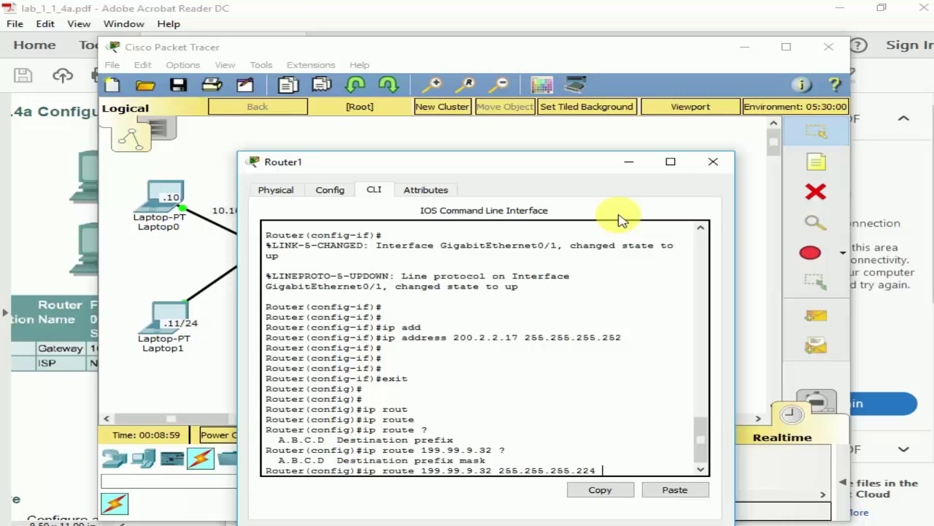
text(4)
drag(511, 169, 540, 276)
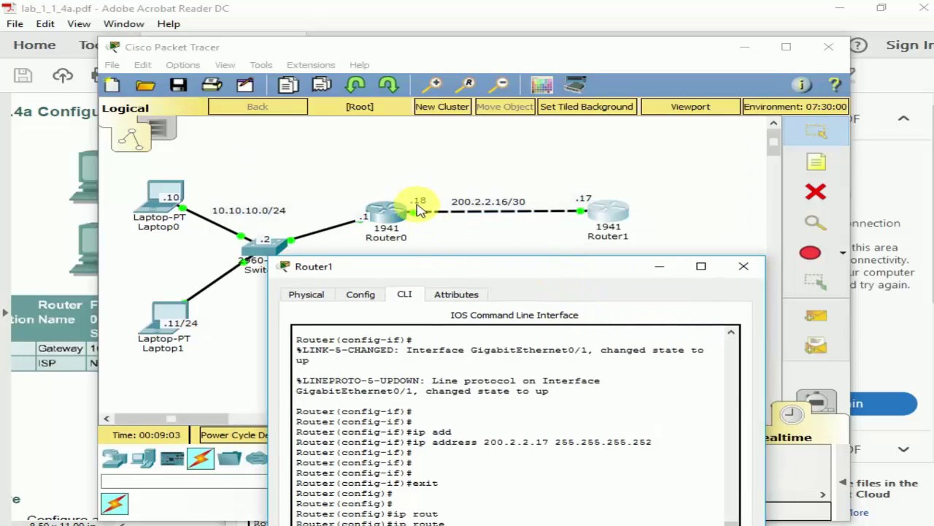
click(484, 276)
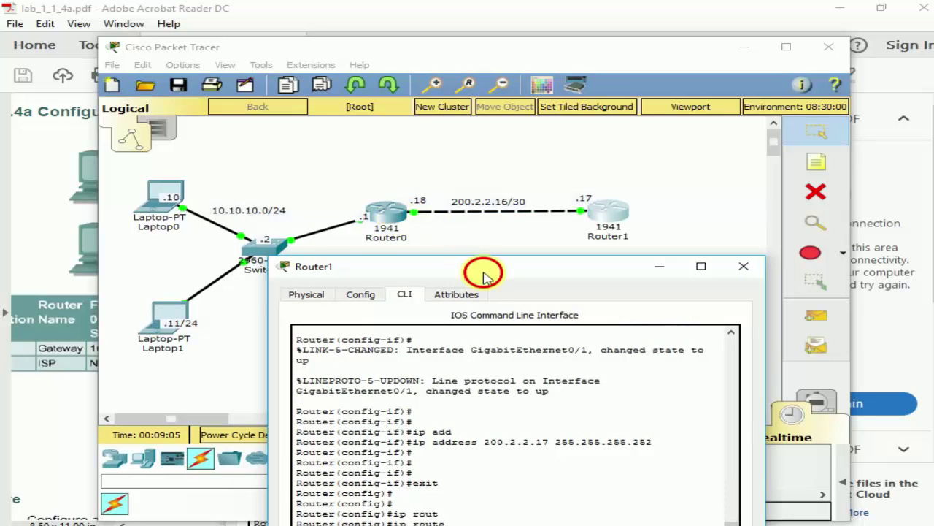
drag(483, 276, 476, 165)
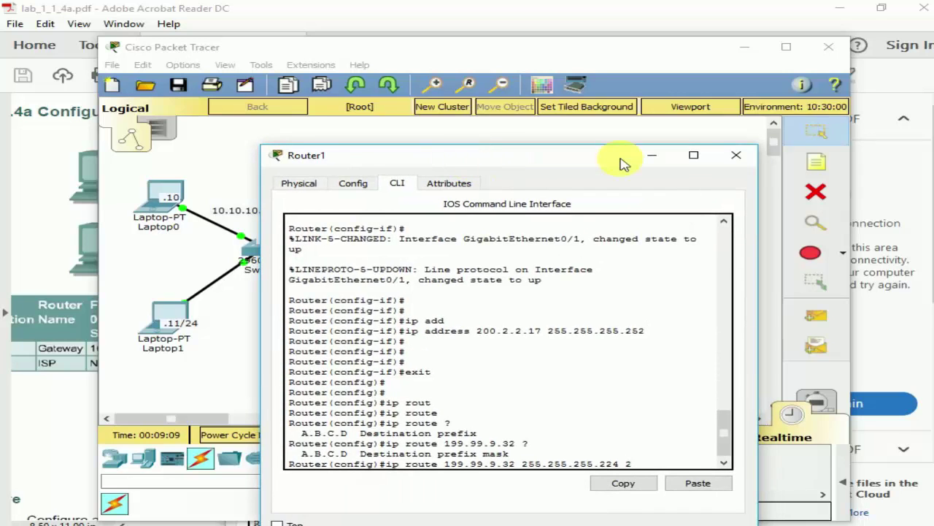
text(00.2.2.18)
key(Return)
key(Return)
key(Return)
key(Return)
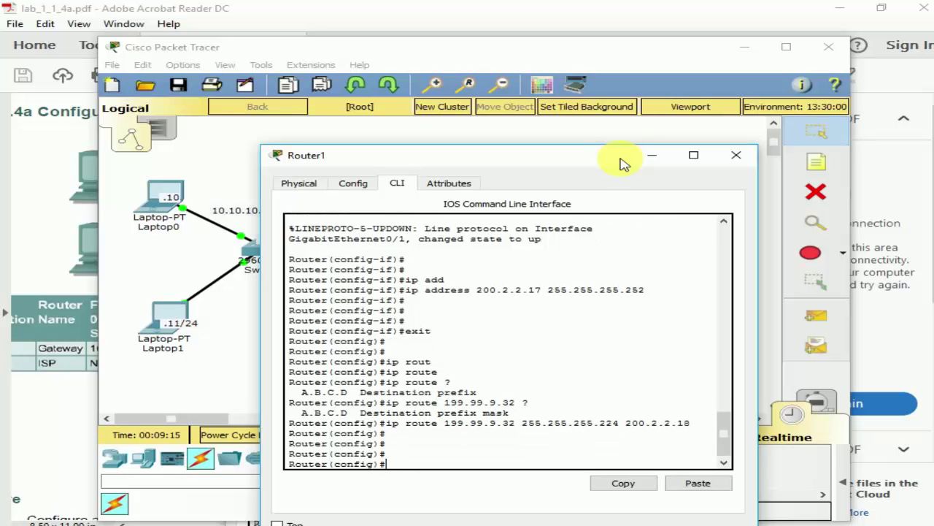
Step: Exit Router1's global configuration mode and save its configuration with wr
text(exit)
key(Return)
key(Return)
key(Return)
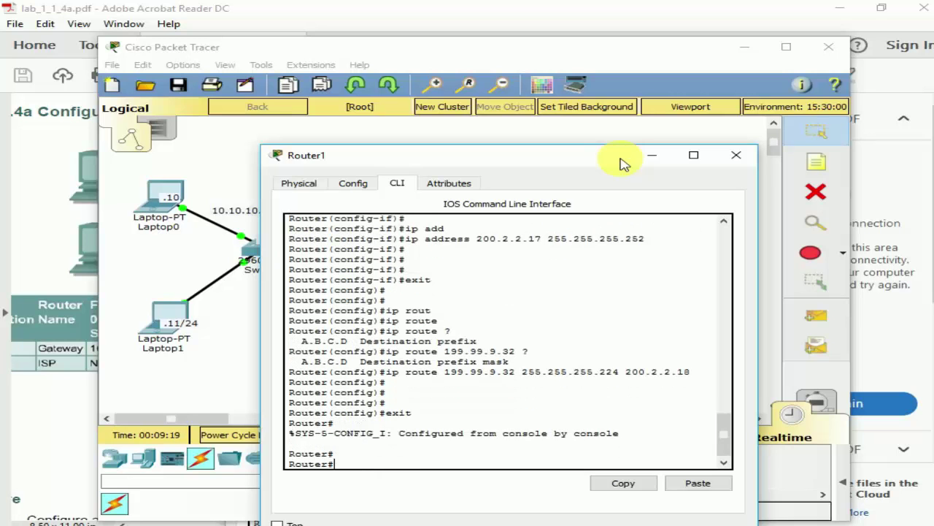
text(wr)
key(Return)
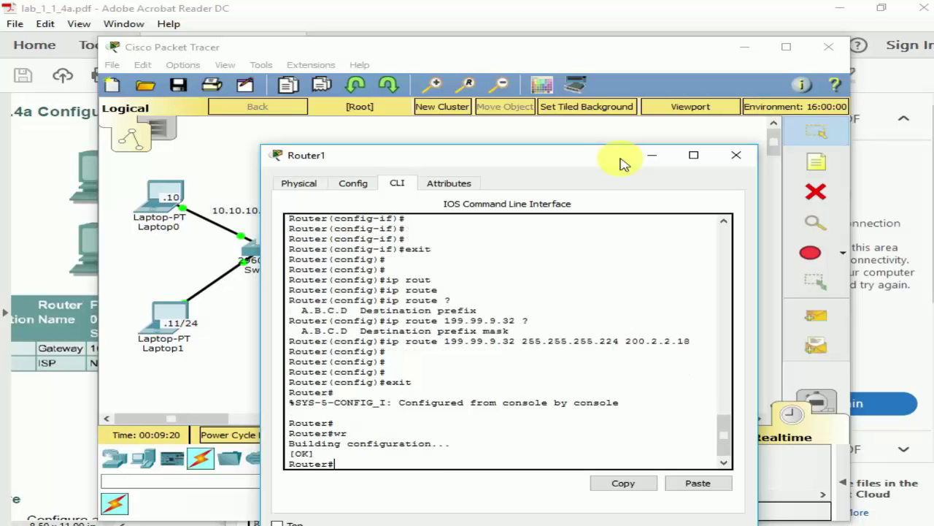
Step: Return to Router0's command line and bring up a clean global configuration prompt
click(392, 58)
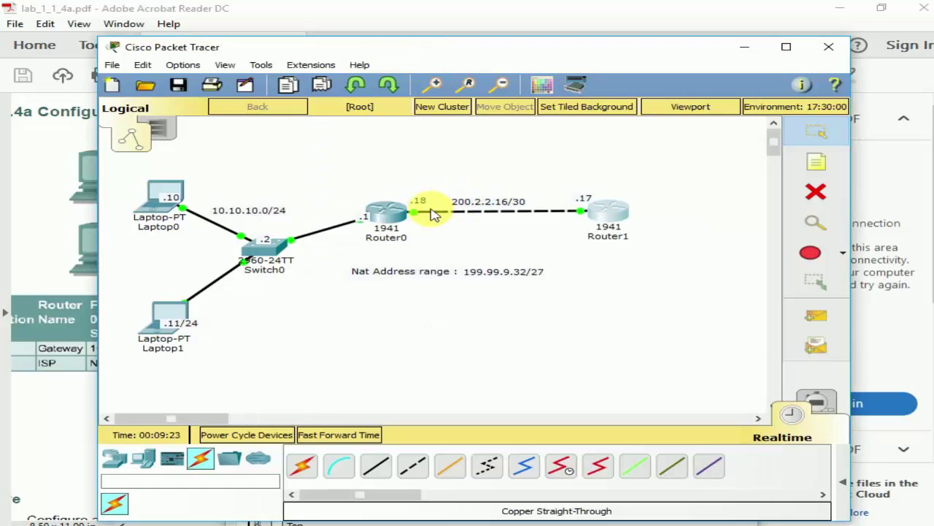
click(398, 216)
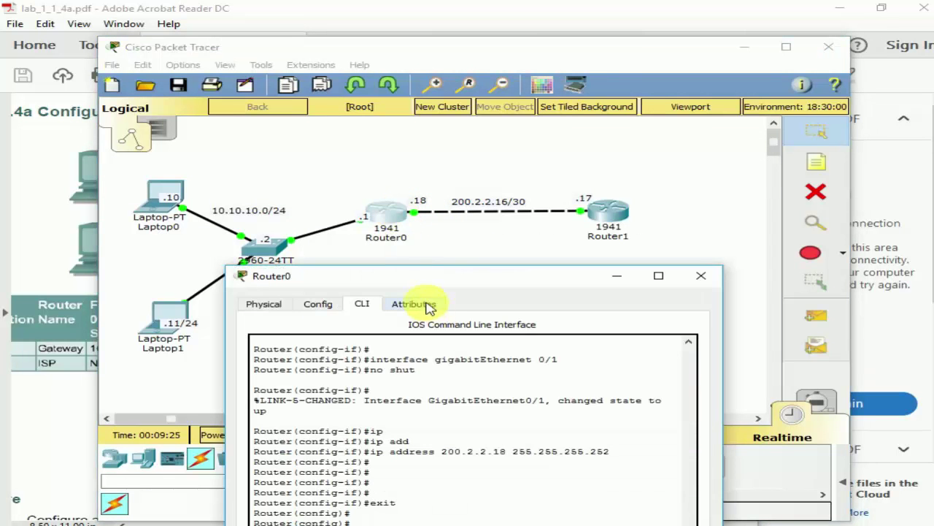
drag(454, 281, 495, 168)
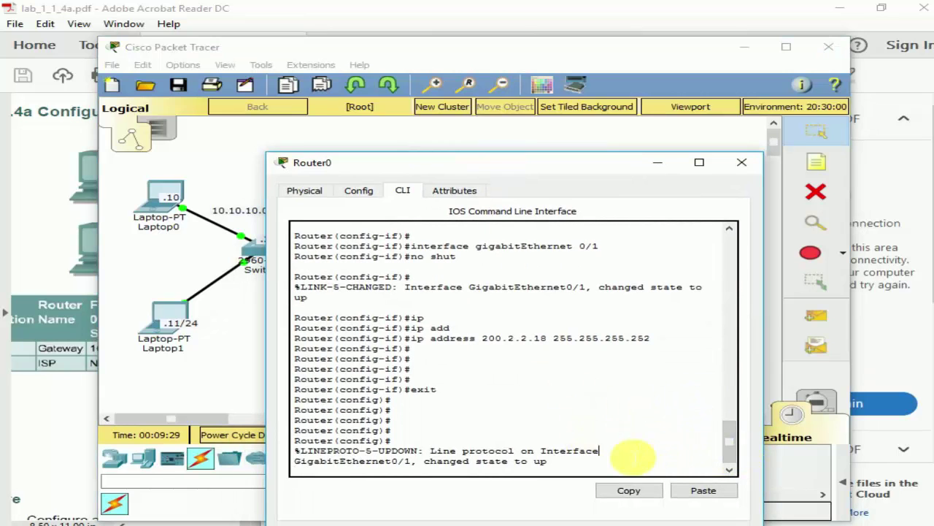
key(Return)
key(Return)
key(Return)
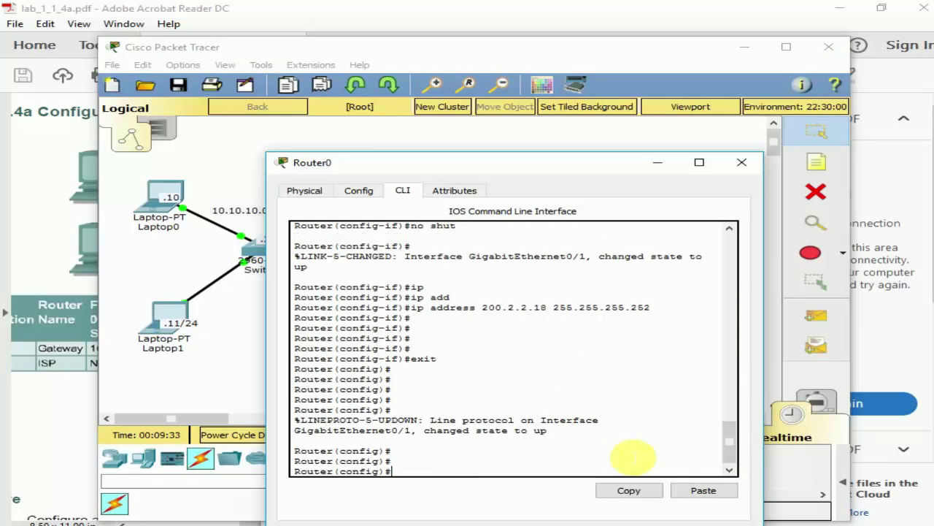
Step: Add a default route on Router0 with ip route 0.0.0.0 0.0.0.0 and next hop 200.2.2.17
text(ip rou)
key(Tab)
text(te)
key(Tab)
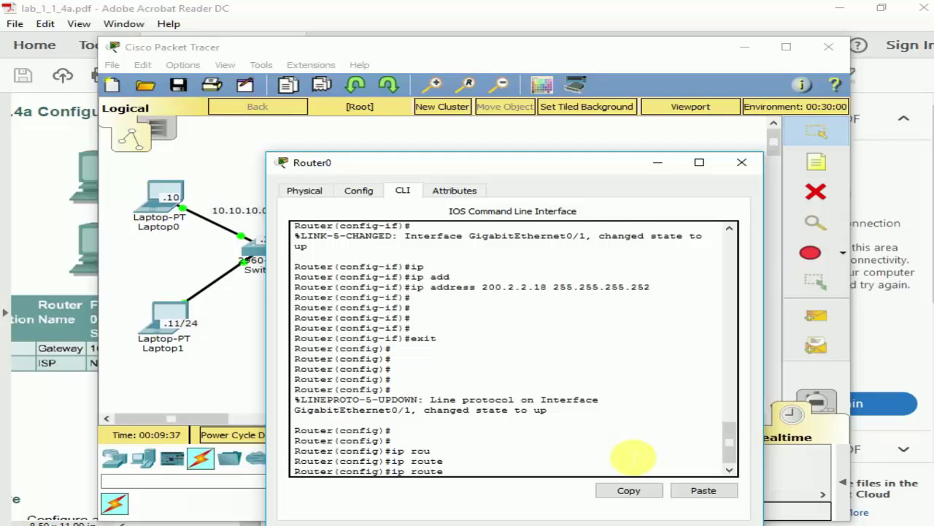
text(0.0.0)
drag(592, 168, 603, 295)
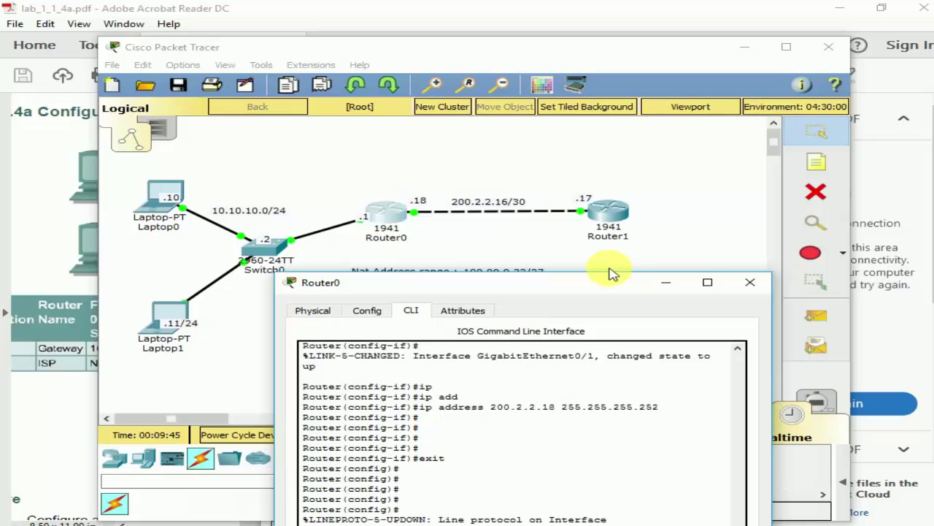
drag(542, 281, 542, 178)
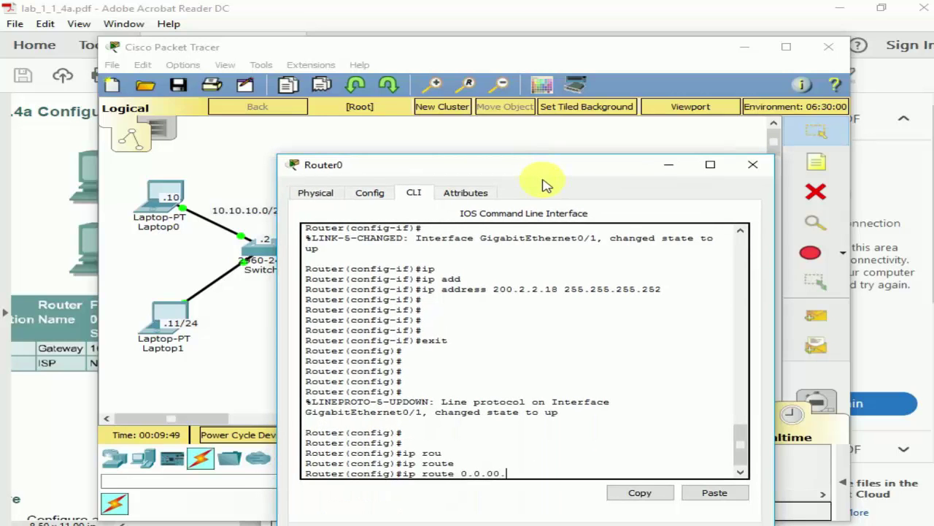
key(BackSpace)
key(BackSpace)
text(.0 0.0.0.0)
text(0 1)
key(BackSpace)
text(200.)
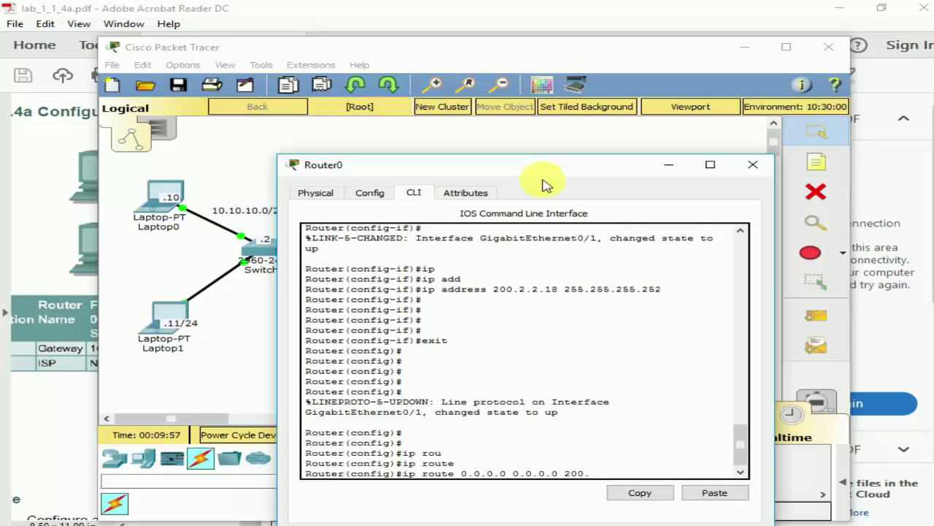
text(2.2.17)
key(Return)
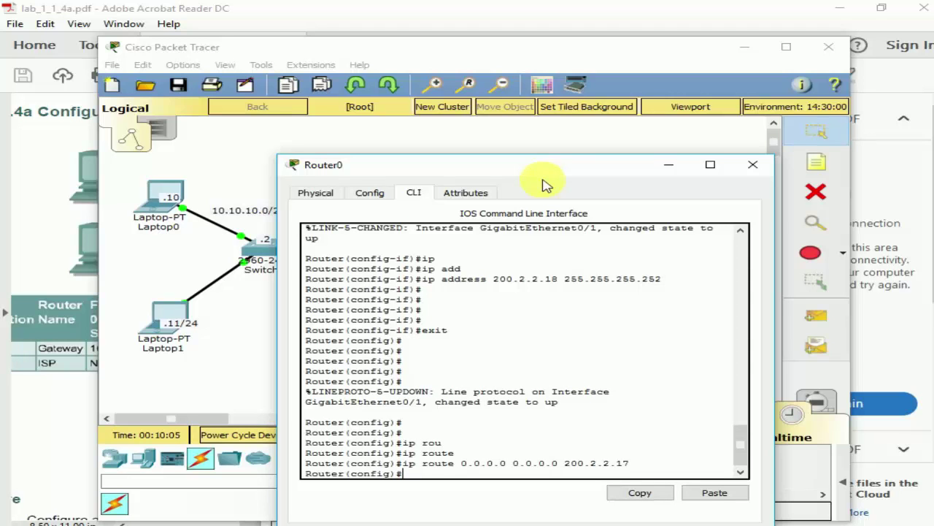
Step: Review the destination, mask and next hop of Router0's default route against the Router0–Router1 link in the topology
drag(560, 462, 453, 464)
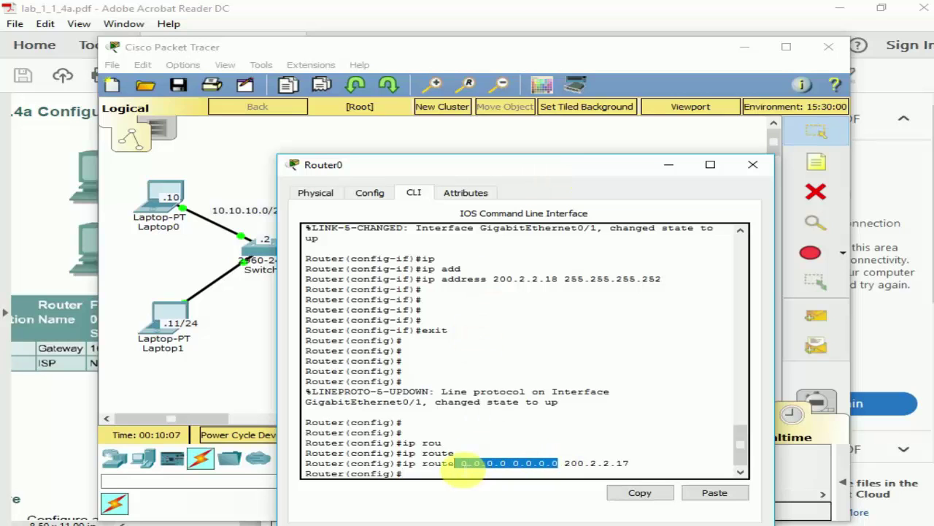
drag(563, 463, 648, 463)
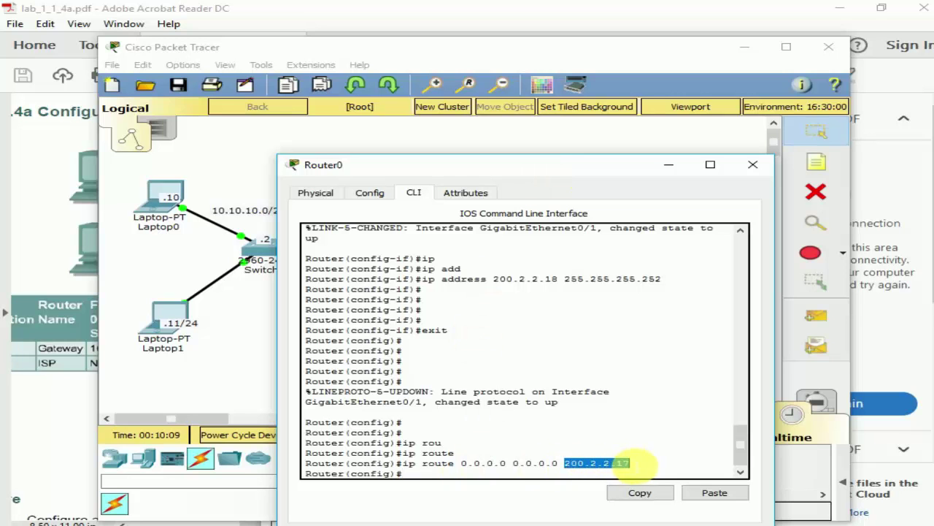
drag(532, 171, 548, 300)
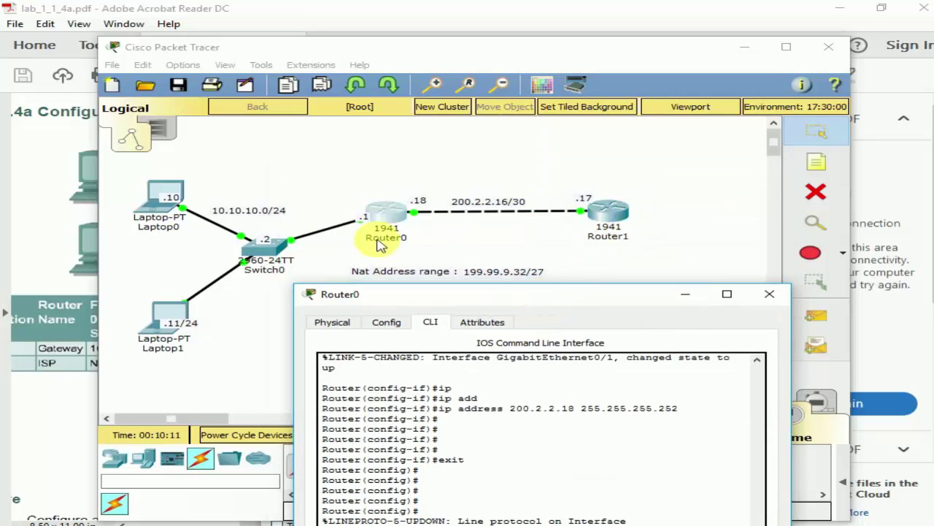
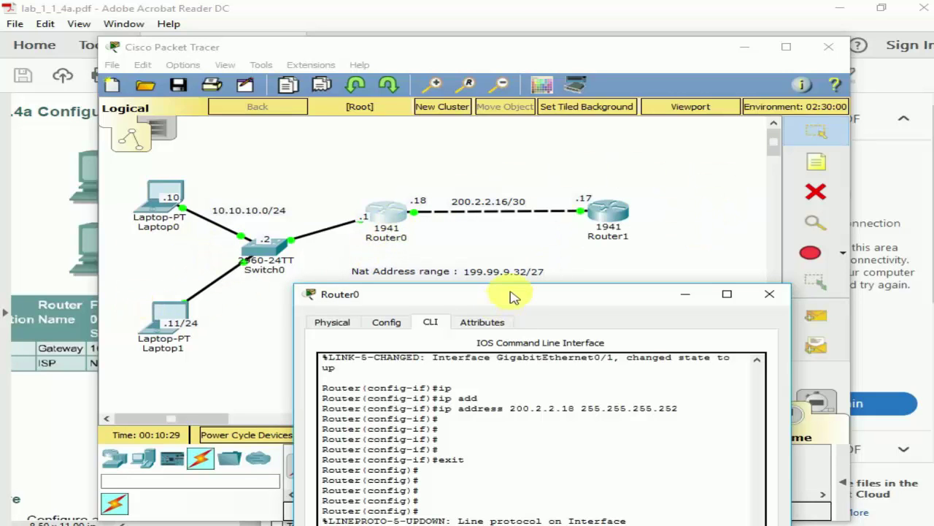
drag(512, 296, 498, 301)
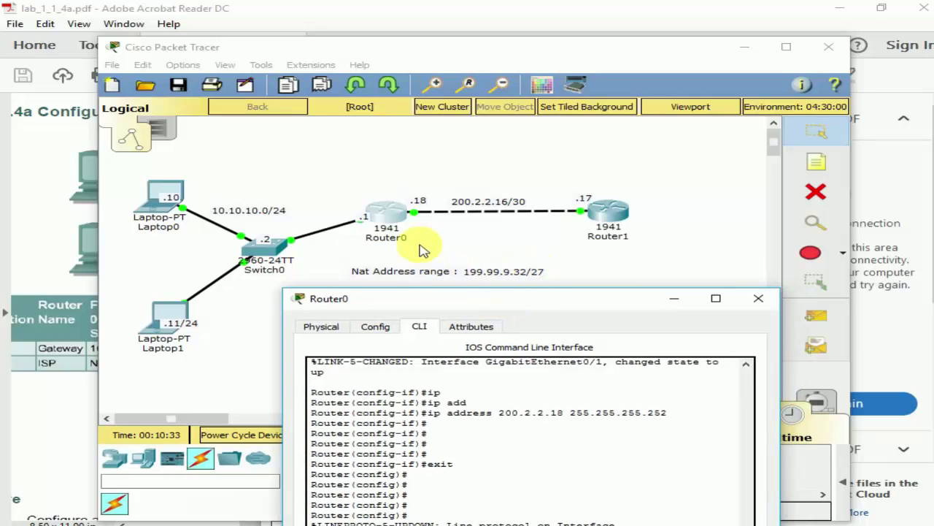
click(389, 223)
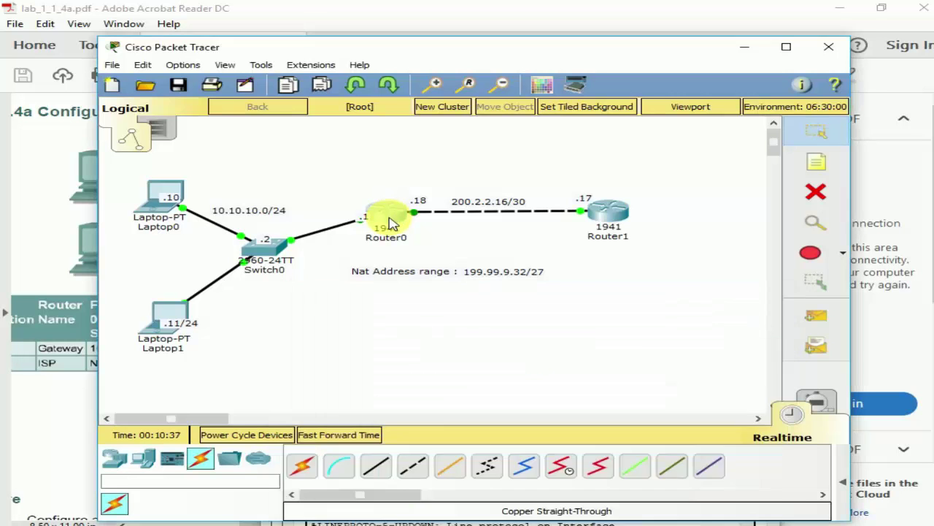
drag(492, 299, 441, 142)
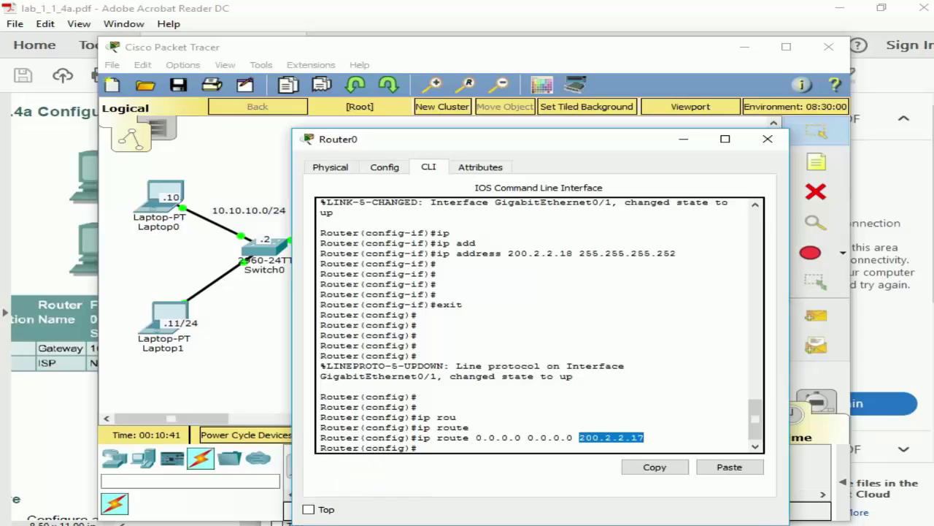
Step: Switch to lab_1_1_4a.pdf and copy the command ip nat pool public-access 199.99.9.40 199.99.9.62 netmask 255.255.255.224 from page 3
key(alt+Tab)
scroll(241, 401, down, 10)
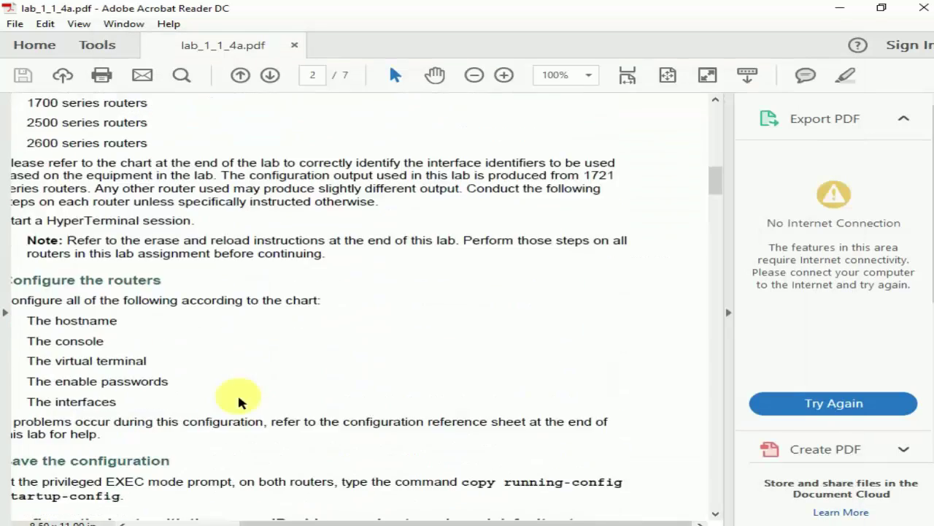
scroll(241, 402, down, 10)
scroll(244, 401, down, 3)
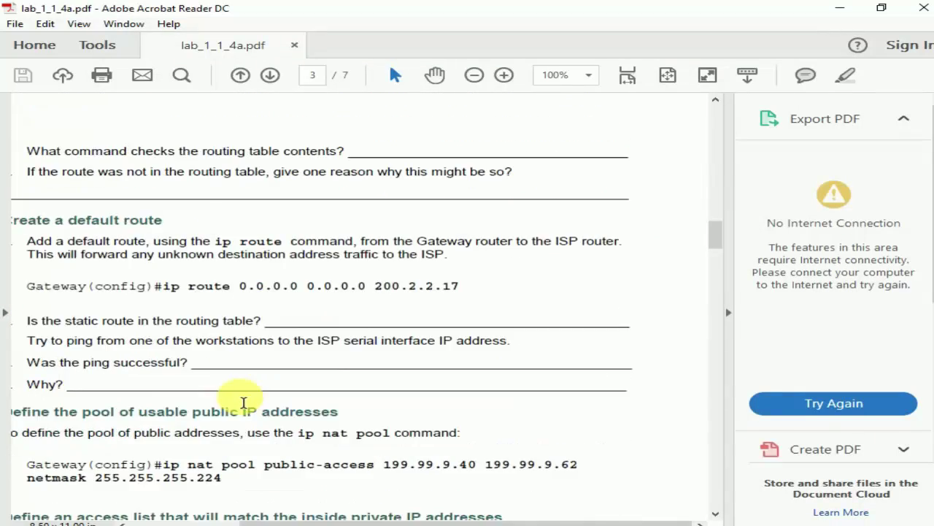
scroll(241, 380, down, 2)
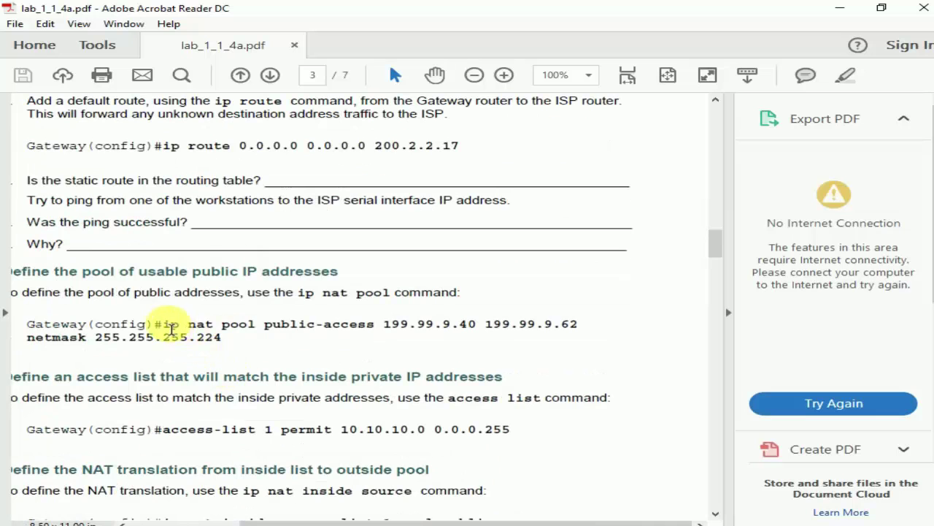
drag(163, 326, 237, 345)
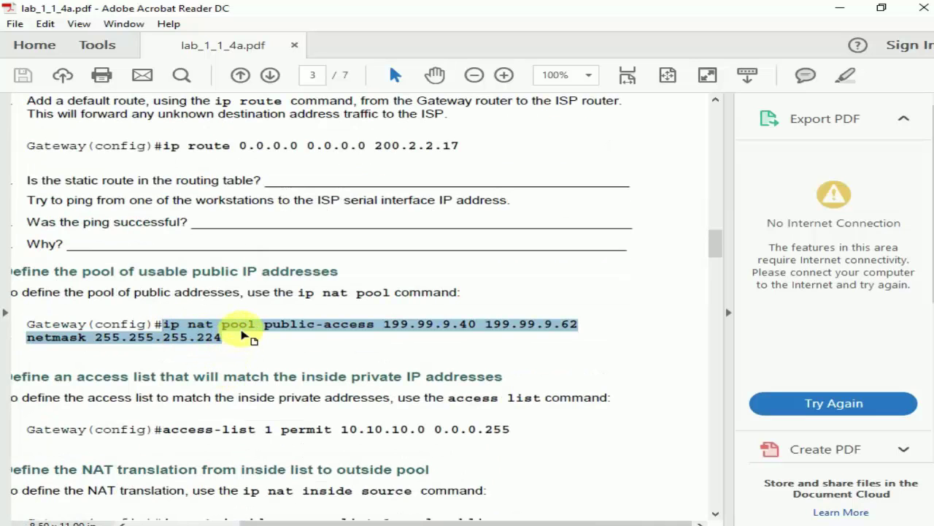
right_click(252, 338)
click(274, 344)
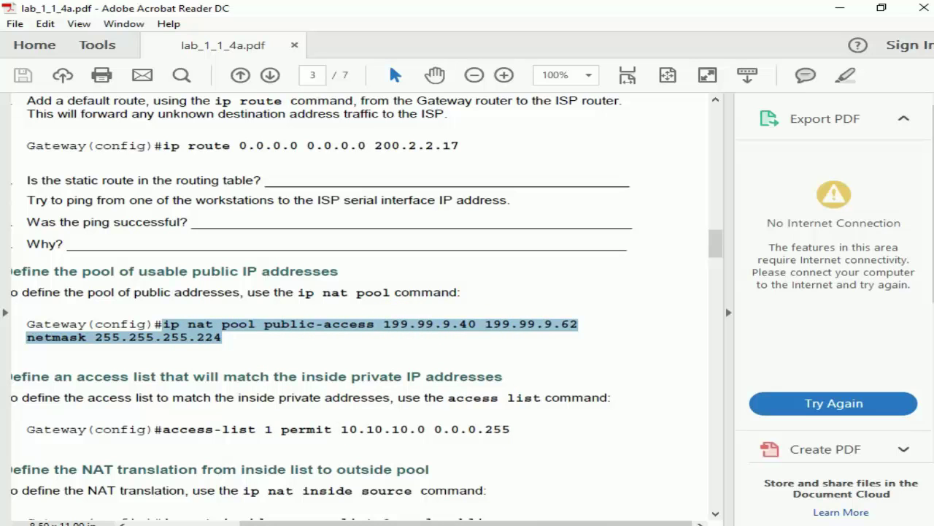
Step: Switch to Packet Tracer and paste the copied ip nat pool public-access command into Router0's command line
click(341, 474)
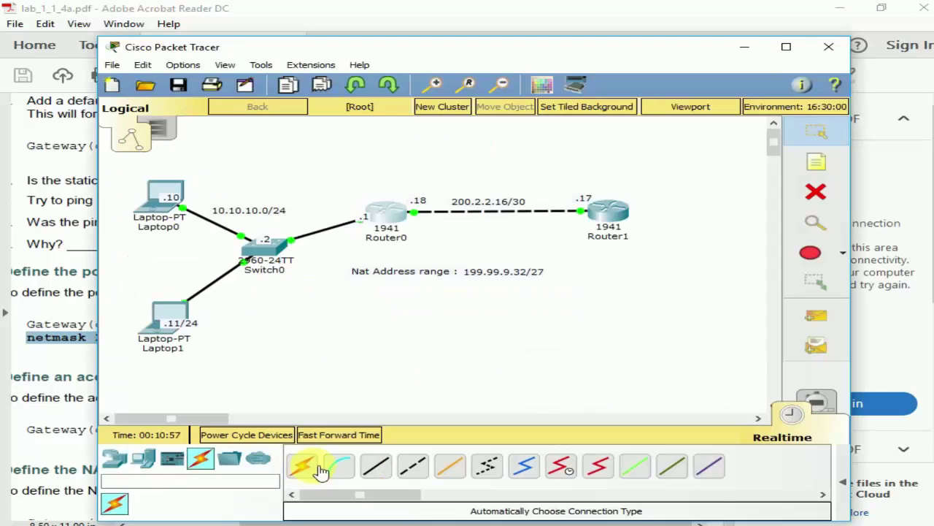
click(394, 225)
click(512, 449)
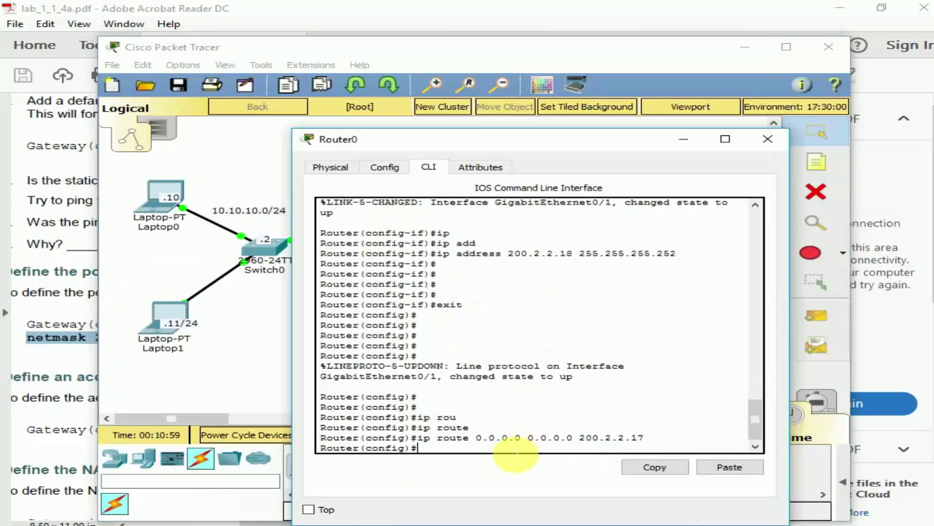
right_click(511, 450)
click(549, 473)
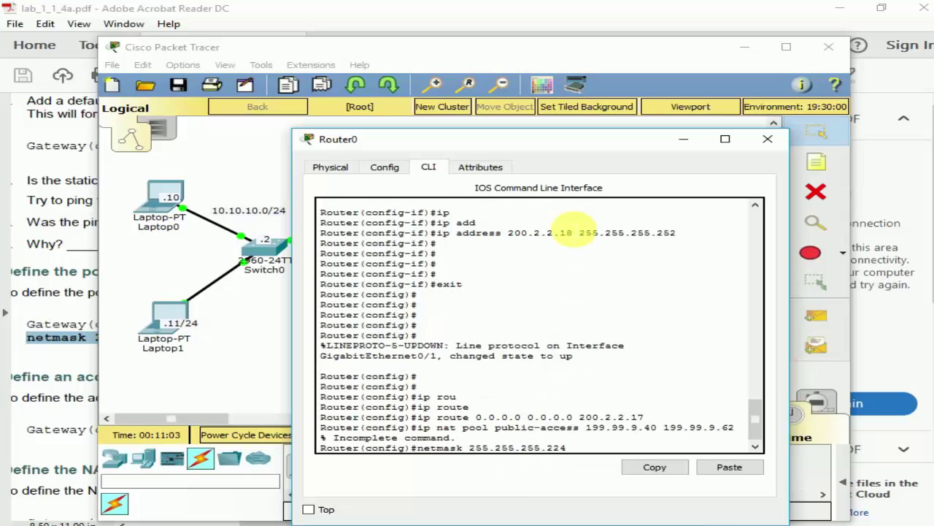
Step: Define Router0's NAT pool public-access with range 199.99.9.40 199.99.9.62 and netmask 255.255.255.224, and bring up a clean configuration prompt
key(Up)
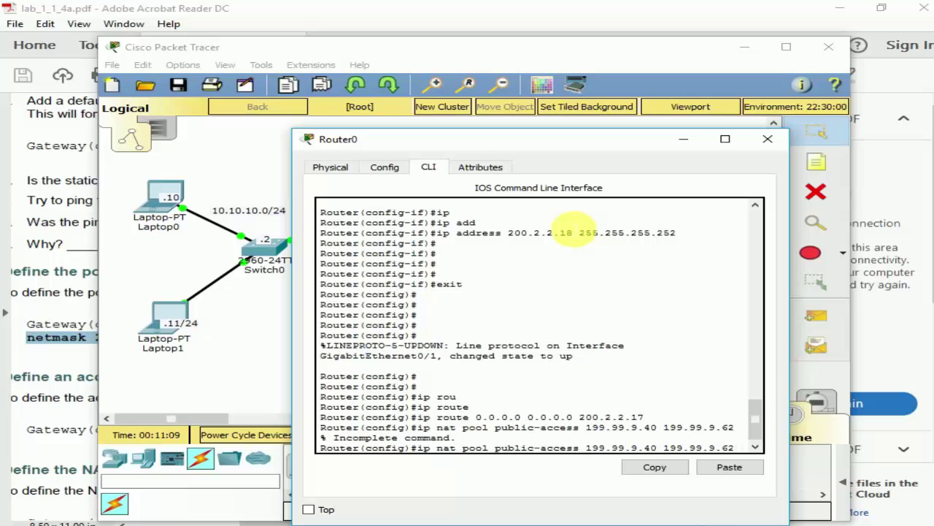
drag(397, 139, 283, 57)
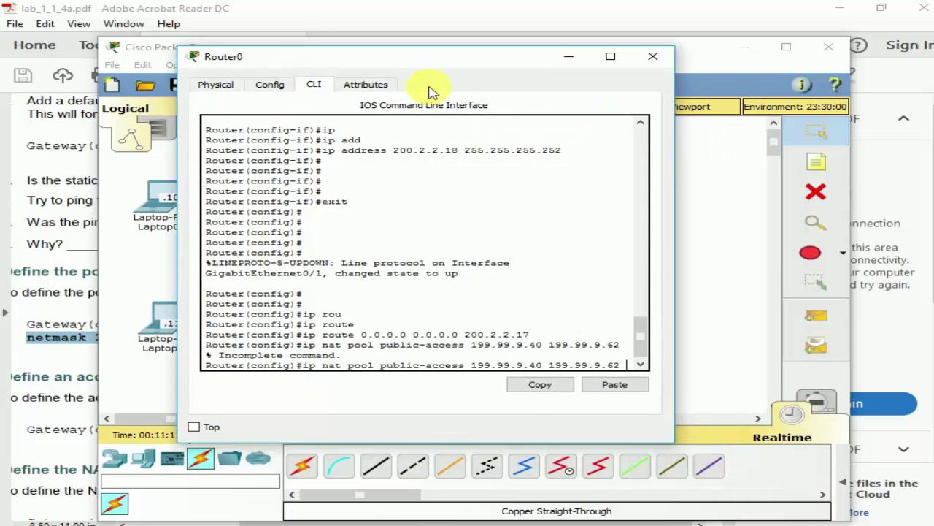
text(?)
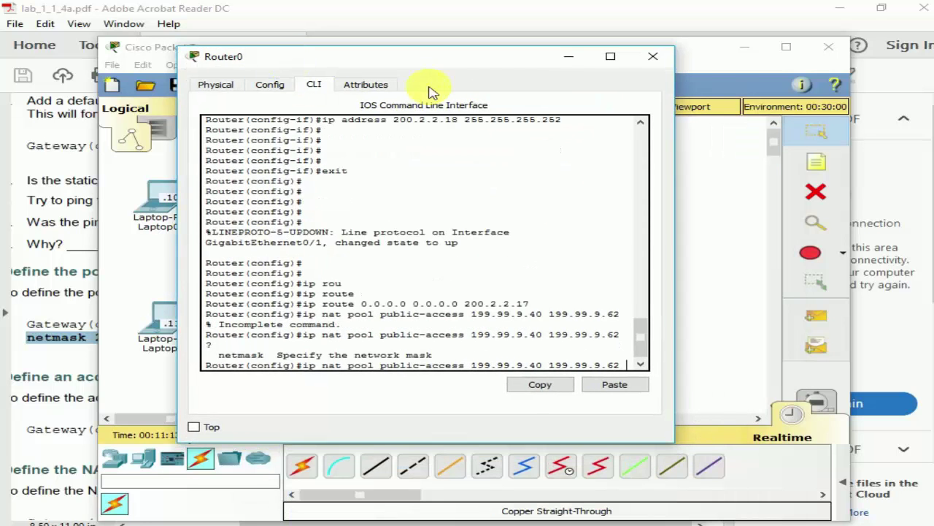
text(ne)
key(Tab)
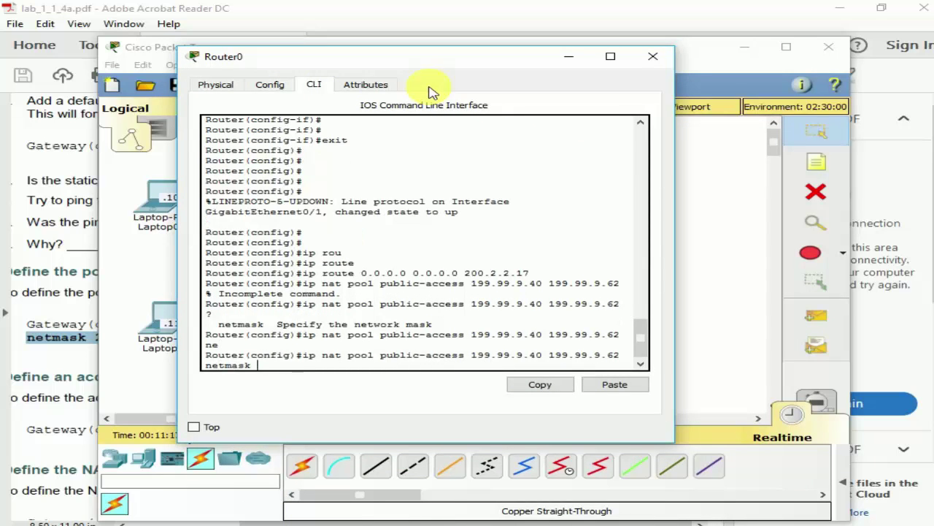
text(255.255.255.224)
drag(418, 59, 455, 76)
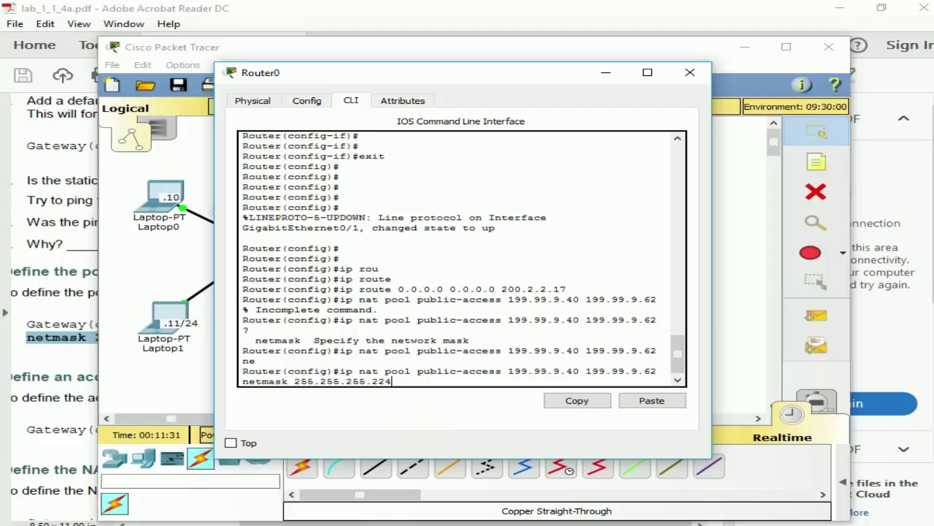
key(alt+Tab)
key(alt+Tab)
key(ctrl+v)
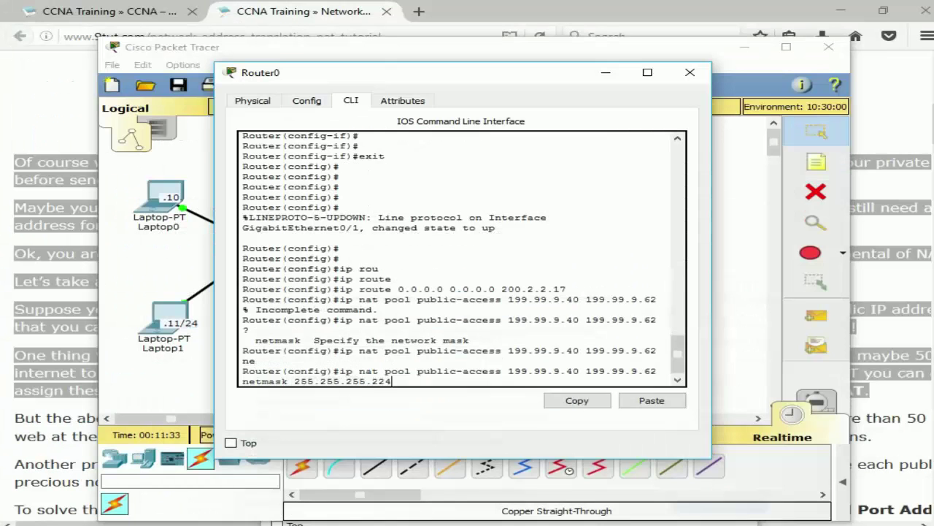
key(Return)
key(Return)
key(Return)
key(Return)
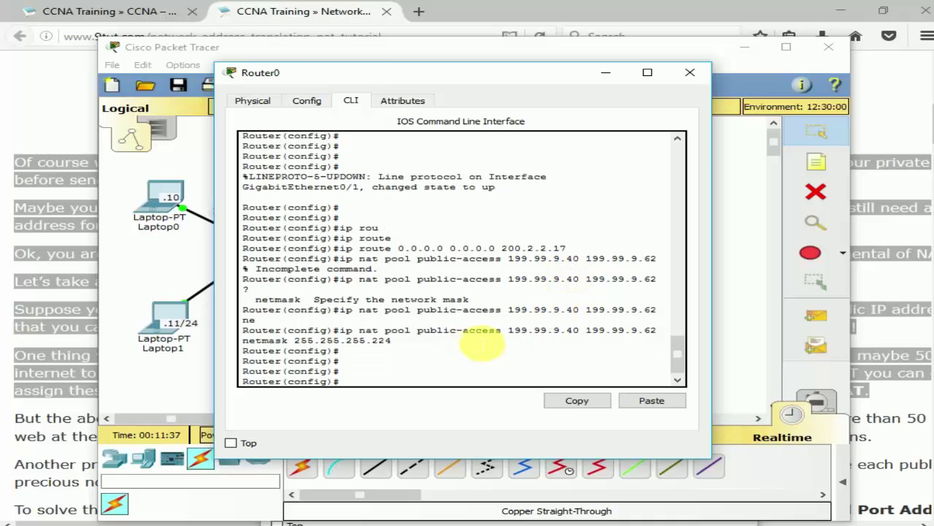
Step: Review the pool name and the start and end addresses in Router0's NAT pool command
click(507, 338)
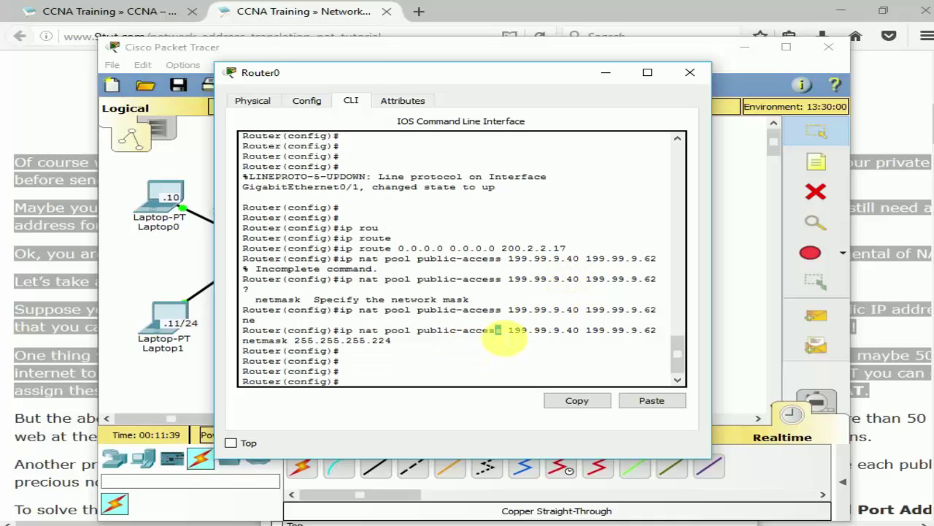
drag(502, 336, 389, 336)
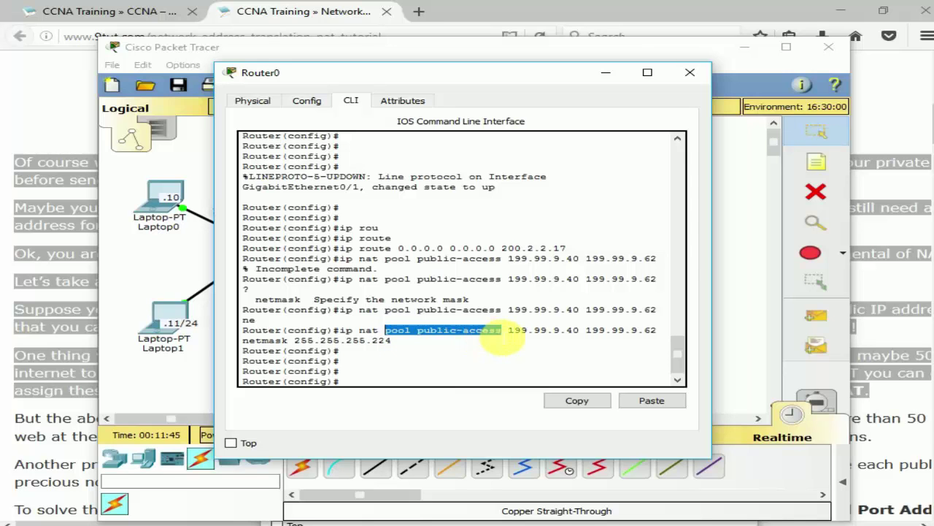
drag(660, 333, 511, 333)
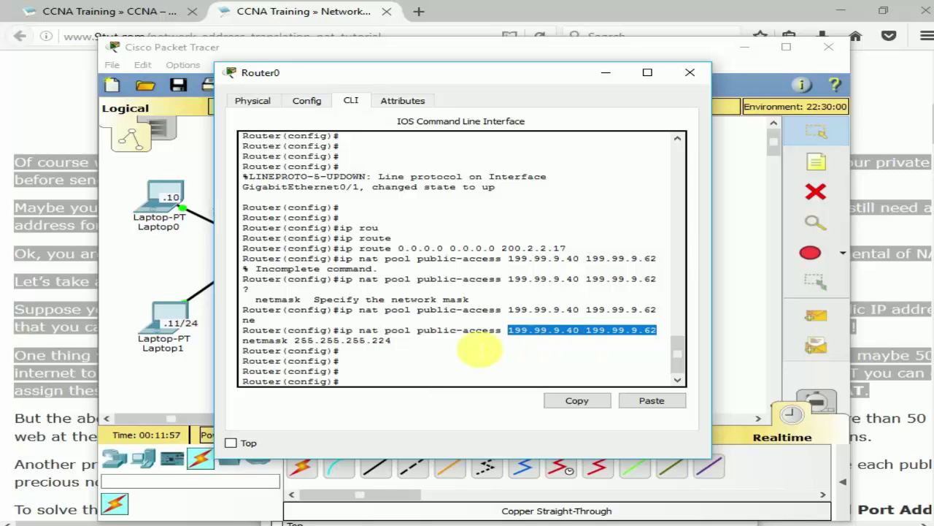
Step: Compose an access-list 1 permit entry for network 10.10.10.0 on Router0, checking the available list numbers and actions
click(408, 363)
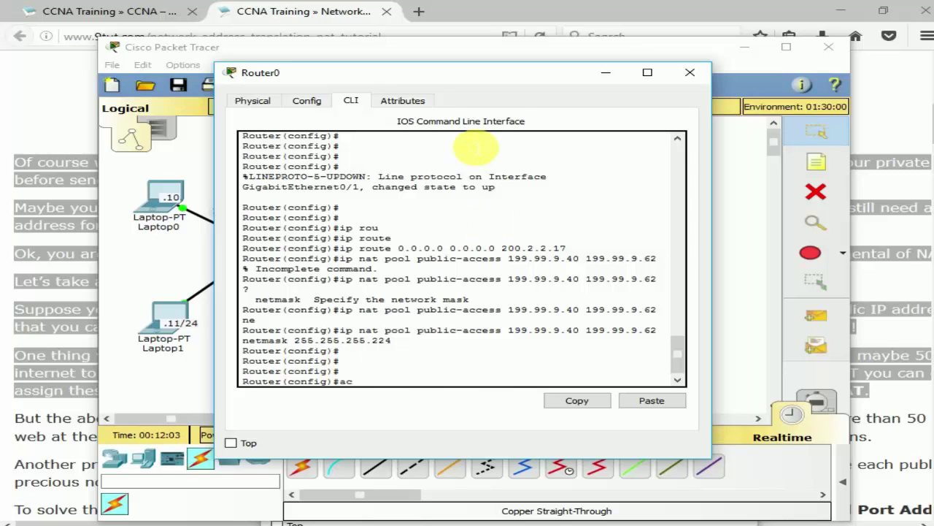
text(c)
key(Tab)
text(p)
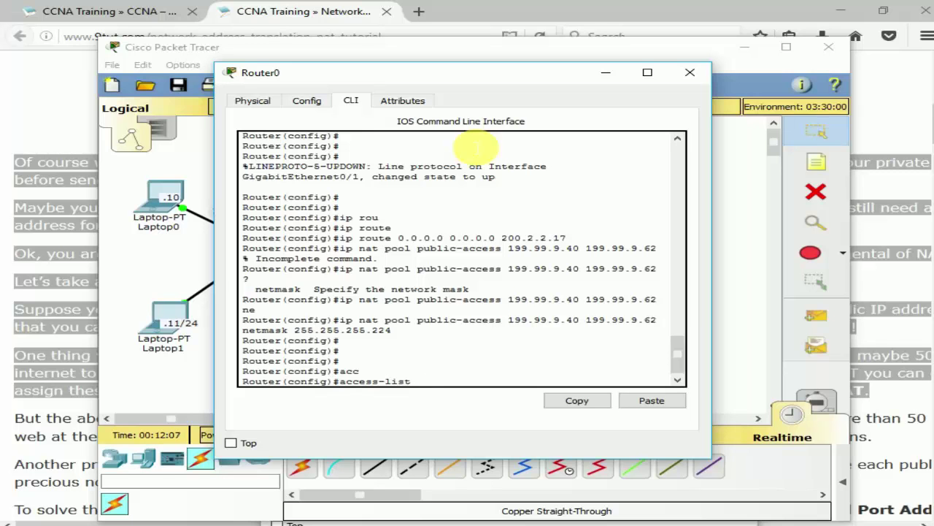
text(?)
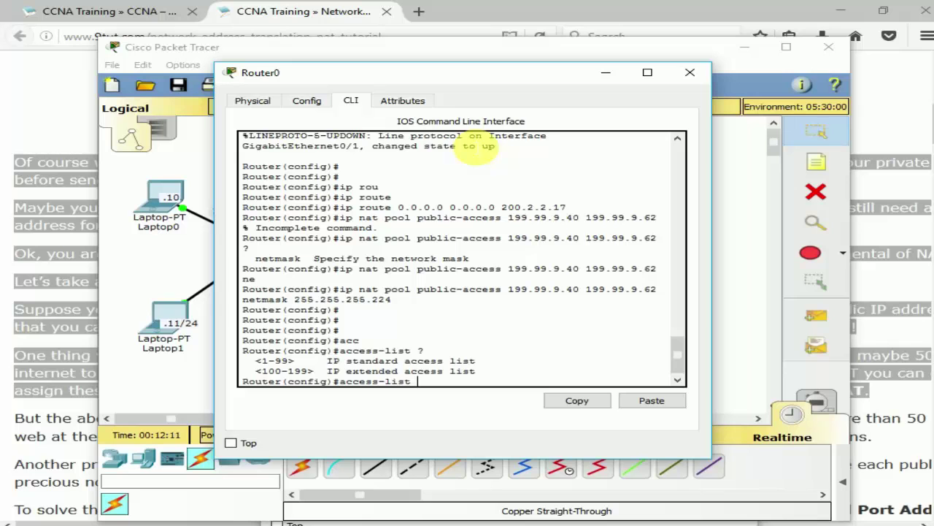
text(1 ?)
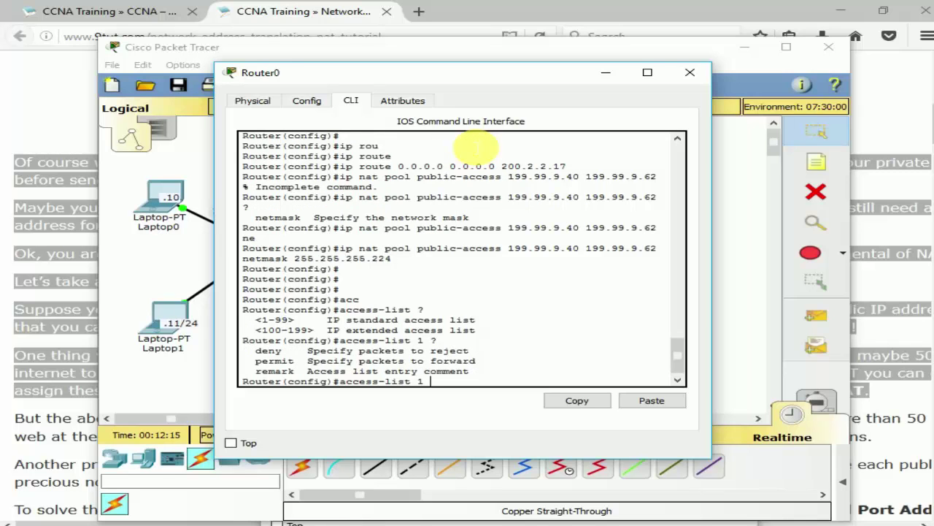
text(per)
key(Tab)
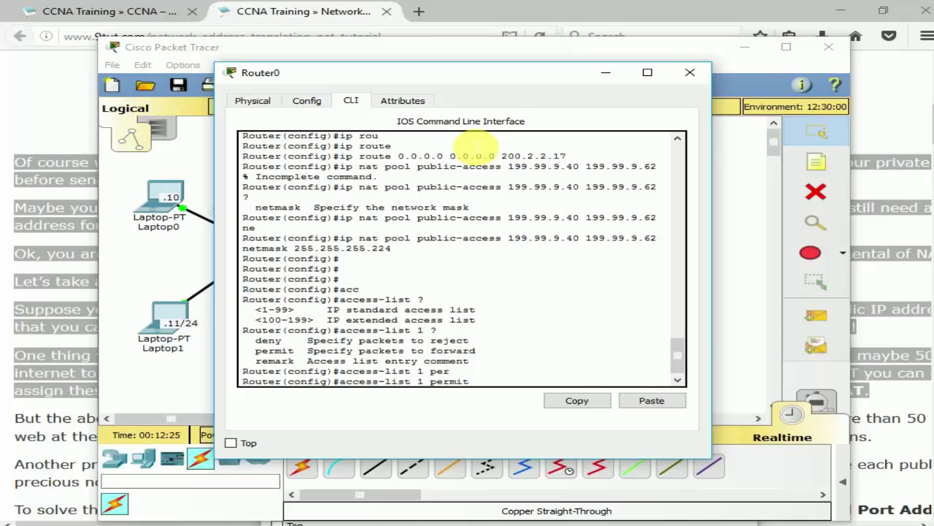
text(10.10.10.0)
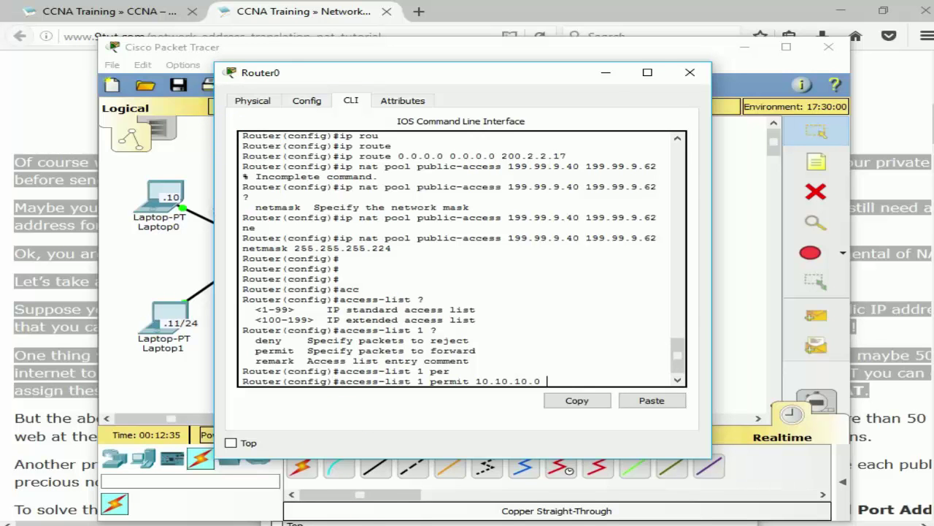
Step: Check the wildcard mask in lab_1_1_4a.pdf, then complete and run Router0's access list entry with 0.0.0.255
key(alt+Tab)
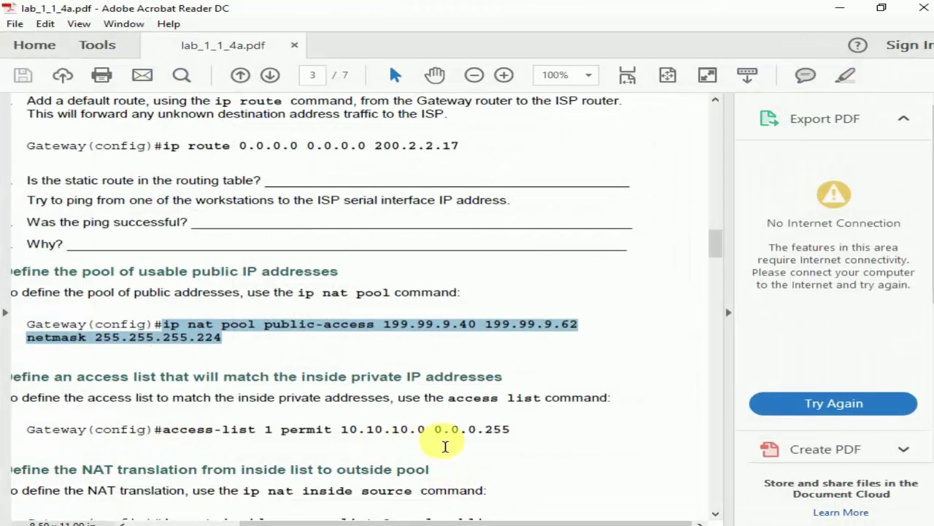
drag(434, 430, 526, 437)
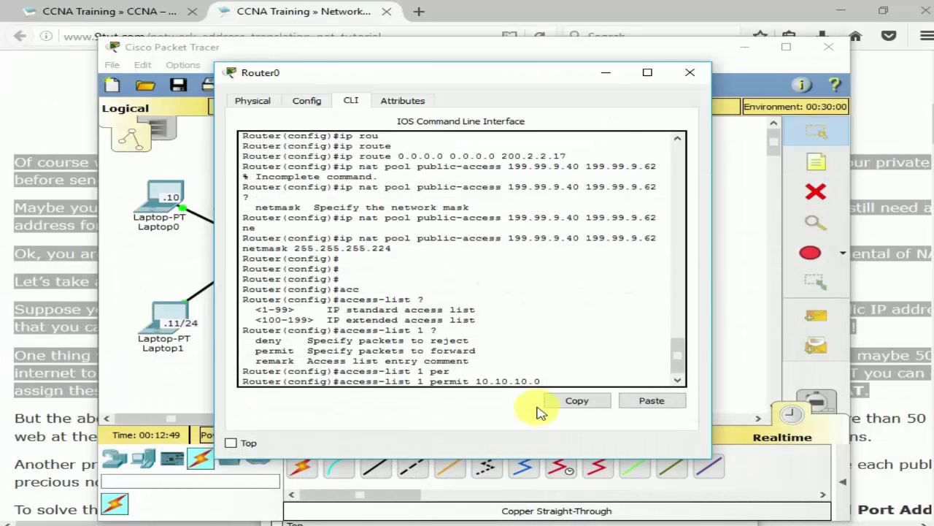
drag(548, 380, 475, 381)
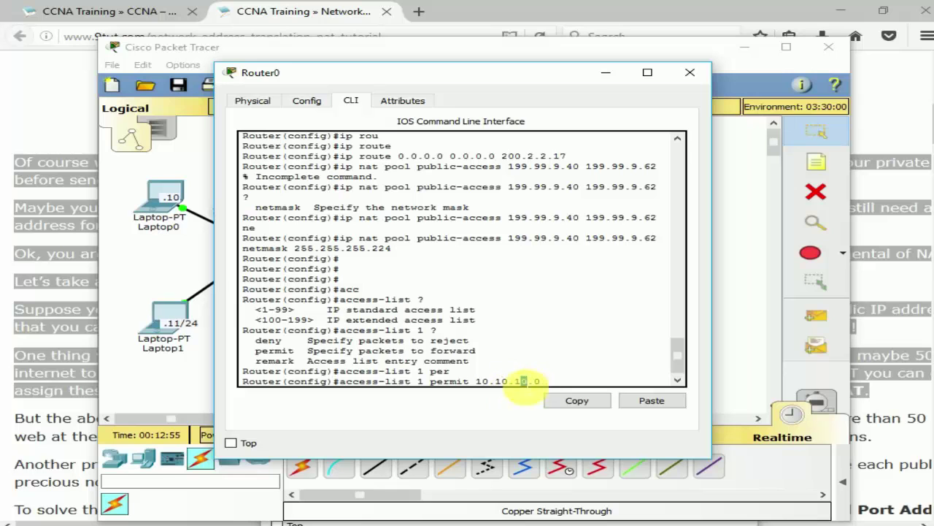
drag(527, 381, 479, 385)
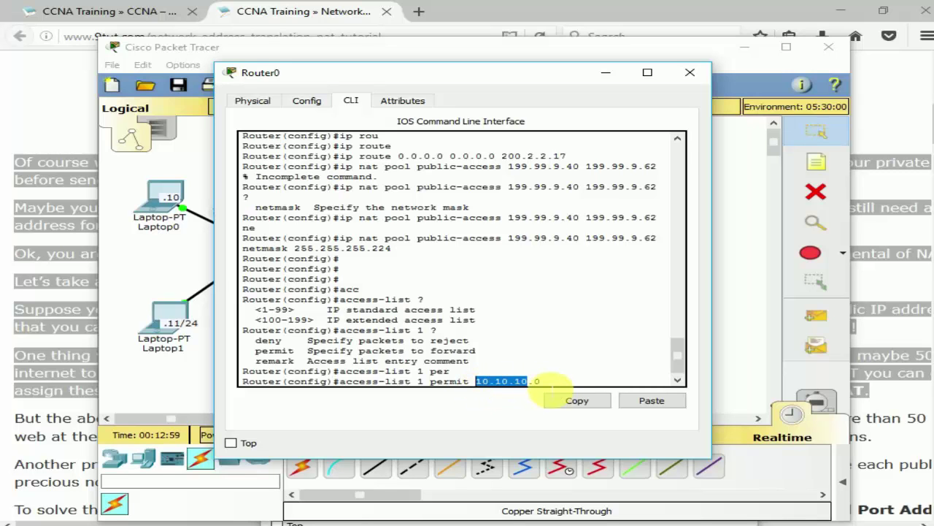
drag(533, 383, 538, 381)
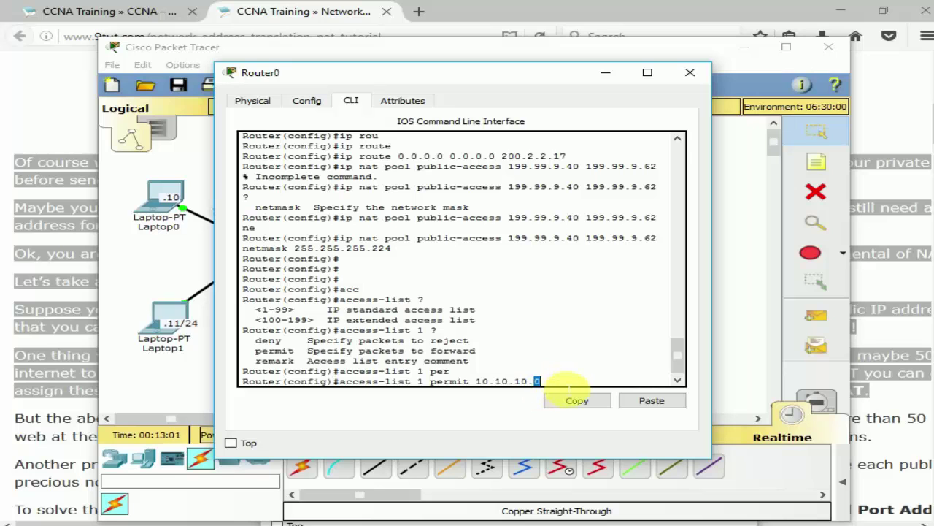
text(0.)
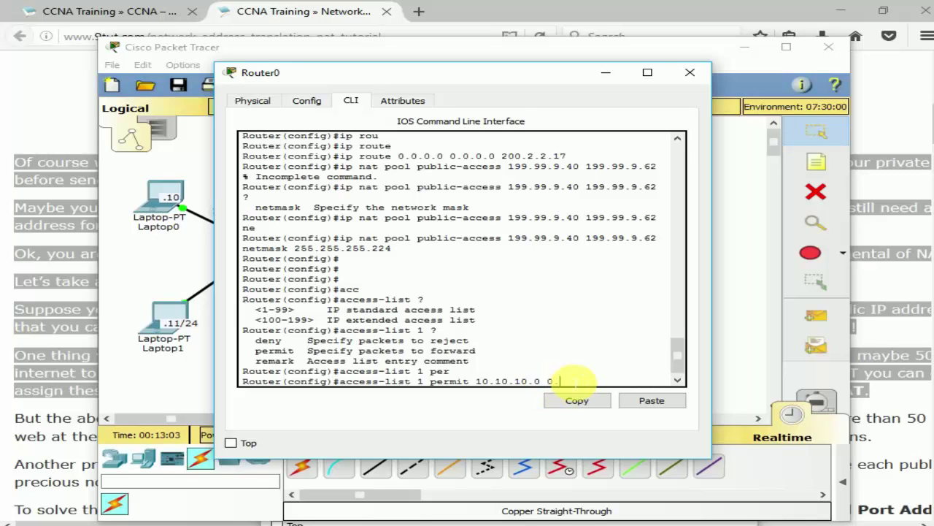
text(0.0.255)
key(Return)
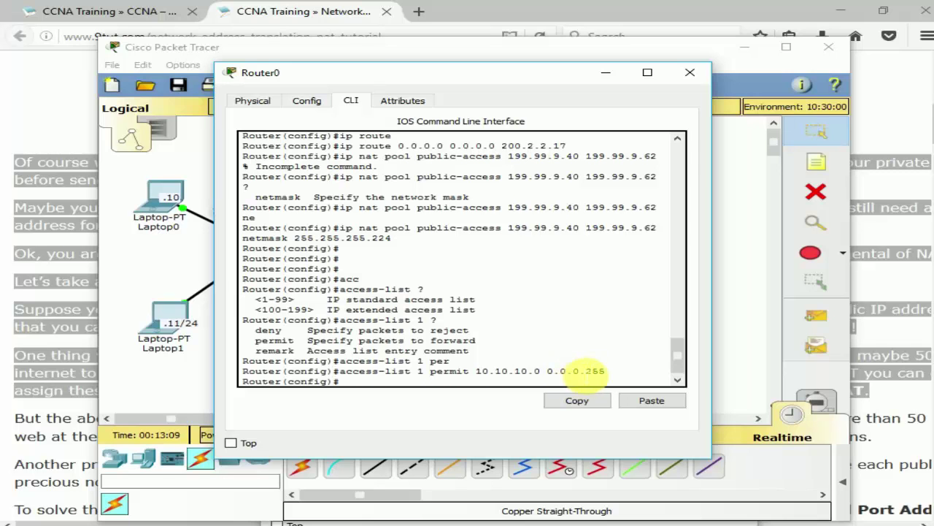
Step: Review how the network portion and wildcard mask of Router0's access list 1 entry match each other
drag(579, 372, 484, 373)
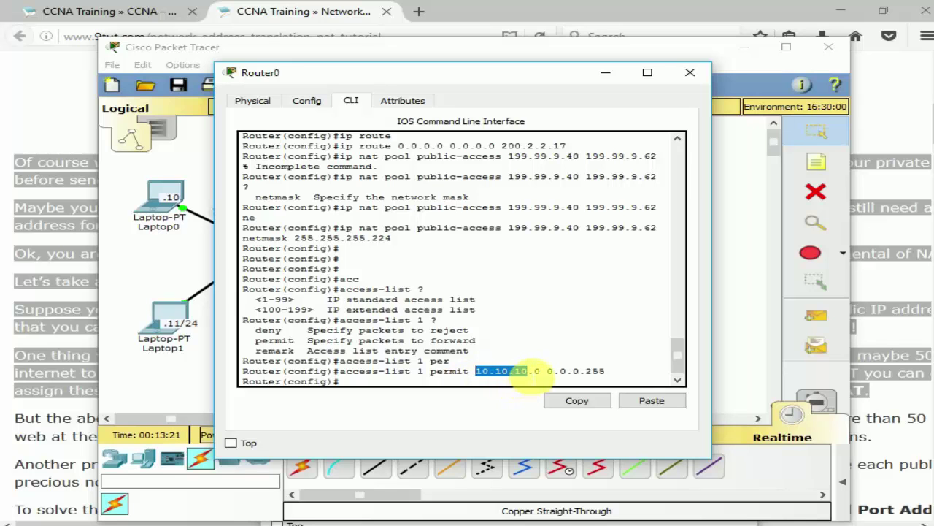
click(593, 371)
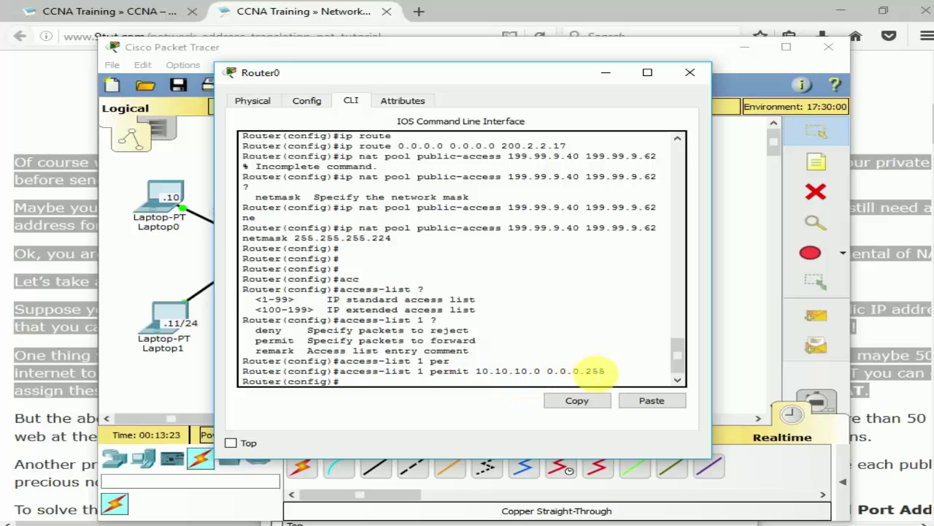
mouse_move(589, 371)
mouse_down()
mouse_move(608, 373)
mouse_move(547, 371)
mouse_move(605, 371)
mouse_up()
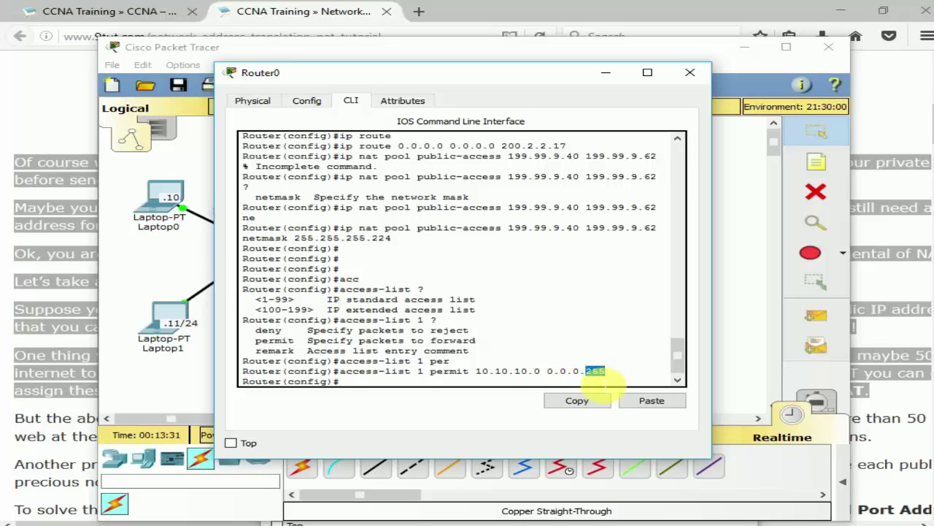
click(598, 374)
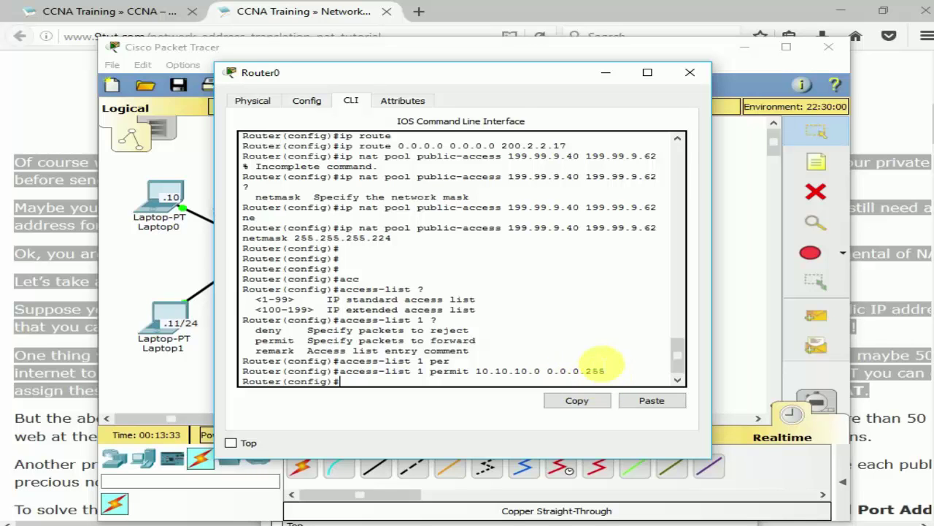
key(Return)
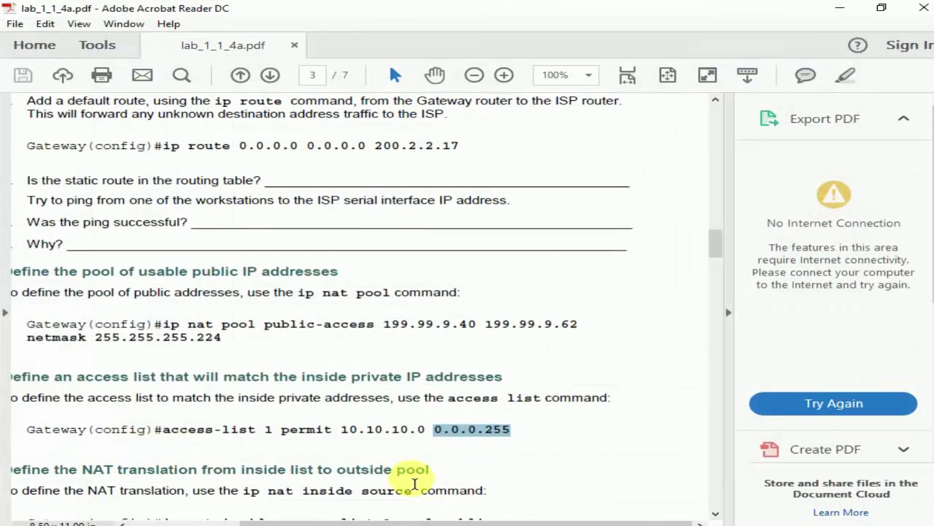
Step: Check the public address pool in lab_1_1_4a.pdf and copy Step 9's command ip nat inside source list 1 pool public-access
drag(407, 522, 341, 521)
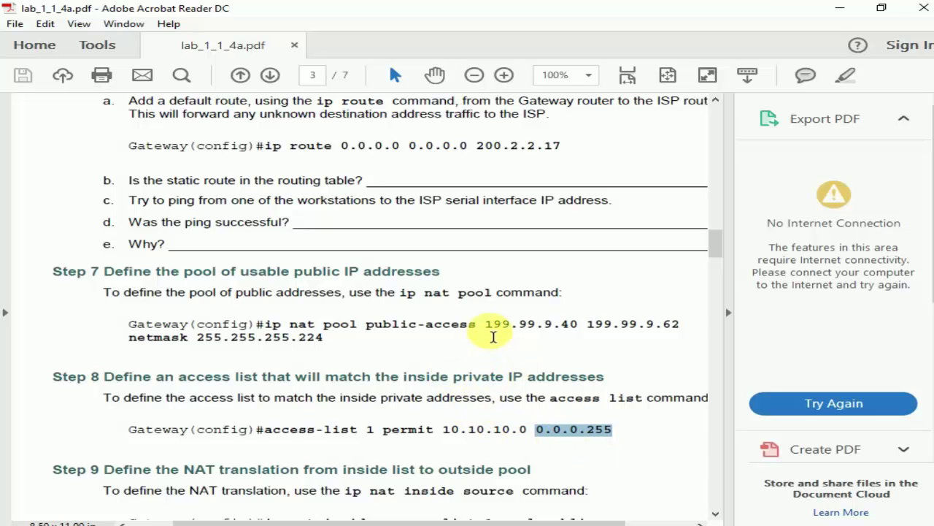
drag(486, 326, 679, 341)
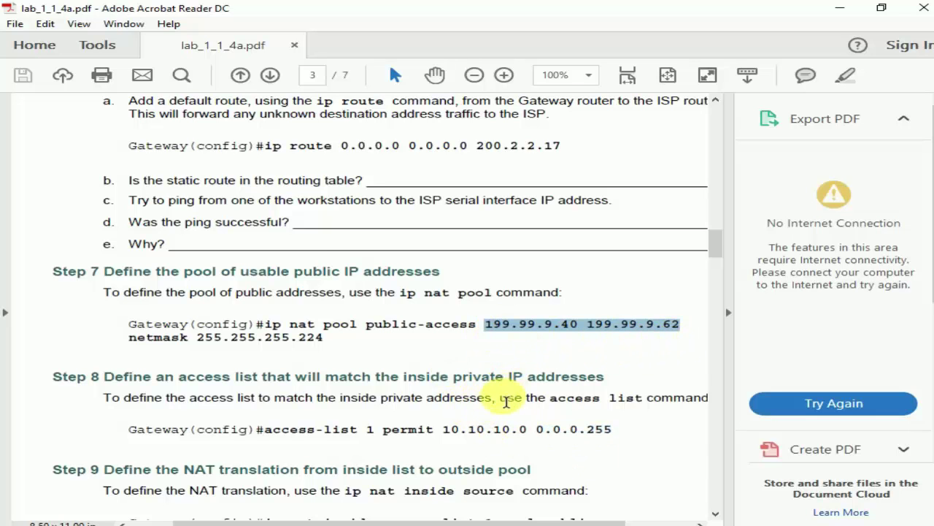
scroll(503, 400, down, 2)
scroll(502, 402, down, 1)
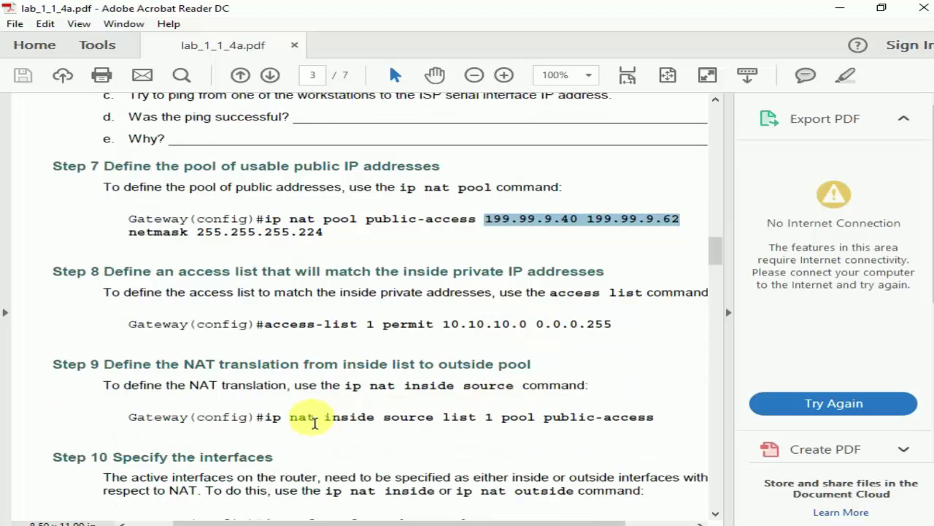
drag(266, 420, 628, 430)
right_click(640, 419)
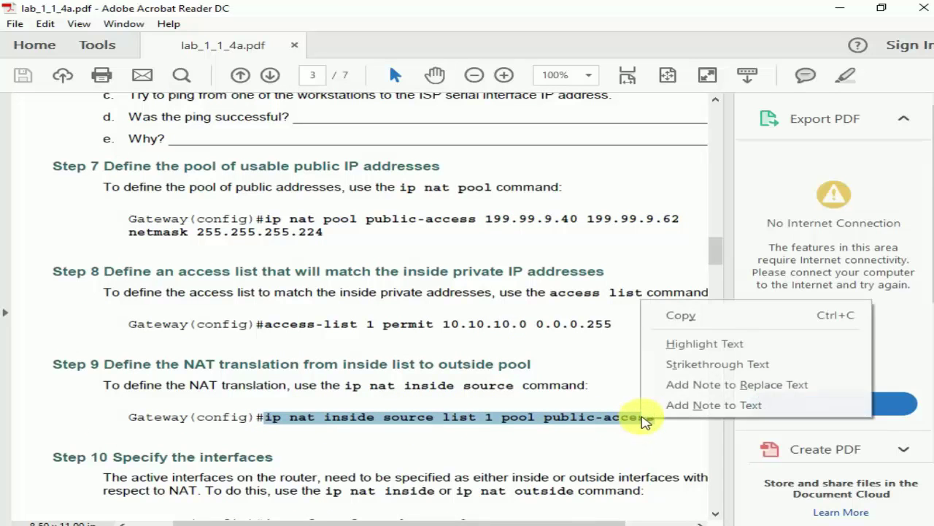
click(673, 327)
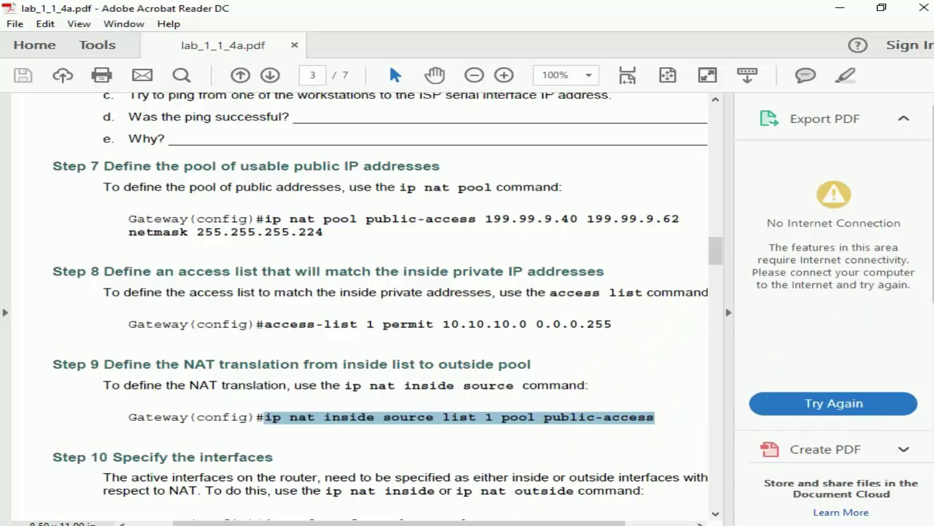
Step: Switch to Packet Tracer and run the copied ip nat inside source list 1 pool public-access command in Router0's CLI
click(323, 501)
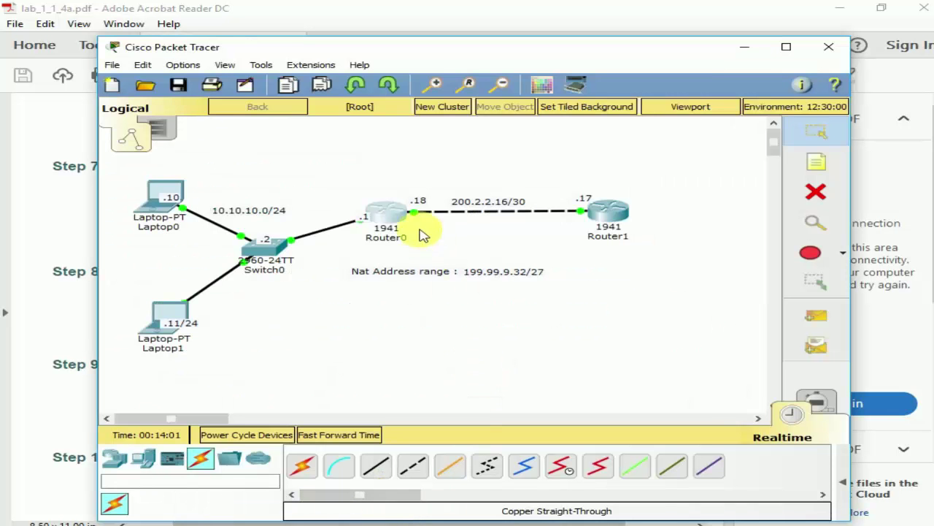
click(380, 218)
right_click(417, 382)
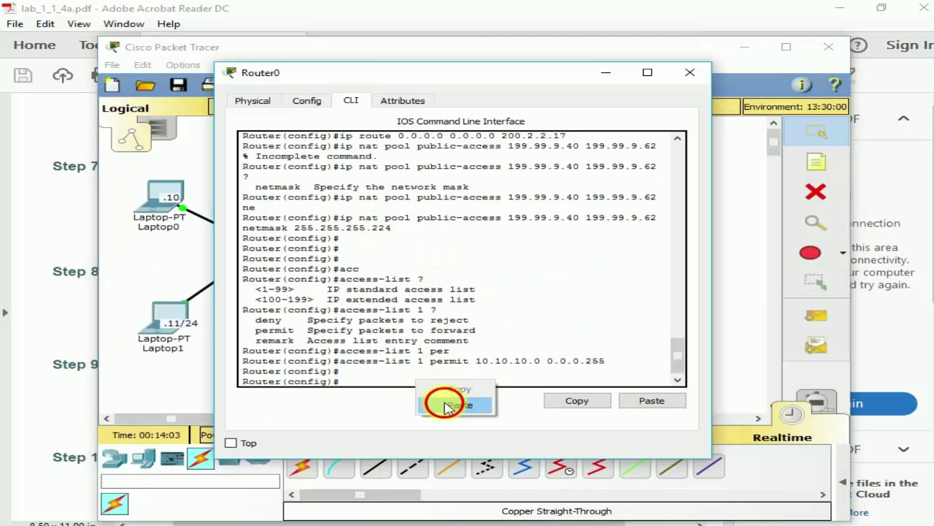
click(448, 405)
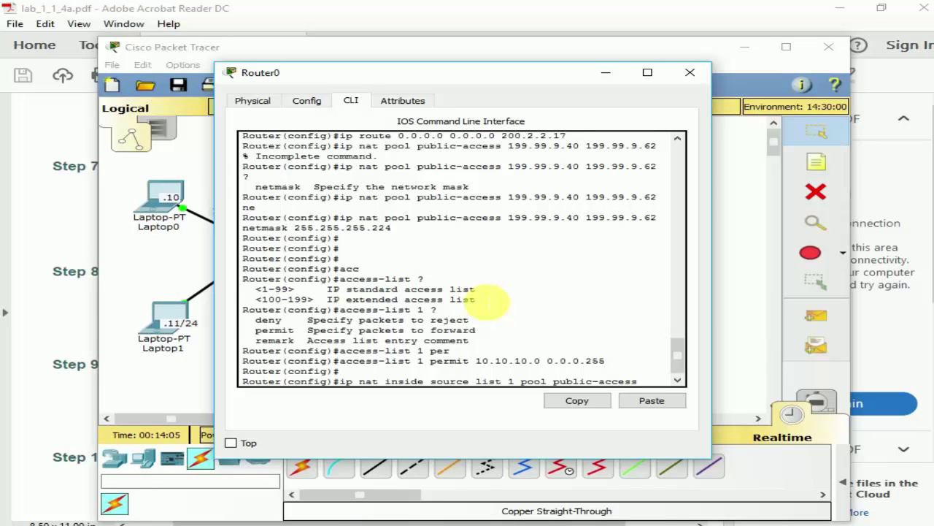
key(Return)
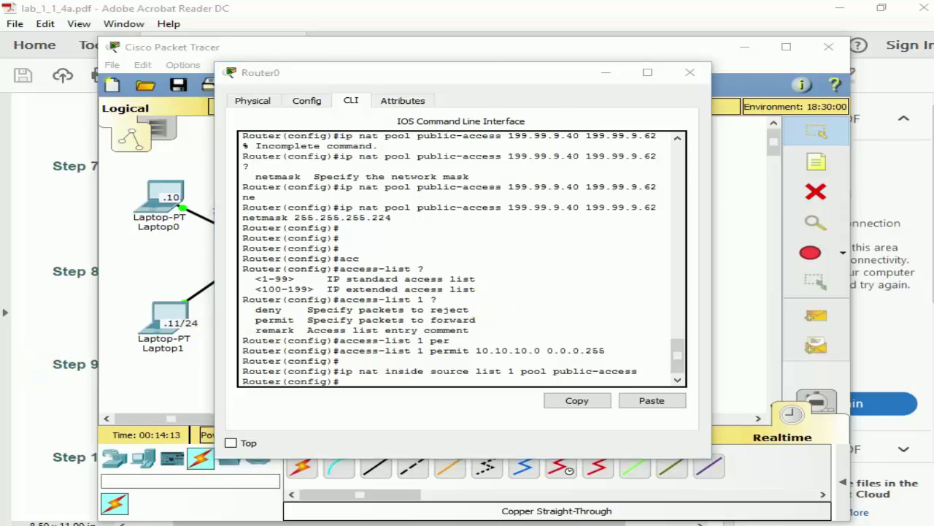
Step: Review Step 10's inside and outside interface commands in lab_1_1_4a.pdf, then compare them with Router0's links in the Packet Tracer topology
scroll(459, 424, down, 4)
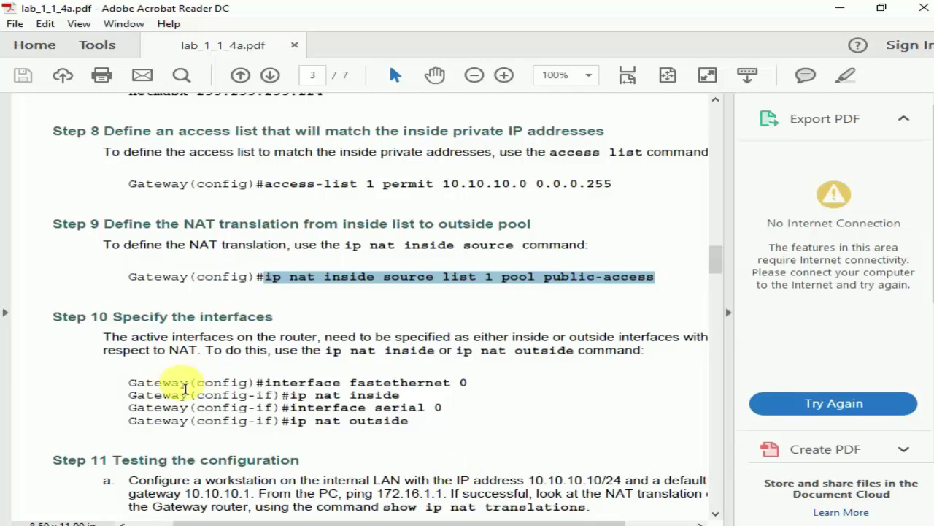
drag(415, 395, 372, 432)
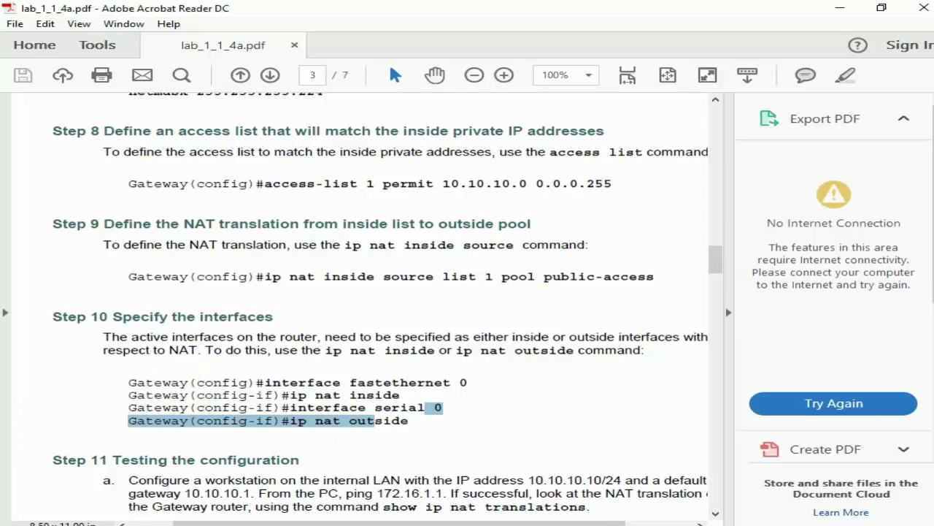
mouse_move(417, 511)
click(277, 474)
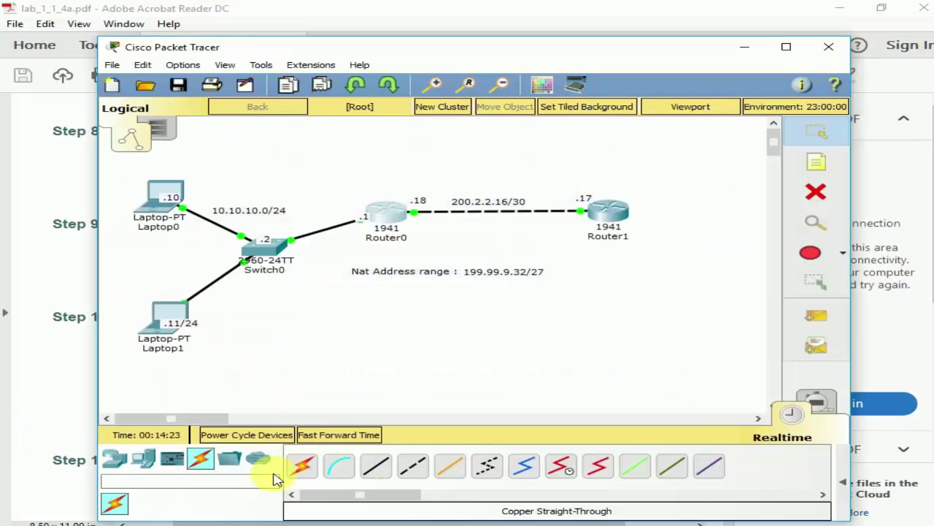
click(382, 208)
drag(445, 76, 611, 250)
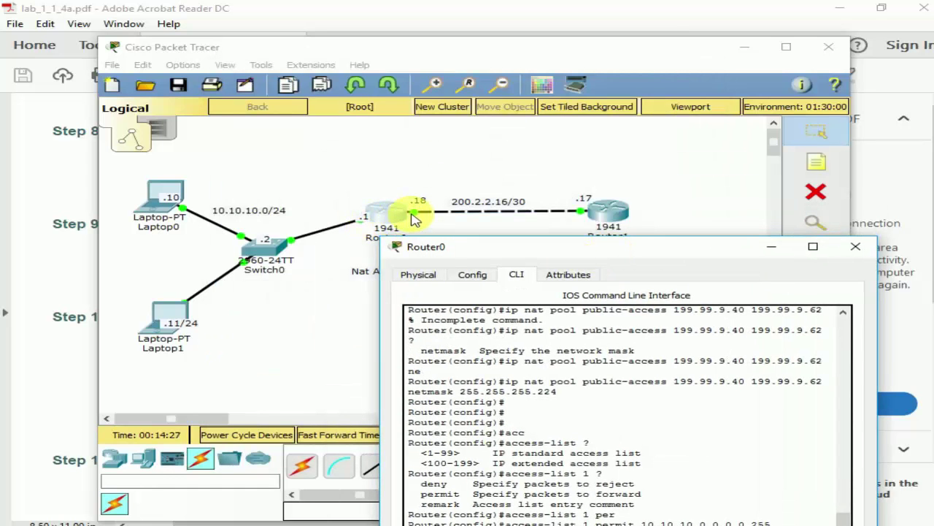
drag(679, 257, 652, 199)
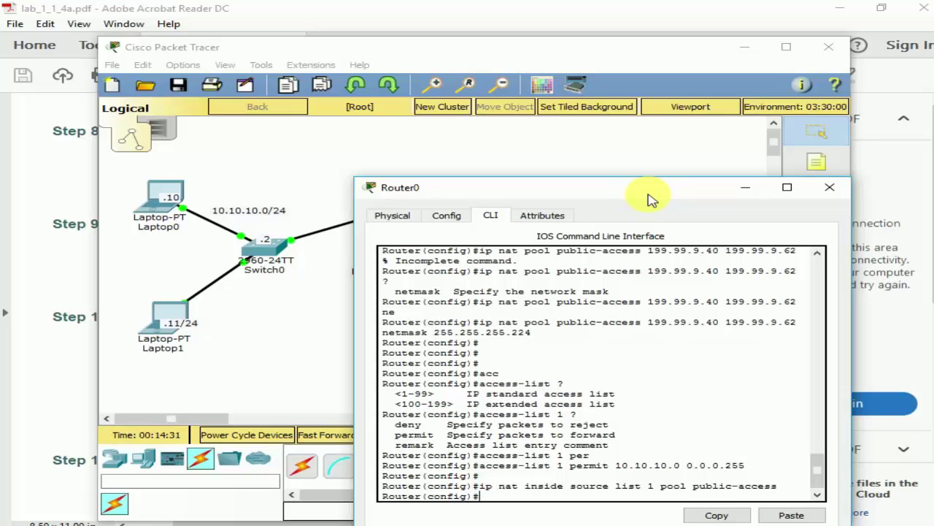
Step: Set Router0's hostname to Gateway
text(hos)
text(t)
key(Tab)
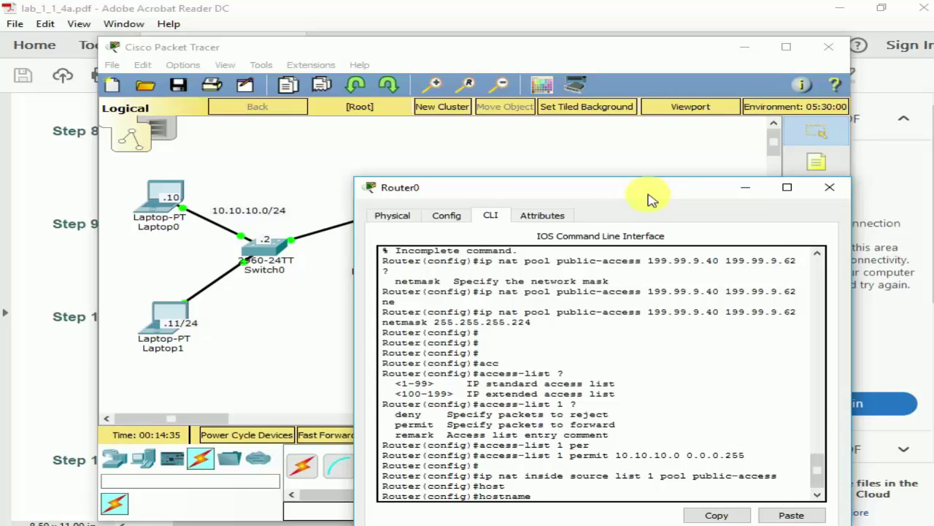
mouse_move(652, 199)
mouse_down()
mouse_move(689, 277)
mouse_move(641, 199)
mouse_up()
text(Gat)
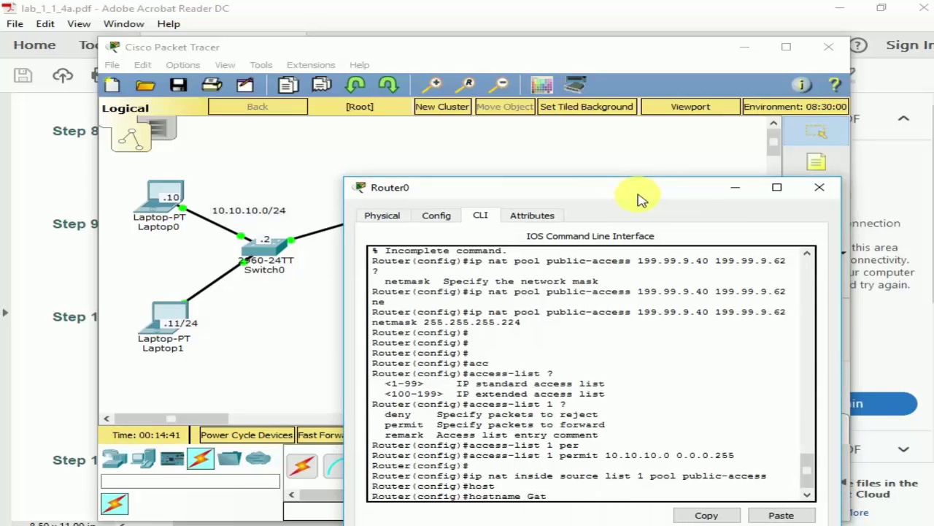
text(eway)
key(Return)
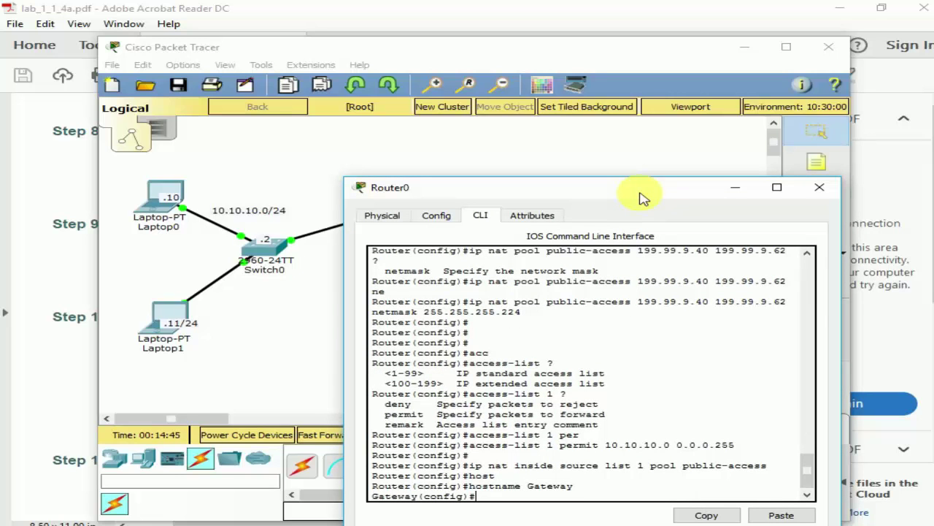
Step: Designate Router0's gigabitEthernet 0/0 interface as the NAT inside interface with ip nat inside
text(int)
key(Tab)
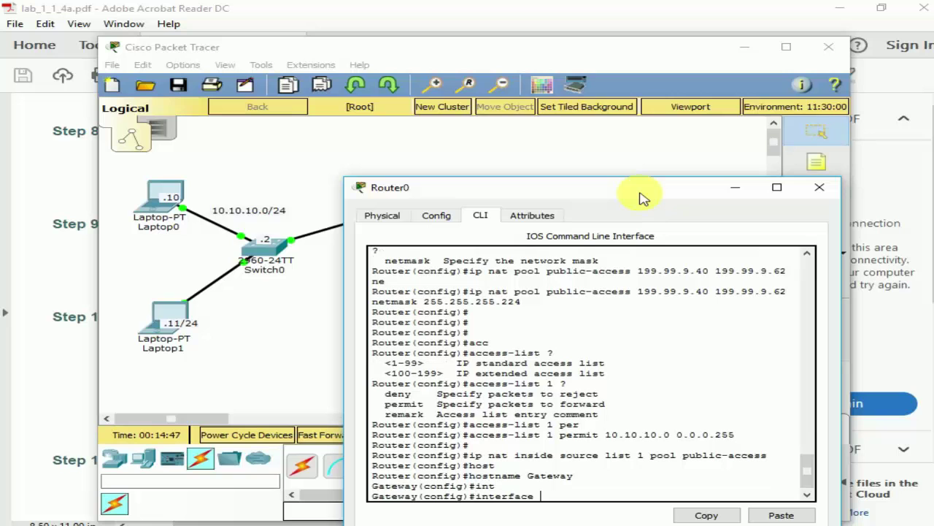
text(gi)
key(Tab)
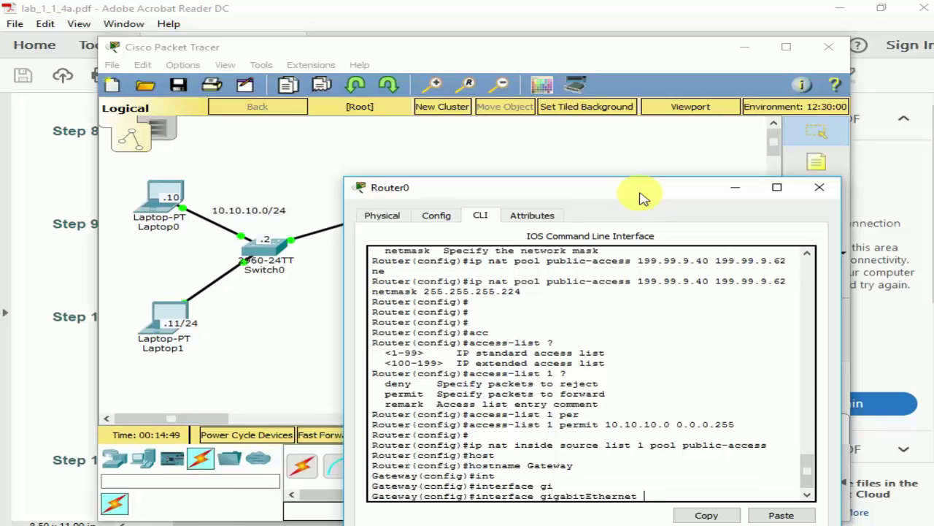
text(0/0)
key(Return)
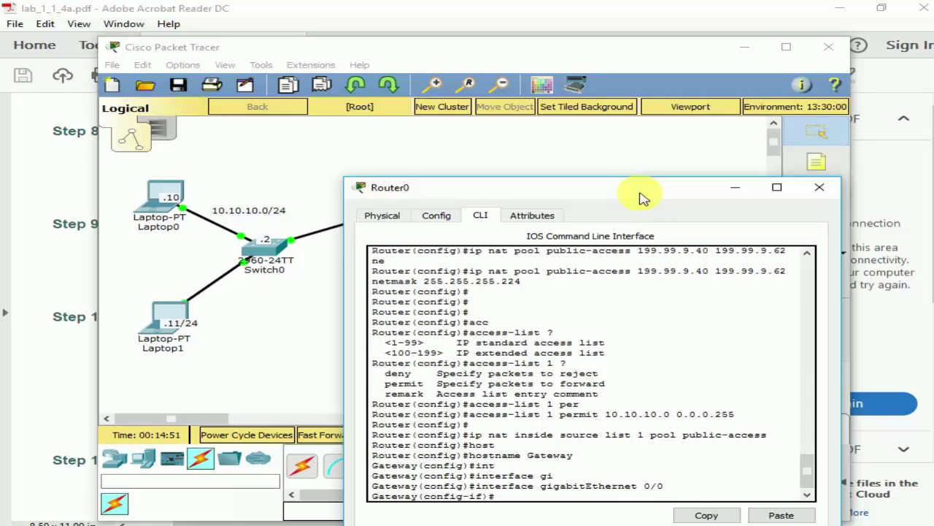
text(ip nat)
key(Tab)
text(in)
key(Tab)
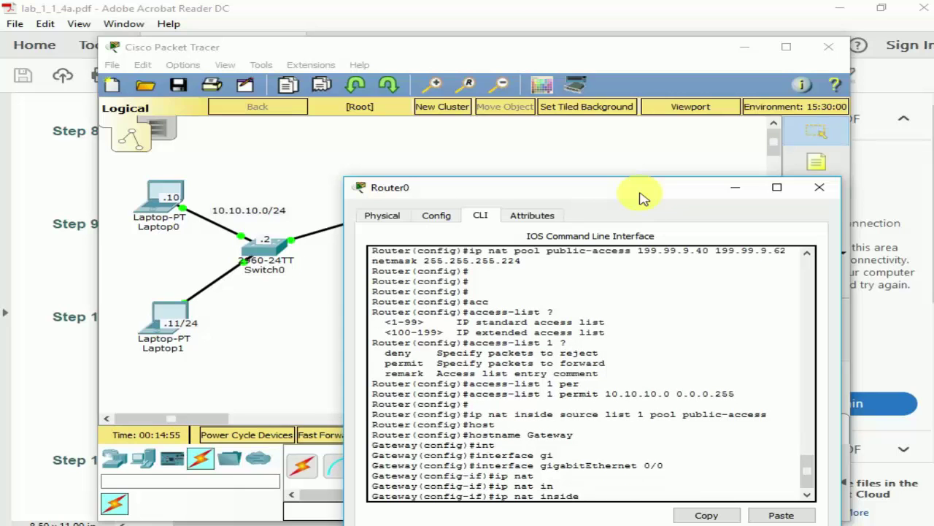
key(Return)
key(Return)
key(Return)
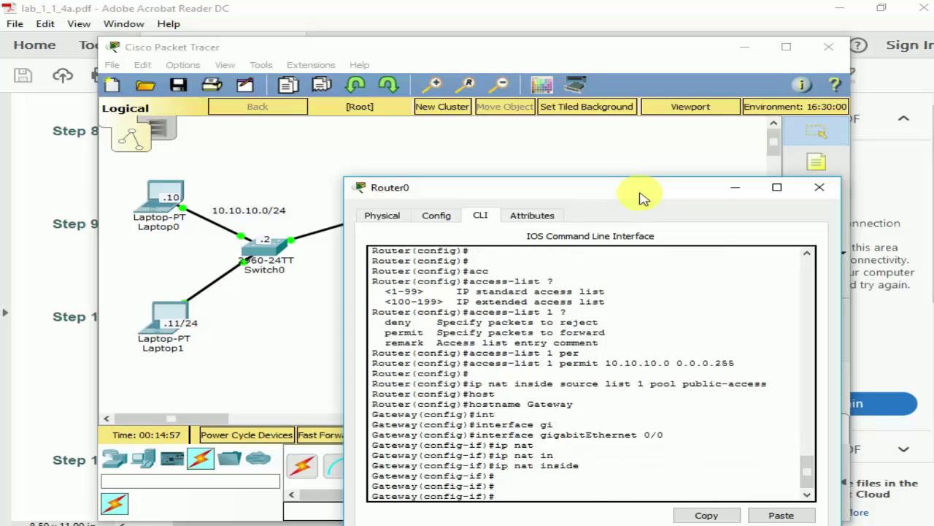
Step: Designate Router0's gigabitEthernet 0/1 interface, facing Router1, as the NAT outside interface with ip nat outside
key(Up)
key(Up)
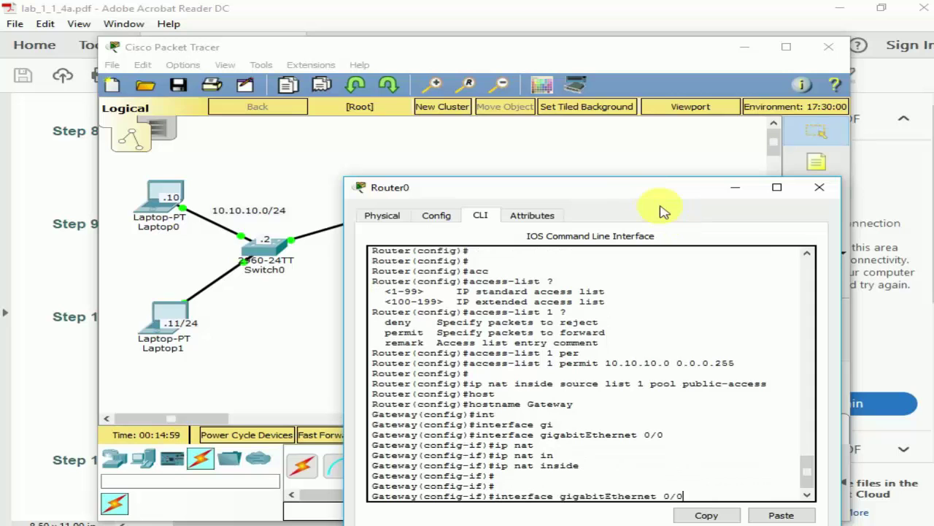
key(BackSpace)
text(1)
key(Return)
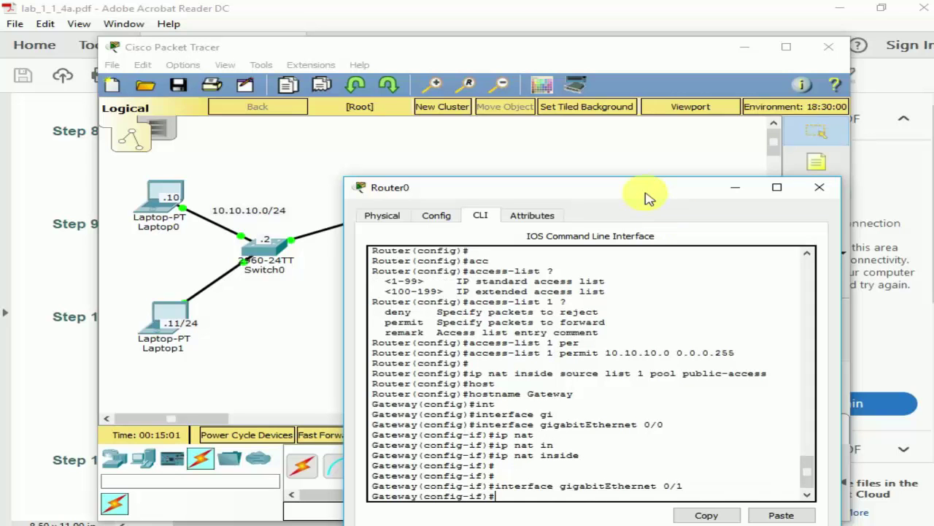
drag(648, 197, 647, 333)
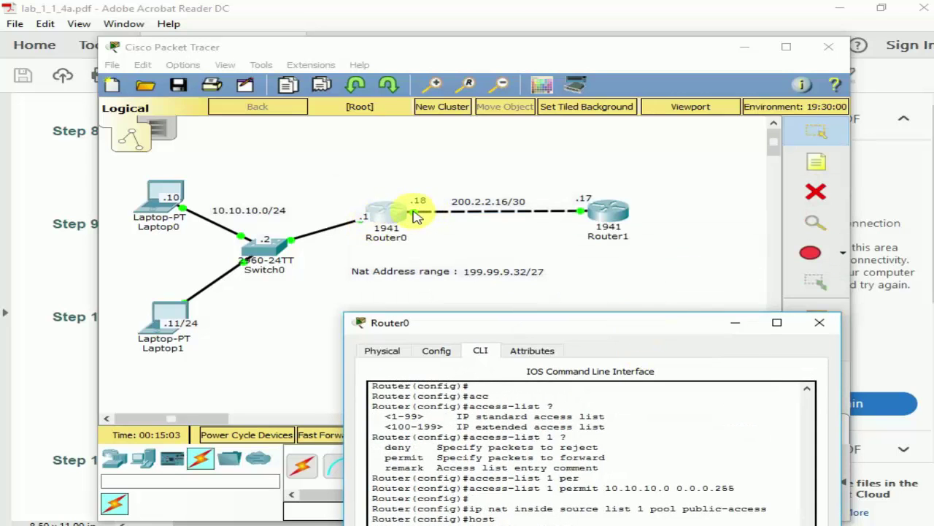
drag(478, 328, 431, 166)
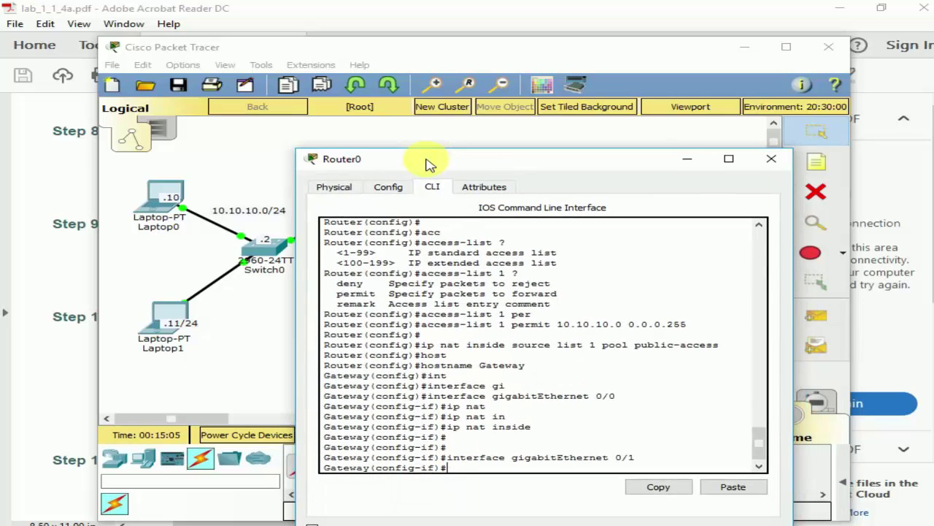
text(ip nat ou)
key(Tab)
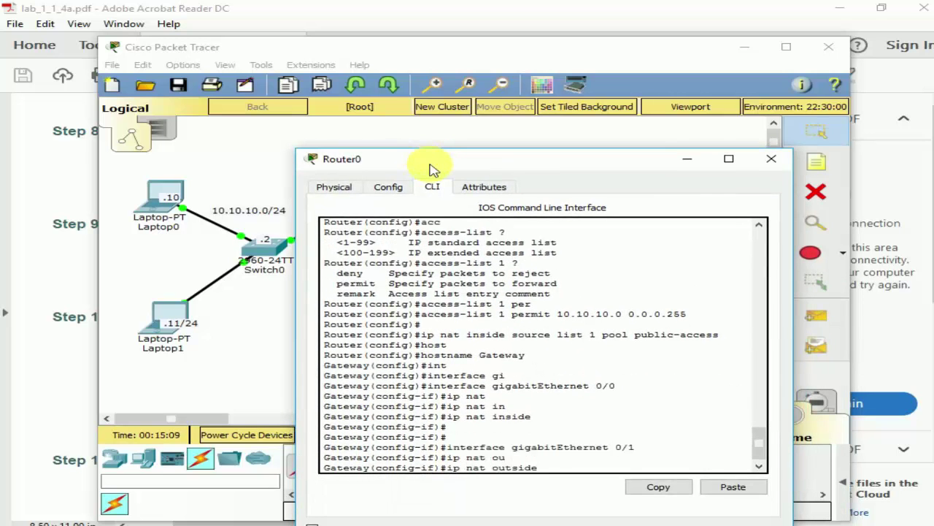
key(Return)
key(Return)
key(Return)
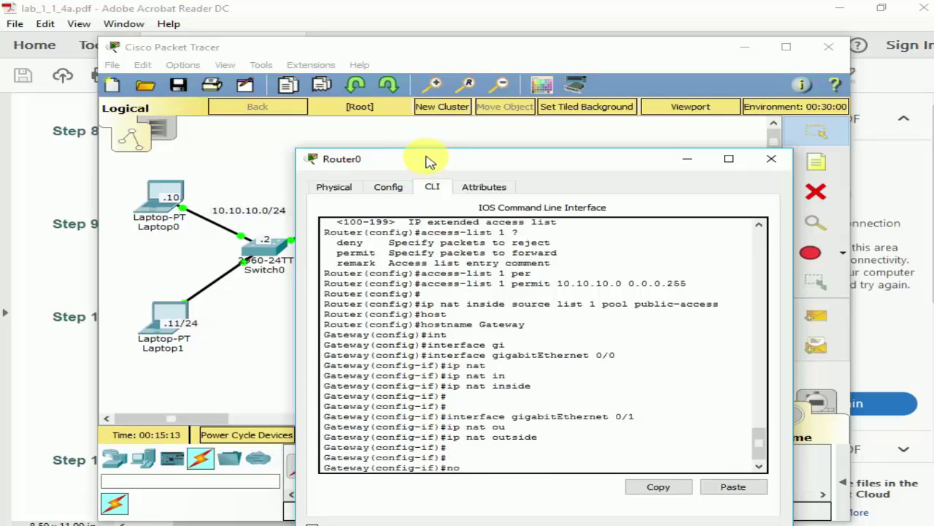
Step: Enable Router0's gigabitEthernet 0/1 interface with no shut
text(no shut)
key(Return)
key(Return)
key(Return)
key(Return)
Step: Leave Router0's interface and global configuration modes and save the configuration with wr
text(eway(config-if)#e)
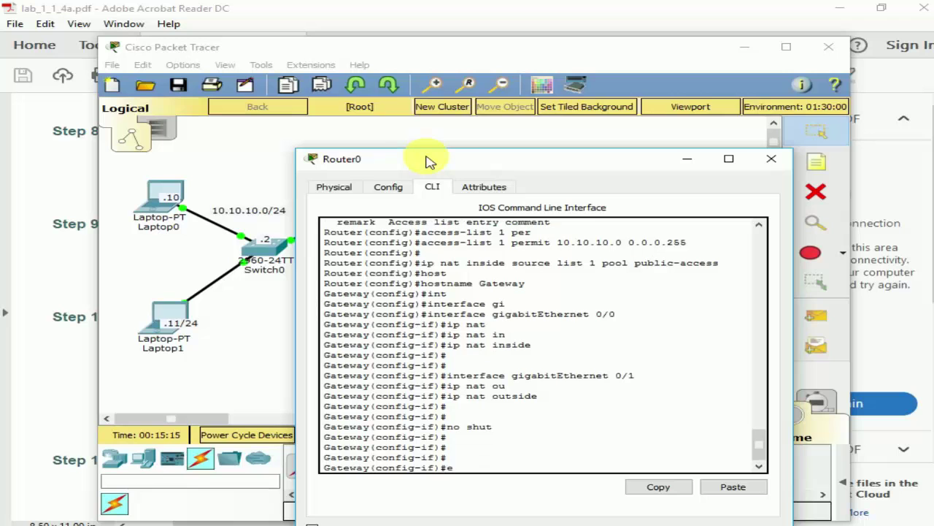
text(xit)
key(Return)
key(Return)
key(Return)
text(eway(config)#e)
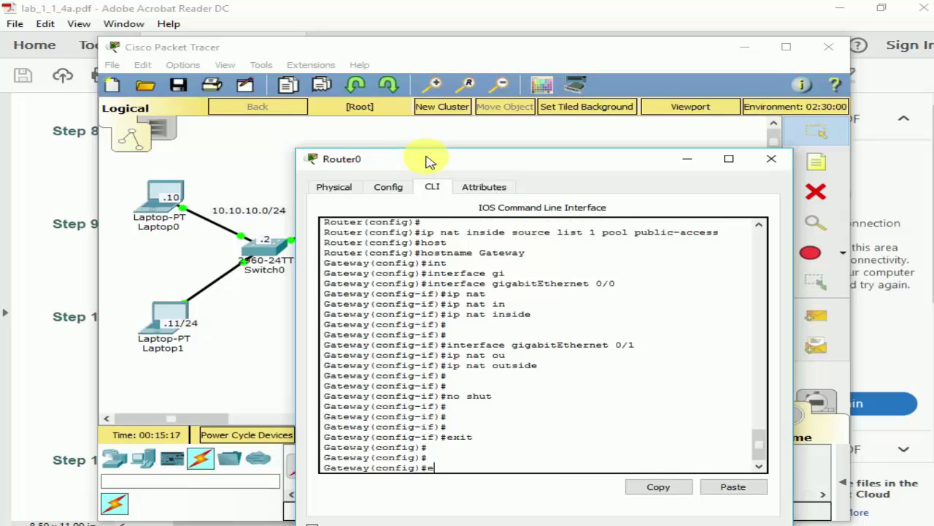
text(xit)
key(Return)
text(wr)
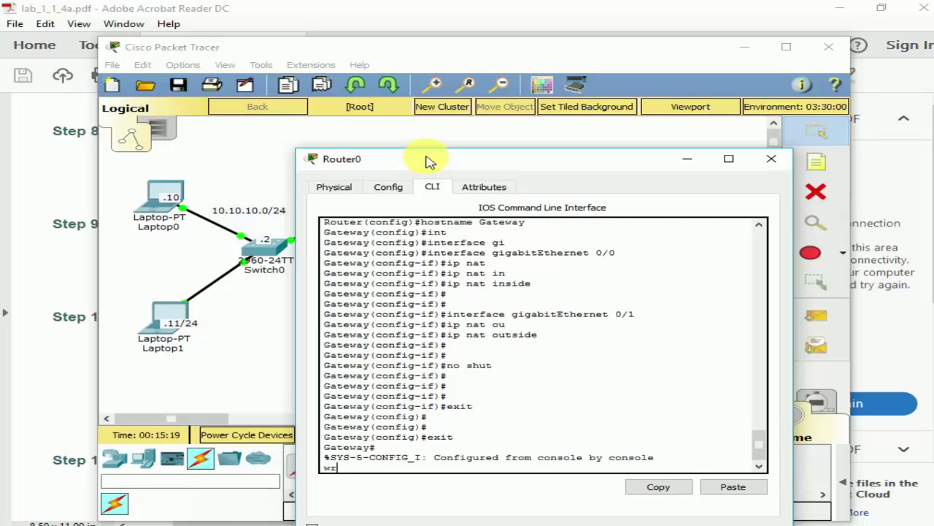
key(Return)
key(Return)
key(Return)
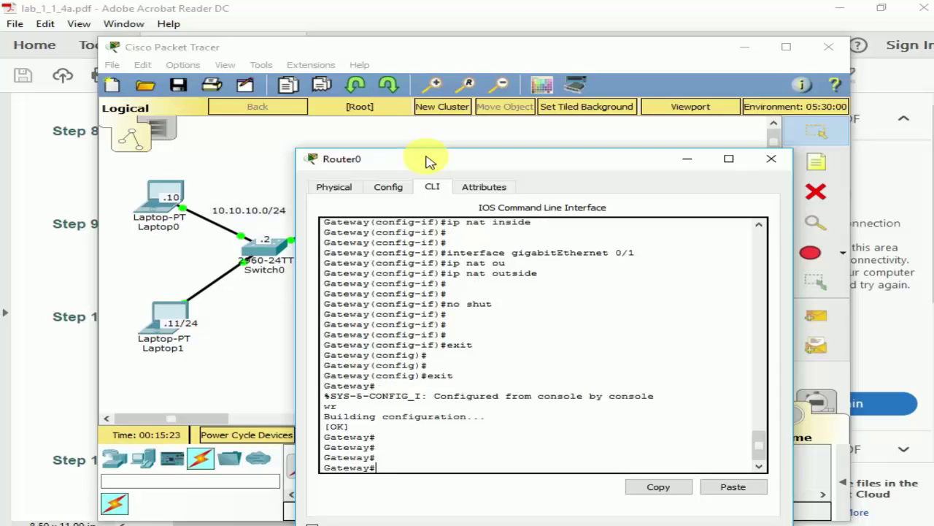
Step: Show Router0's running configuration and page through it to check the interface, NAT and default route entries
text(h)
key(Tab)
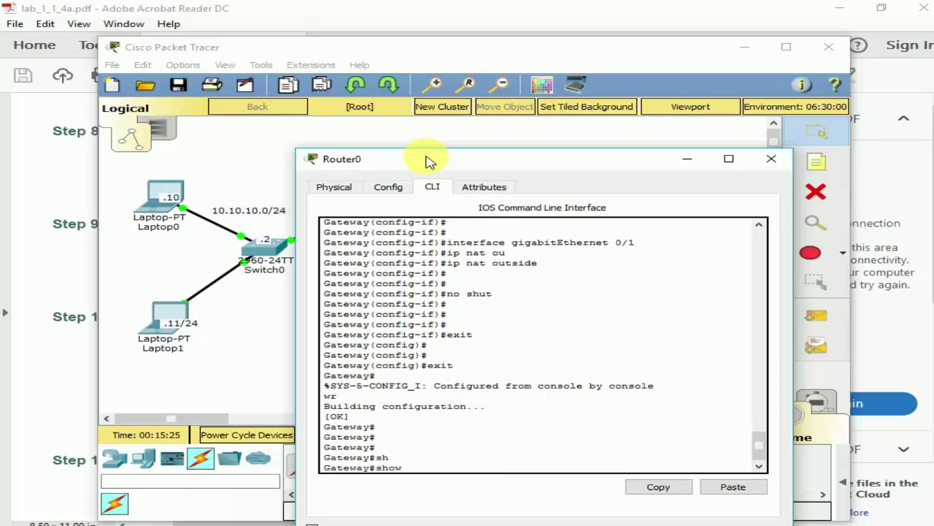
text(run)
key(Tab)
key(Return)
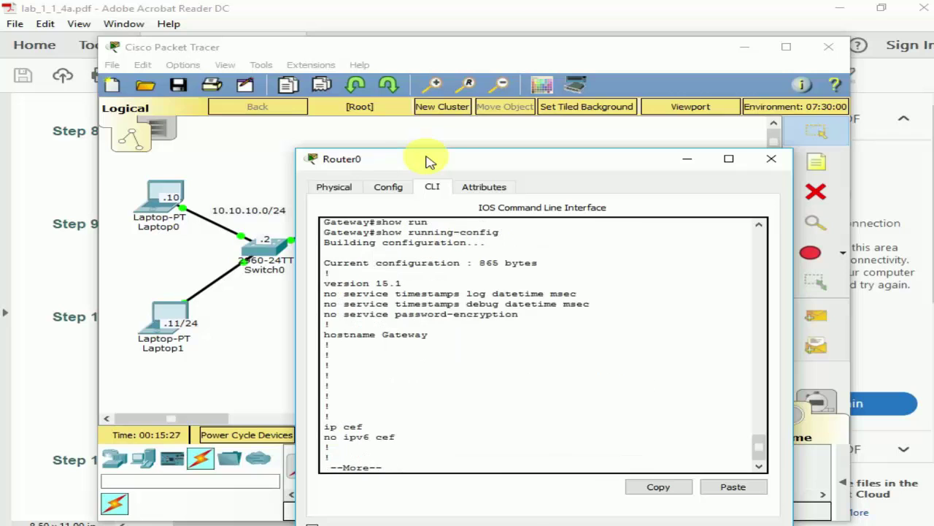
key(space)
key(space)
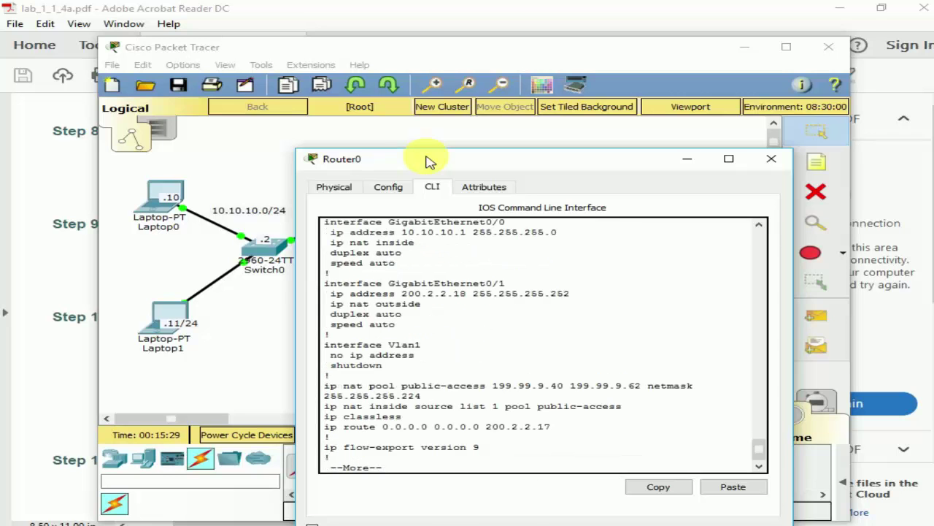
Step: Review the addresses and NAT roles of GigabitEthernet0/0 and GigabitEthernet0/1 in Router0's running configuration
scroll(609, 268, up, 2)
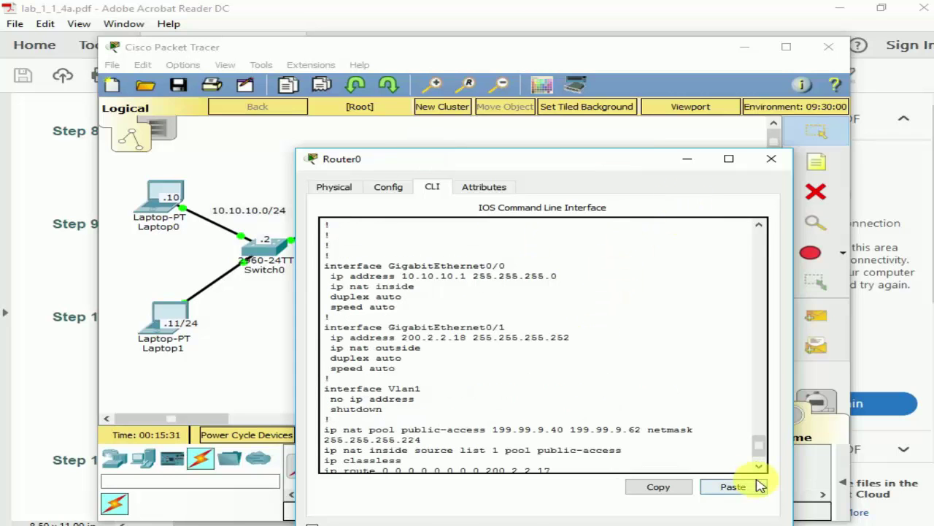
scroll(620, 379, up, 2)
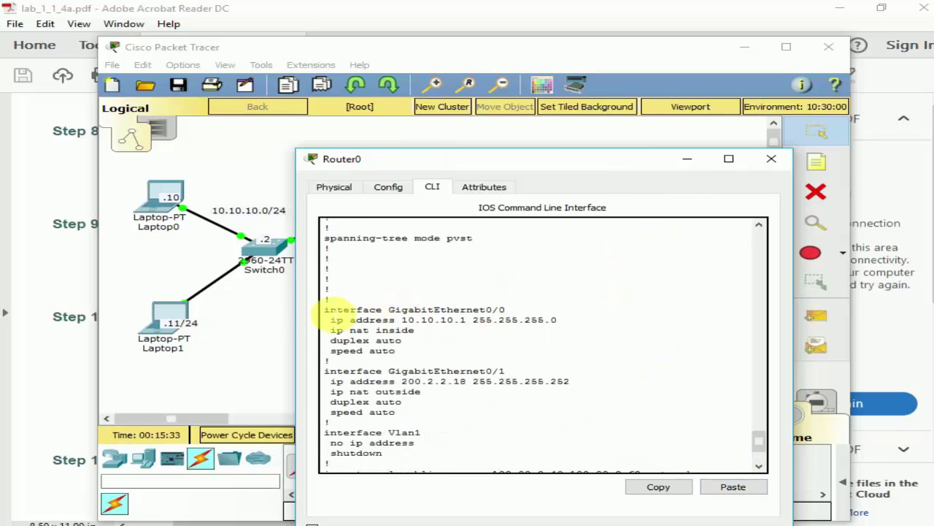
drag(326, 306, 580, 344)
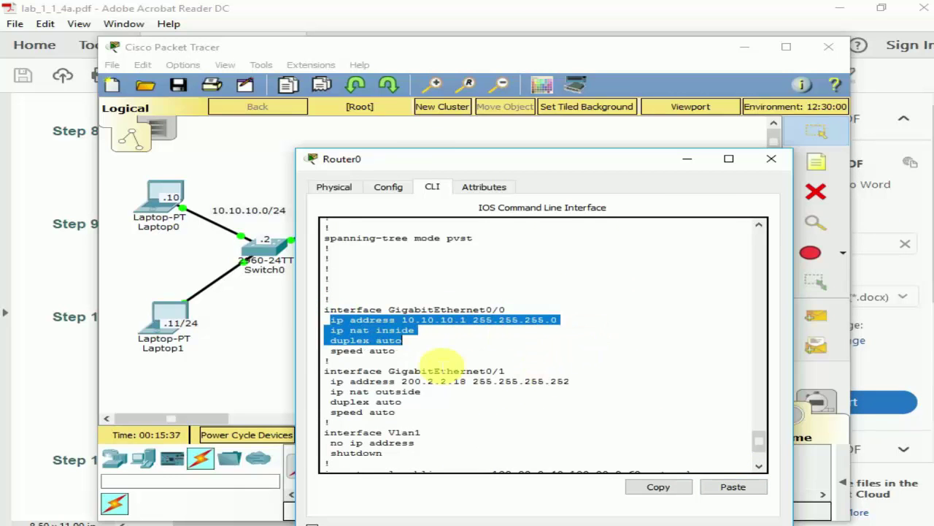
drag(503, 370, 402, 372)
drag(569, 382, 328, 382)
scroll(330, 384, down, 3)
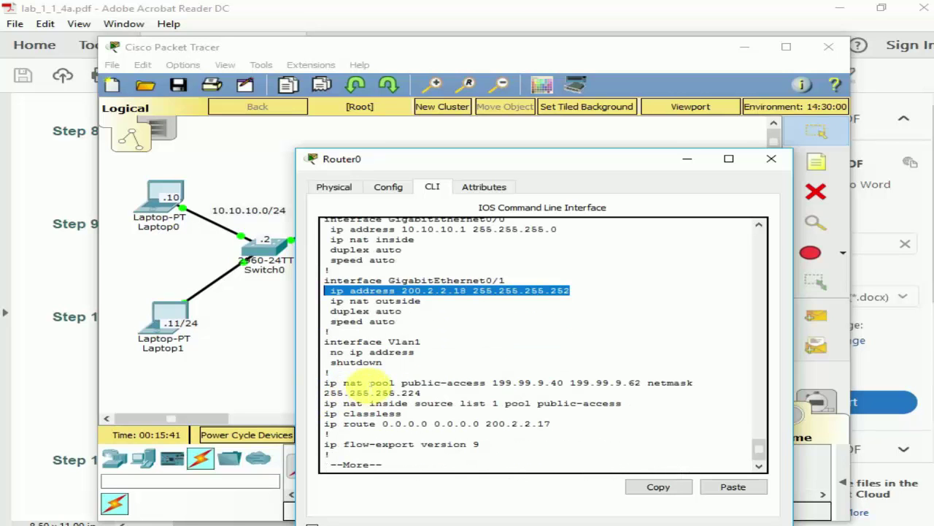
Step: Examine the public-access NAT pool entry and the inside source list entry in Router0's running configuration
mouse_move(327, 383)
mouse_down()
mouse_move(576, 432)
mouse_move(328, 384)
mouse_up()
click(578, 433)
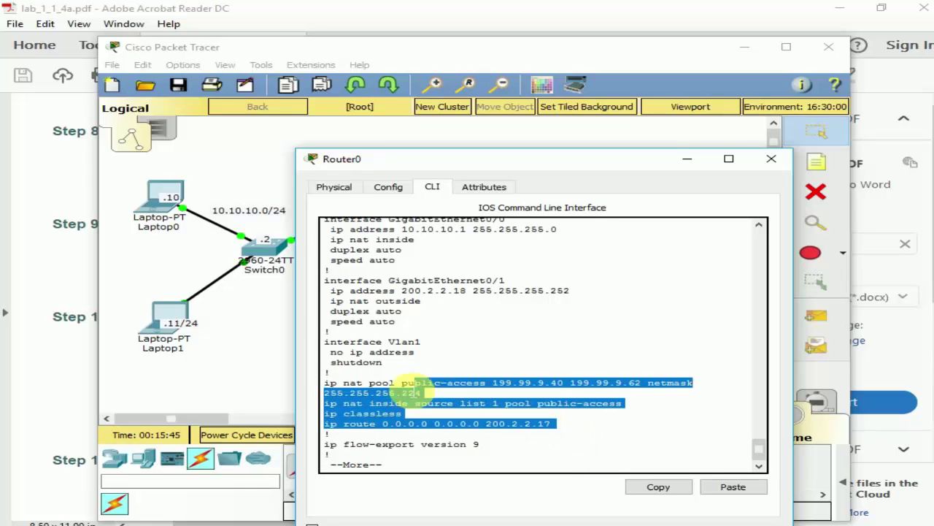
click(443, 381)
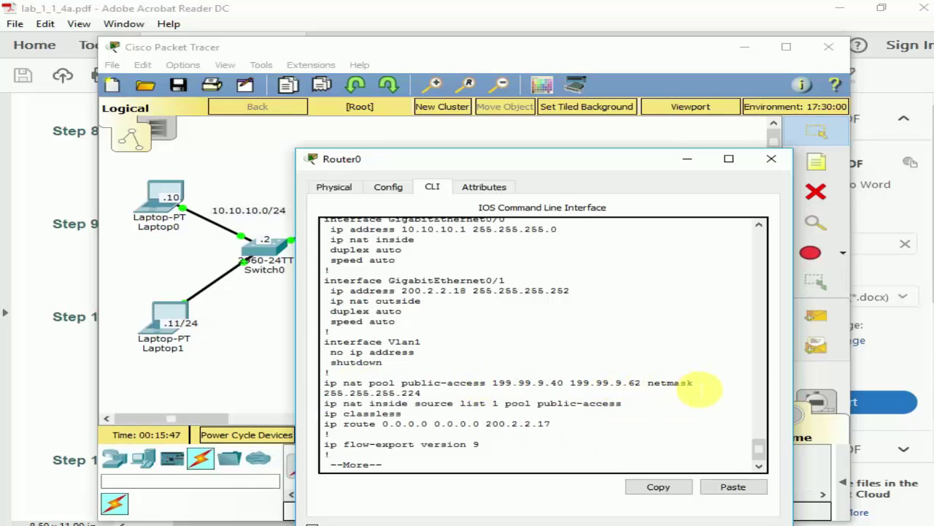
drag(694, 382, 493, 384)
double_click(467, 382)
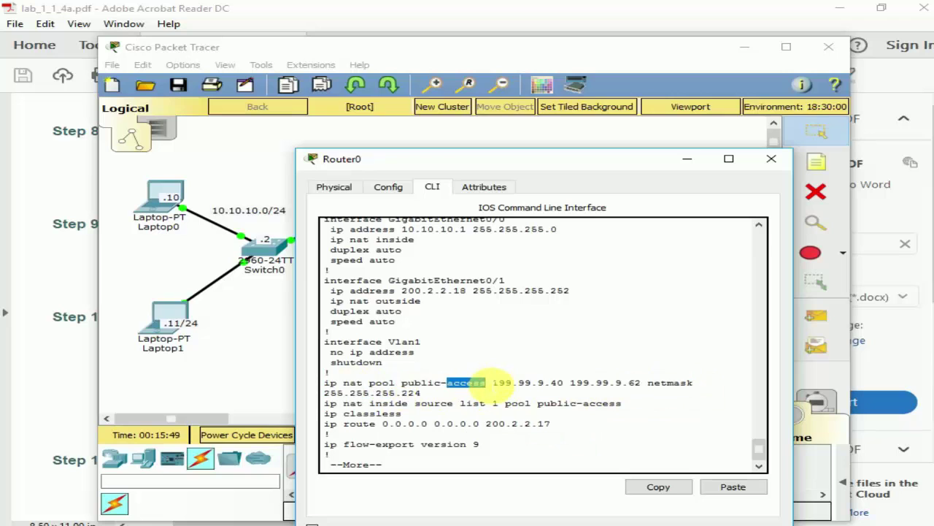
drag(415, 403, 537, 419)
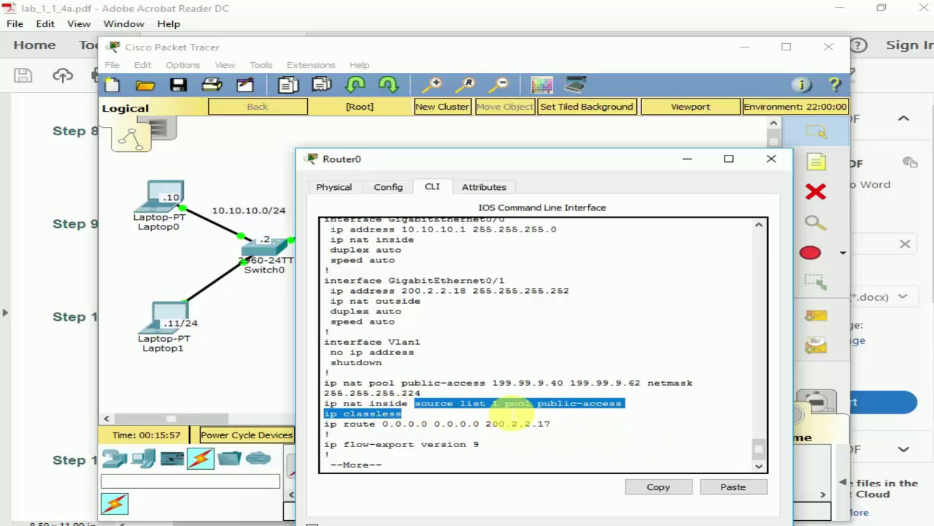
double_click(495, 403)
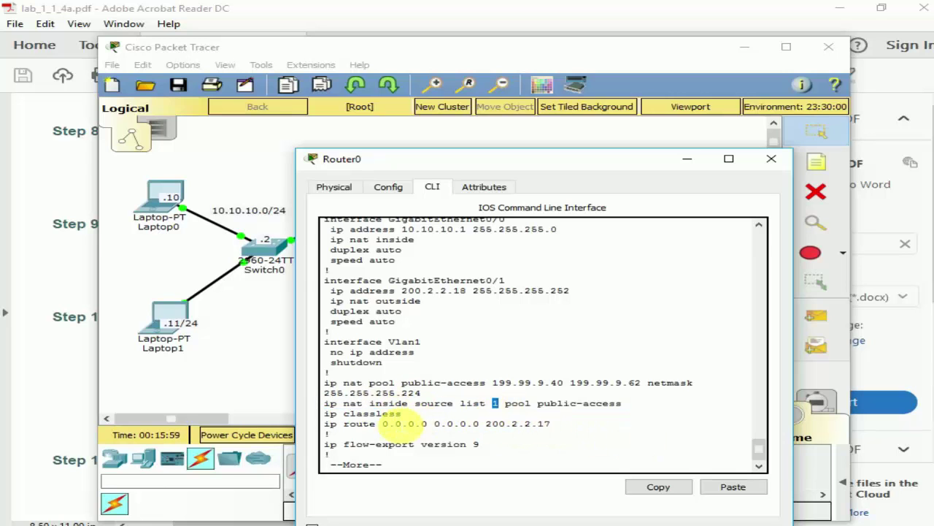
Step: Page to the end of the running configuration and check access-list 1 against the NAT source list and the default route
key(space)
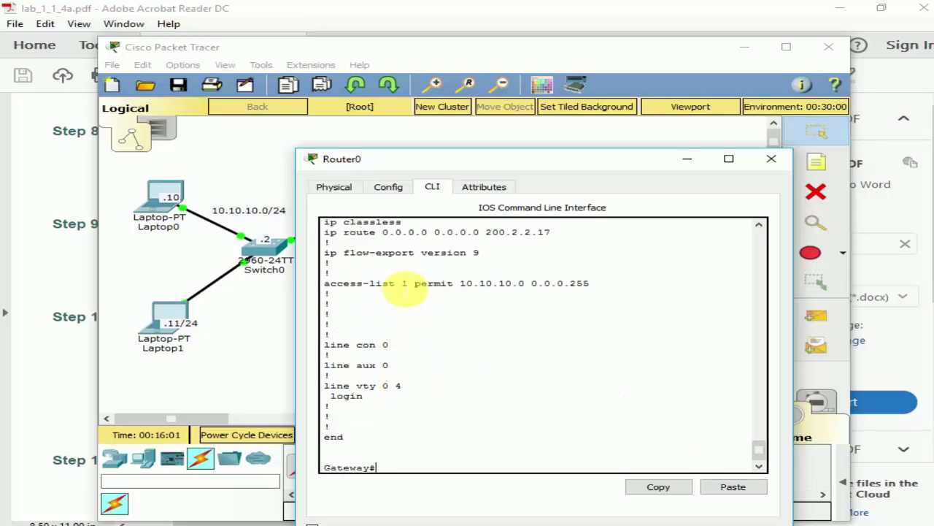
drag(460, 283, 595, 296)
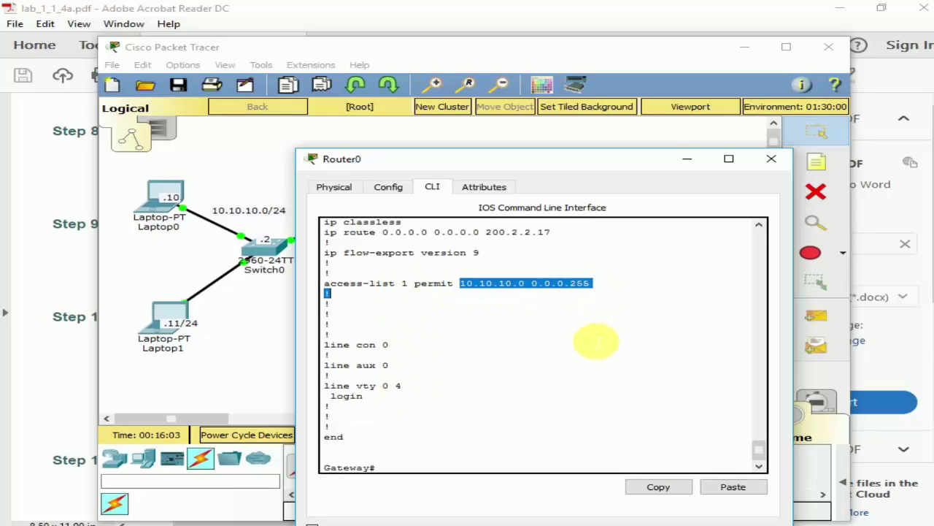
scroll(562, 358, up, 3)
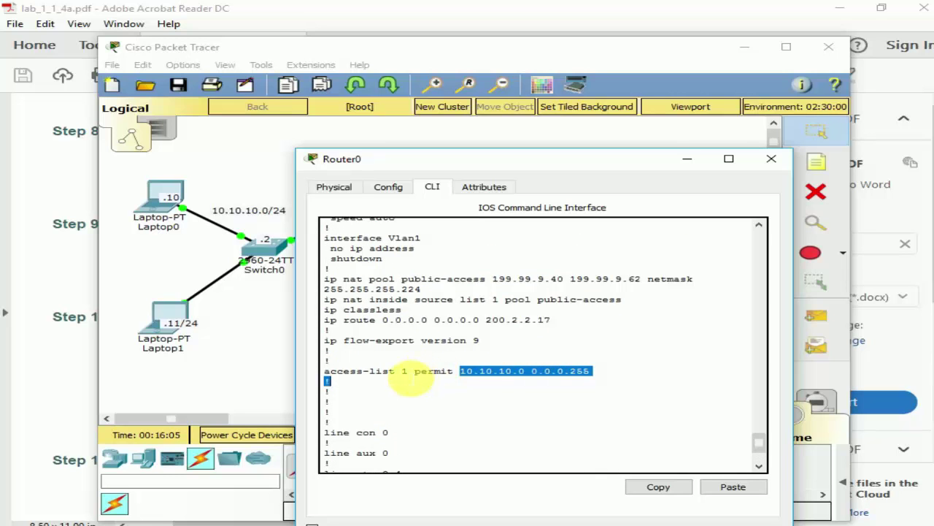
click(423, 376)
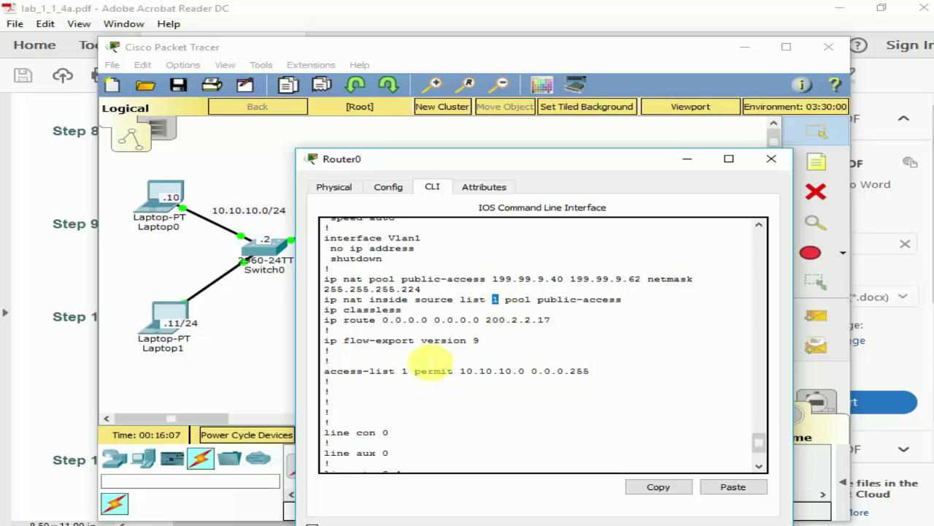
drag(414, 371, 588, 373)
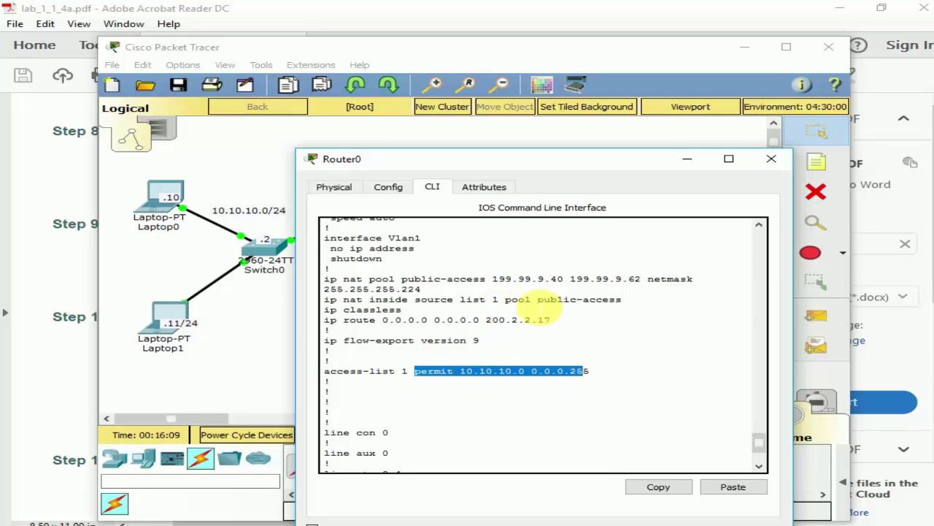
drag(510, 299, 620, 310)
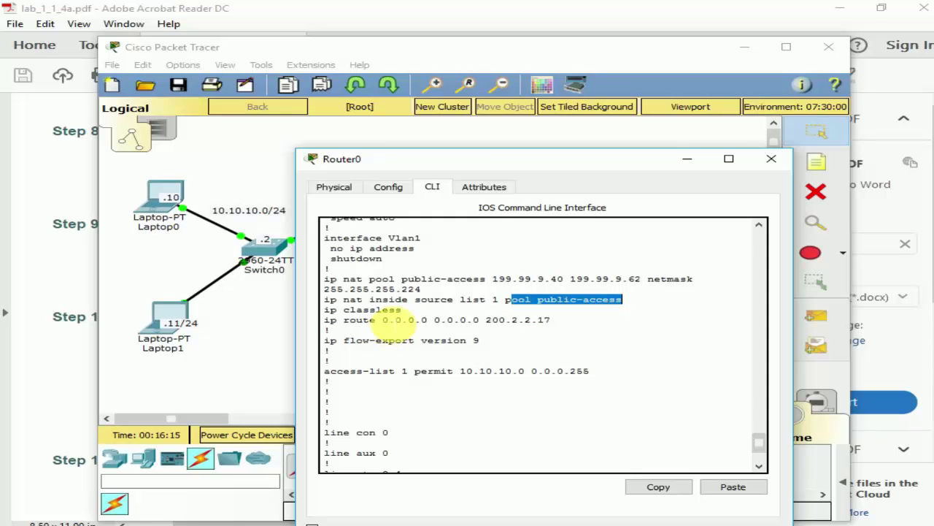
drag(378, 320, 552, 321)
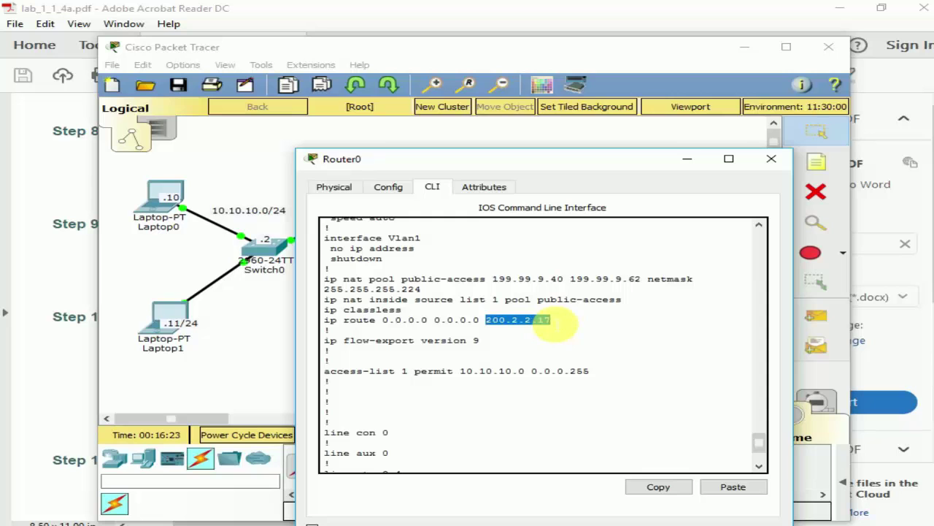
Step: Ping Router1's address 200.2.2.17 from Router0
click(486, 367)
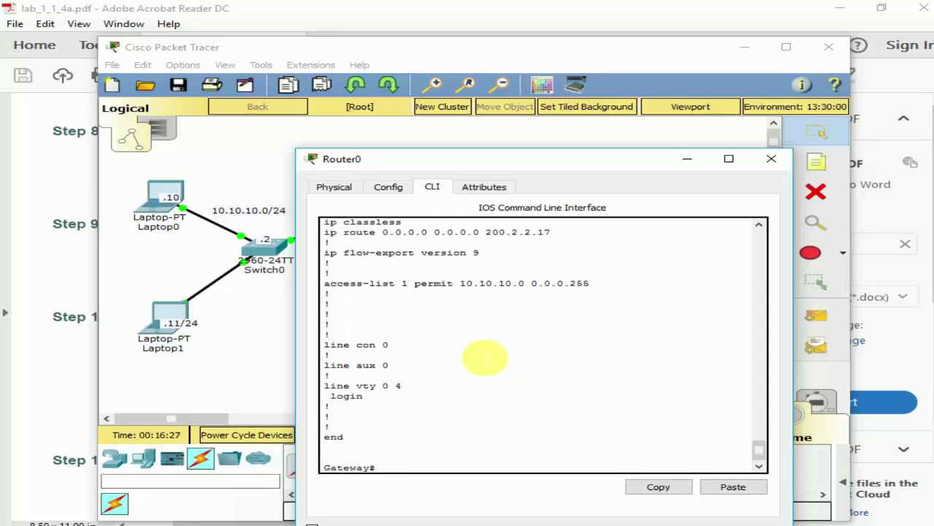
text(ping 200.2.2.17)
key(Return)
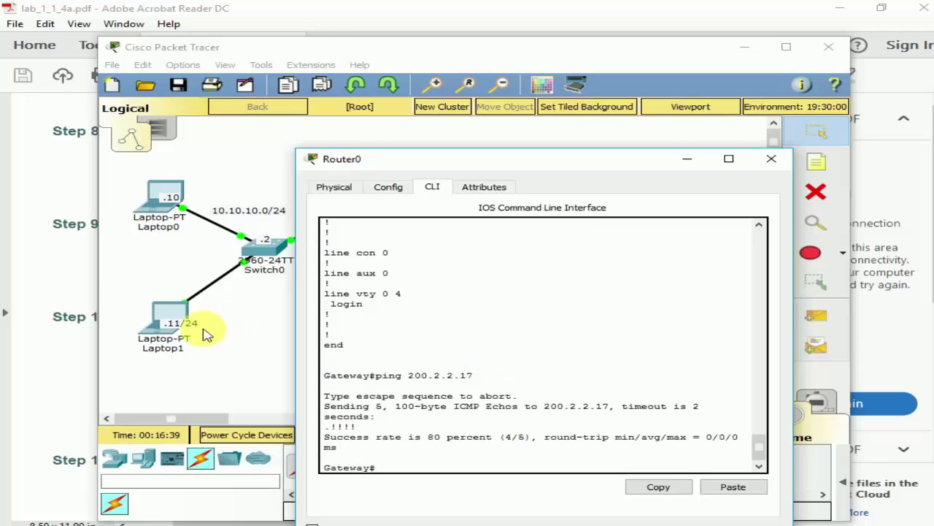
Step: Open Laptop1's IP configuration and set its static IP address to 10.10.10.11
click(162, 308)
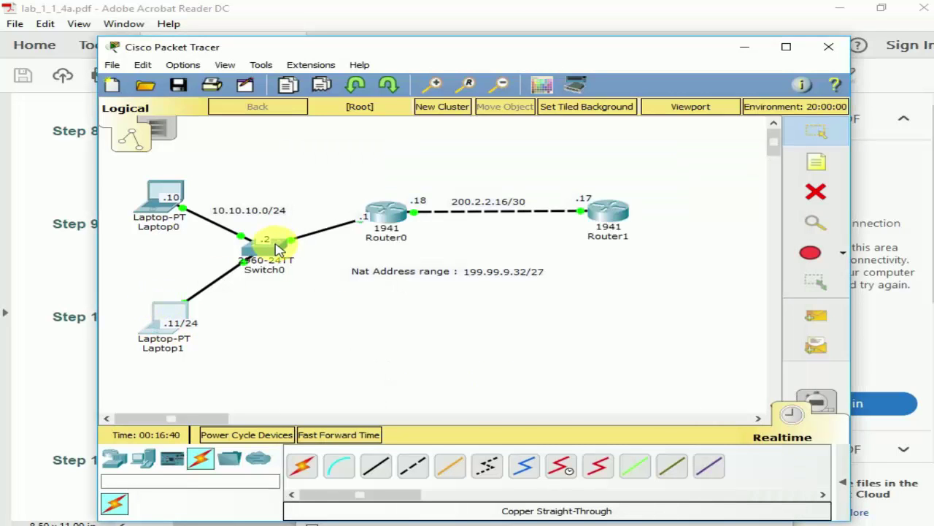
click(176, 314)
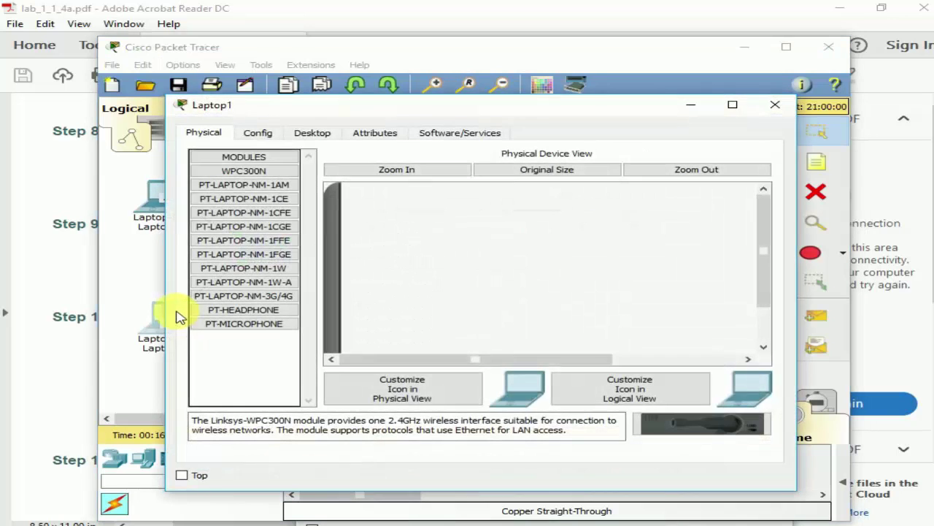
click(313, 133)
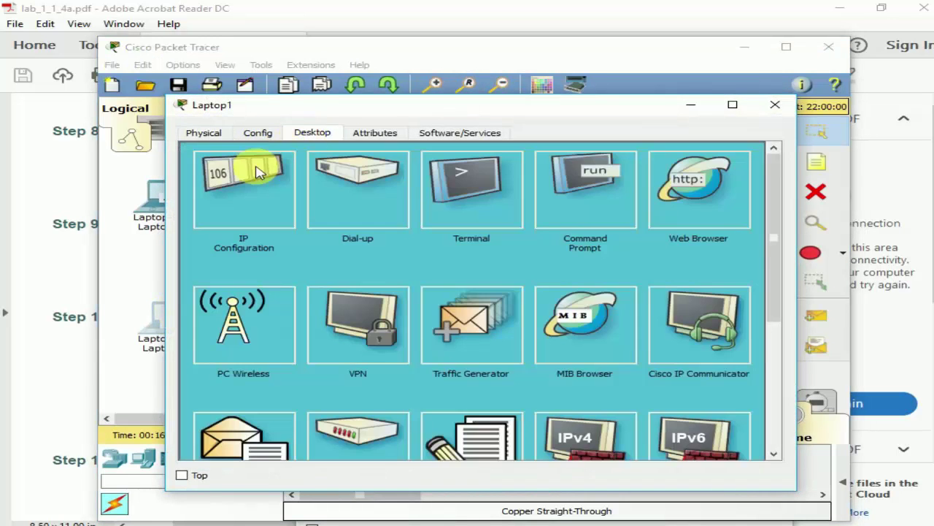
click(244, 184)
click(401, 218)
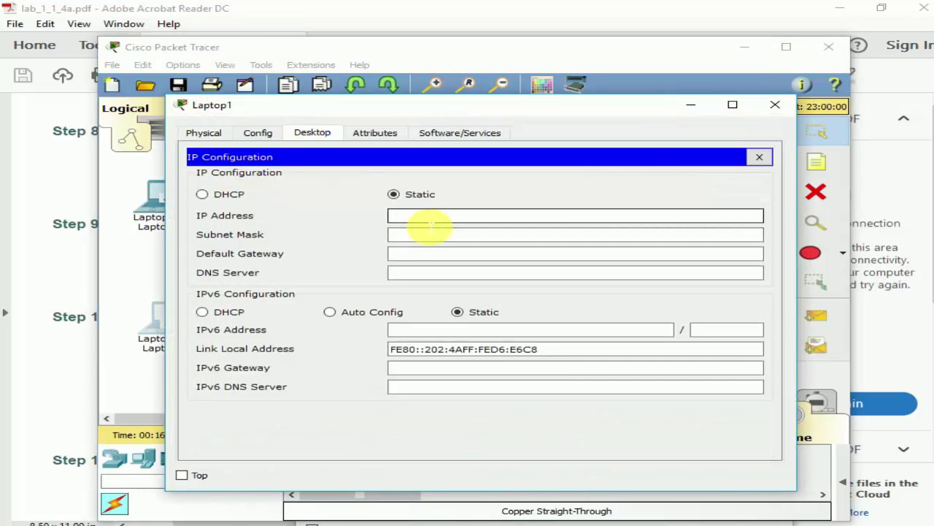
text(101.10)
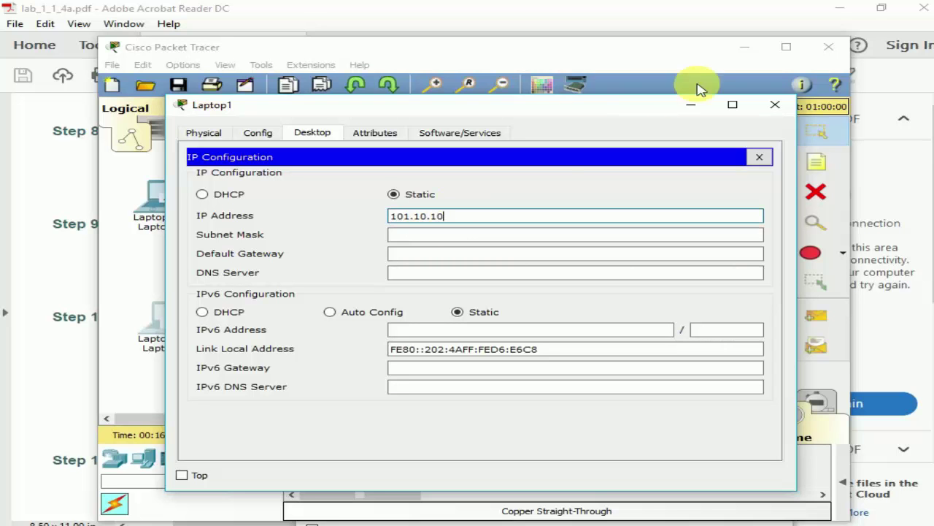
text(.10)
drag(425, 119, 487, 131)
text(11)
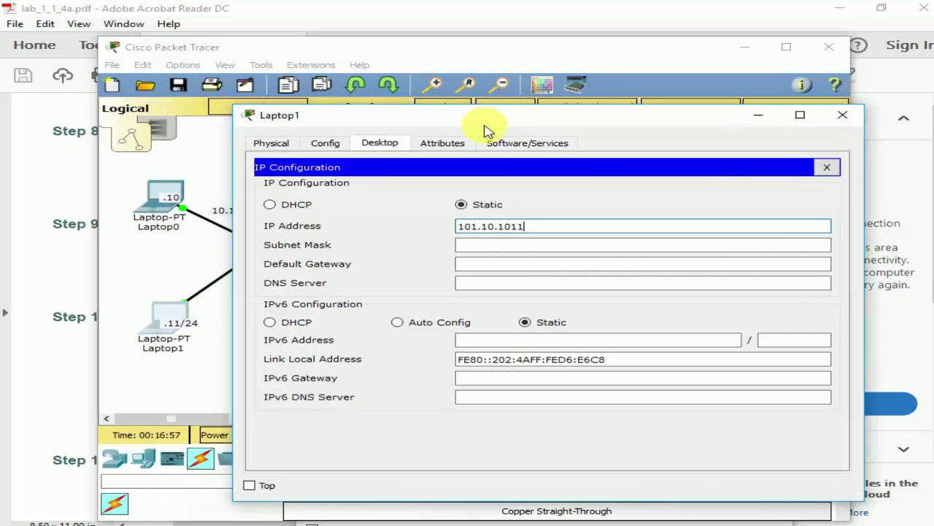
key(BackSpace)
key(BackSpace)
text(.11)
key(Tab)
key(Tab)
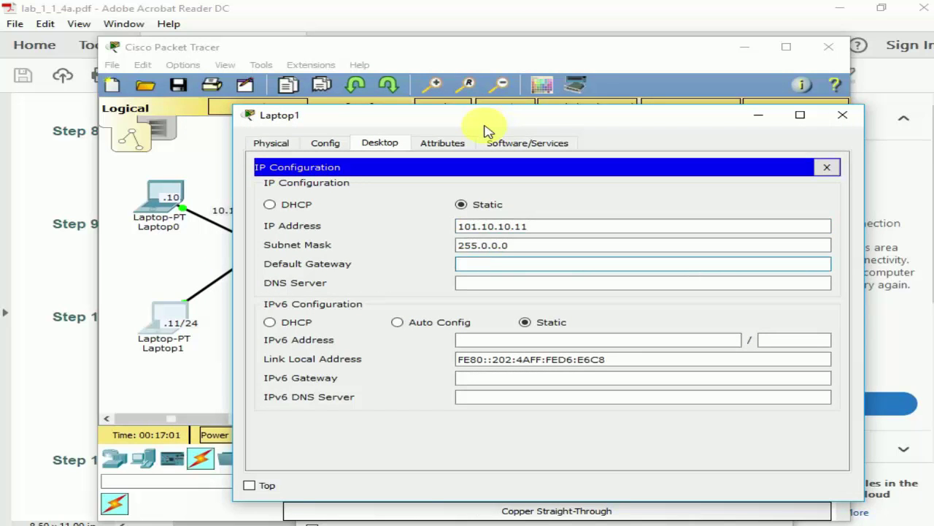
click(477, 226)
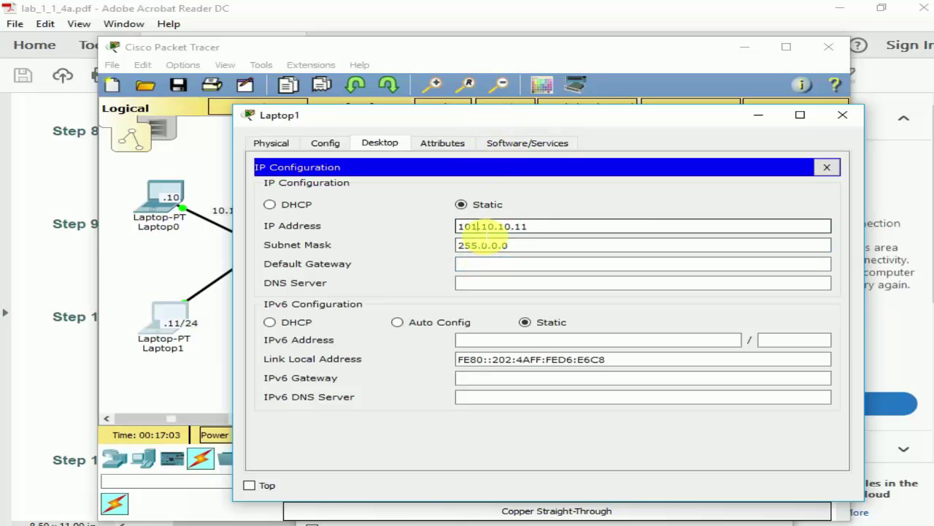
key(BackSpace)
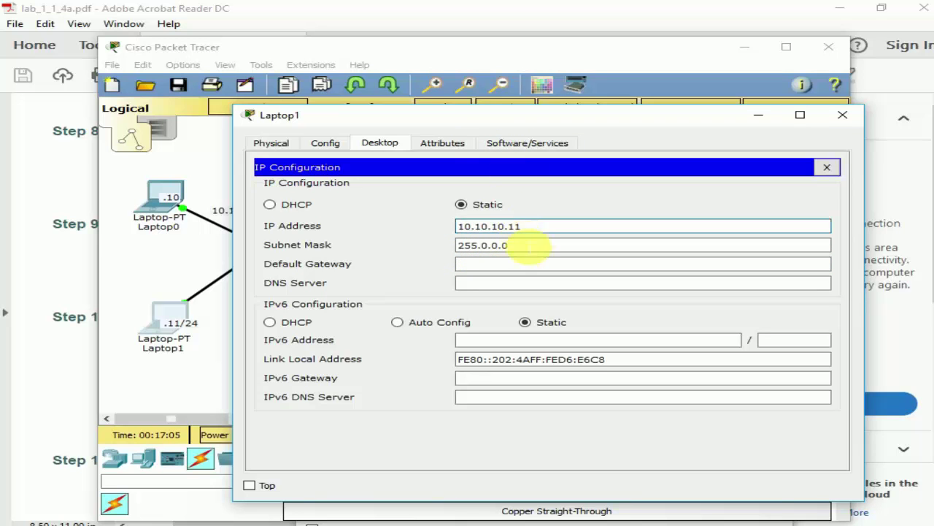
Step: Set Laptop1's subnet mask to 255.255.255.0 and default gateway to 10.10.10.1, and close its window
drag(532, 246, 479, 245)
text(255.255.)
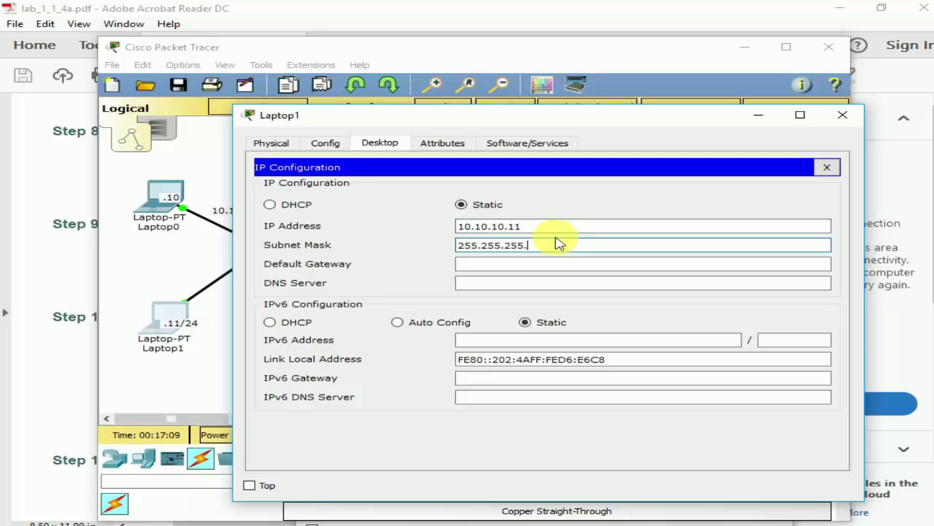
click(546, 264)
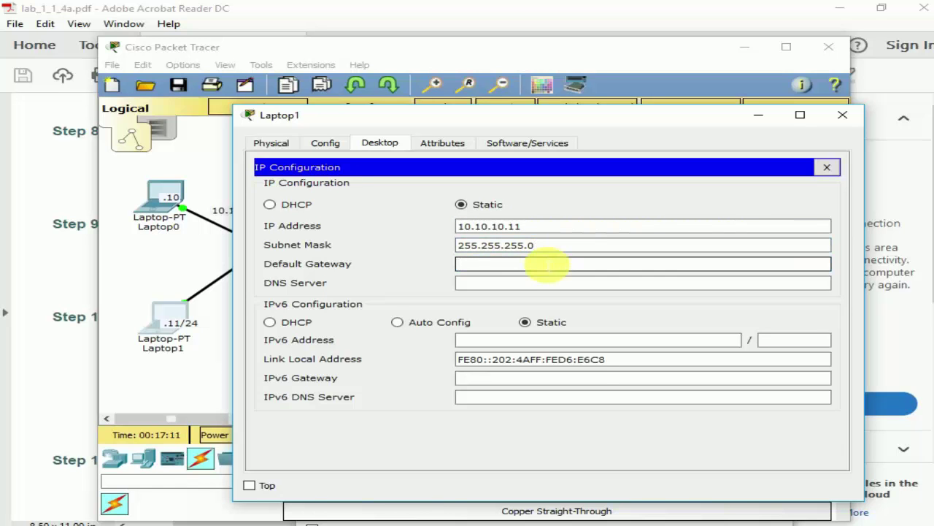
text(101.10.)
key(BackSpace)
key(BackSpace)
key(BackSpace)
key(BackSpace)
key(BackSpace)
key(BackSpace)
text(.10.10.1)
click(484, 287)
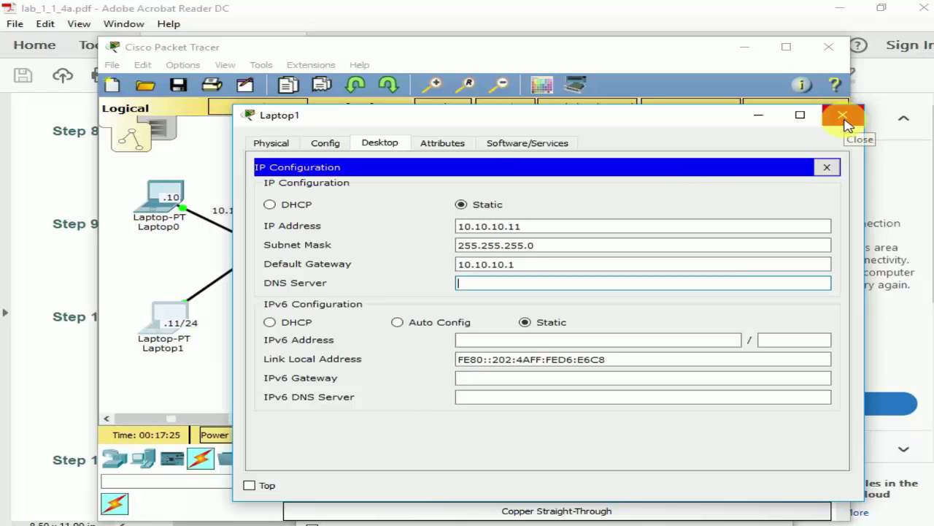
drag(547, 228, 261, 208)
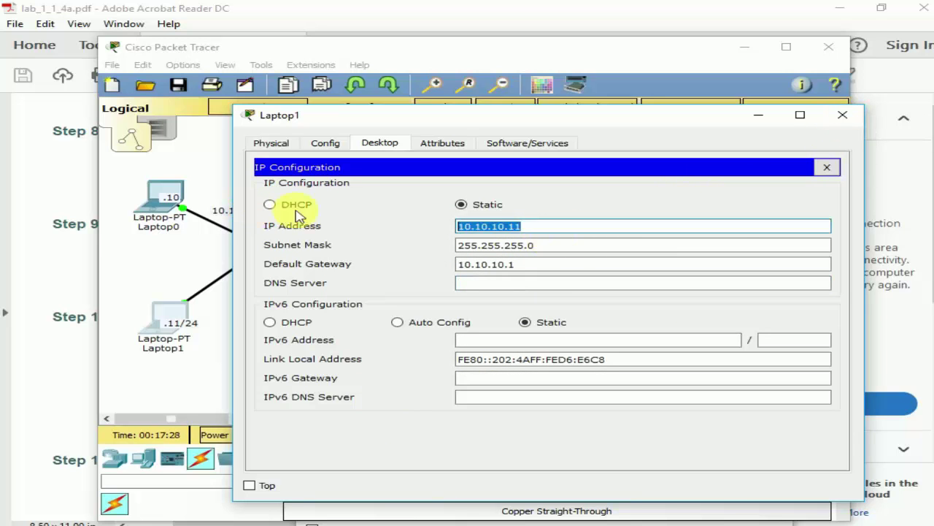
click(843, 117)
Step: Open Laptop0's IP configuration and set its static IP address to 10.10.10.10
click(158, 218)
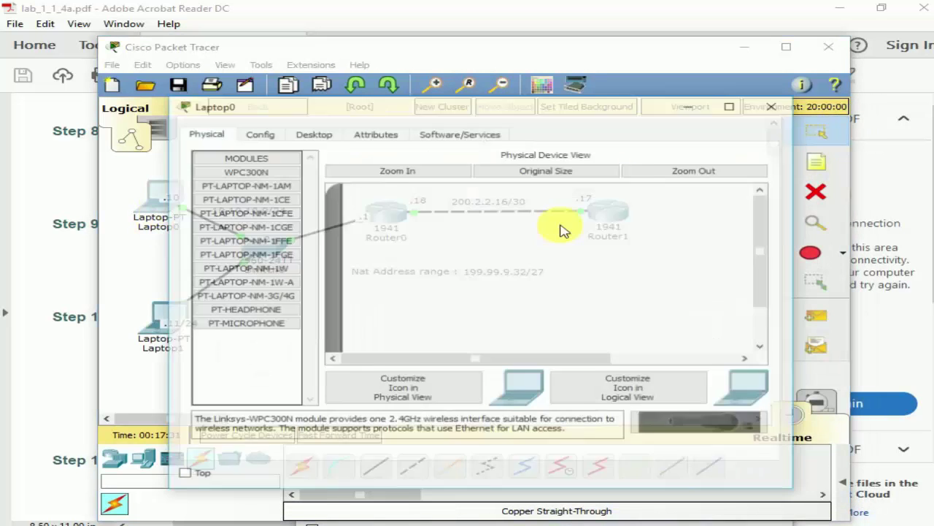
click(310, 132)
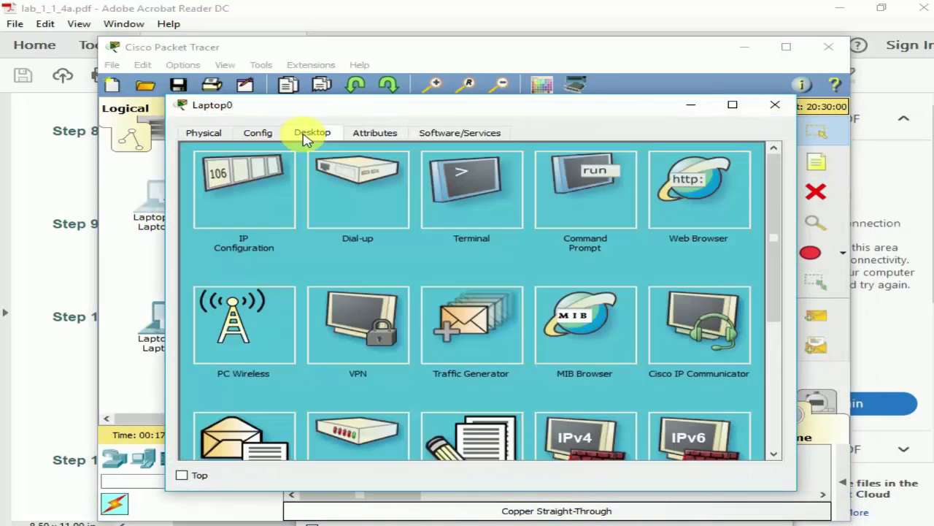
click(233, 177)
click(460, 216)
text(10.10.10.11)
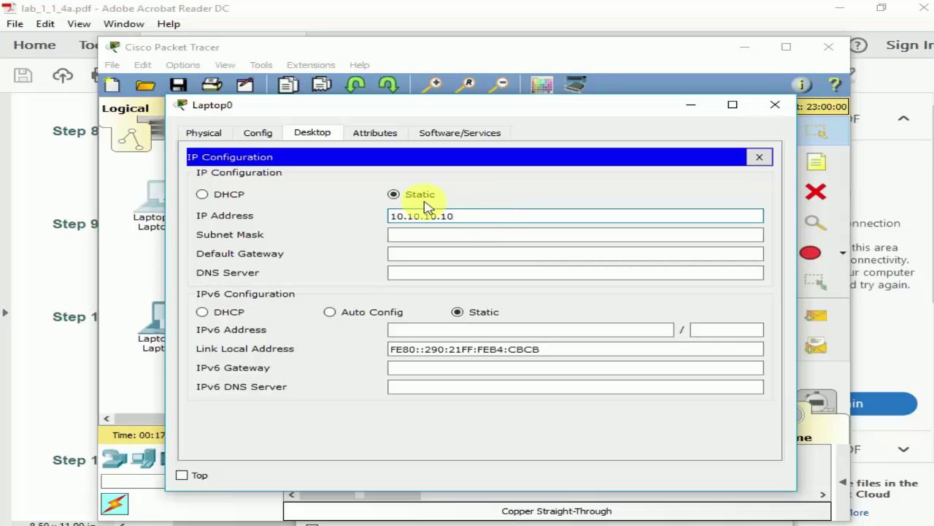
Step: Set Laptop0's subnet mask to 255.255.255.0 and default gateway to 10.10.10.1, and close its window
click(444, 238)
key(BackSpace)
key(BackSpace)
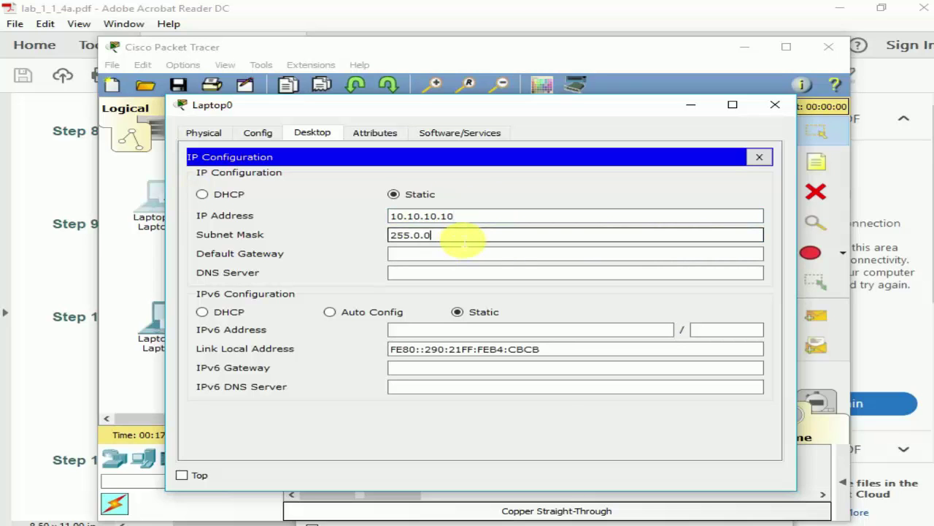
text(255.255.0)
click(463, 253)
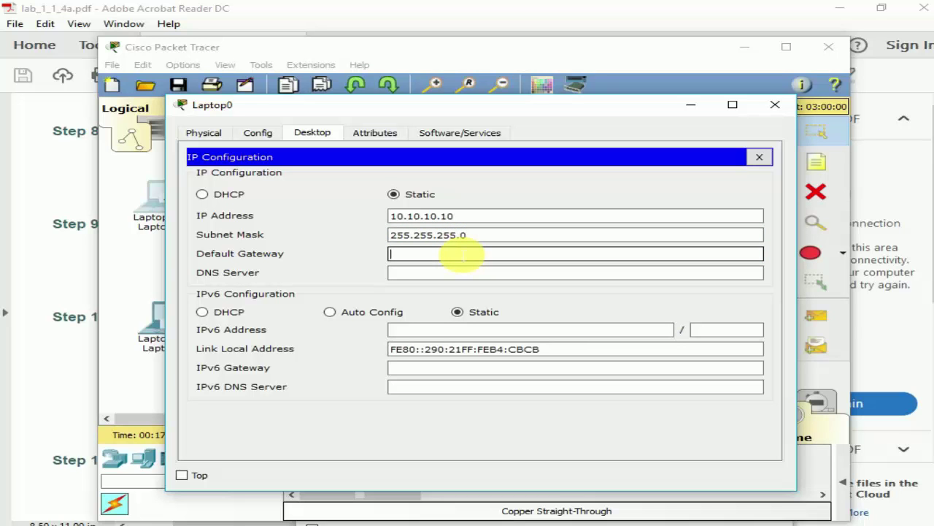
text(10.10.10.11)
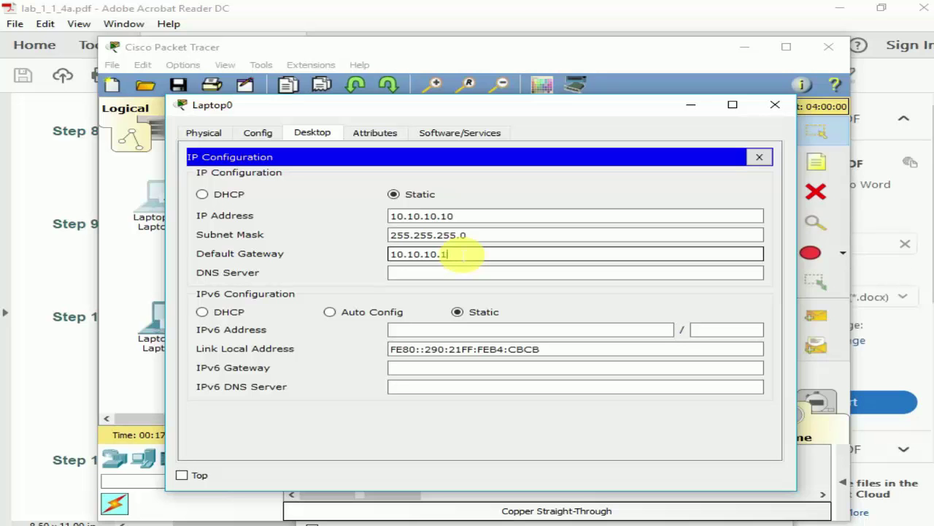
click(775, 108)
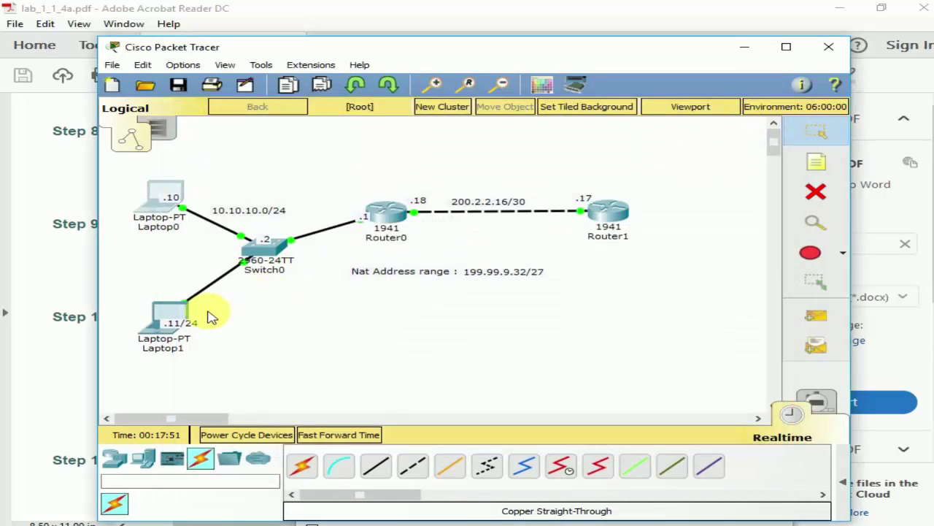
Step: Ping the default gateway 10.10.10.1 from Laptop1's command prompt
click(167, 316)
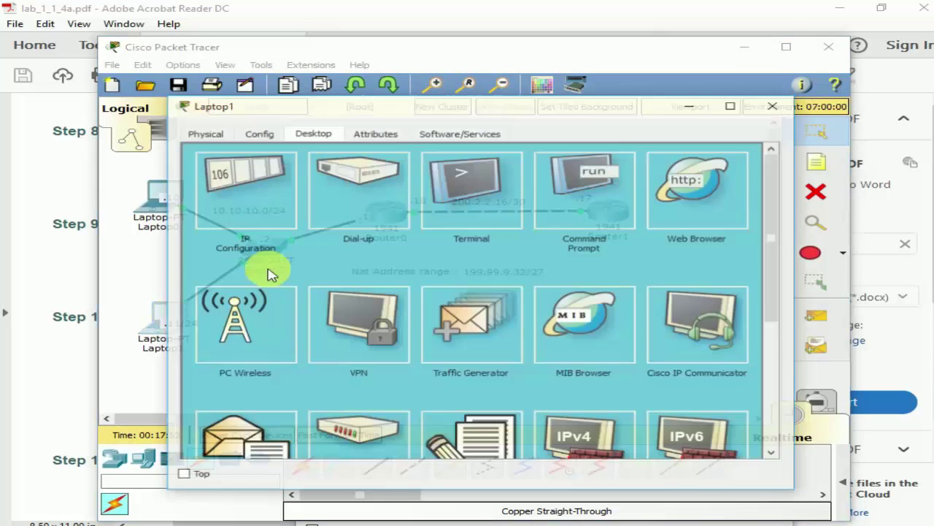
click(591, 211)
text(p)
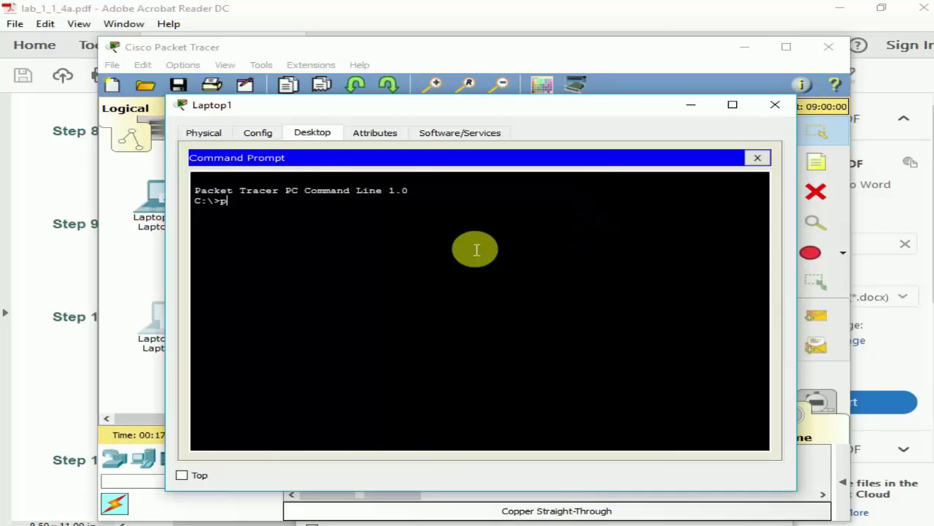
text(ing 10101010)
key(BackSpace)
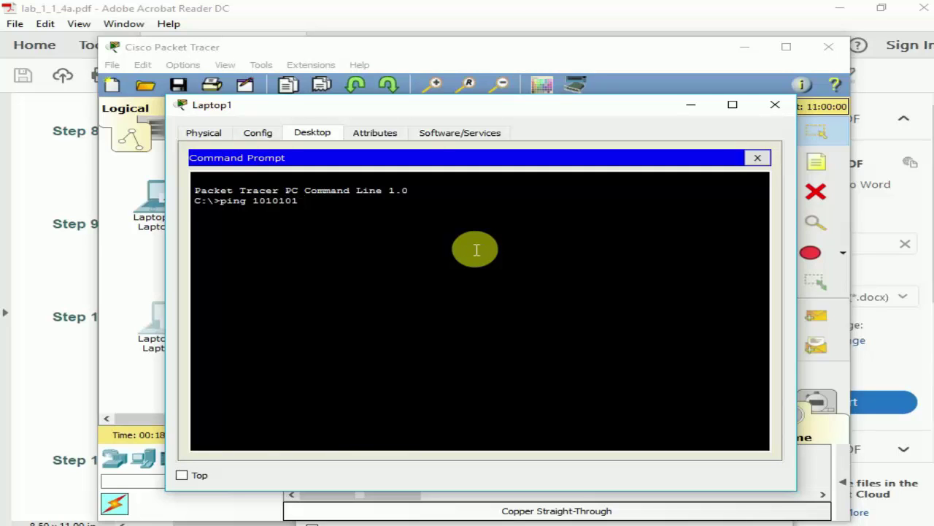
key(BackSpace)
key(BackSpace)
key(BackSpace)
key(BackSpace)
key(BackSpace)
key(BackSpace)
text(10.10.10.1)
key(Return)
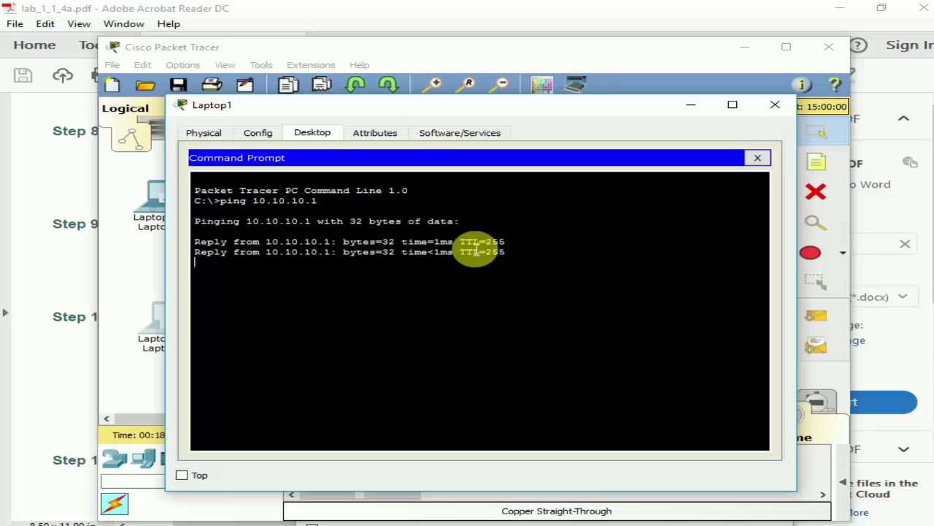
key(Return)
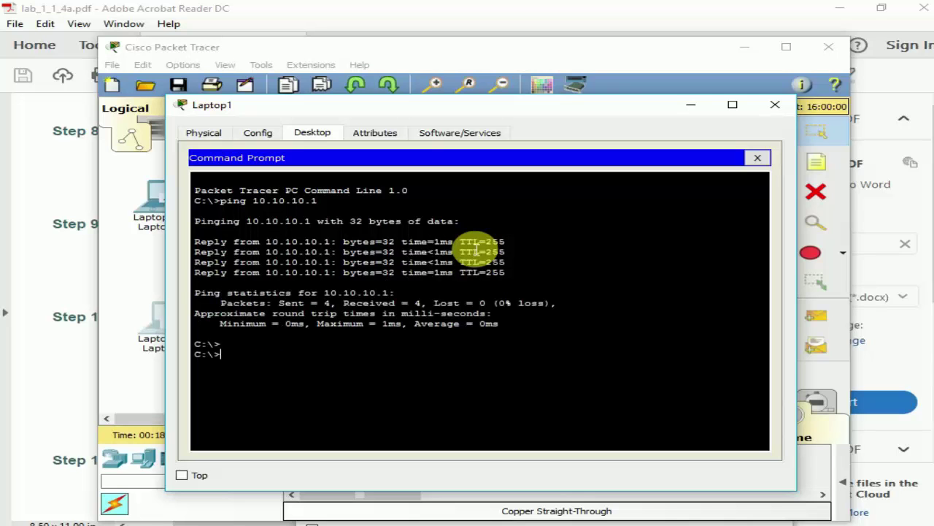
Step: Ping Router0's outside address 200.2.2.18 from Laptop1
key(Up)
key(BackSpace)
key(BackSpace)
key(BackSpace)
key(BackSpace)
key(BackSpace)
key(BackSpace)
key(BackSpace)
key(BackSpace)
key(BackSpace)
text(200.2.2.18)
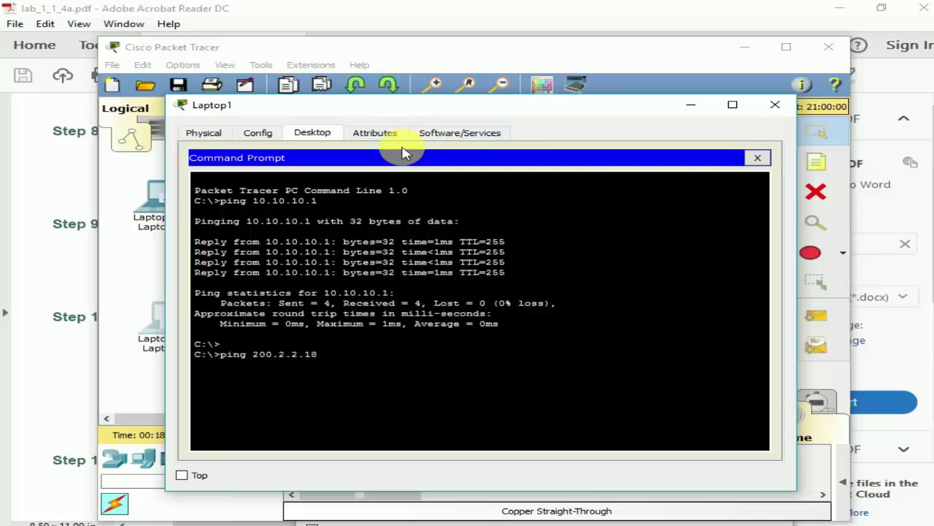
drag(372, 111, 380, 170)
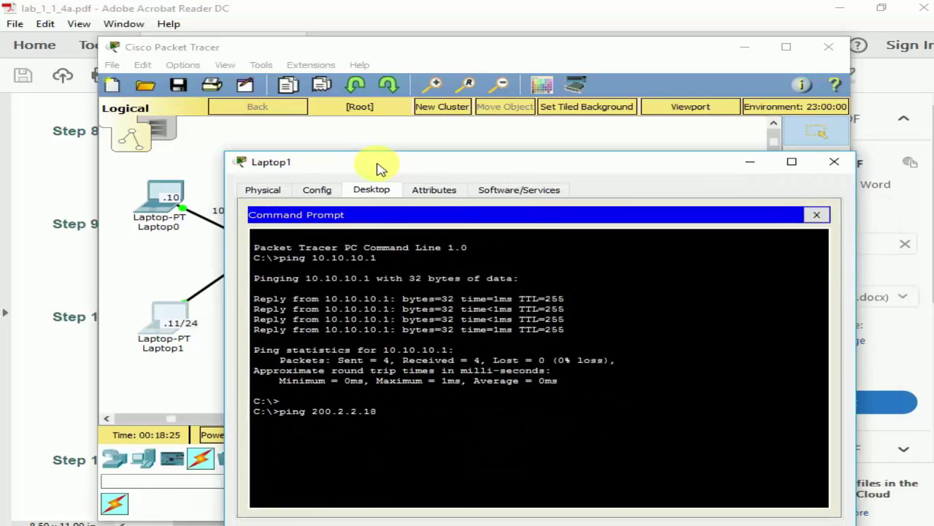
key(Return)
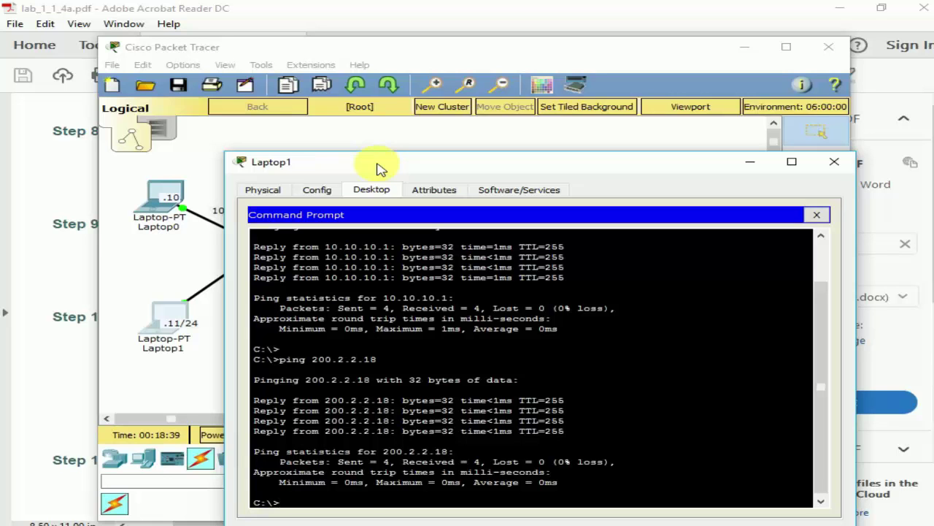
key(Up)
text(1)
key(Return)
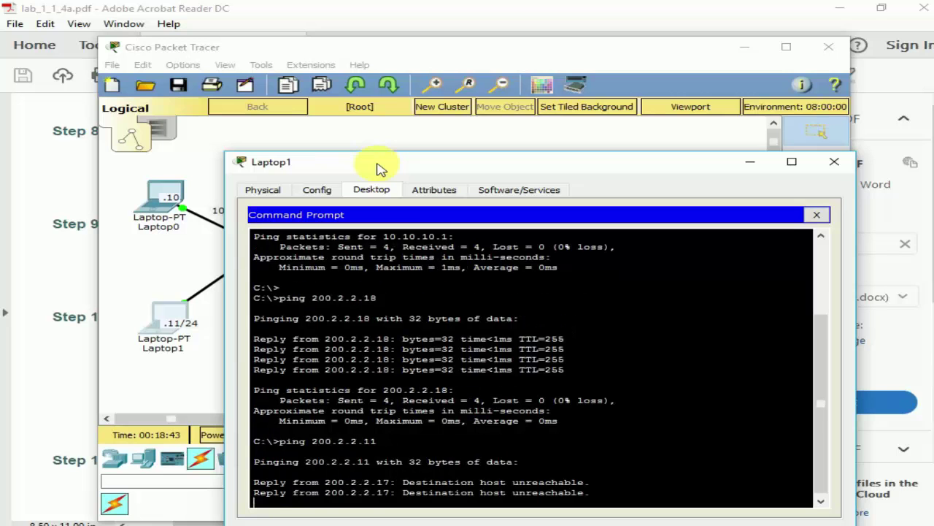
key(ctrl+c)
Step: Ping Router1's address 200.2.2.17 from Laptop1, and close the laptop's window
key(Up)
key(BackSpace)
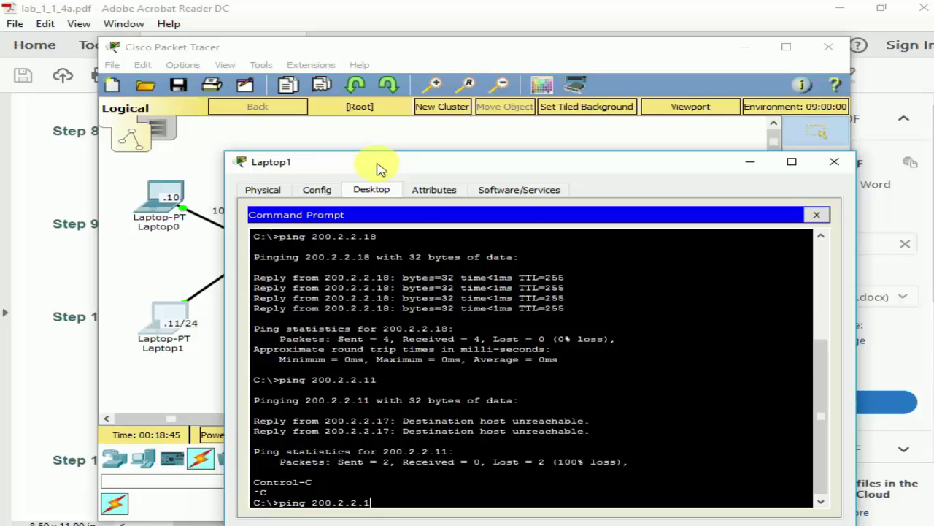
text(7)
key(Return)
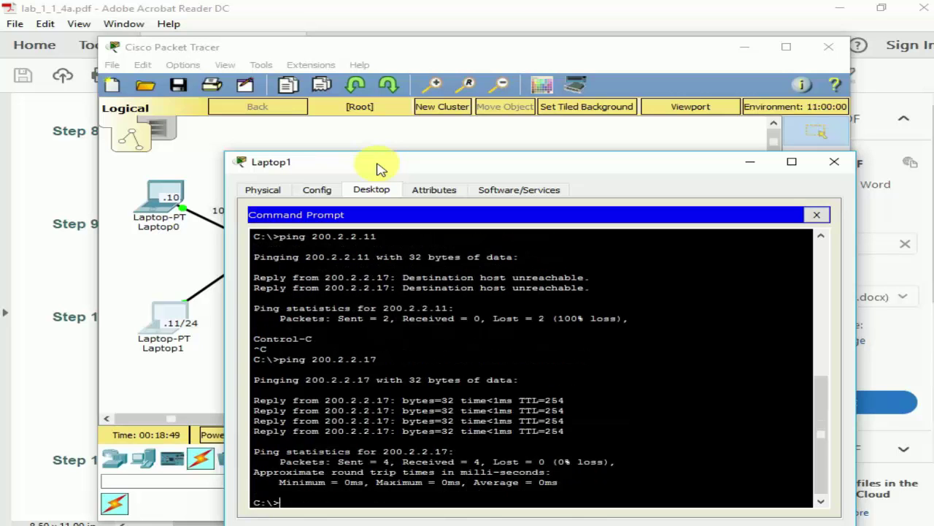
click(833, 166)
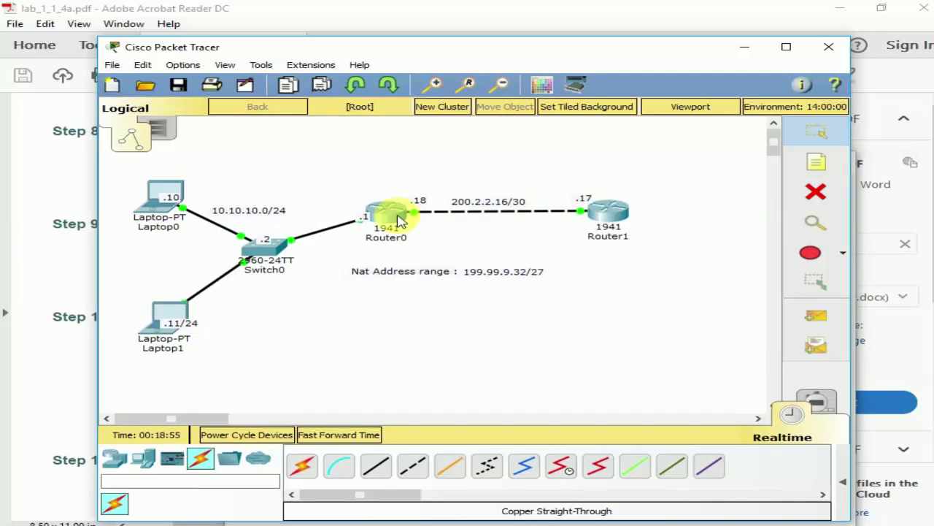
Step: Open Router0's command line and display its routing table with show ip route
mouse_move(390, 221)
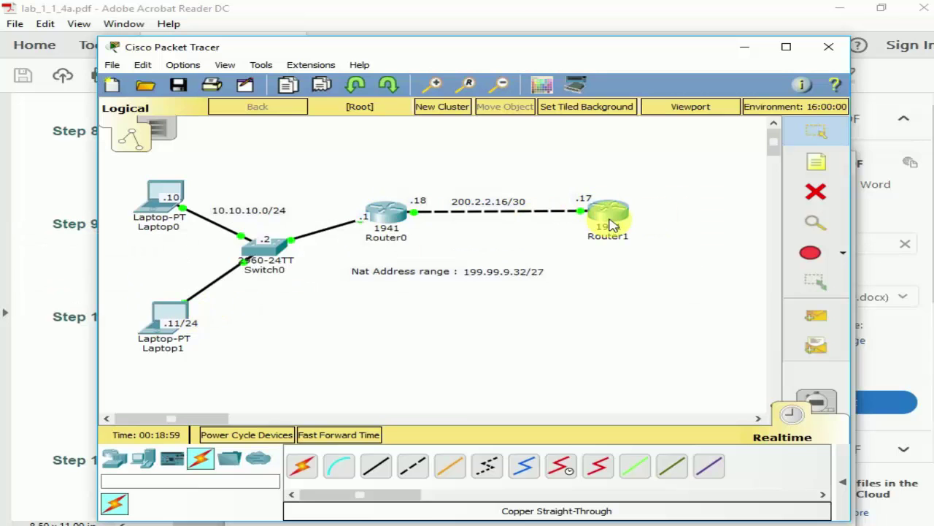
mouse_move(611, 227)
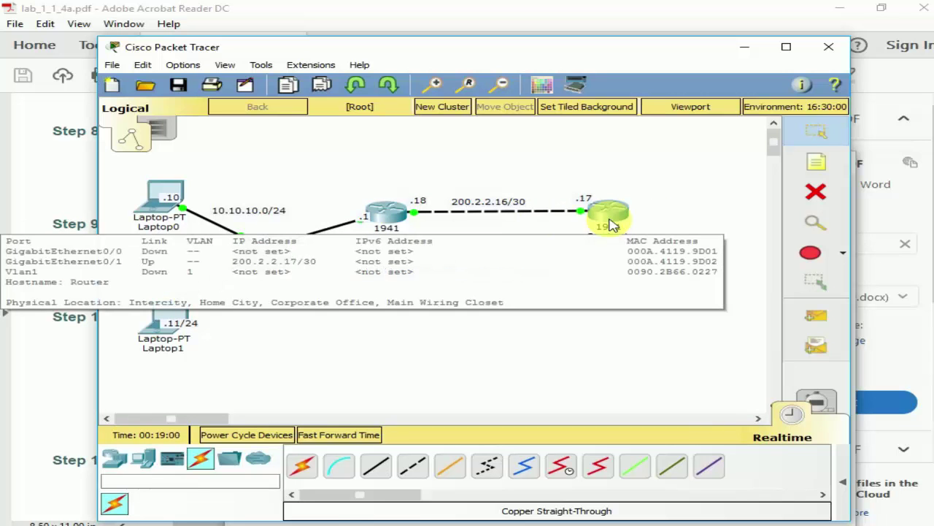
click(386, 213)
drag(454, 166, 460, 110)
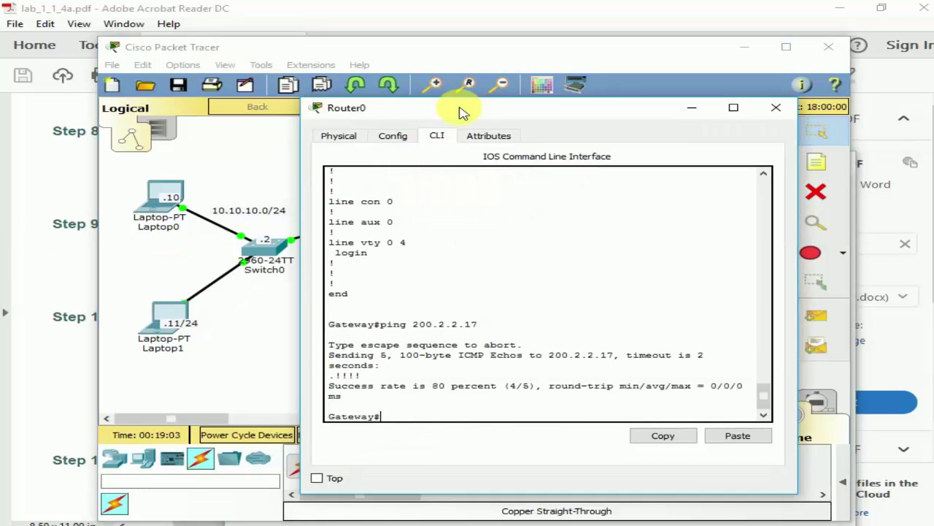
text(sh)
key(Tab)
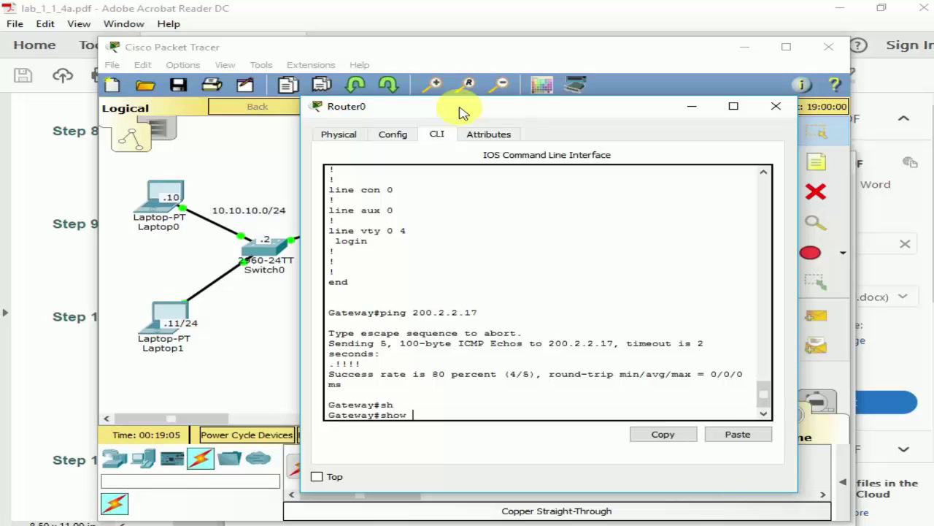
text(ip)
key(Tab)
text(r)
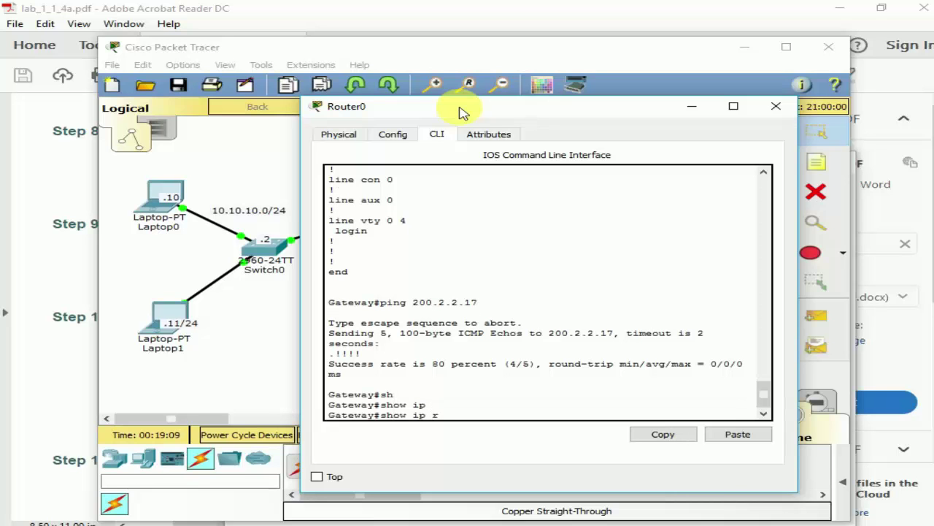
text(o)
key(Tab)
key(Tab)
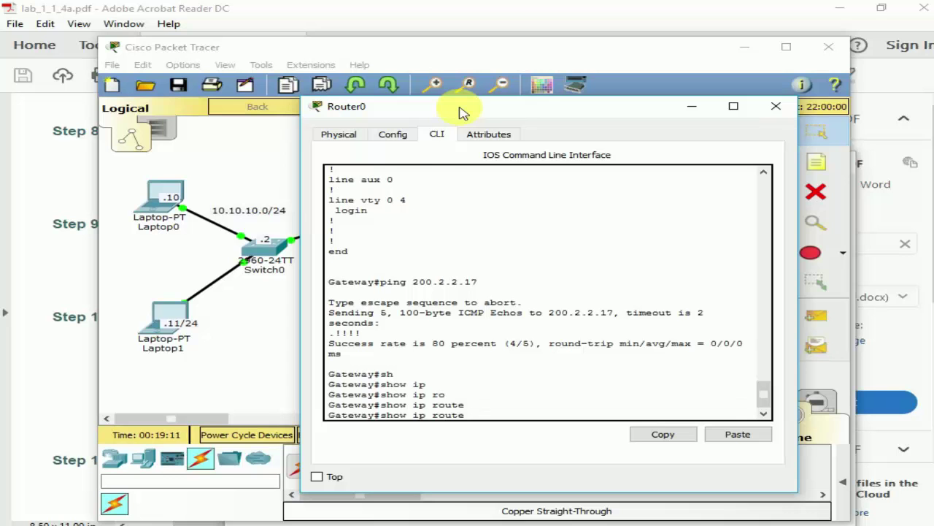